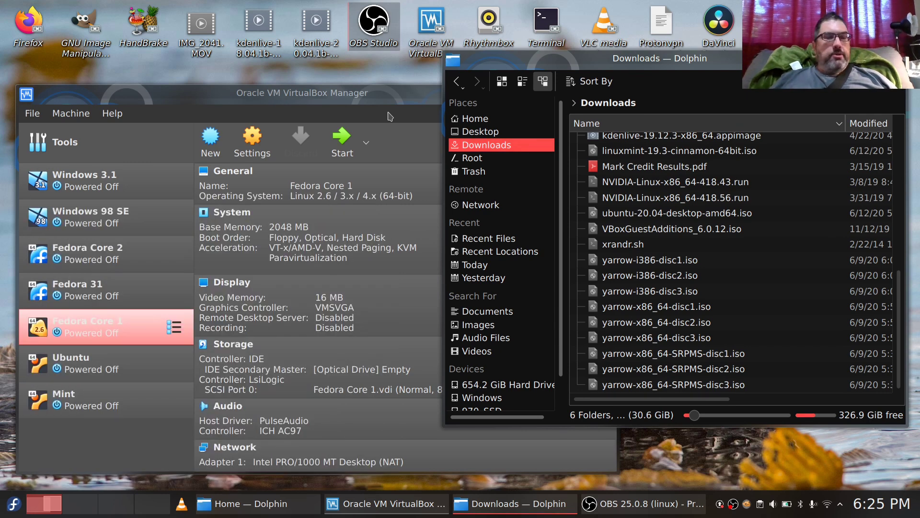
# Step: Review the Ubuntu machine's details and the available Fedora Core and yarrow ISO files in the Downloads folder
pyautogui.click(107, 370)
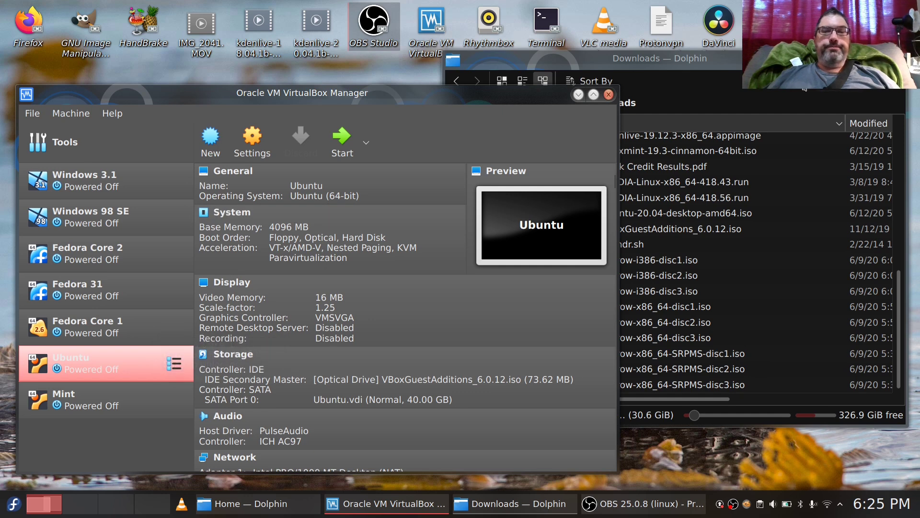
pyautogui.click(738, 71)
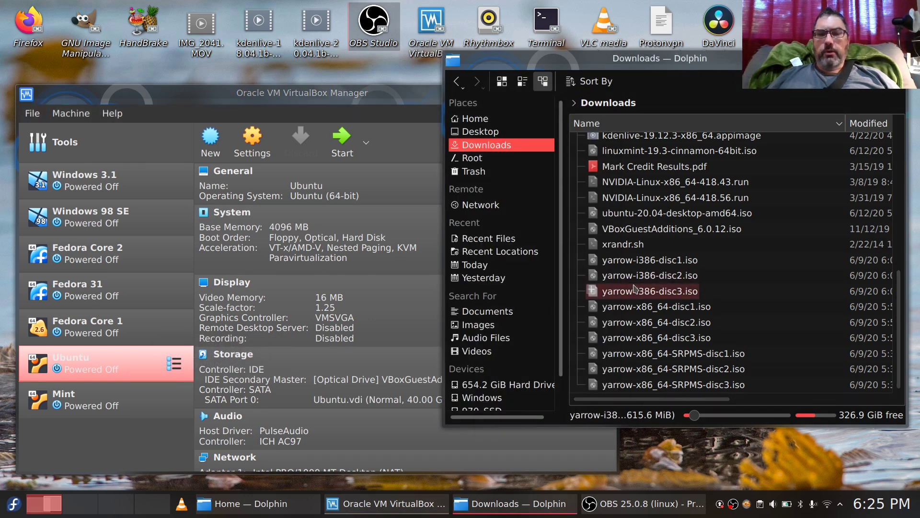
pyautogui.scroll(4, 635, 287)
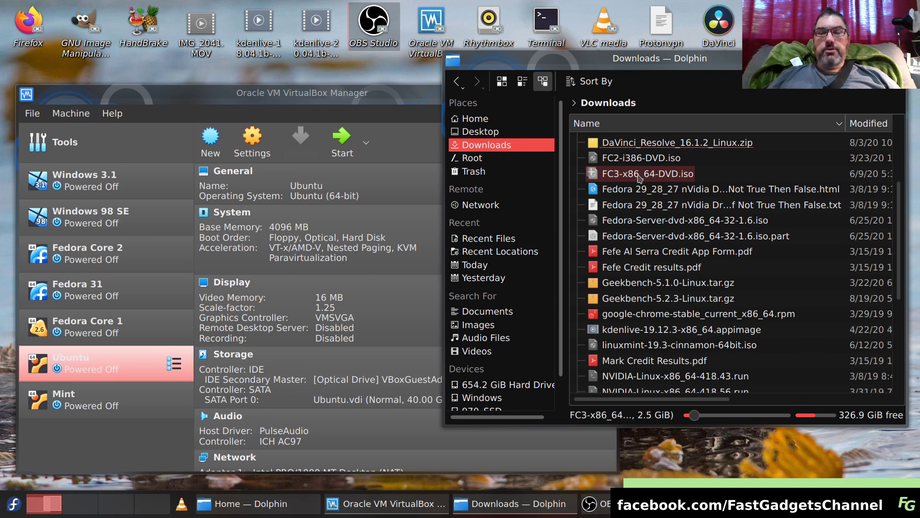
pyautogui.scroll(-4, 678, 173)
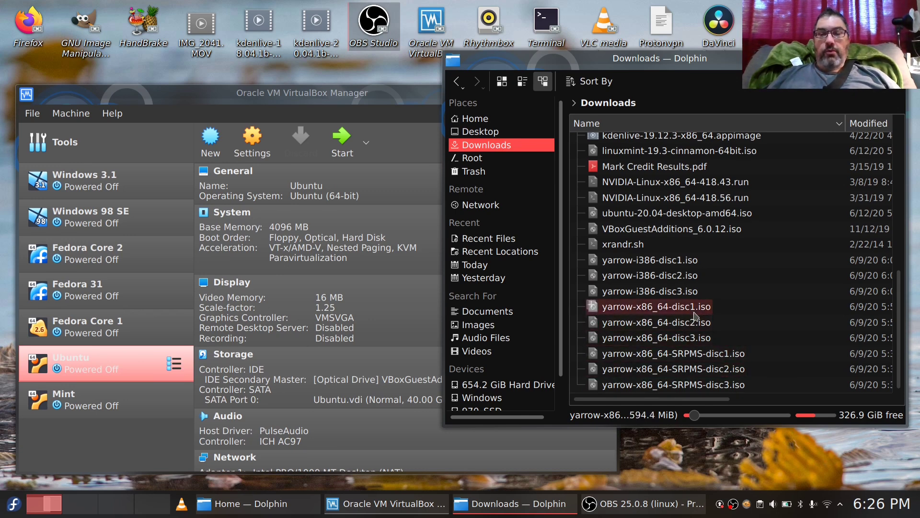
# Step: Begin a new virtual machine named "Fedora Core 1 (2)" with type Linux and version Fedora (64-bit)
pyautogui.click(180, 124)
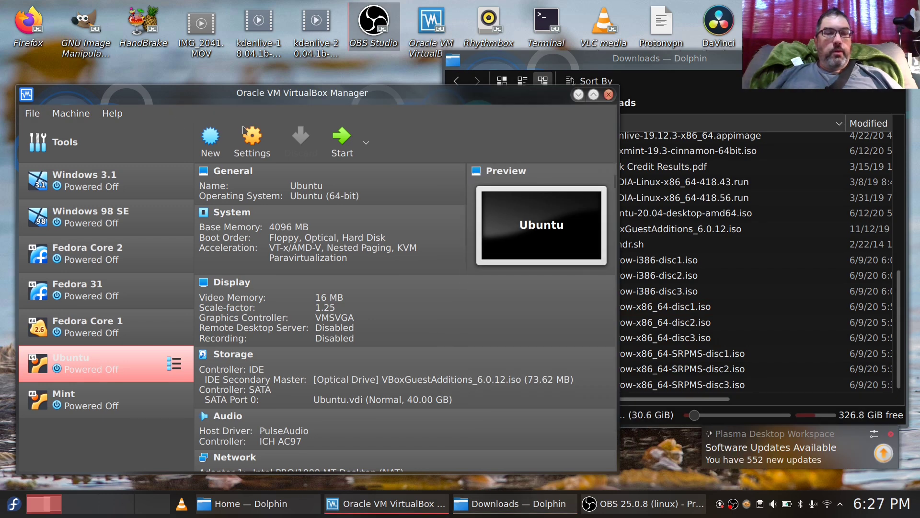
pyautogui.click(211, 139)
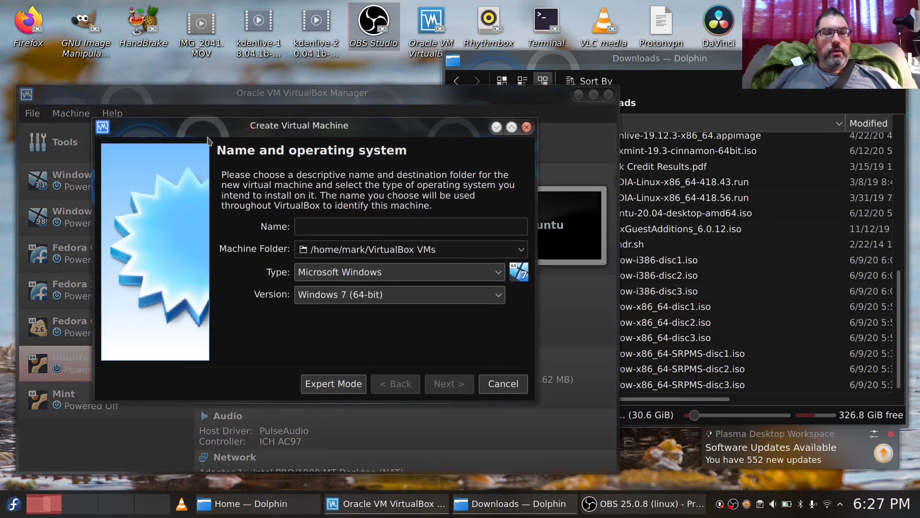
pyautogui.write('Fedora Cor')
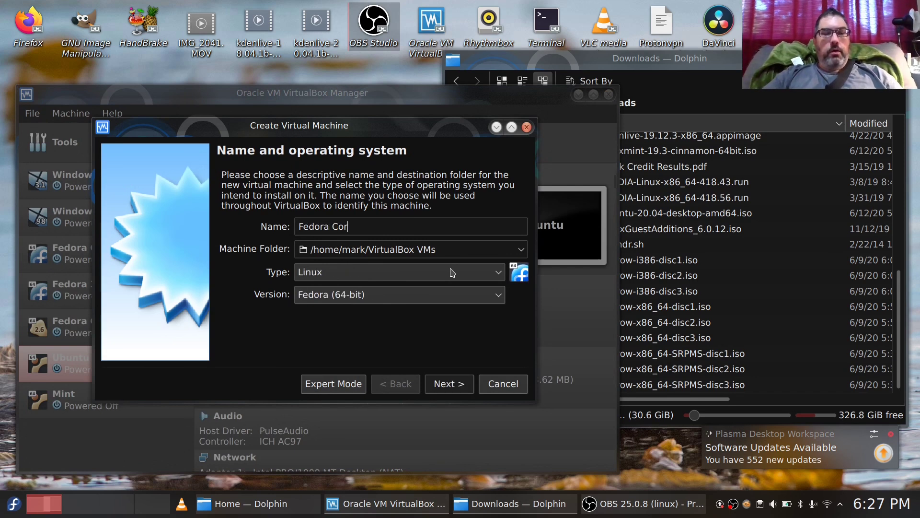
pyautogui.write('e 1')
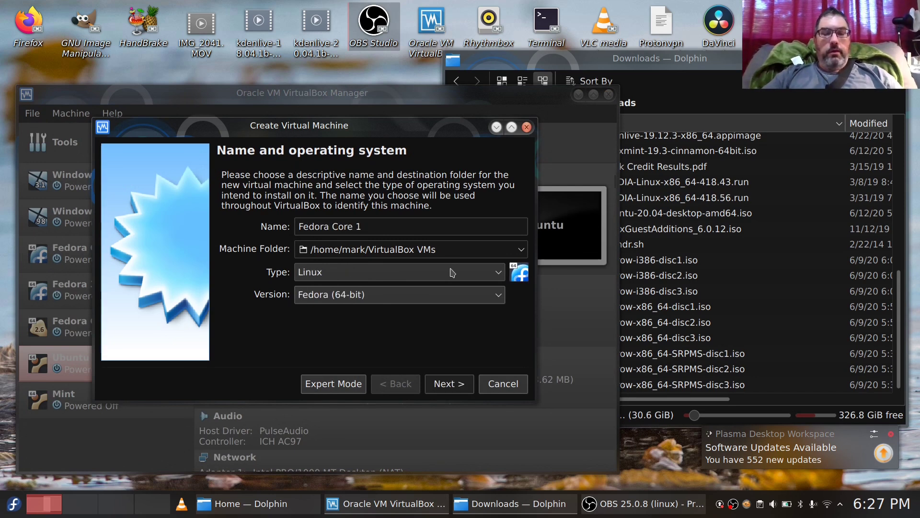
pyautogui.write(' (2)')
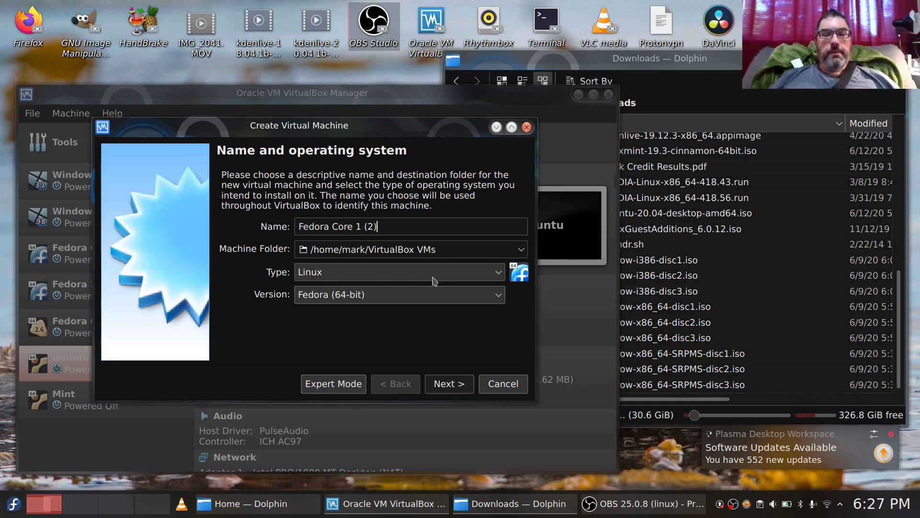
pyautogui.click(502, 275)
pyautogui.click(501, 275)
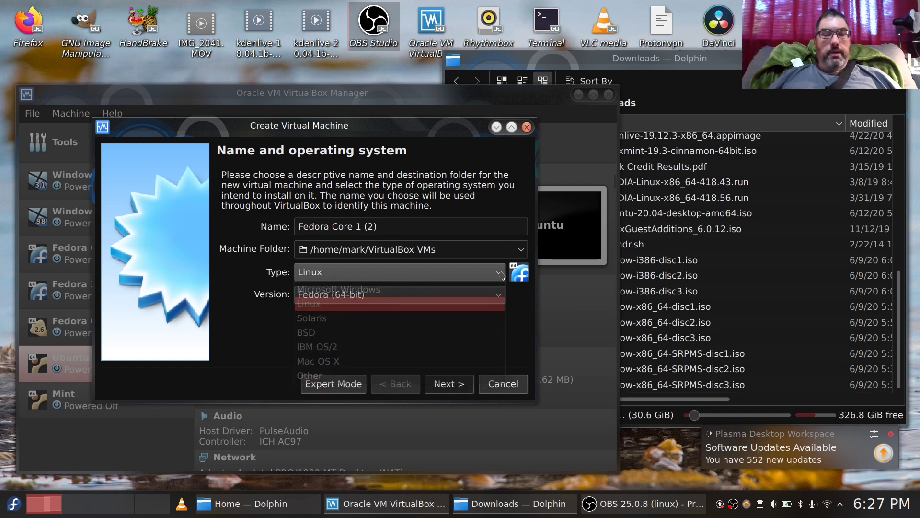
pyautogui.click(500, 298)
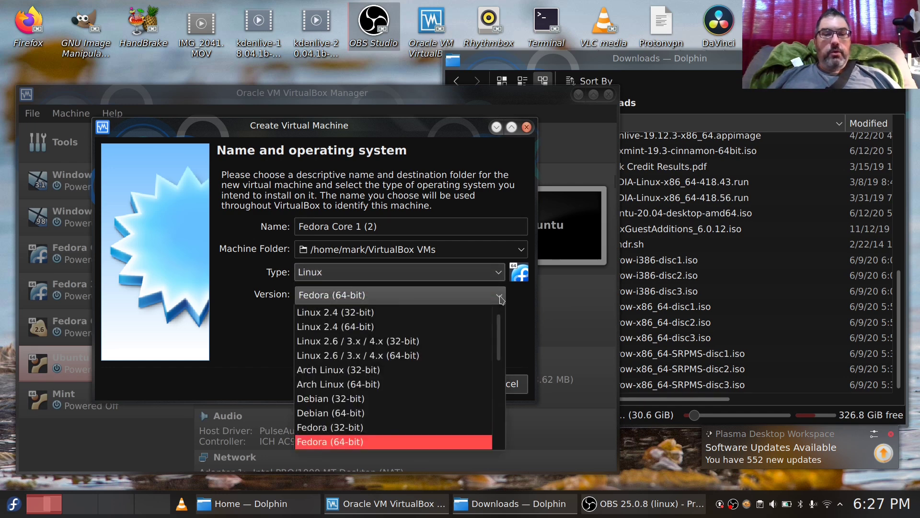
pyautogui.click(500, 298)
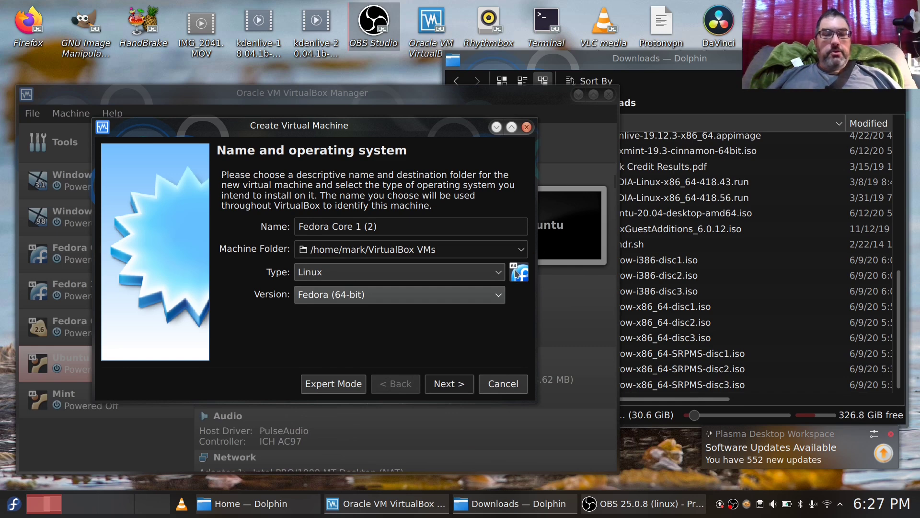
# Step: Set the new machine's memory size to 2048 MB and continue to the hard disk choice
pyautogui.click(457, 389)
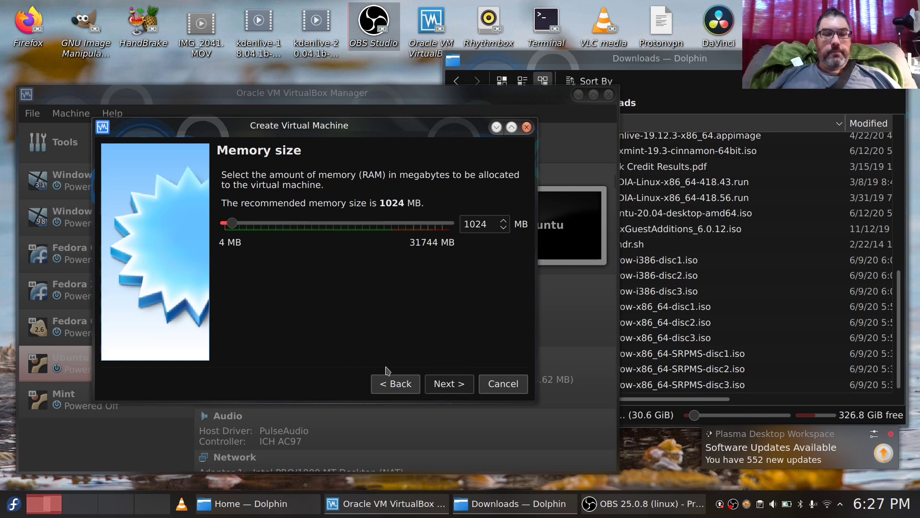
pyautogui.click(401, 385)
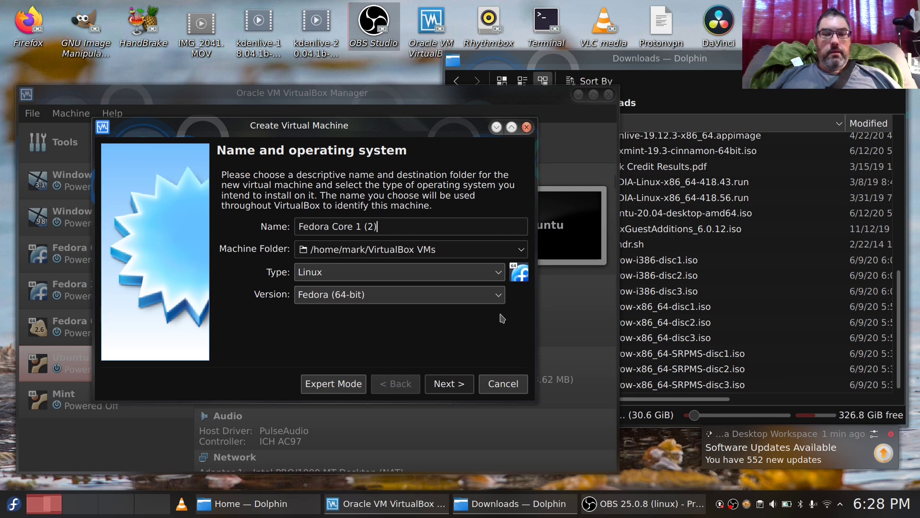
pyautogui.click(451, 387)
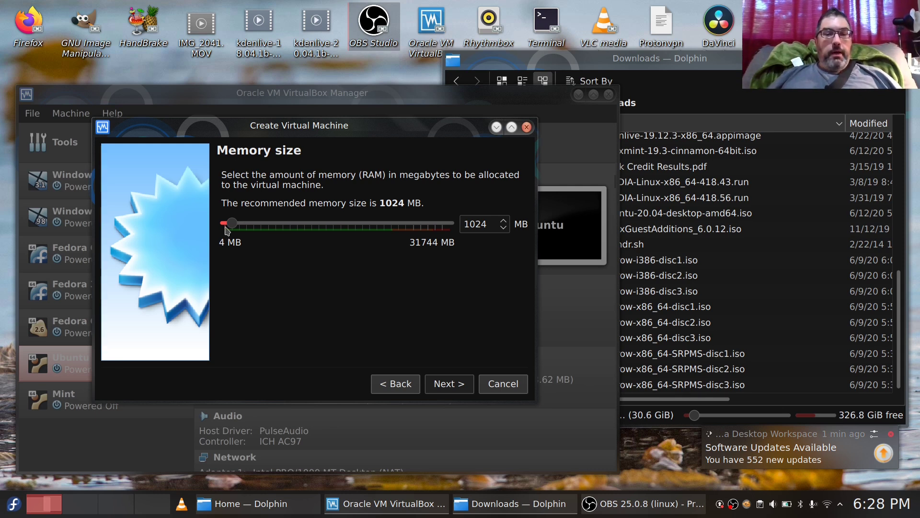
pyautogui.moveTo(234, 227); pyautogui.dragTo(244, 229)
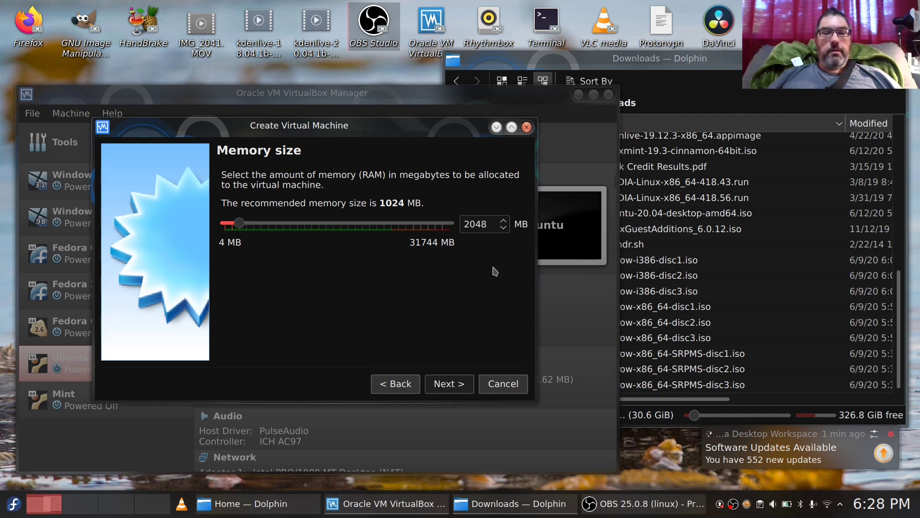
pyautogui.click(450, 385)
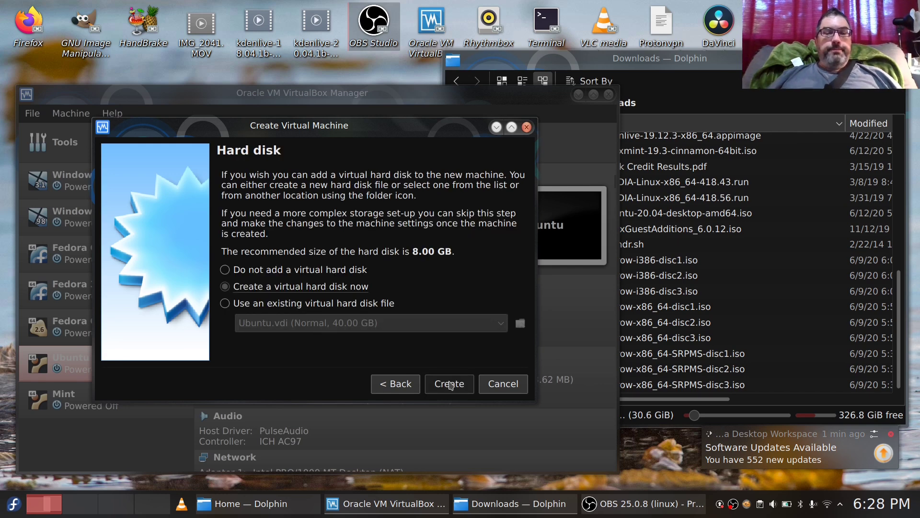
# Step: Create a new dynamically allocated VDI hard disk of 40 GB for the new machine
pyautogui.click(225, 270)
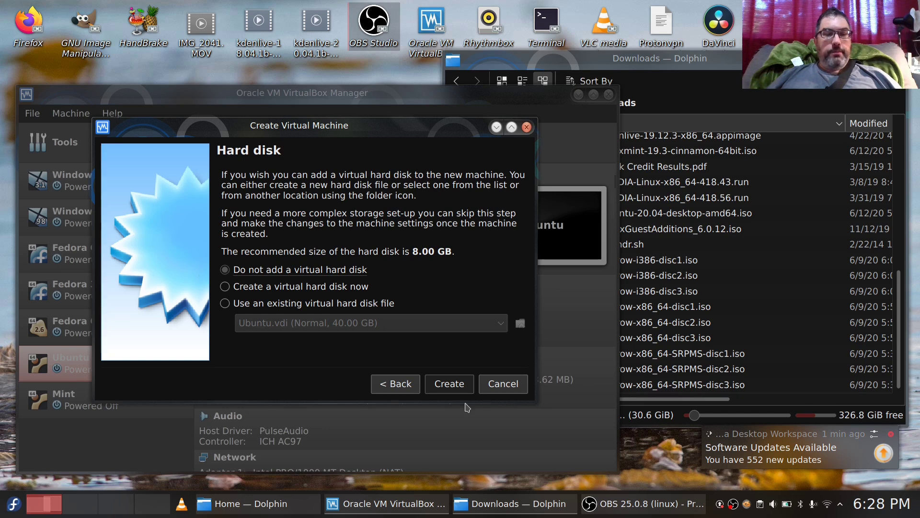
pyautogui.click(232, 288)
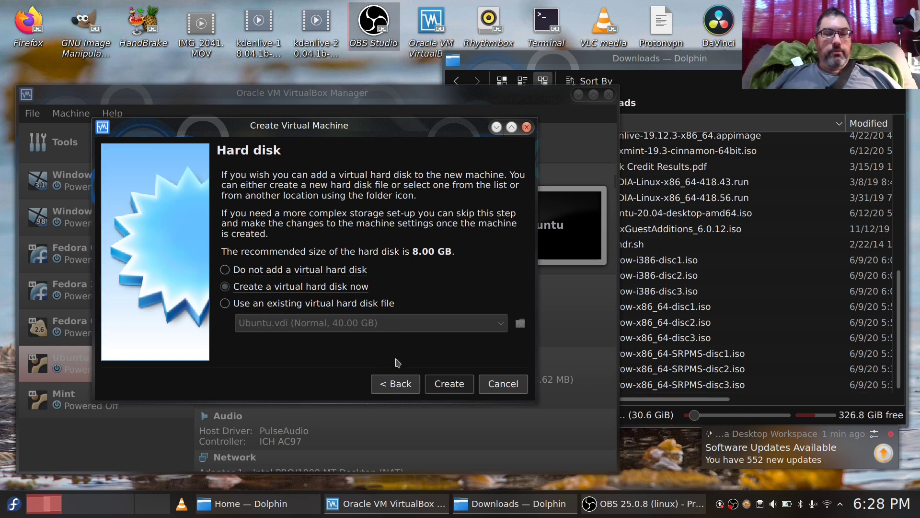
pyautogui.click(453, 385)
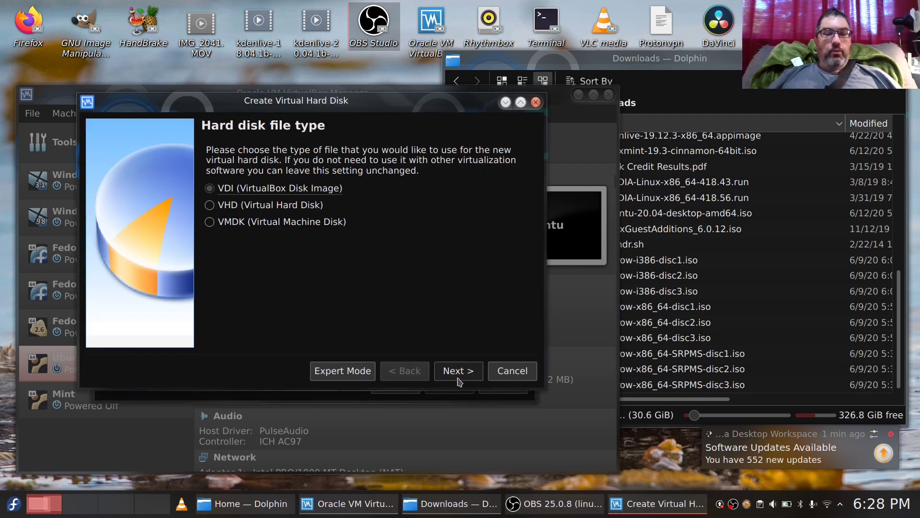
pyautogui.click(463, 373)
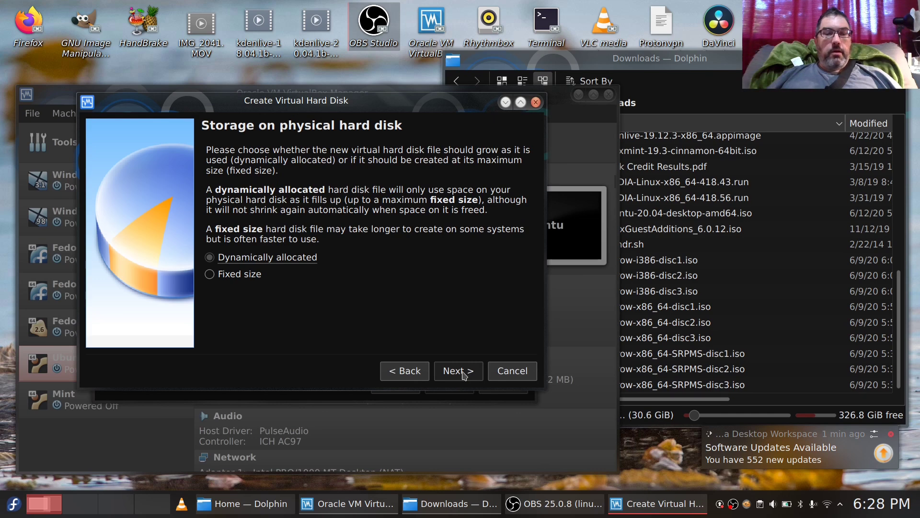
pyautogui.click(463, 373)
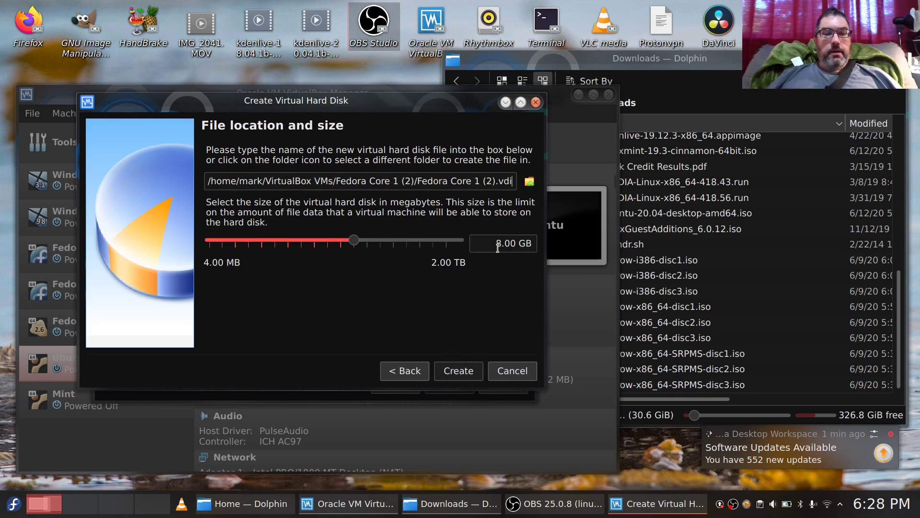
pyautogui.moveTo(497, 244); pyautogui.dragTo(502, 244)
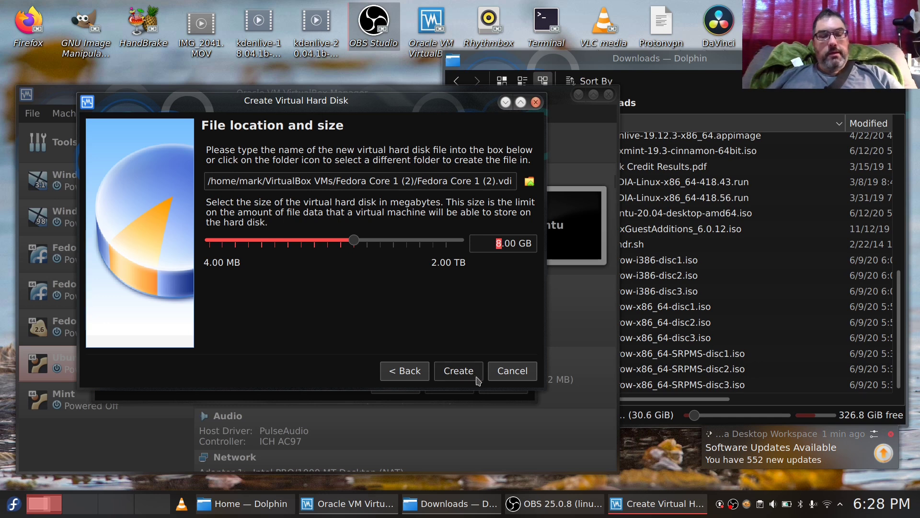
pyautogui.write('40')
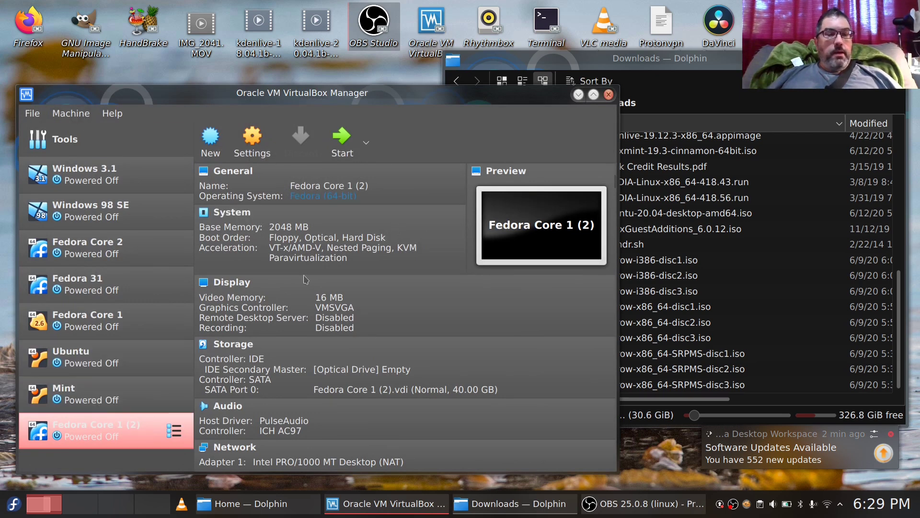
# Step: Attach yarrow-x86_64-disc1.iso to the empty IDE optical drive in the Fedora Core 1 (2) storage settings
pyautogui.click(252, 138)
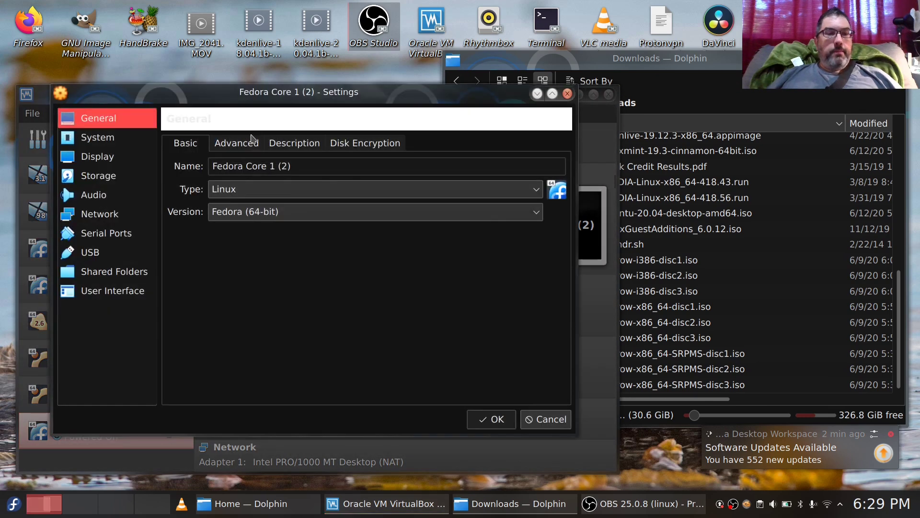
pyautogui.click(104, 172)
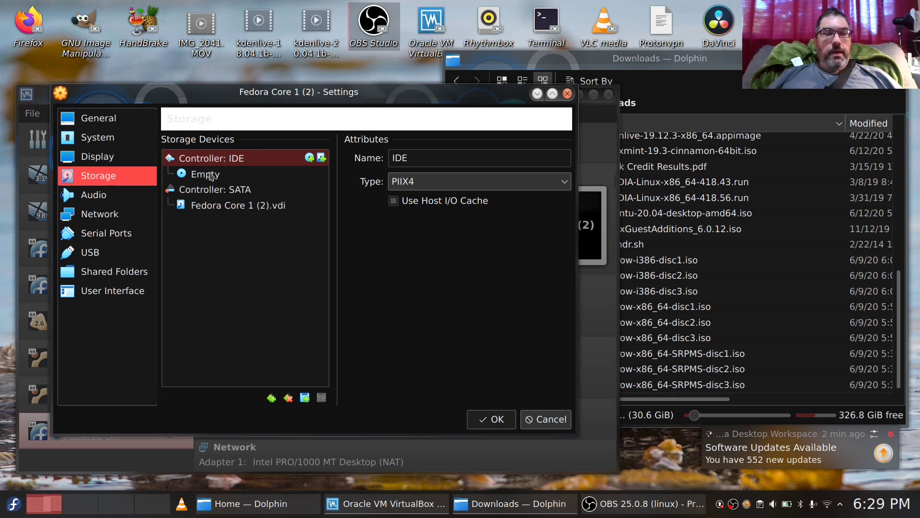
pyautogui.moveTo(204, 175)
pyautogui.mouseDown()
pyautogui.moveTo(254, 172)
pyautogui.moveTo(198, 174)
pyautogui.moveTo(216, 145)
pyautogui.moveTo(219, 163)
pyautogui.moveTo(210, 170)
pyautogui.mouseUp()
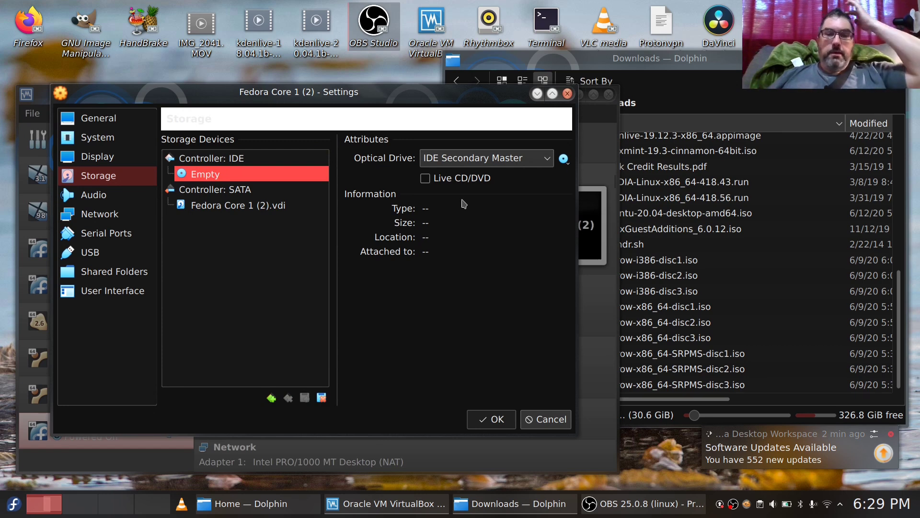
pyautogui.click(564, 158)
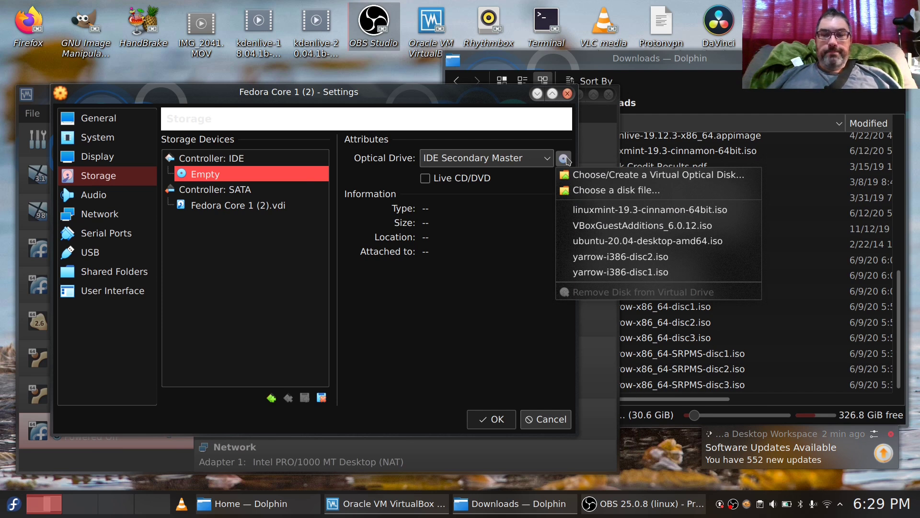
pyautogui.click(585, 190)
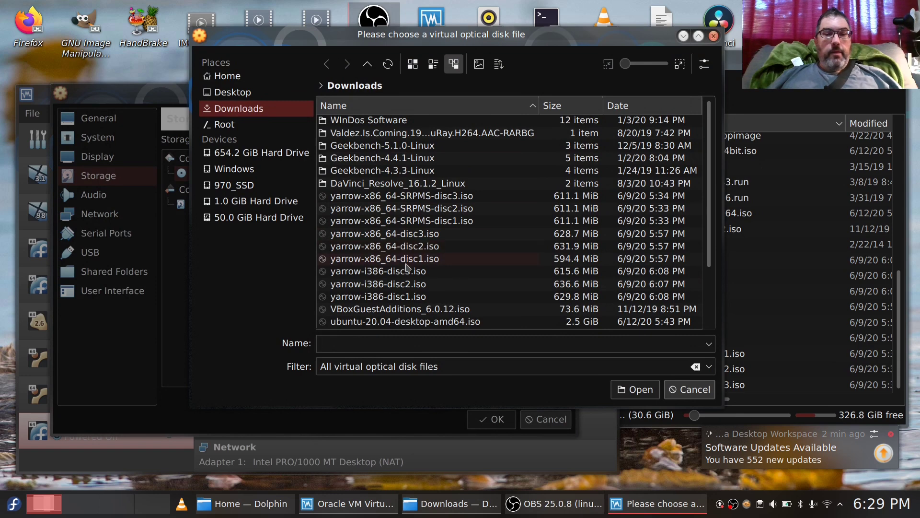
pyautogui.click(407, 261)
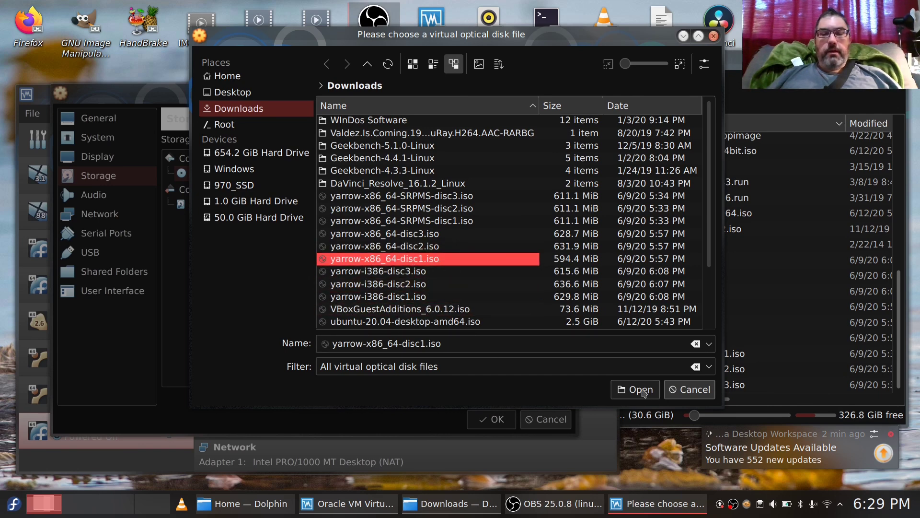
pyautogui.click(643, 390)
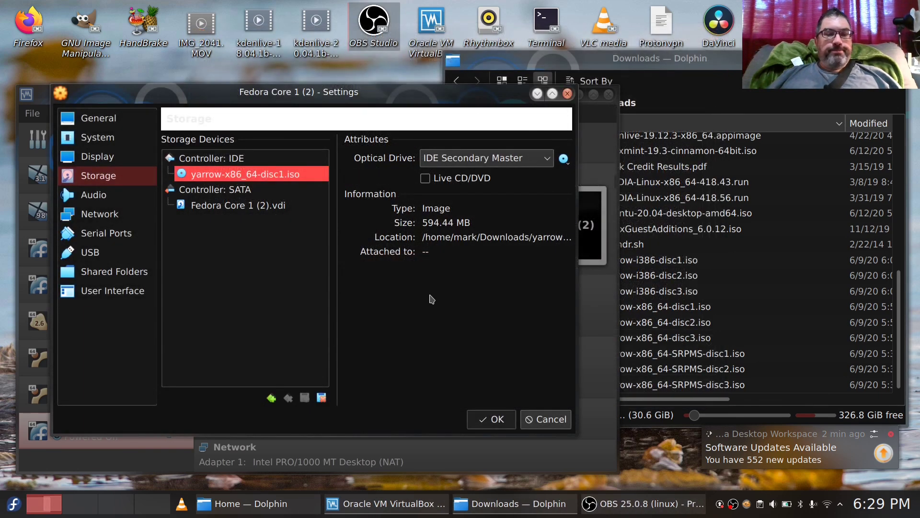
pyautogui.click(490, 420)
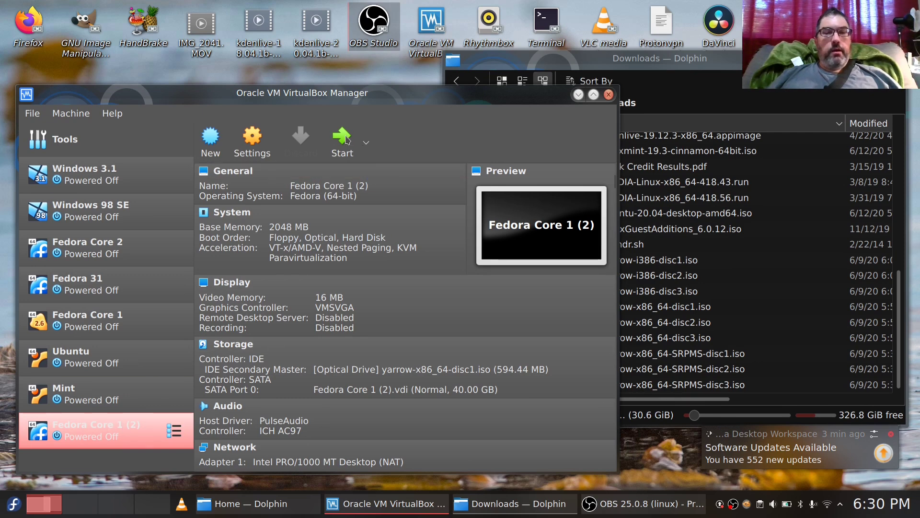
# Step: Start the Fedora Core 1 (2) machine with yarrow-i386-disc1.iso as start-up disk and move its window clear of the preview
pyautogui.click(349, 141)
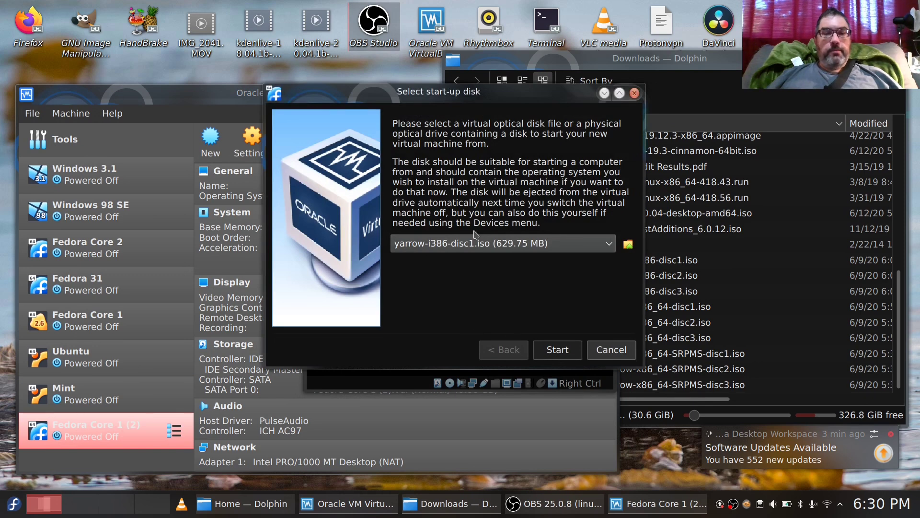
pyautogui.click(558, 351)
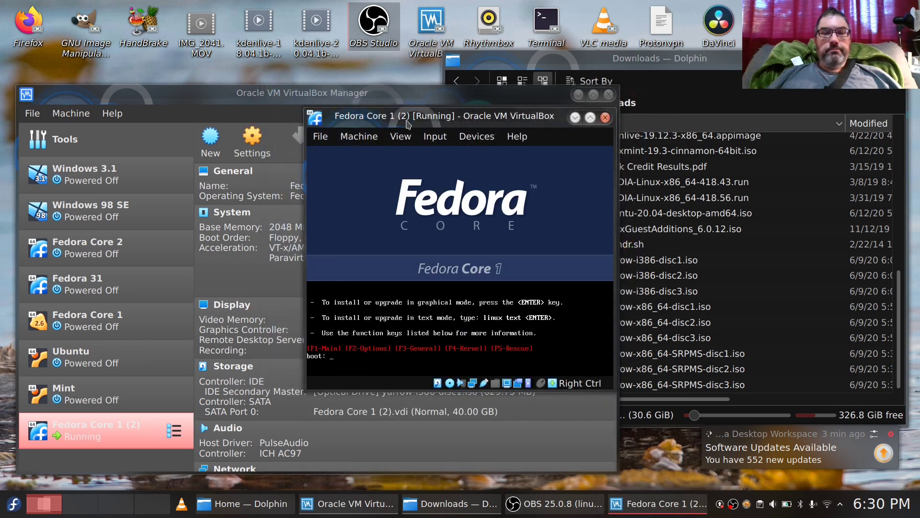
pyautogui.moveTo(402, 120); pyautogui.dragTo(152, 65)
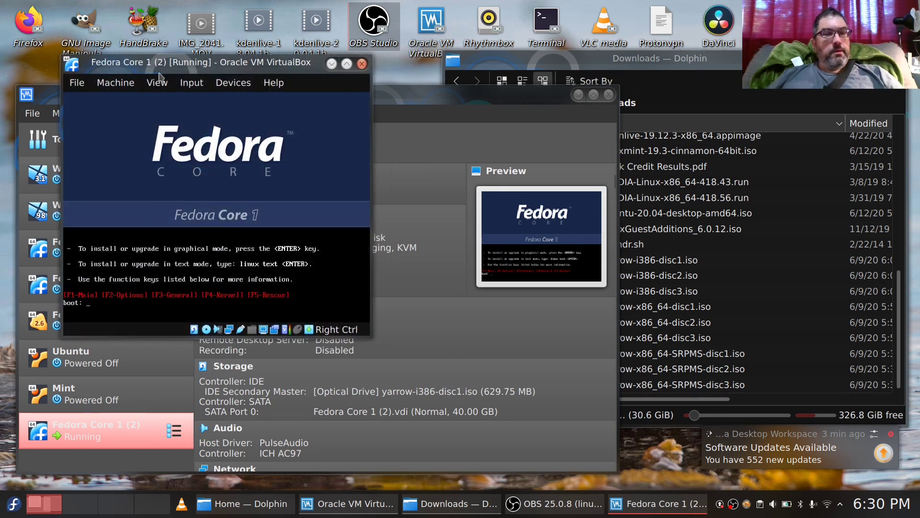
# Step: Move the running Fedora Core 1 (2) window aside and switch it to Scaled Mode
pyautogui.moveTo(158, 68); pyautogui.dragTo(107, 24)
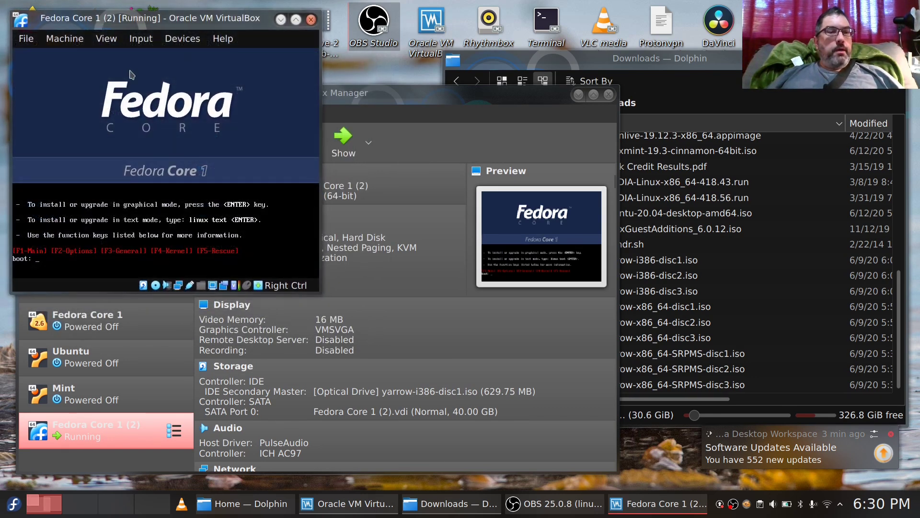
pyautogui.click(106, 39)
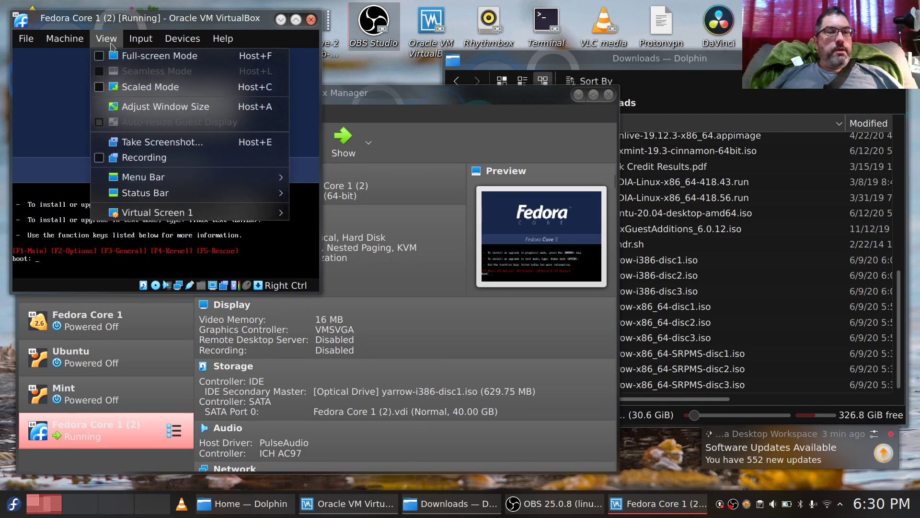
pyautogui.click(111, 88)
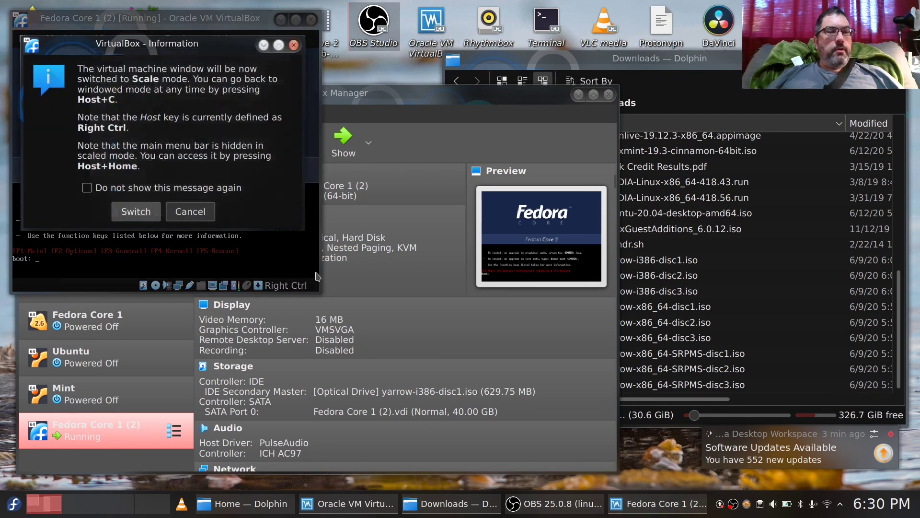
pyautogui.click(136, 213)
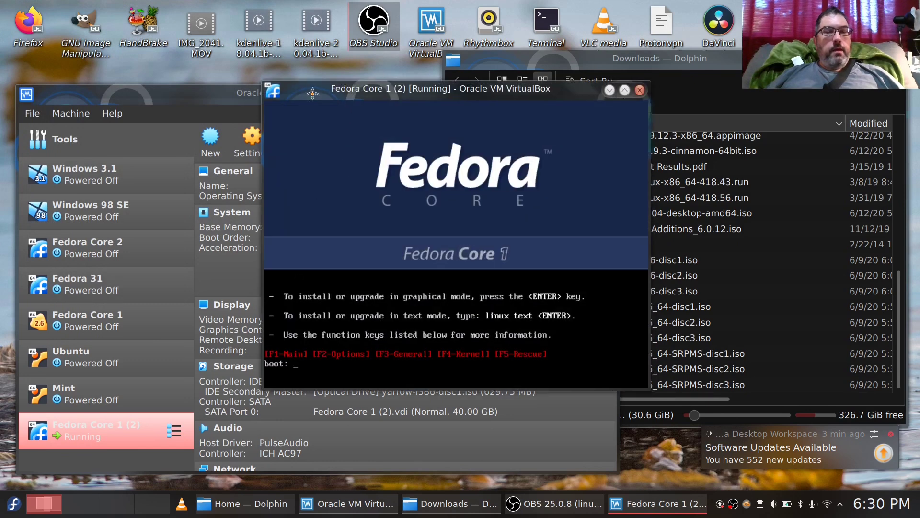
# Step: Enlarge the scaled machine window to nearly the full desktop height and reposition it on the desktop
pyautogui.moveTo(345, 96); pyautogui.dragTo(76, 15)
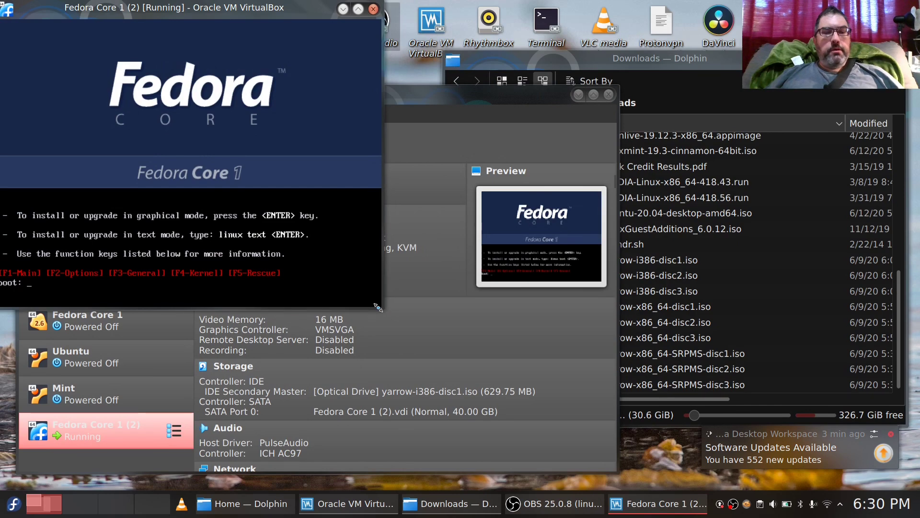
pyautogui.moveTo(383, 308); pyautogui.dragTo(632, 507)
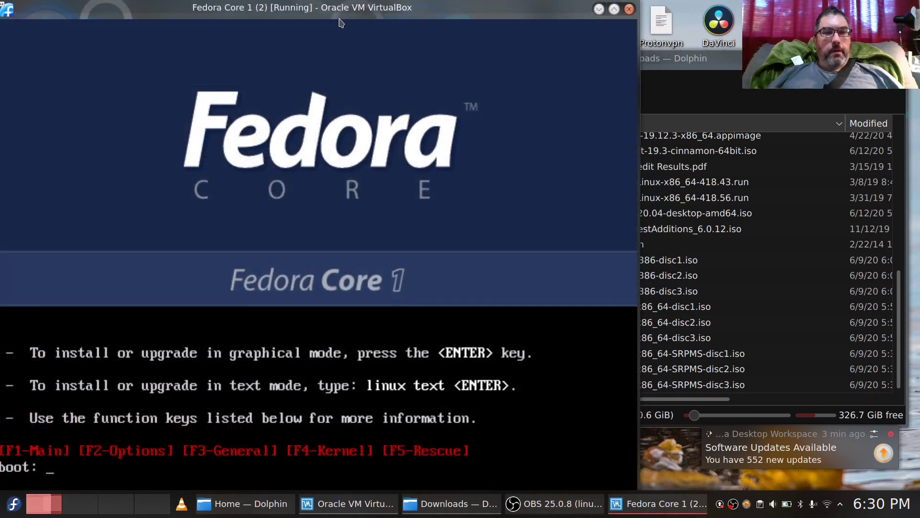
pyautogui.moveTo(349, 10)
pyautogui.mouseDown()
pyautogui.moveTo(363, 11)
pyautogui.moveTo(358, 17)
pyautogui.mouseUp()
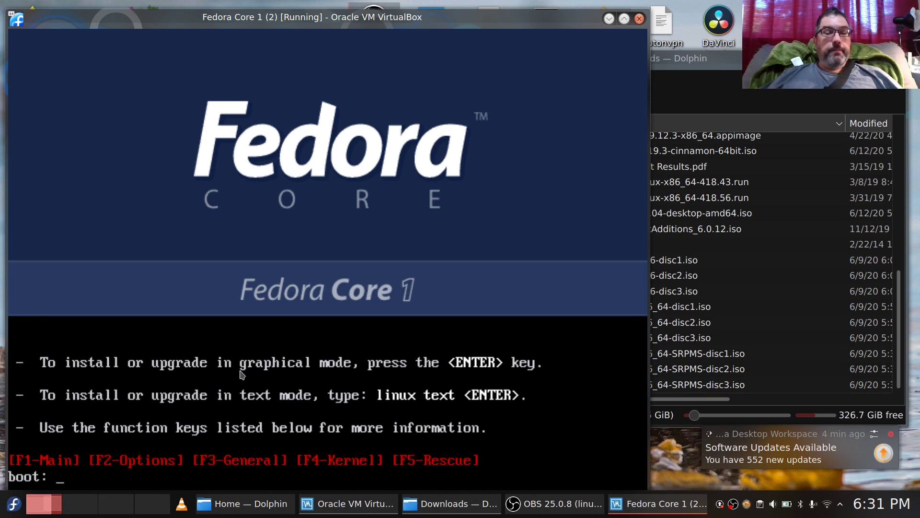
# Step: Boot the Fedora Core installer in graphical mode and skip the CD media test
pyautogui.press('Return')
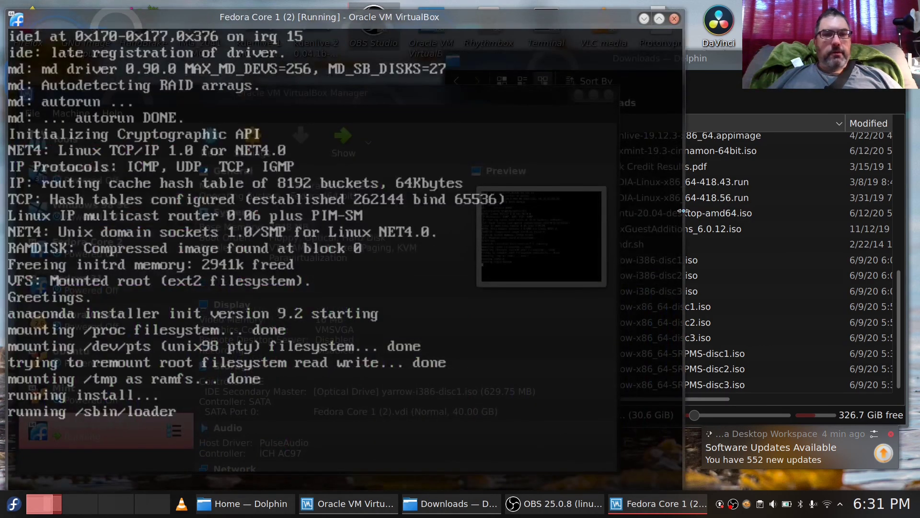
pyautogui.moveTo(682, 211); pyautogui.dragTo(681, 211)
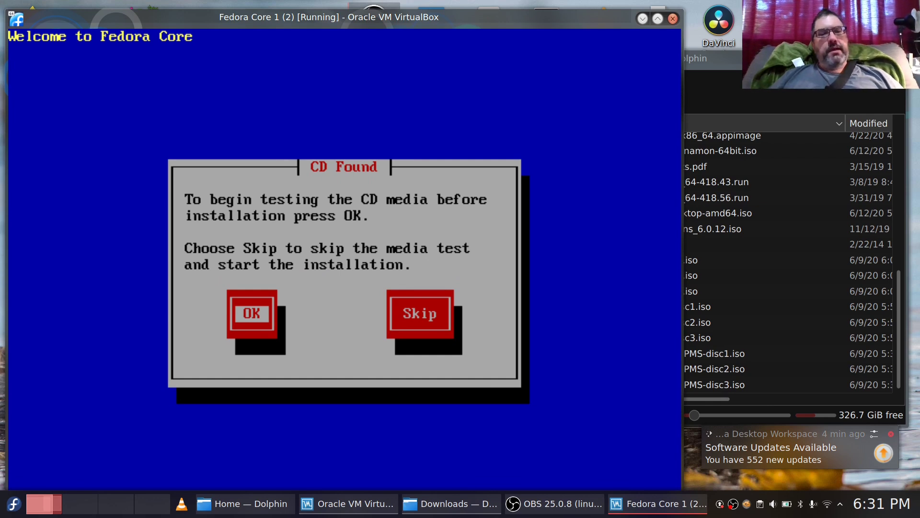
pyautogui.press('Tab')
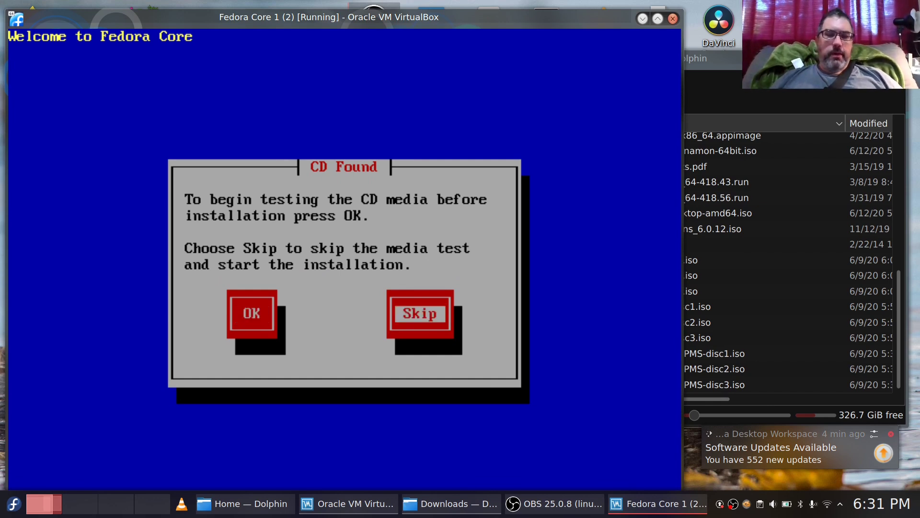
pyautogui.press('Return')
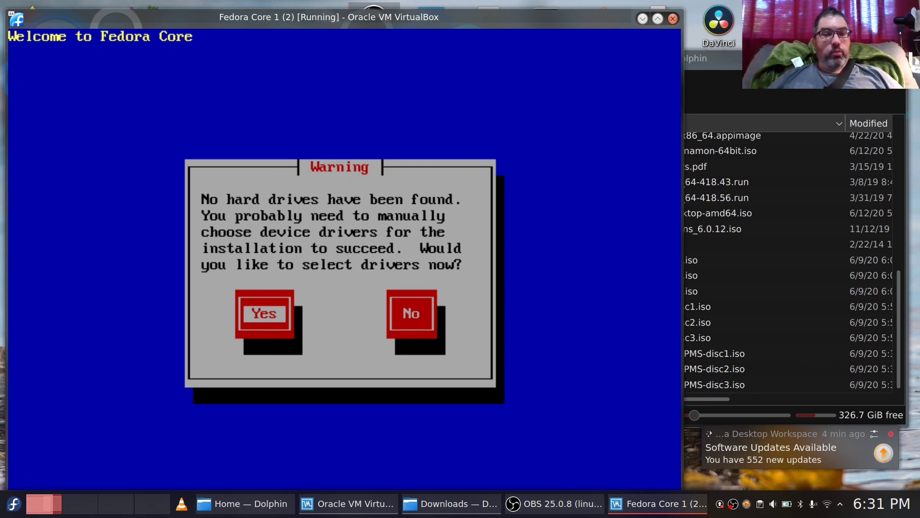
# Step: Agree to select drivers for the missing hard drives and finish the device list without adding a device
pyautogui.press('Return')
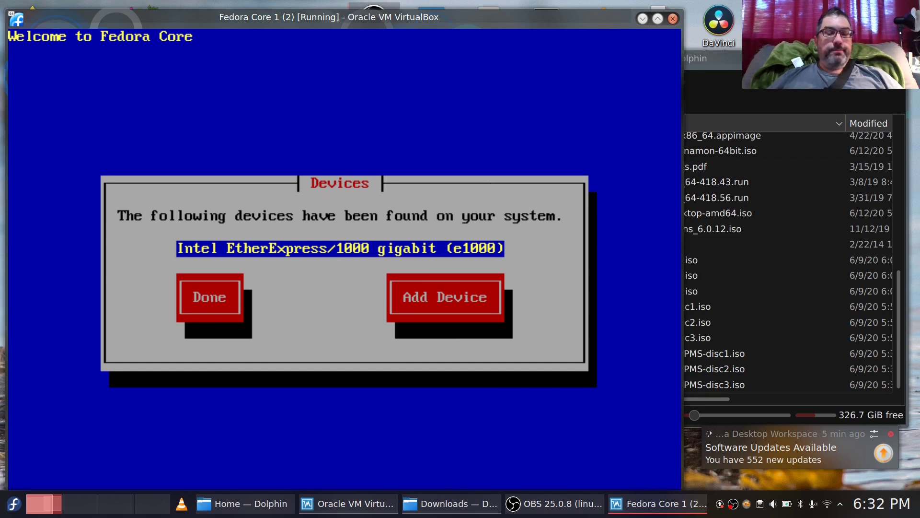
pyautogui.press('Tab')
pyautogui.press('Return')
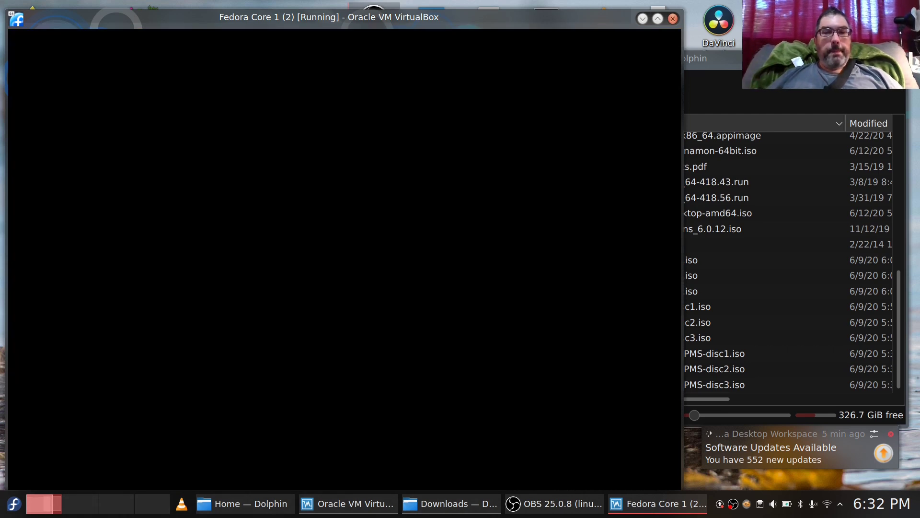
# Step: Reposition and fit the machine window so the installer's navigation controls are fully visible
pyautogui.moveTo(351, 22)
pyautogui.mouseDown()
pyautogui.moveTo(343, 14)
pyautogui.moveTo(351, 15)
pyautogui.mouseUp()
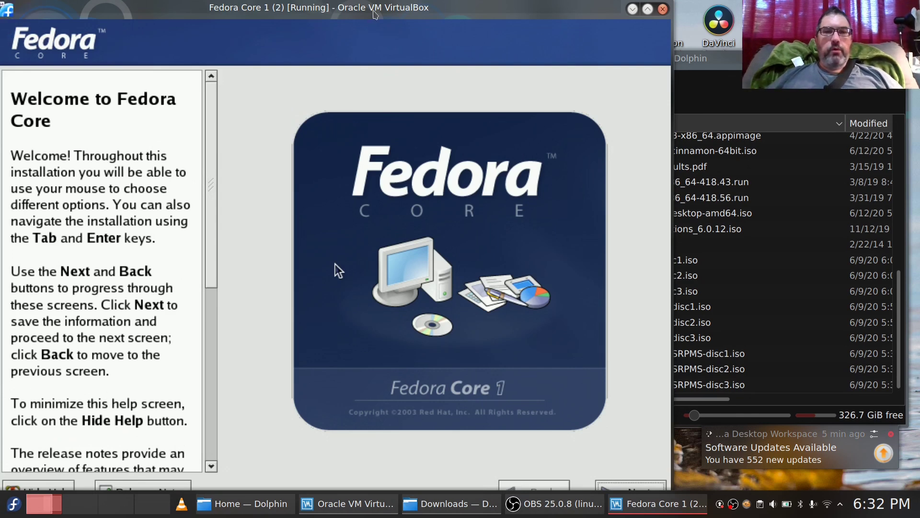
pyautogui.moveTo(374, 14); pyautogui.dragTo(385, 6)
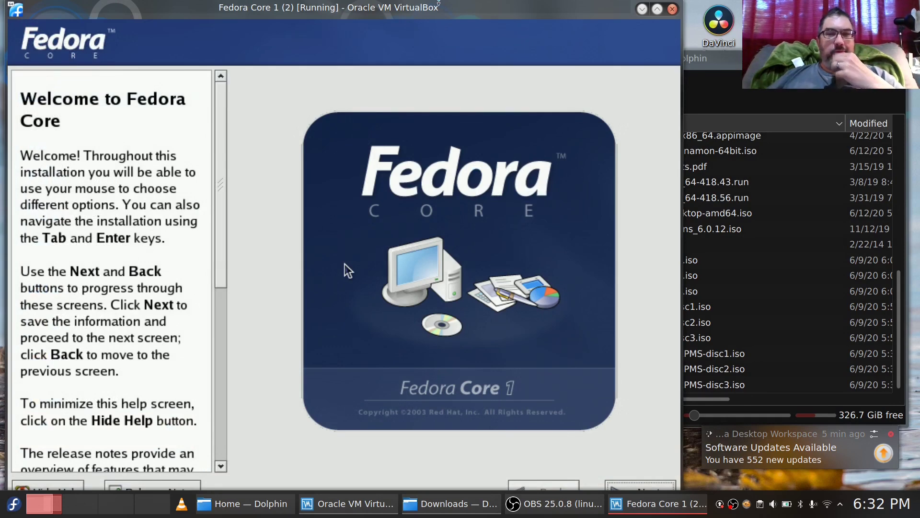
pyautogui.moveTo(471, 8)
pyautogui.mouseDown()
pyautogui.moveTo(470, 26)
pyautogui.moveTo(471, 2)
pyautogui.moveTo(467, 8)
pyautogui.mouseUp()
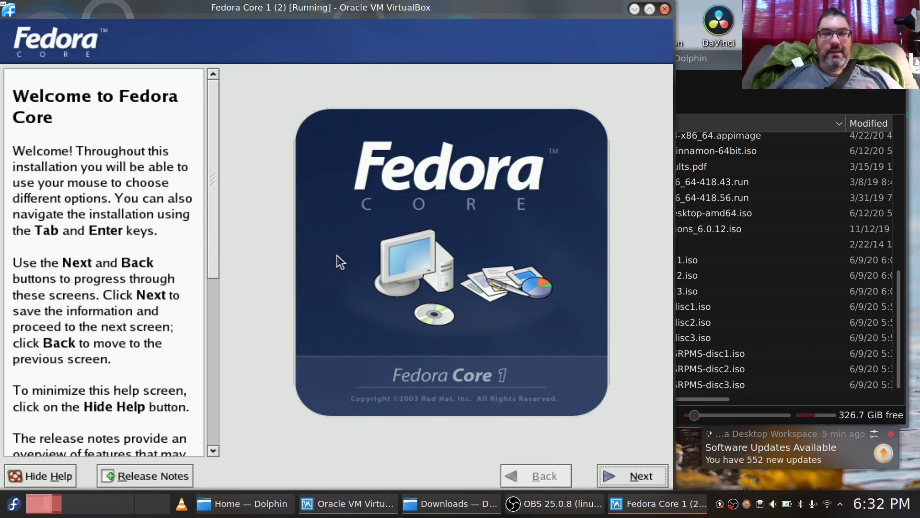
# Step: Proceed past the welcome page, keeping English as the installation language and Wheel Mouse (PS/2) as the mouse
pyautogui.press('Return')
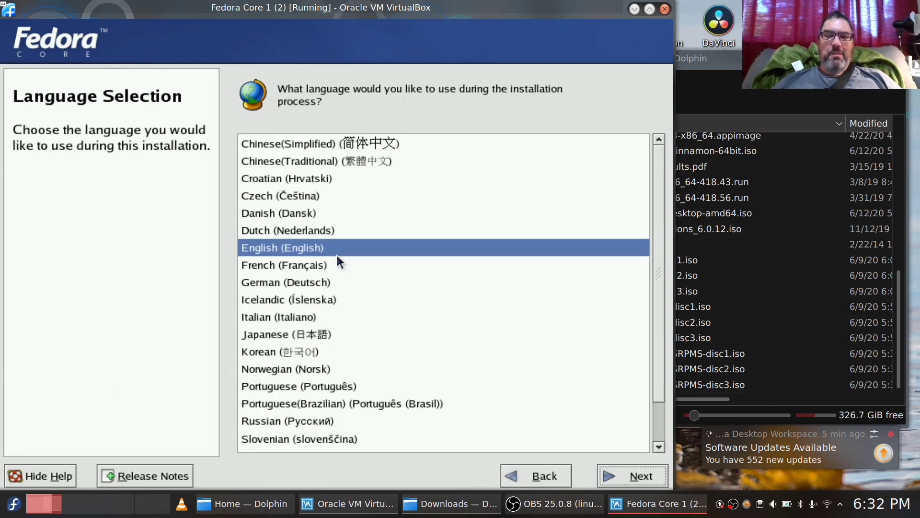
pyautogui.press('Return')
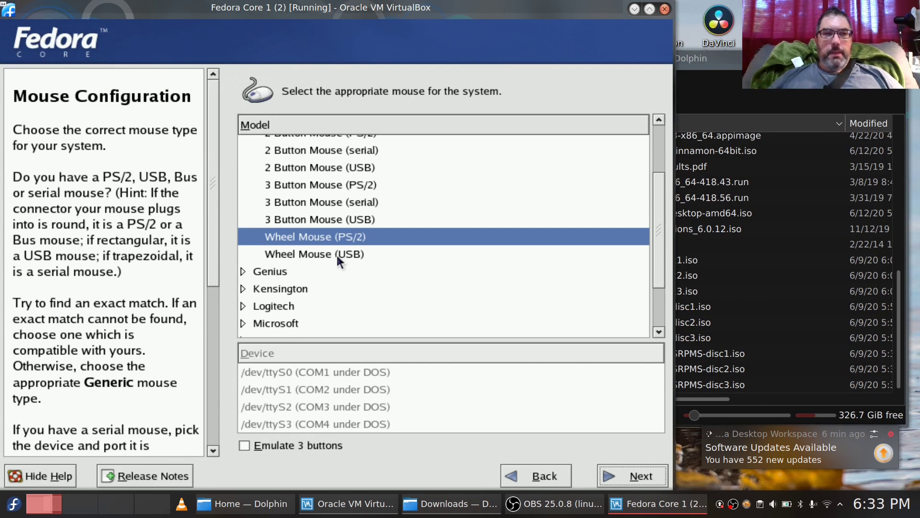
pyautogui.press('Return')
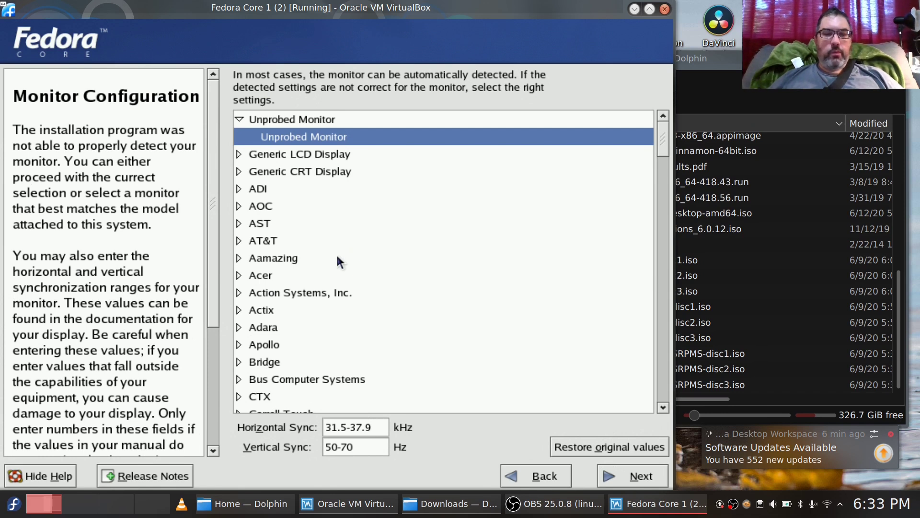
# Step: Keep Unprobed Monitor in the monitor configuration and proceed without choosing a monitor type
pyautogui.press('Tab')
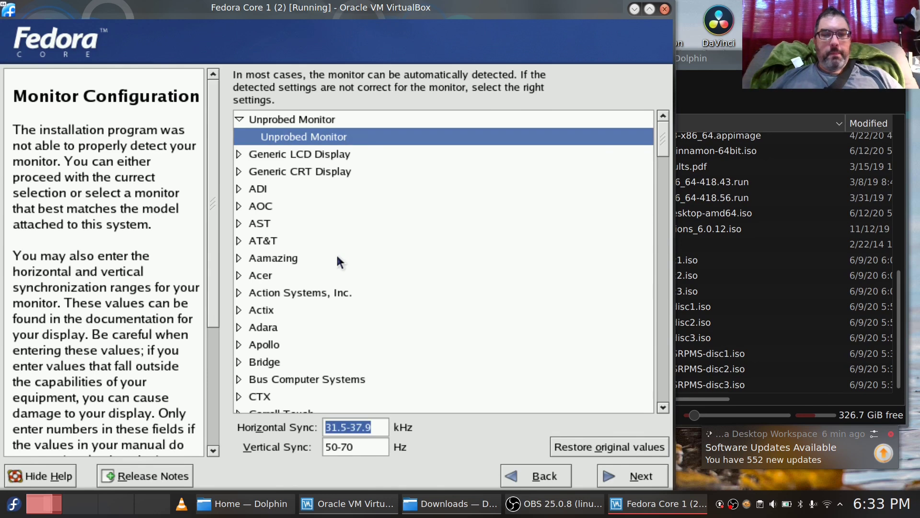
pyautogui.press('Tab')
pyautogui.press('Tab')
pyautogui.press('Tab')
pyautogui.press('Tab')
pyautogui.press('Tab')
pyautogui.press('Tab')
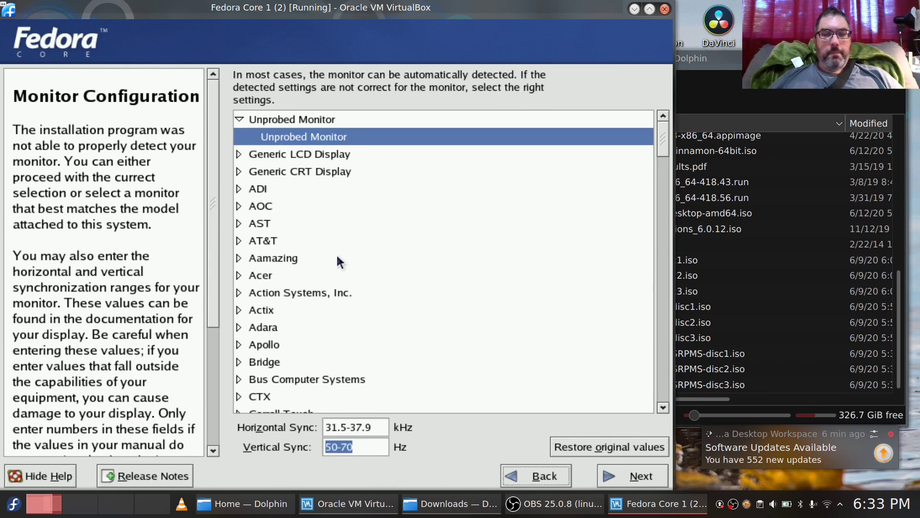
pyautogui.press('Return')
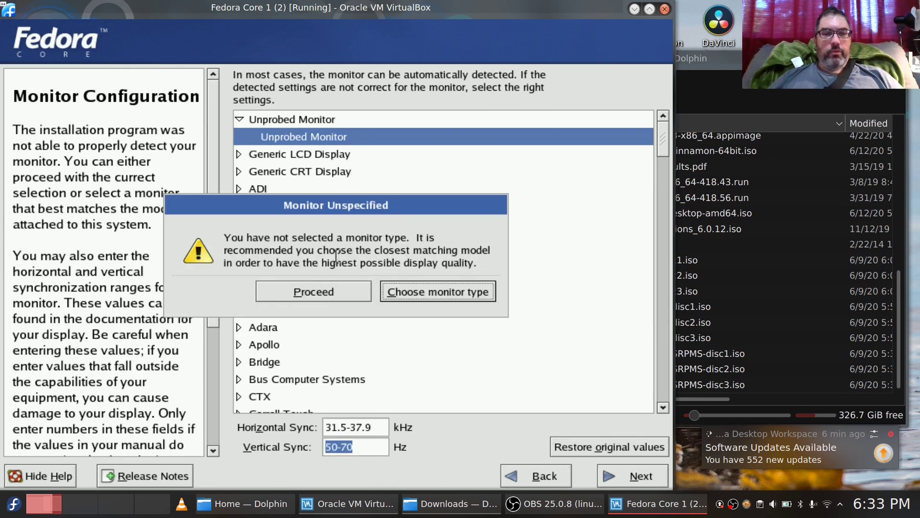
pyautogui.press('Tab')
pyautogui.press('Return')
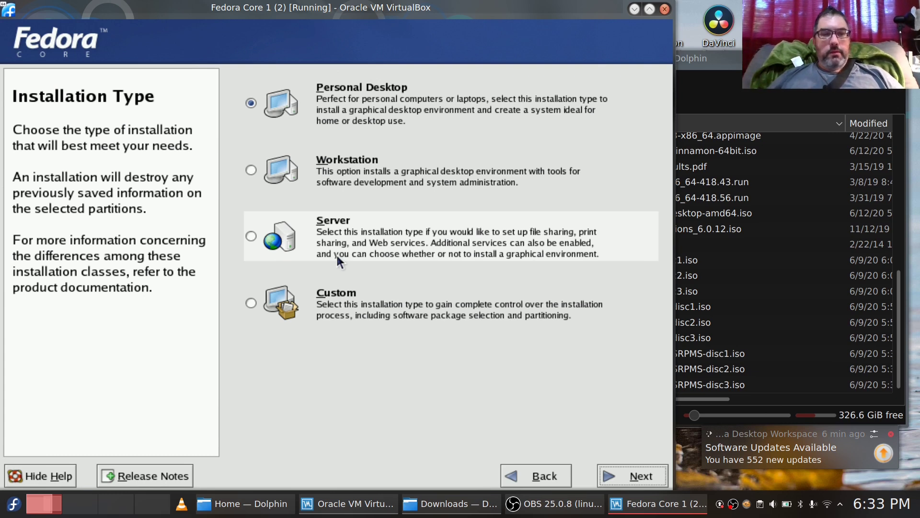
# Step: Choose the Custom installation type and continue with automatic disk partitioning
pyautogui.press('Tab')
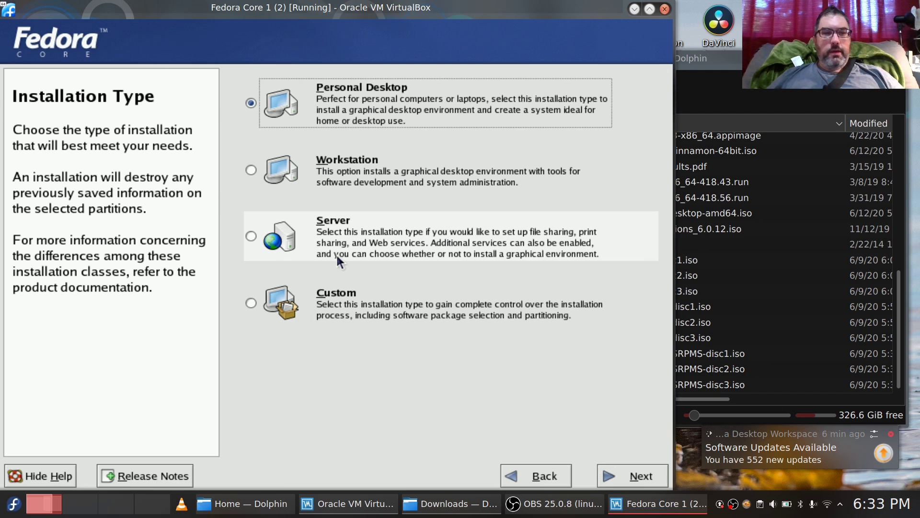
pyautogui.press('Down')
pyautogui.press('Down')
pyautogui.press('Down')
pyautogui.press('Down')
pyautogui.press('Up')
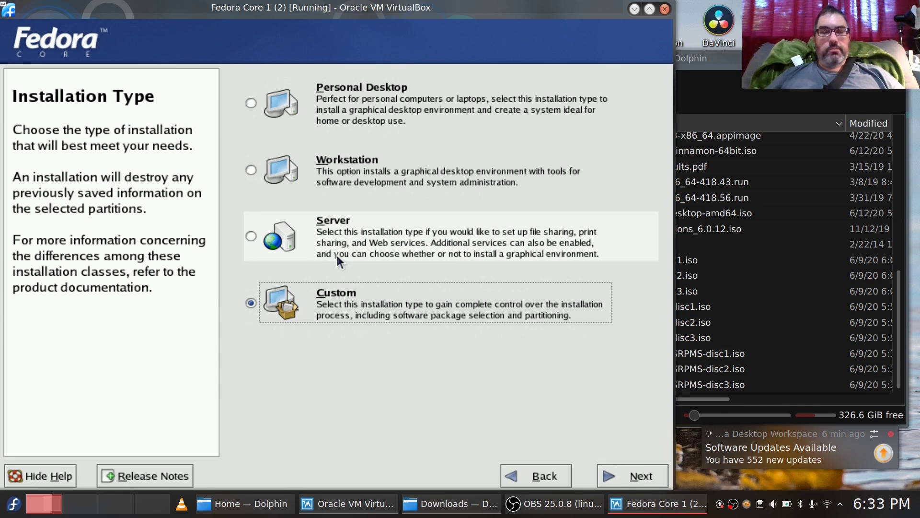
pyautogui.press('Tab')
pyautogui.press('Tab')
pyautogui.press('Tab')
pyautogui.press('Tab')
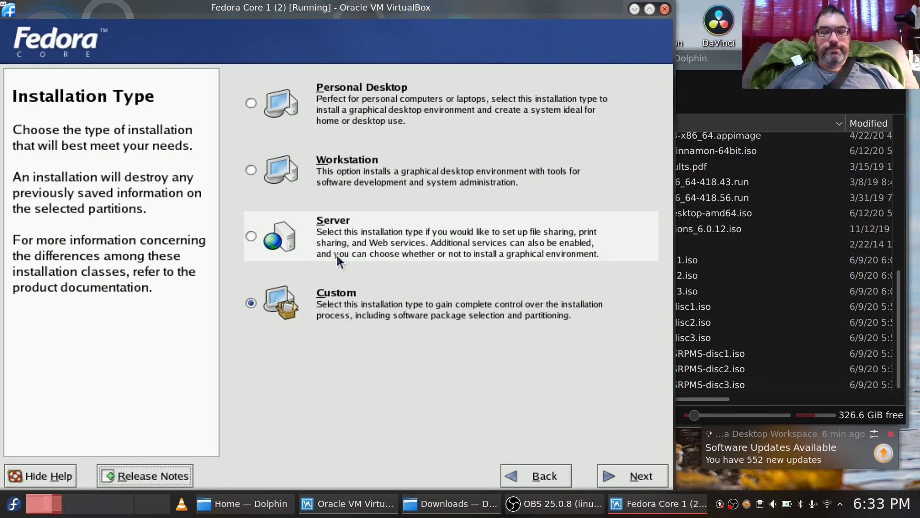
pyautogui.press('Return')
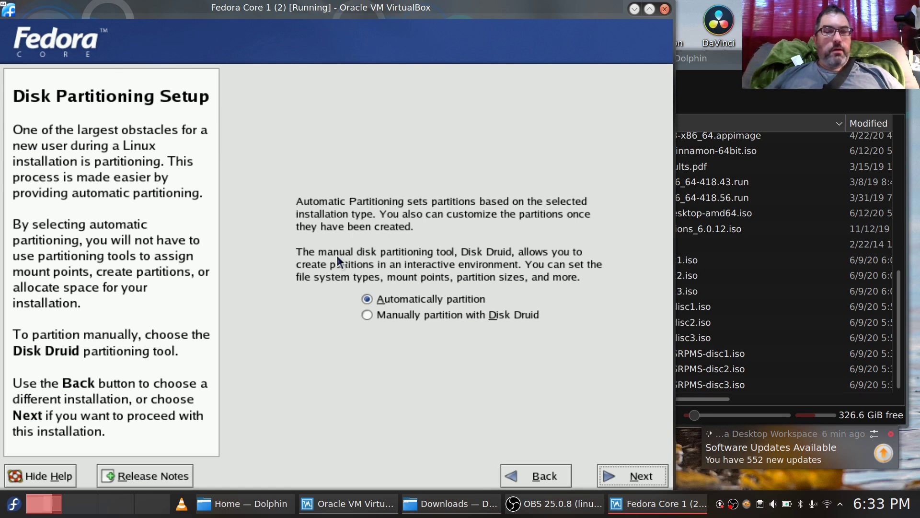
pyautogui.press('Return')
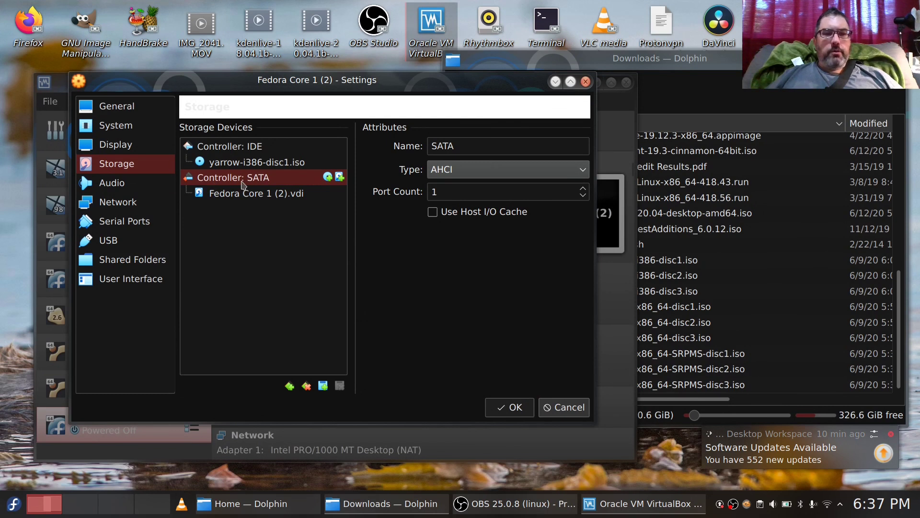
# Step: Change the SATA controller's type to LsiLogic, rename it SCSI, and save the Fedora Core 1 (2) storage settings
pyautogui.click(583, 172)
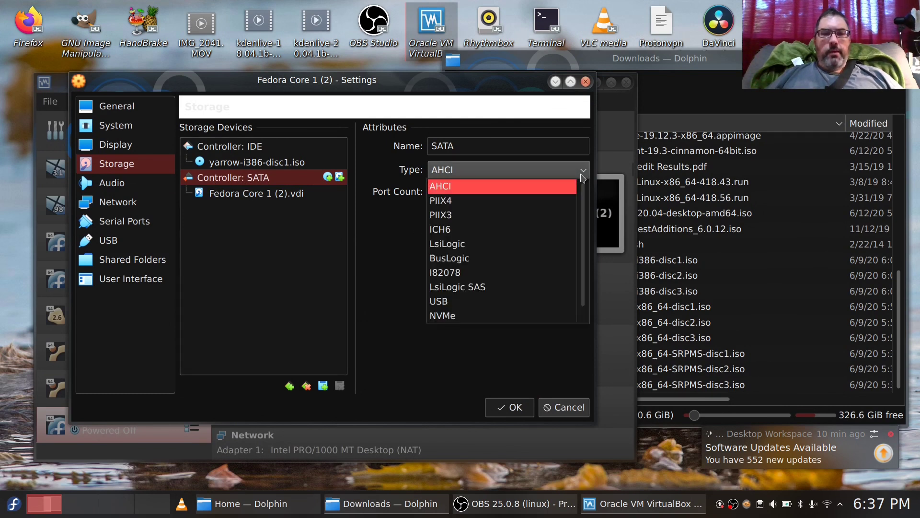
pyautogui.click(450, 244)
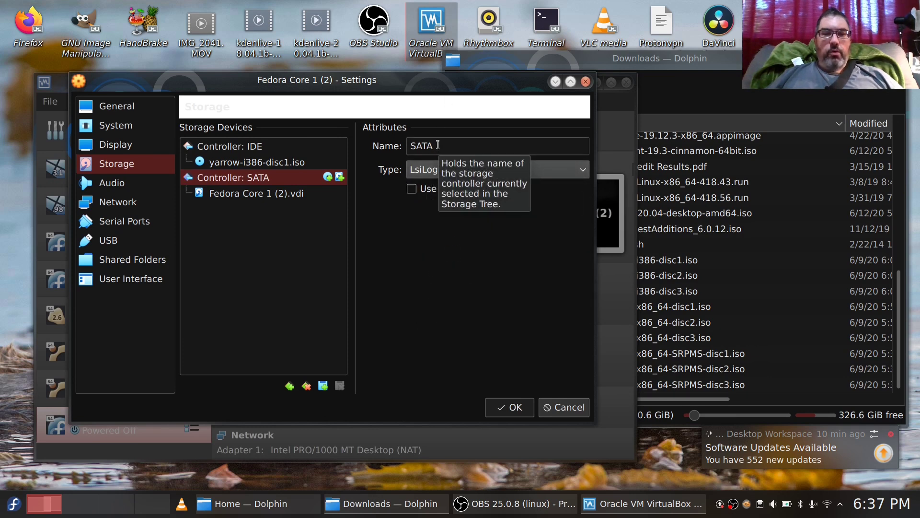
pyautogui.moveTo(437, 145); pyautogui.dragTo(416, 145)
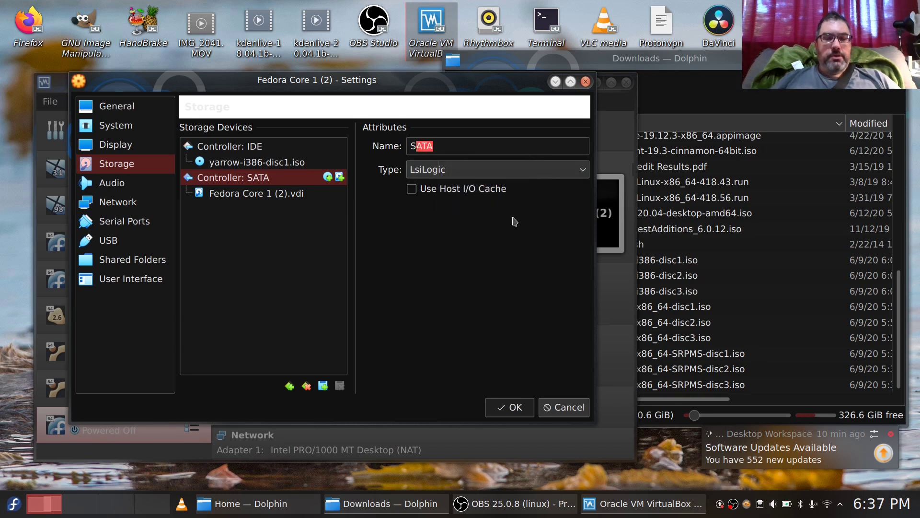
pyautogui.write('C')
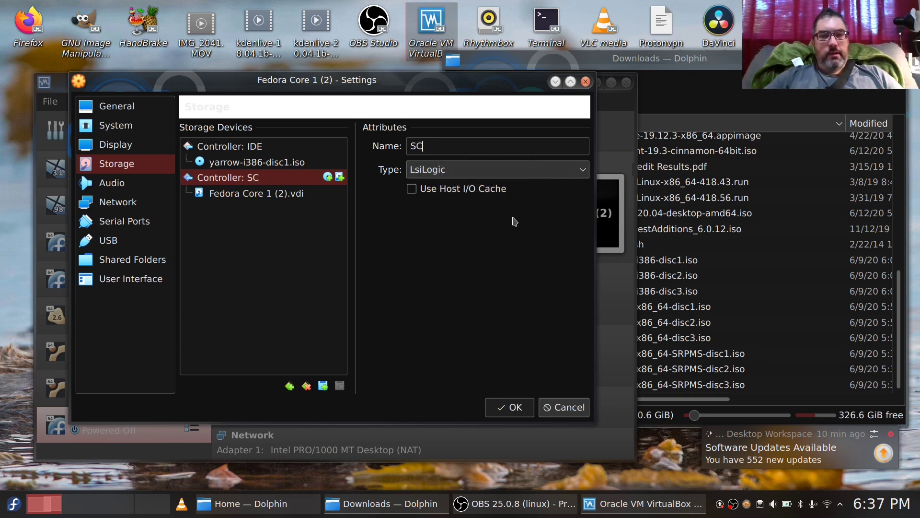
pyautogui.write('SI')
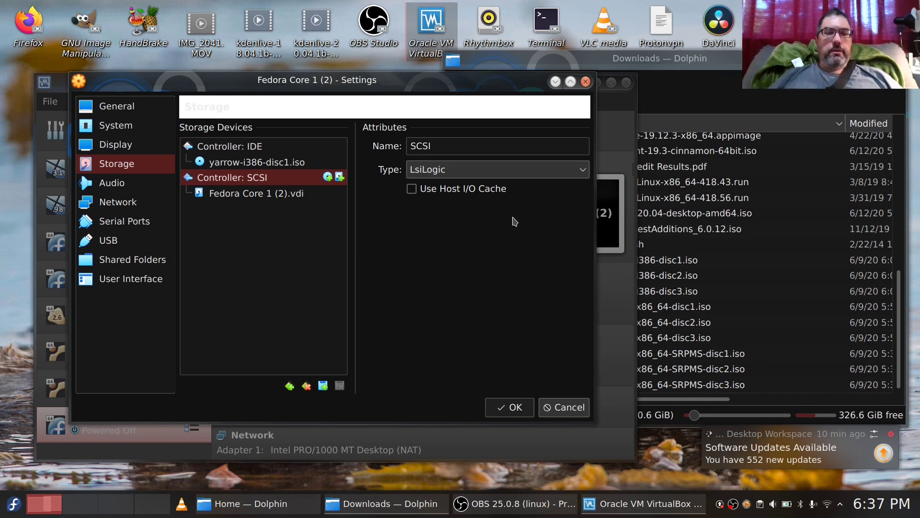
pyautogui.click(229, 196)
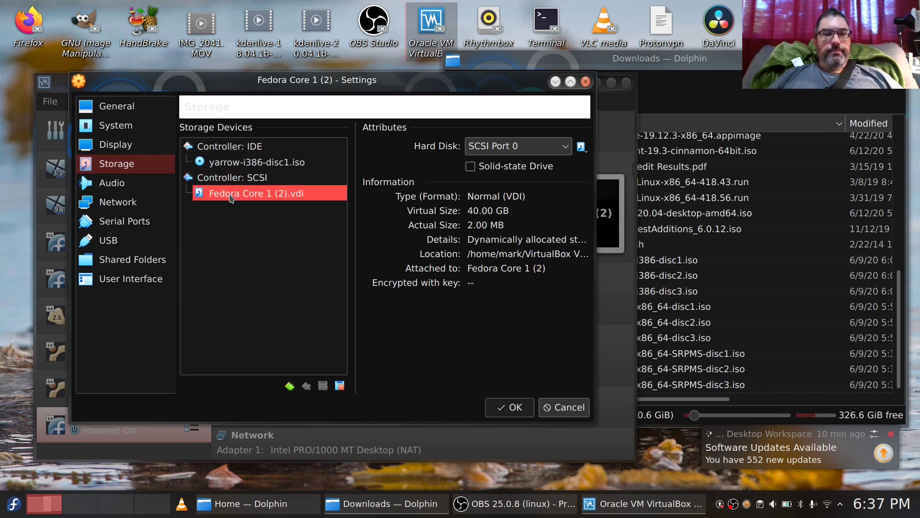
pyautogui.click(519, 408)
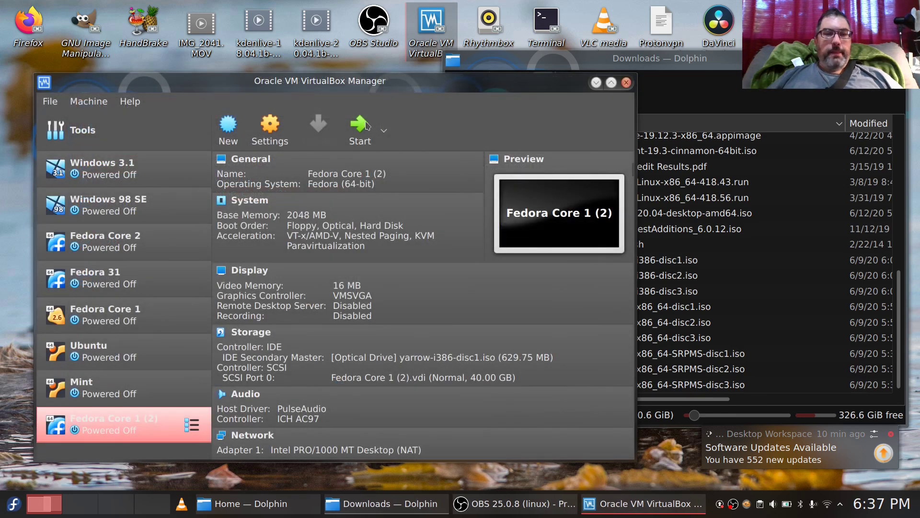
pyautogui.click(359, 126)
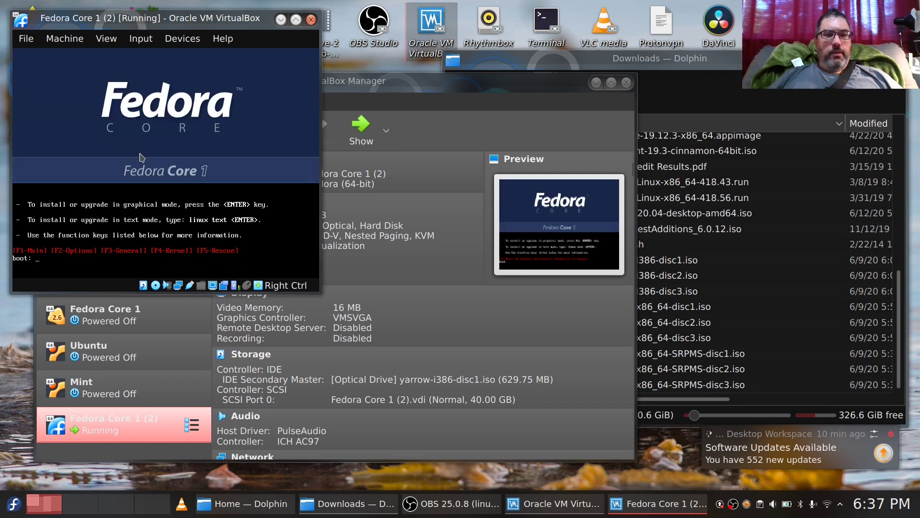
pyautogui.click(139, 157)
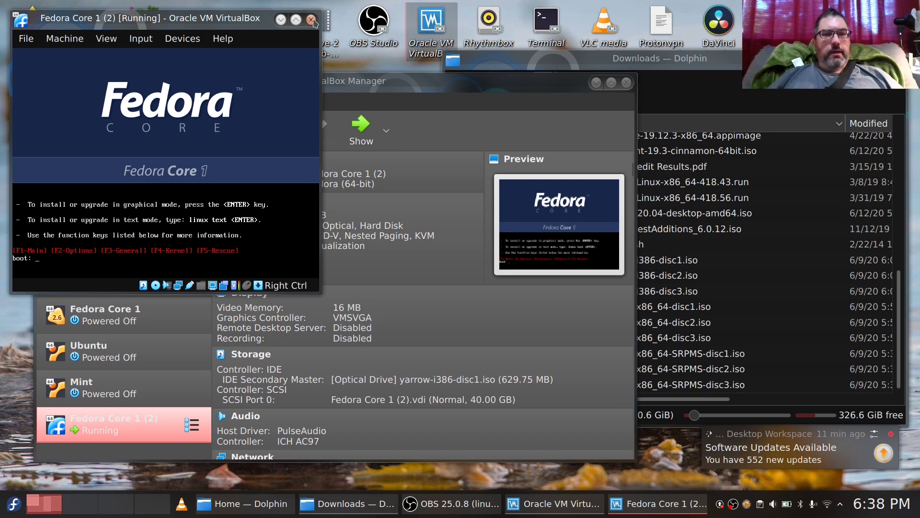
pyautogui.click(311, 19)
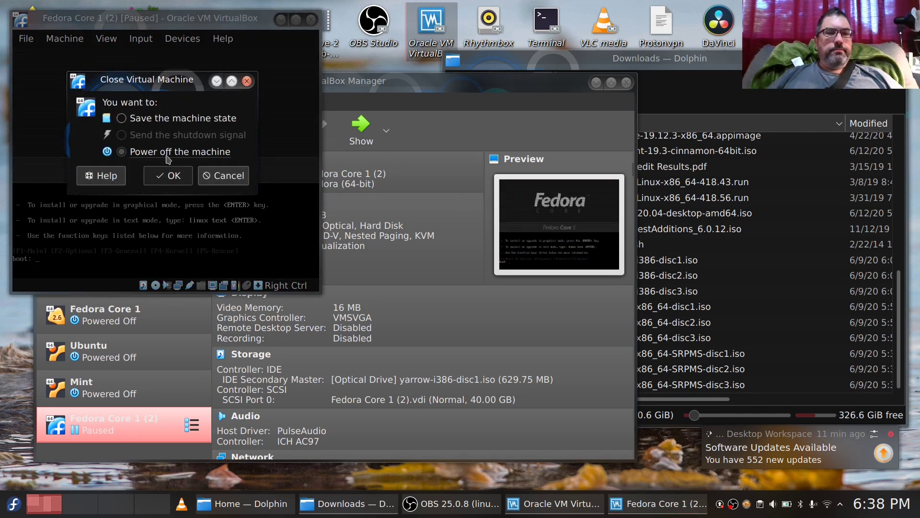
pyautogui.click(172, 176)
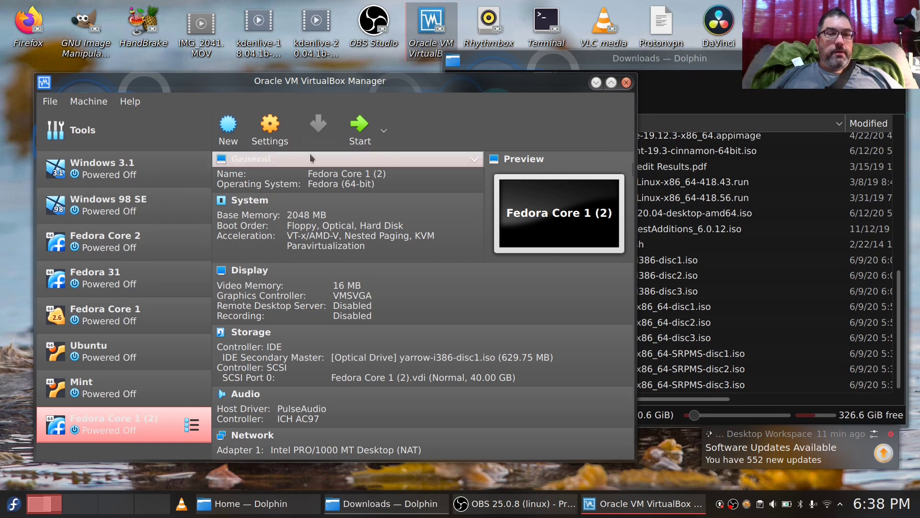
# Step: Choose yarrow-i386-disc1.iso from Downloads as the optical disk of the Fedora Core 1 (2) machine and save the storage settings
pyautogui.click(269, 129)
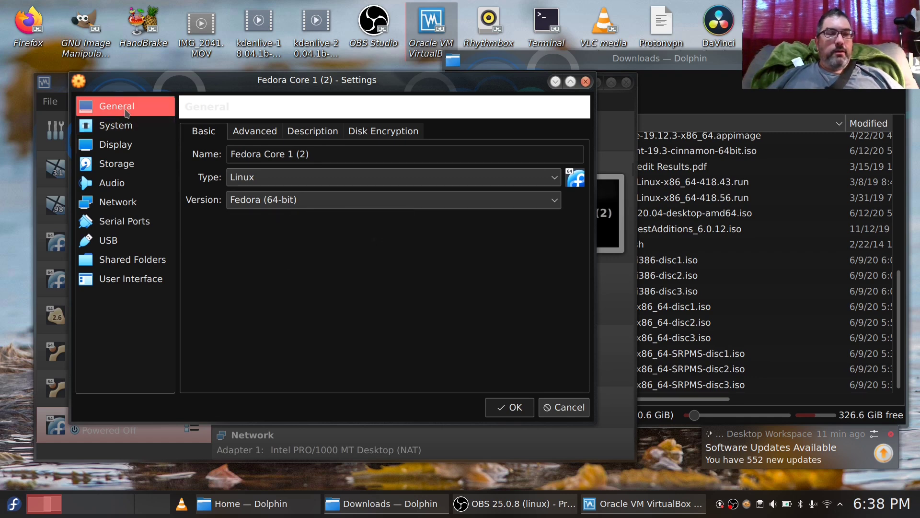
pyautogui.click(126, 169)
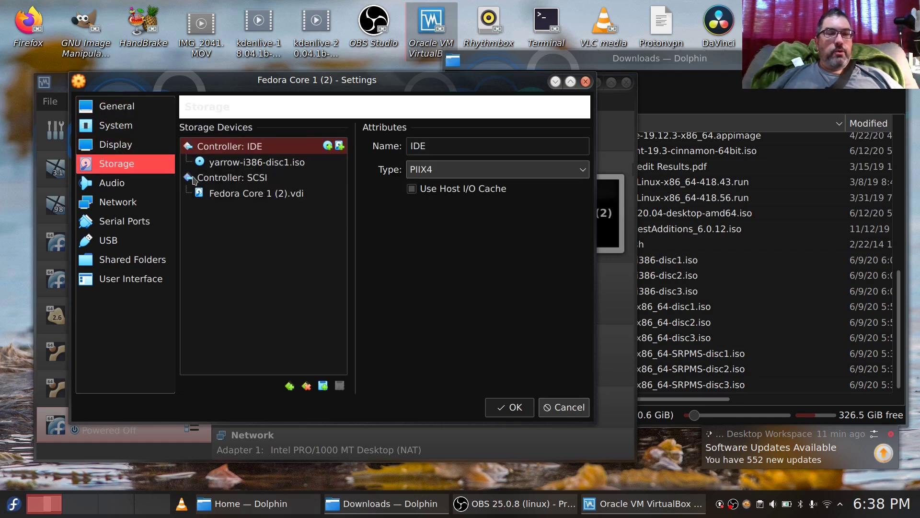
pyautogui.click(239, 163)
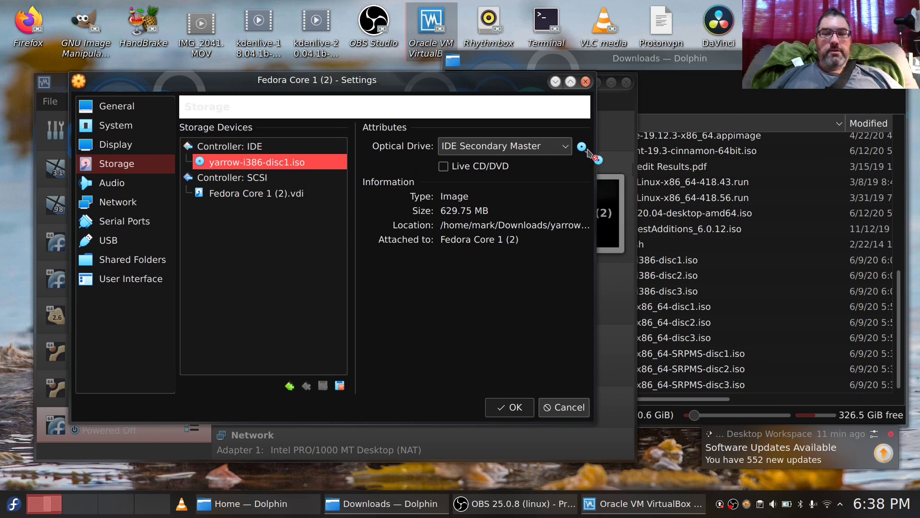
pyautogui.click(582, 148)
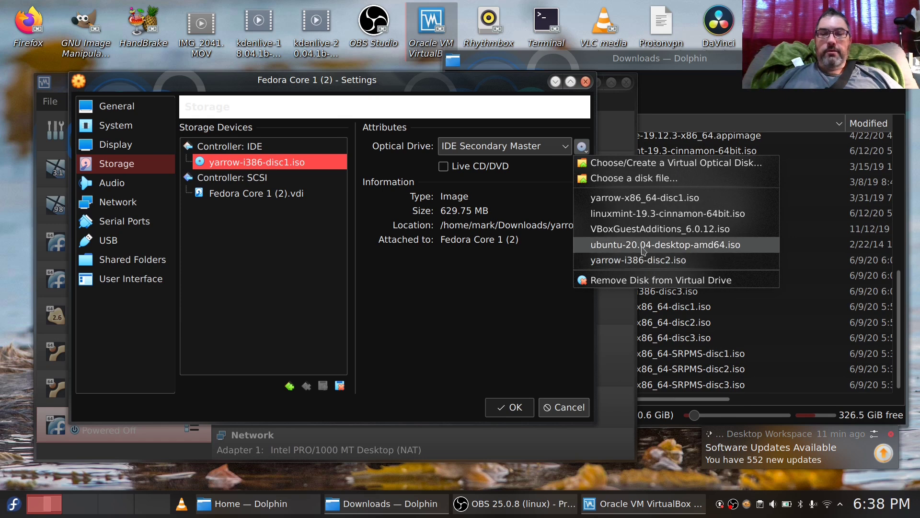
pyautogui.click(646, 181)
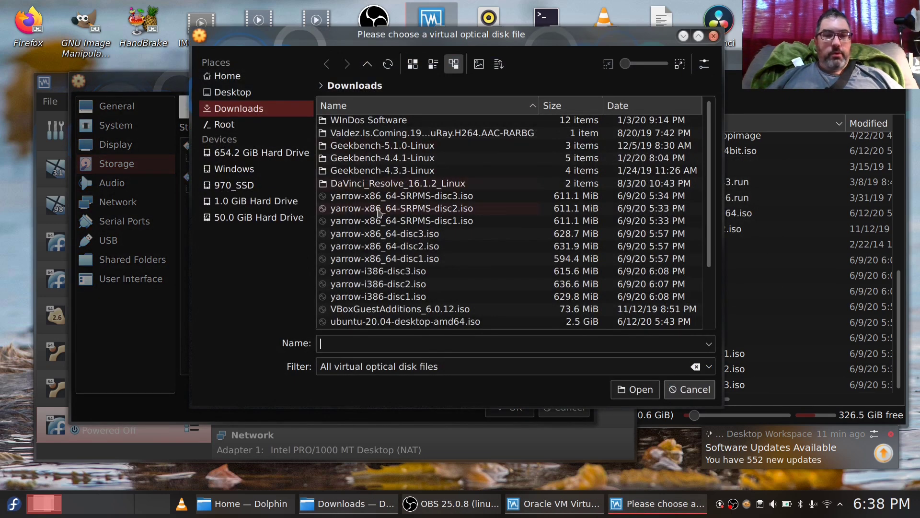
pyautogui.click(397, 296)
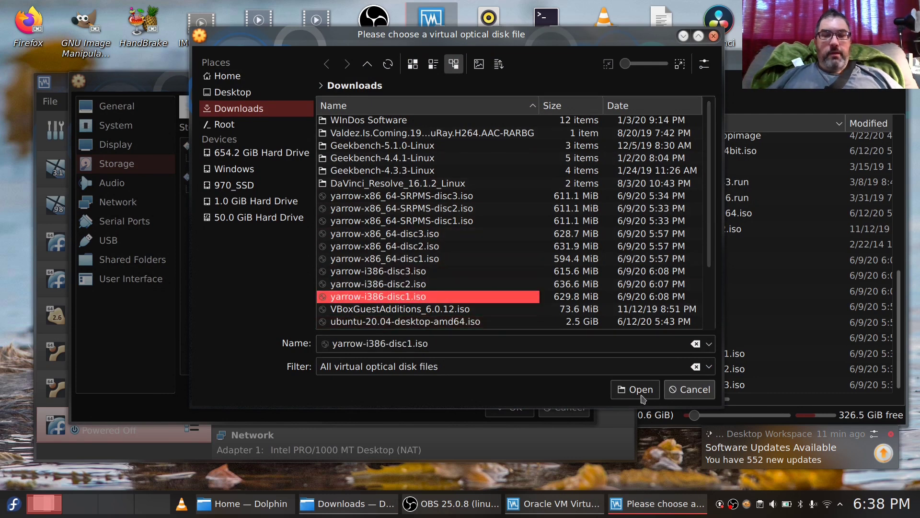
pyautogui.click(638, 389)
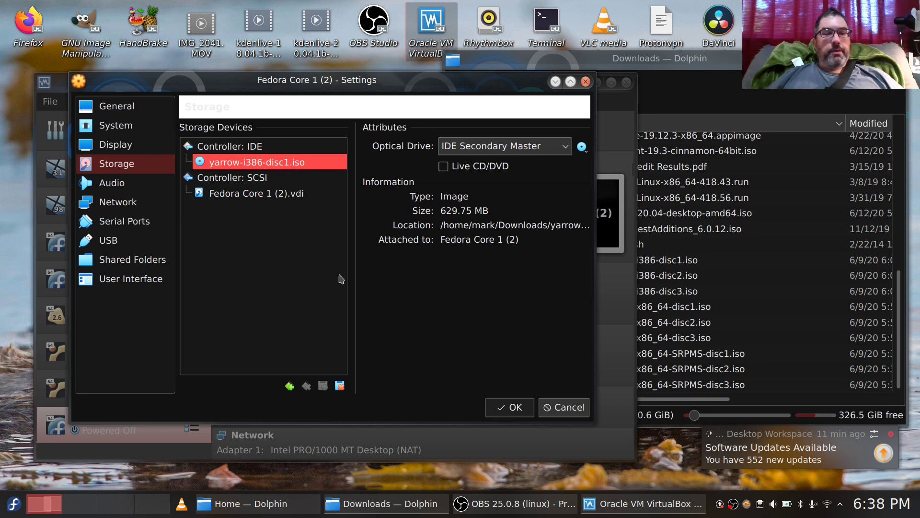
pyautogui.click(506, 408)
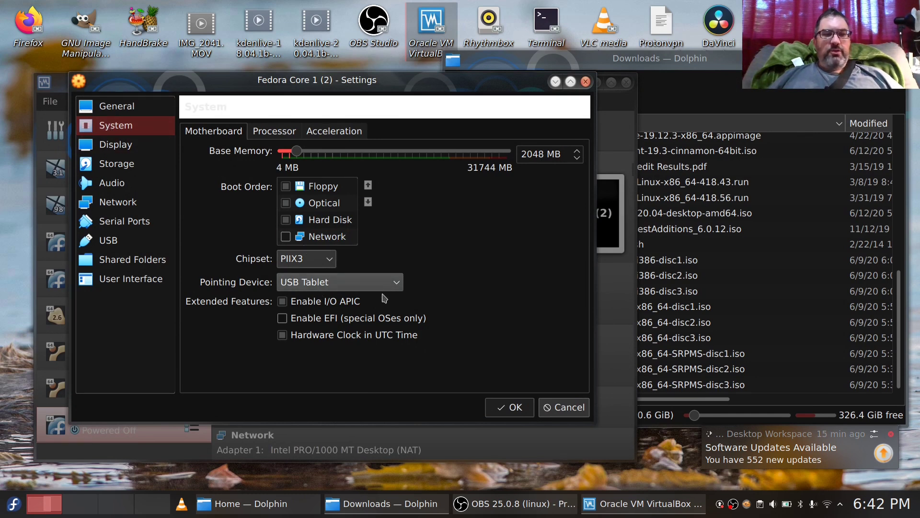
# Step: Set the machine's pointing device to PS/2 Mouse, try to save the settings, and read the error details
pyautogui.click(393, 283)
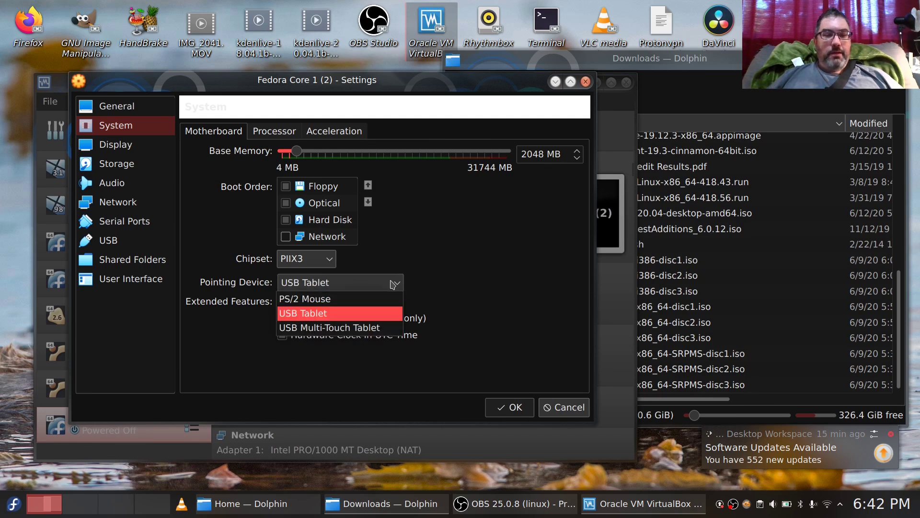
pyautogui.click(337, 299)
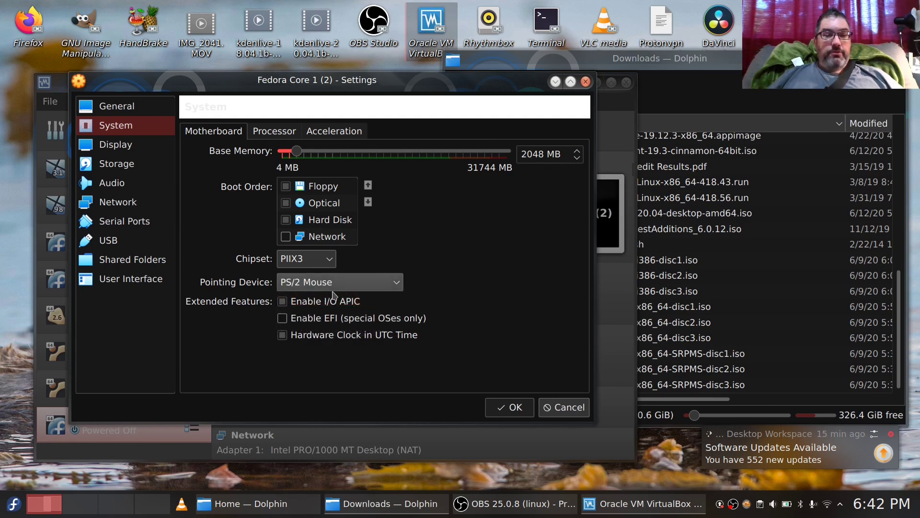
pyautogui.click(511, 407)
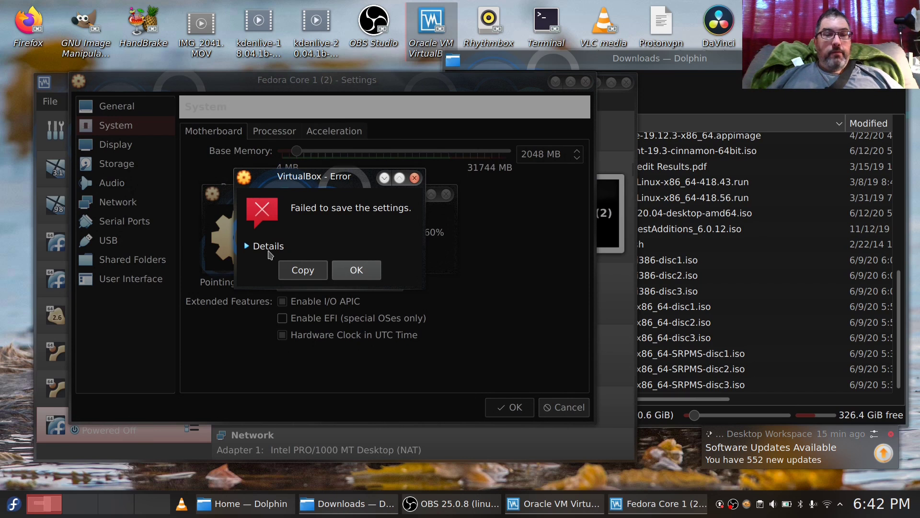
pyautogui.click(268, 248)
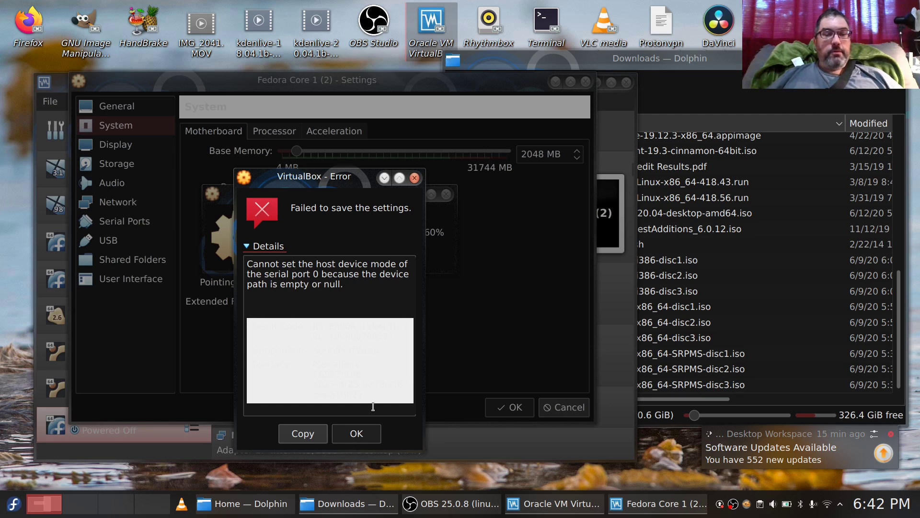
pyautogui.click(357, 434)
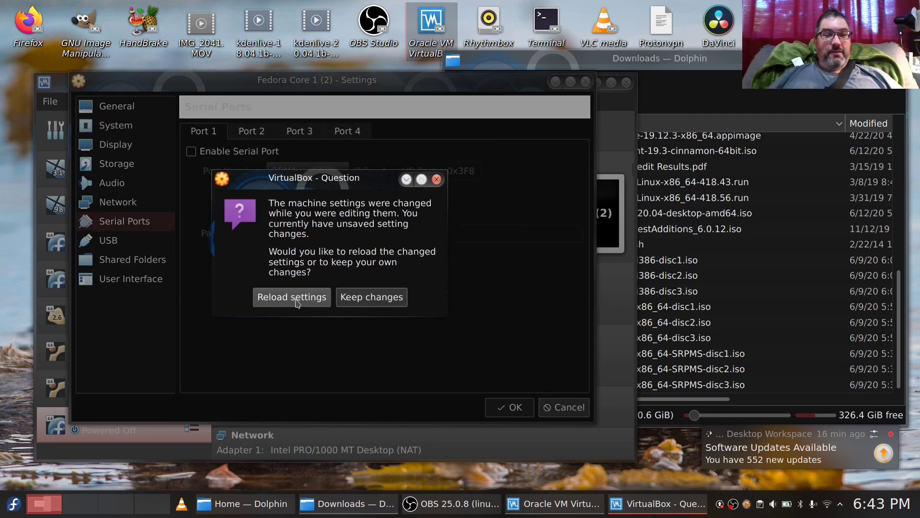
# Step: Reload the changed machine settings, check the System and Storage configuration, and save the settings
pyautogui.click(292, 296)
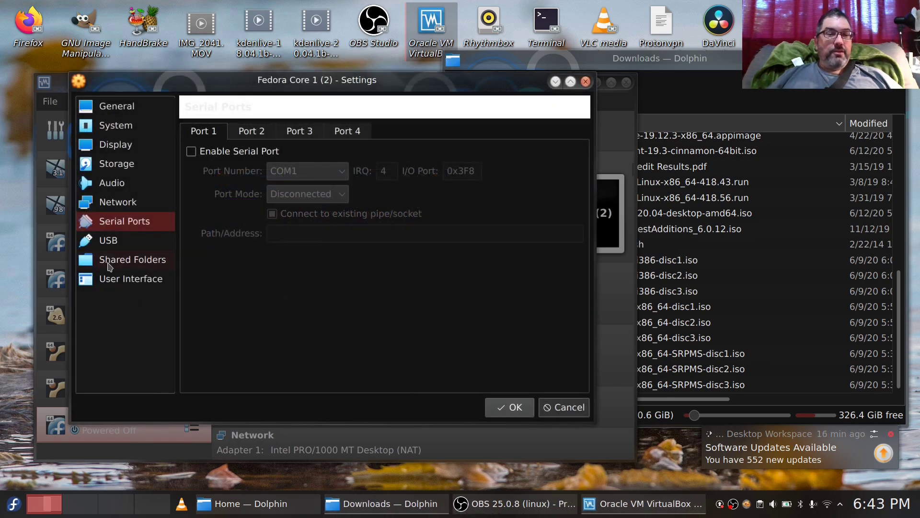
pyautogui.click(115, 126)
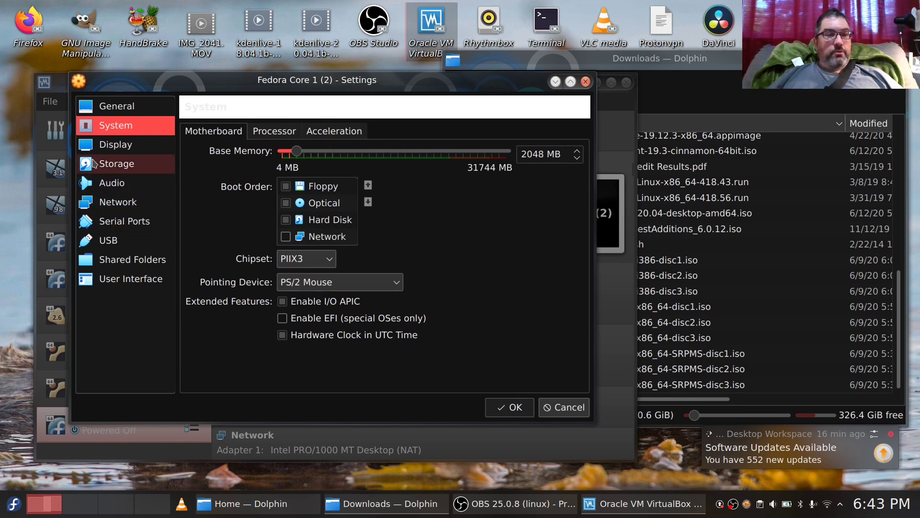
pyautogui.click(118, 165)
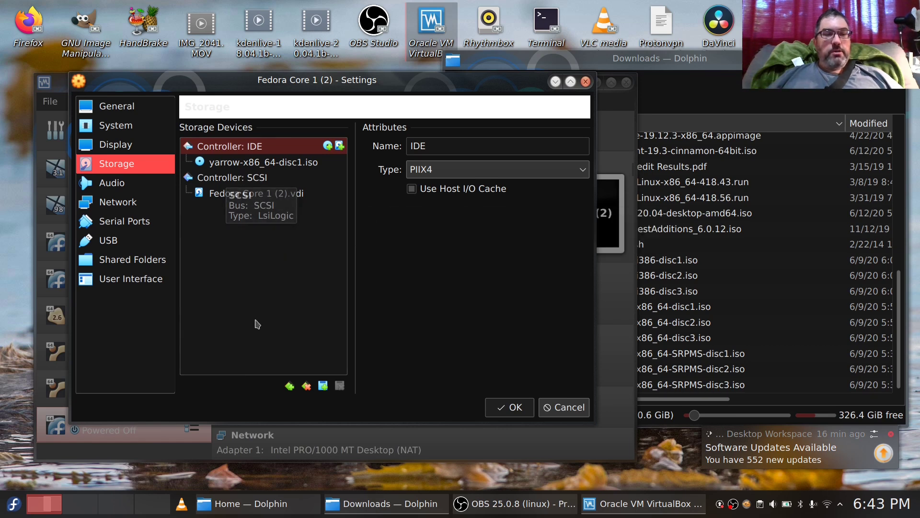
pyautogui.click(509, 407)
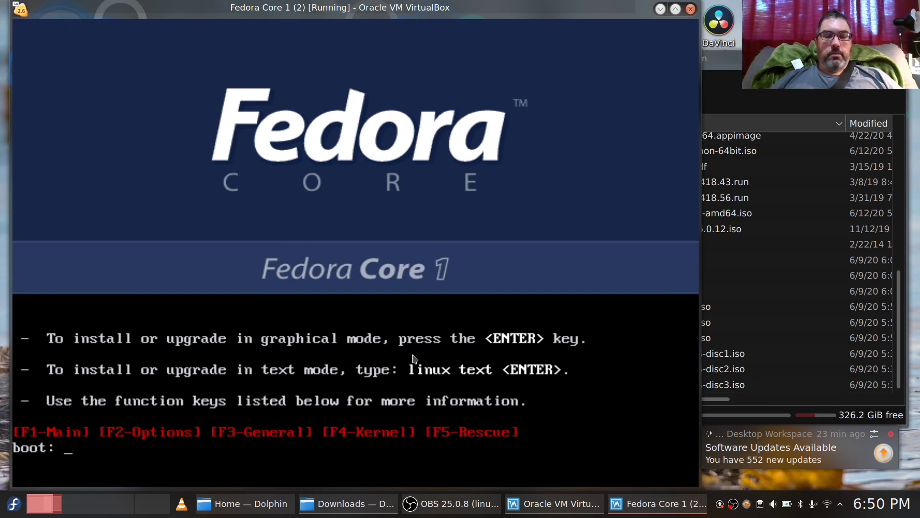
# Step: Start the Fedora Core installer in graphical mode and skip the CD media test
pyautogui.press('Return')
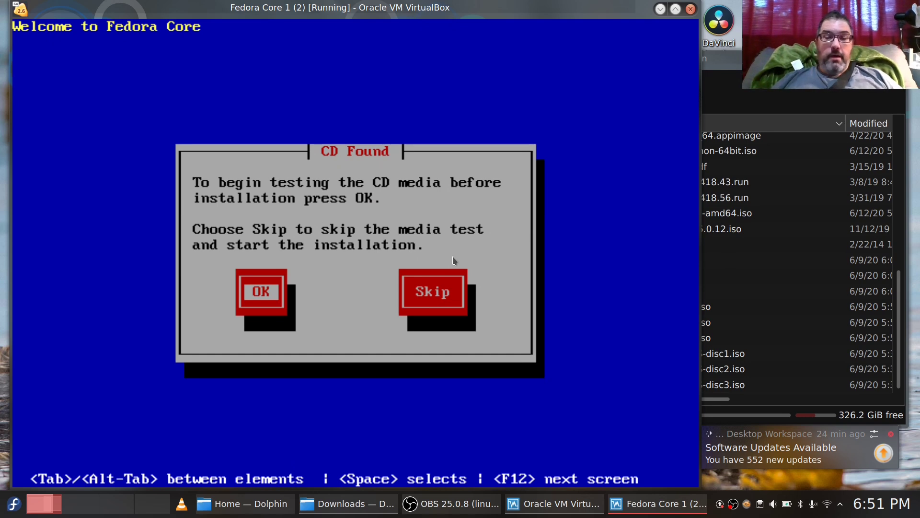
pyautogui.press('Tab')
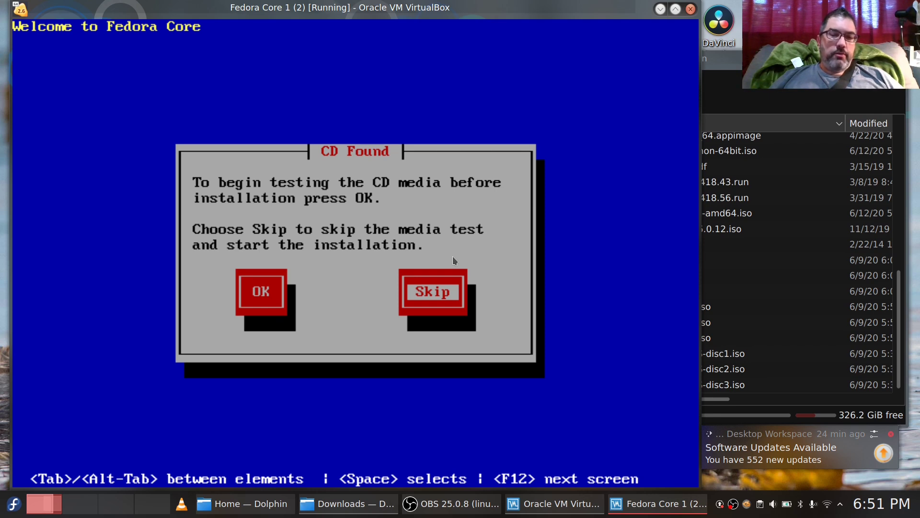
pyautogui.press('Return')
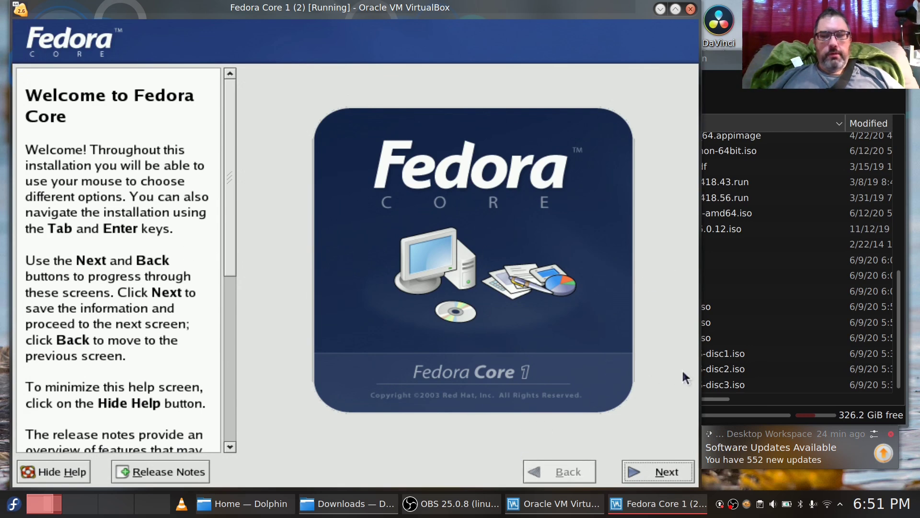
# Step: Proceed past the welcome page, keeping English as the installation language and U.S. English as the keyboard layout
pyautogui.click(664, 474)
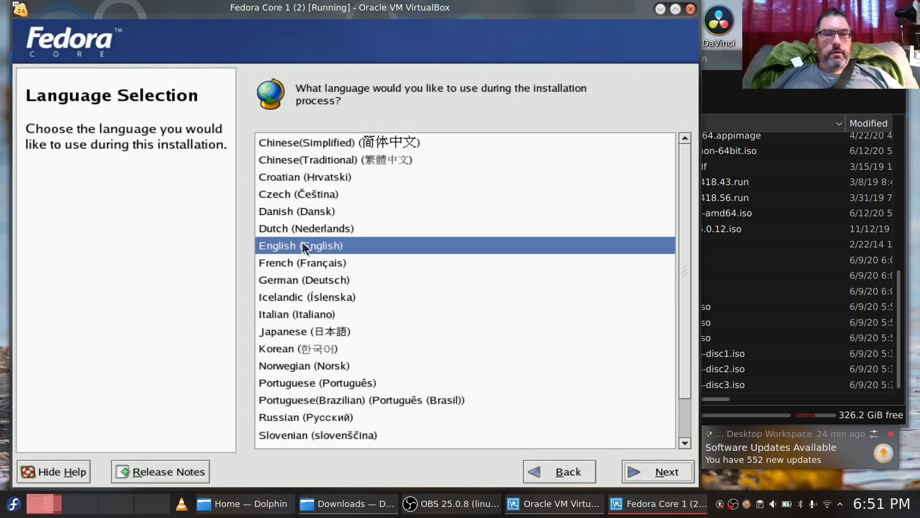
pyautogui.click(661, 482)
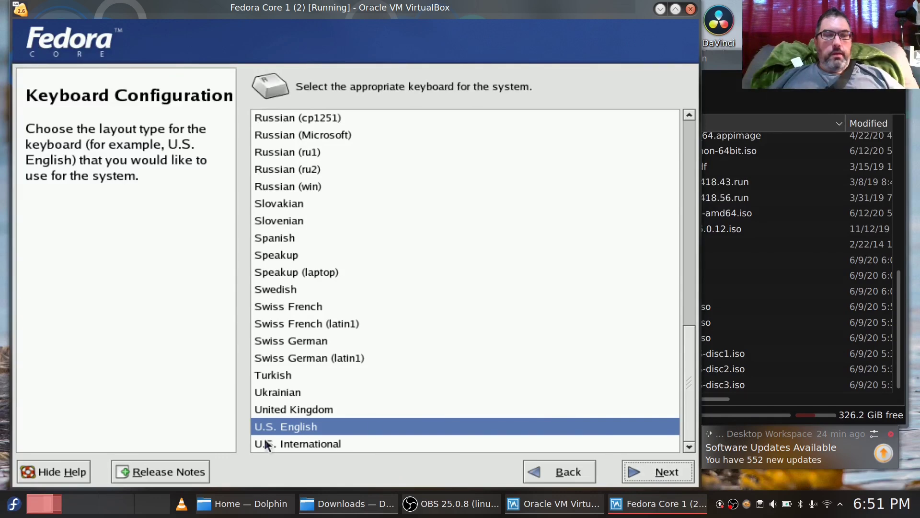
pyautogui.click(639, 470)
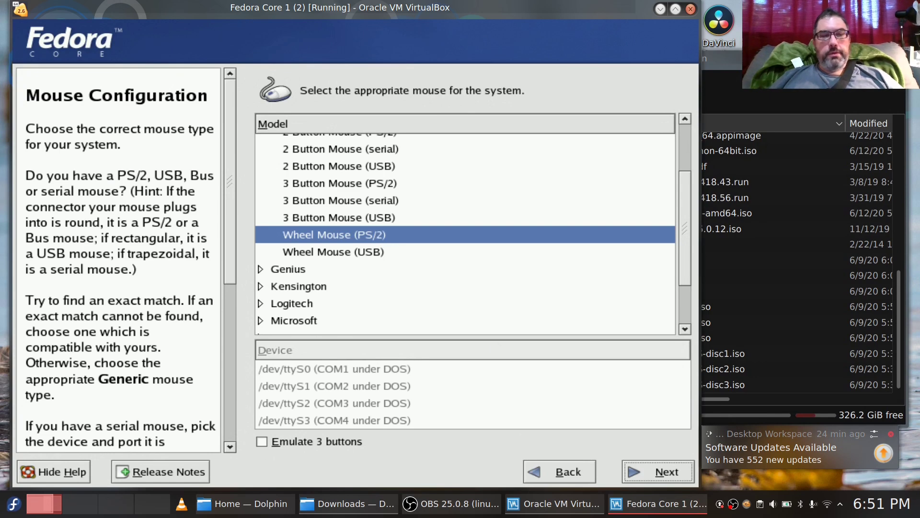
# Step: Keep Wheel Mouse (PS/2) and Unprobed Monitor, proceeding without choosing a monitor type
pyautogui.click(668, 473)
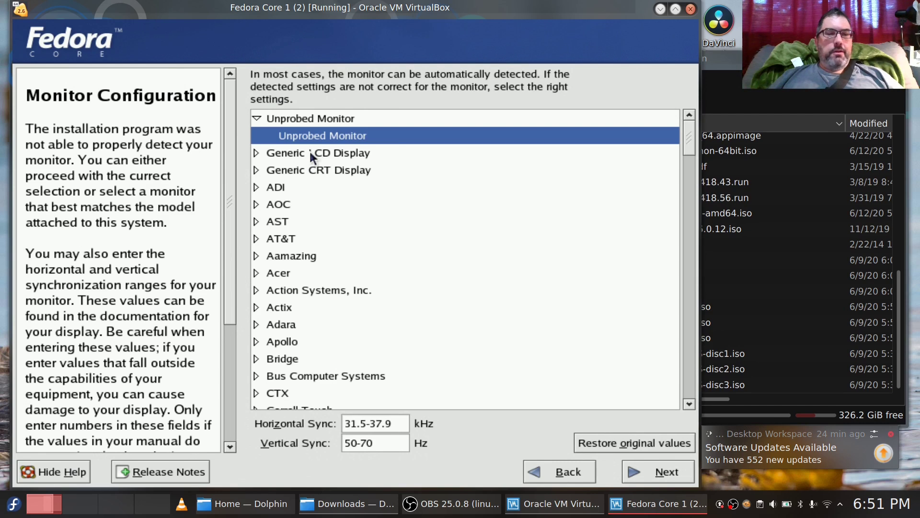
pyautogui.click(673, 474)
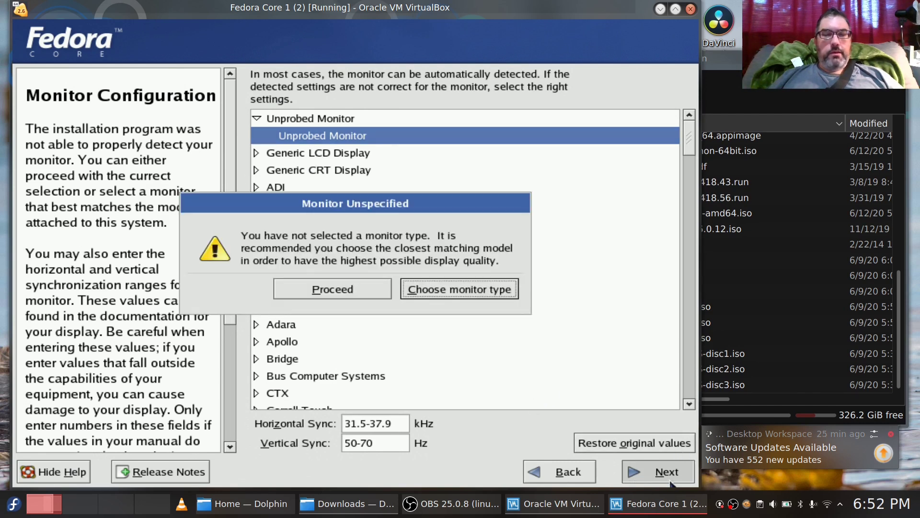
pyautogui.click(358, 290)
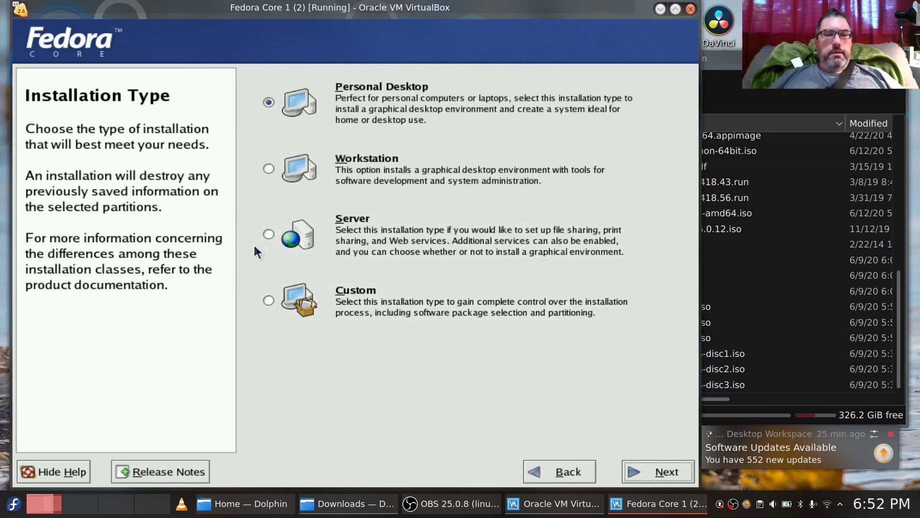
# Step: Choose the Custom installation type and continue with automatic disk partitioning
pyautogui.click(268, 300)
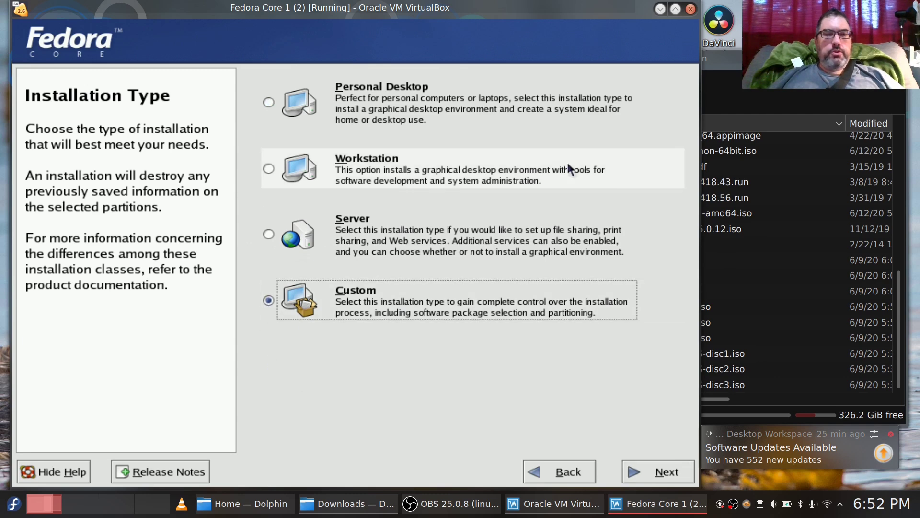
pyautogui.click(660, 472)
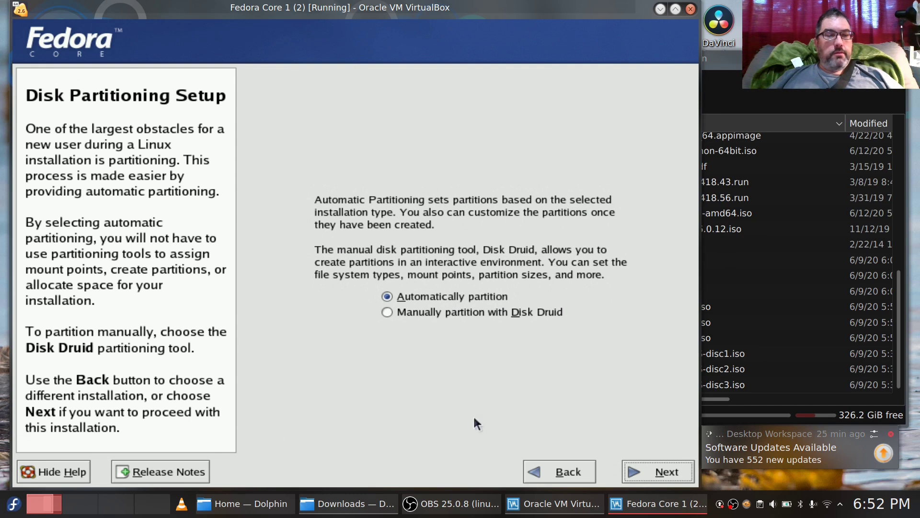
pyautogui.click(660, 474)
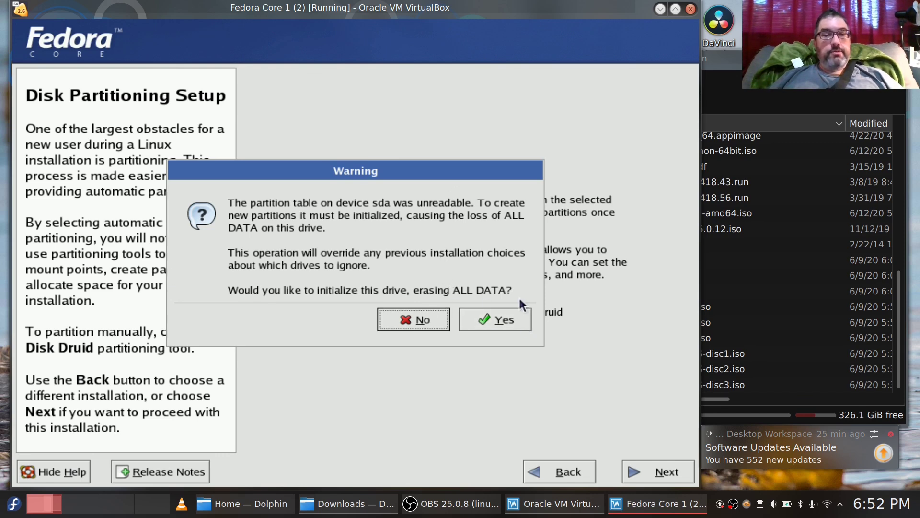
# Step: Initialize drive sda and set automatic partitioning to remove all partitions on this system, confirming the data loss
pyautogui.click(509, 319)
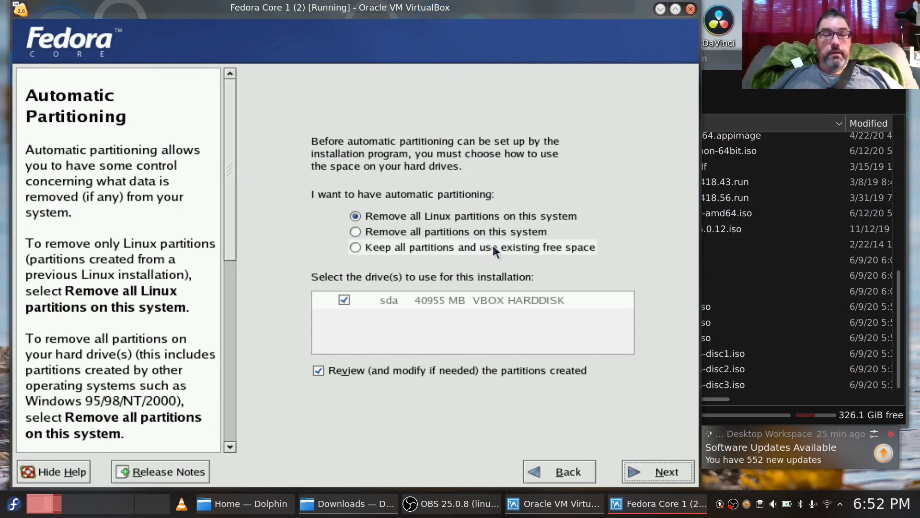
pyautogui.click(445, 231)
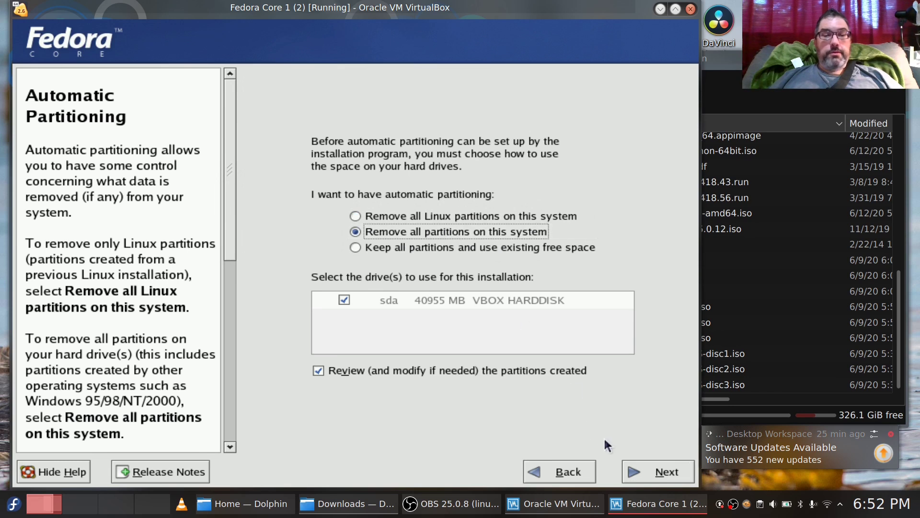
pyautogui.click(680, 466)
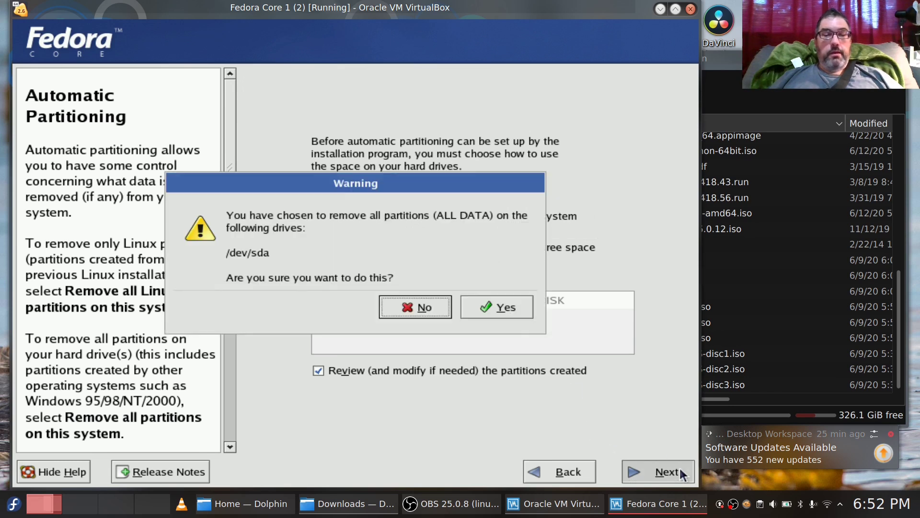
pyautogui.click(506, 309)
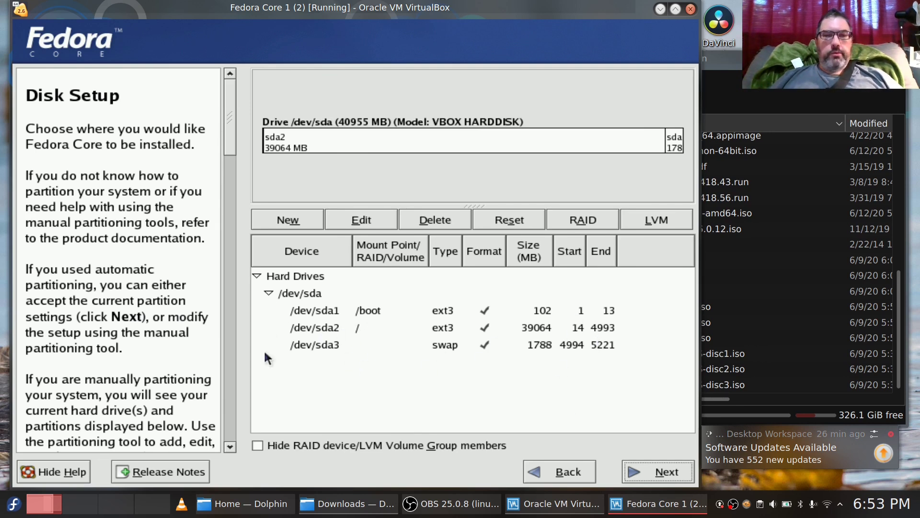
# Step: Accept the proposed partition layout and keep the default GRUB boot loader and DHCP network settings for eth0
pyautogui.click(661, 479)
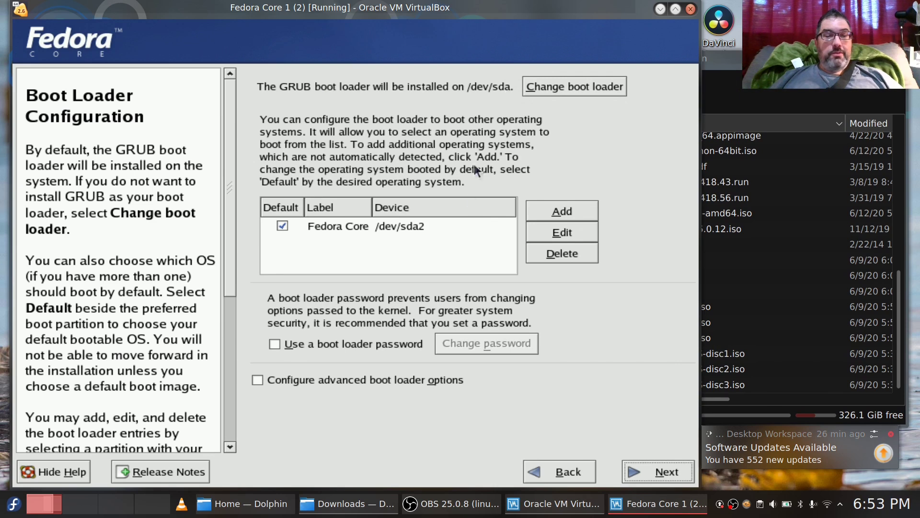
pyautogui.click(658, 470)
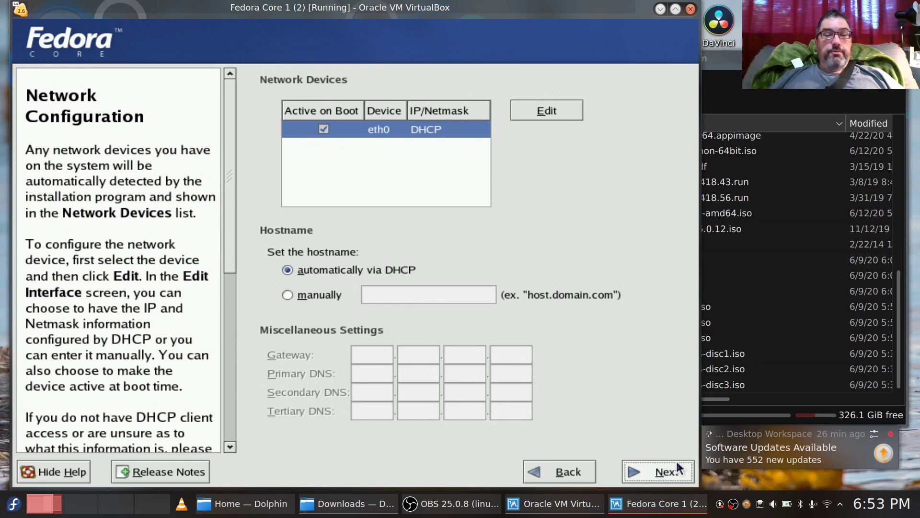
pyautogui.click(657, 474)
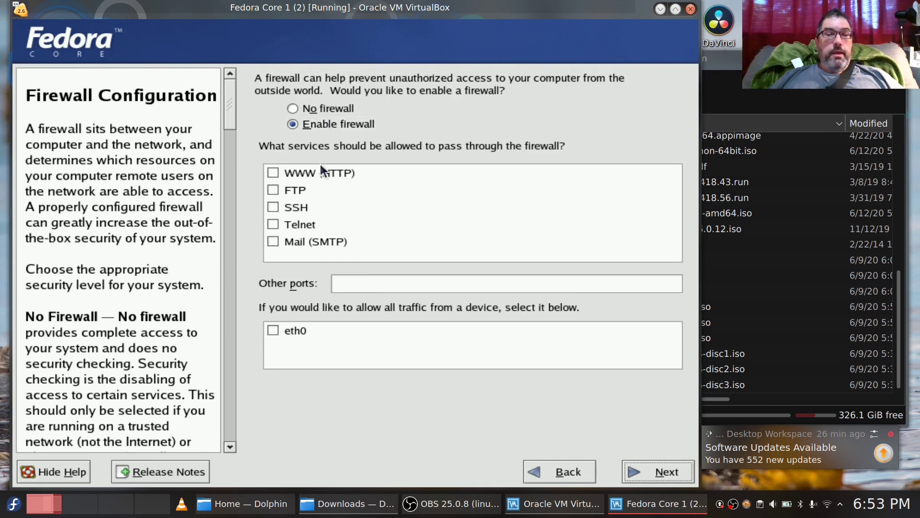
# Step: Allow SSH through the enabled firewall and proceed to the additional language settings
pyautogui.click(273, 207)
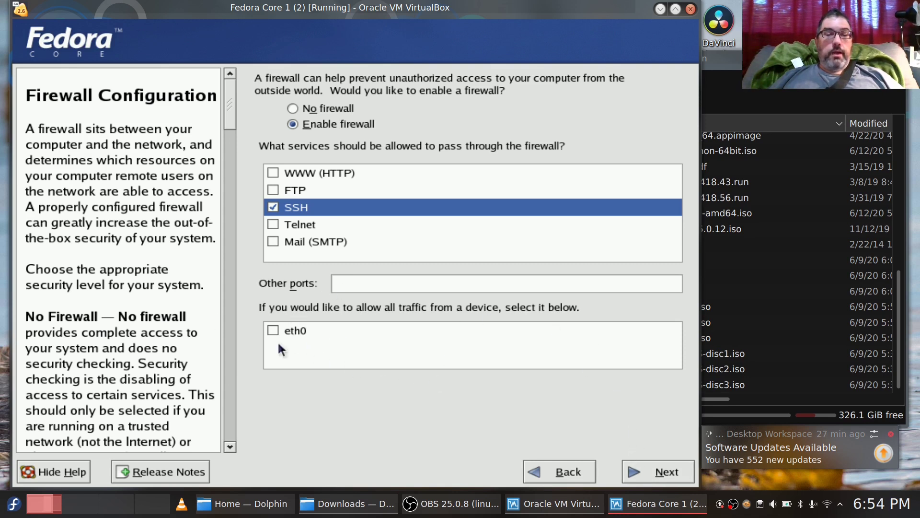
pyautogui.click(676, 474)
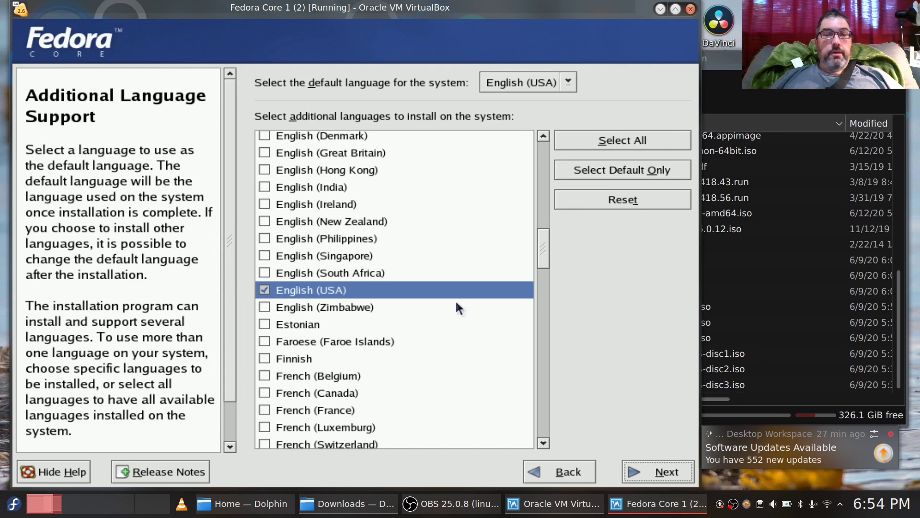
# Step: Keep English (USA) as the system language and America/New_York as the time zone
pyautogui.click(654, 473)
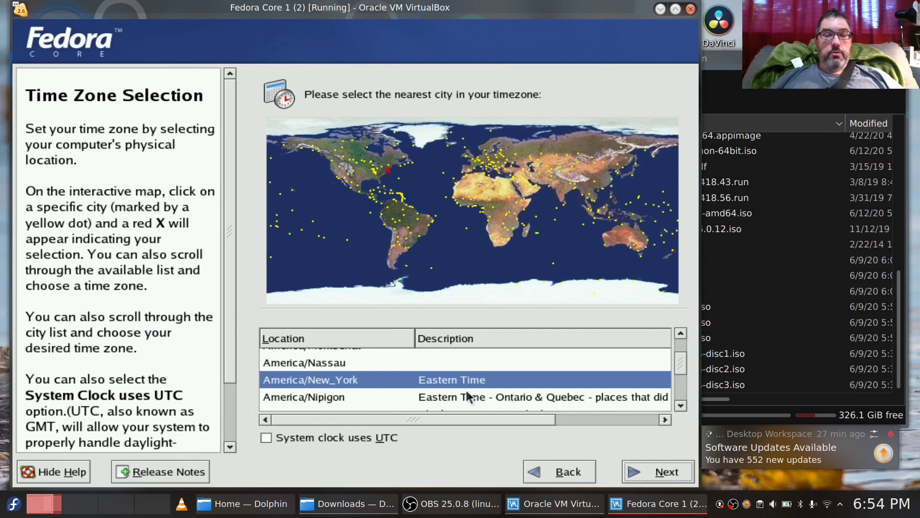
pyautogui.click(666, 472)
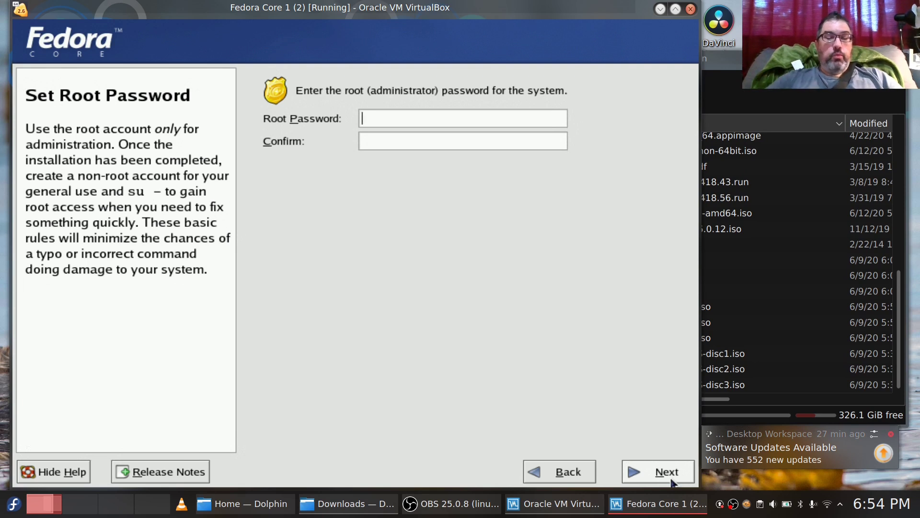
# Step: Enter and confirm the root password, then proceed to the package group selection
pyautogui.write('************')
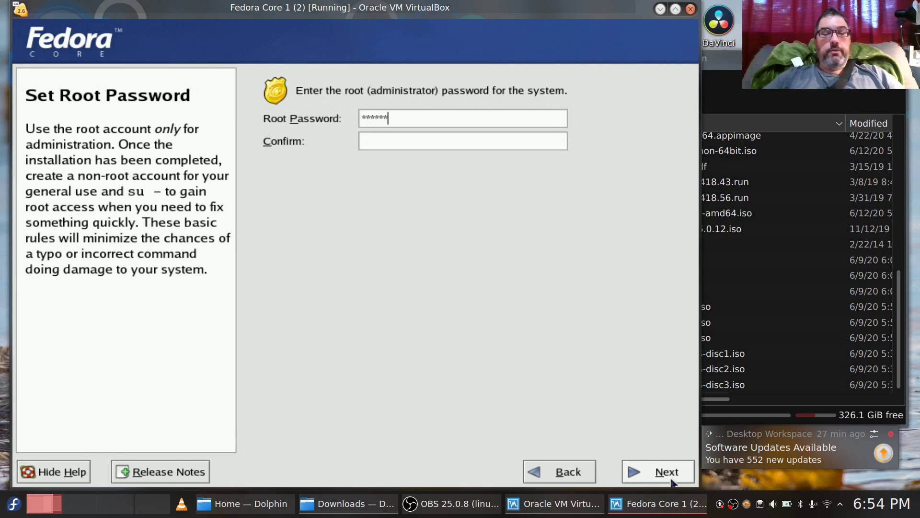
pyautogui.press('Tab')
pyautogui.write('***********')
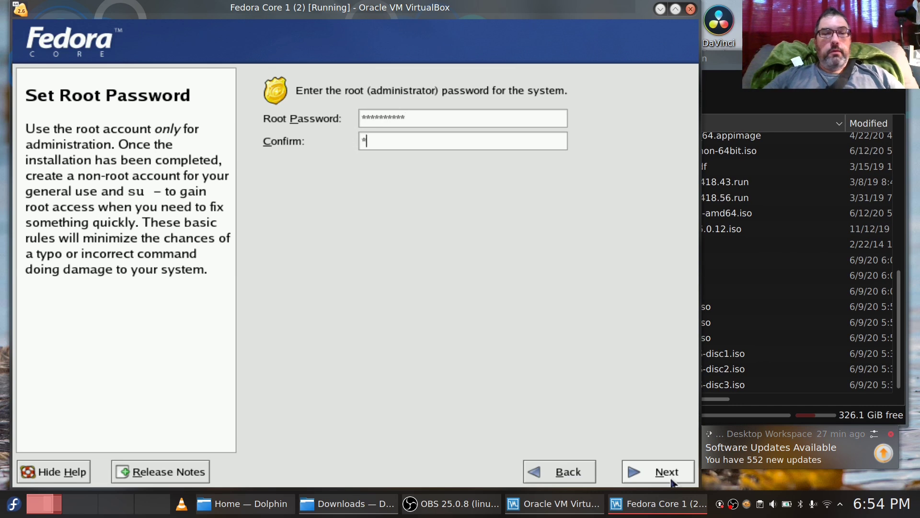
pyautogui.write('*')
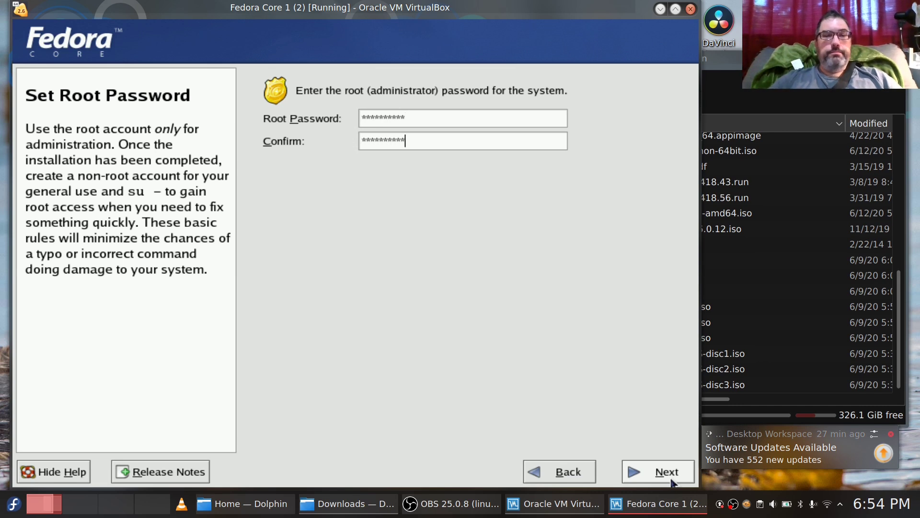
pyautogui.click(671, 479)
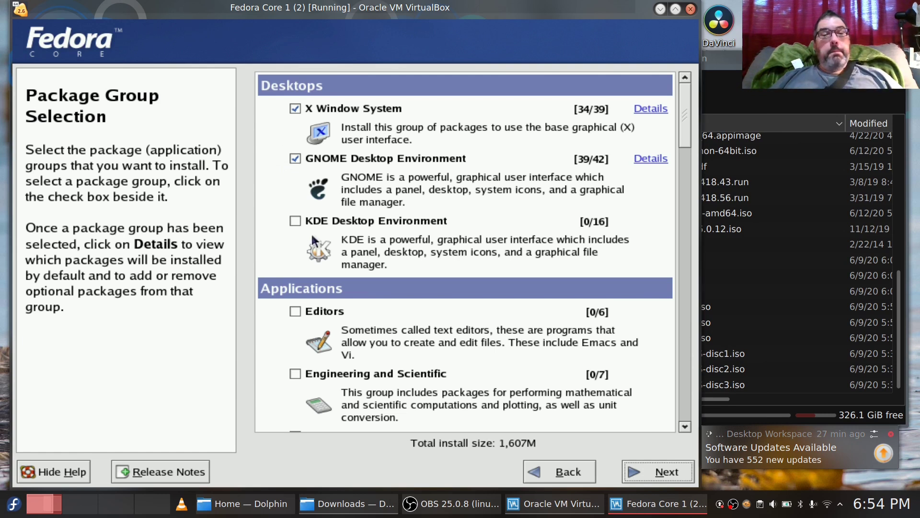
# Step: Add the KDE Desktop Environment, Editors, Authoring and Publishing, and Games and Entertainment package groups
pyautogui.click(295, 221)
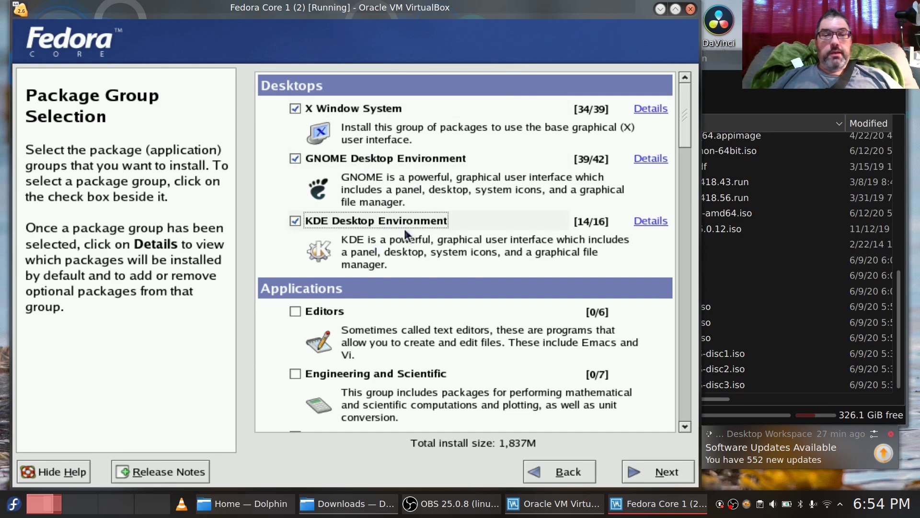
pyautogui.scroll(-3, 562, 251)
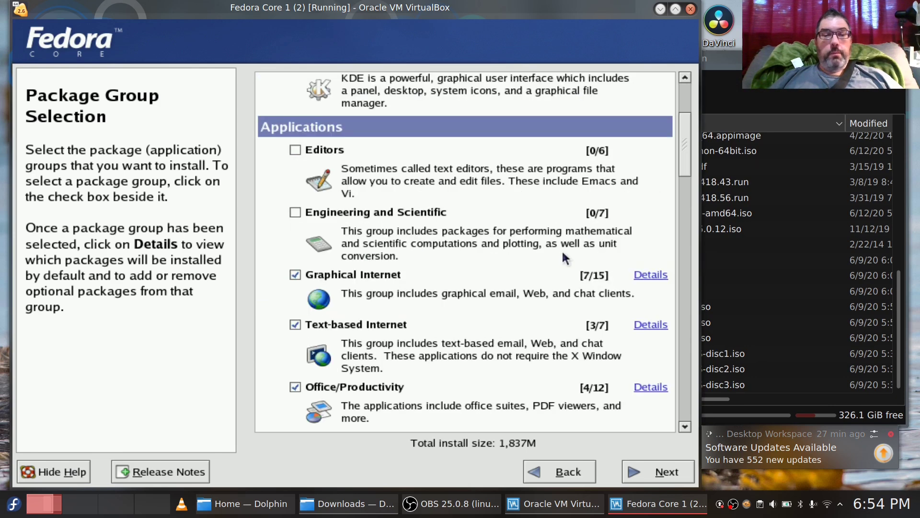
pyautogui.click(297, 151)
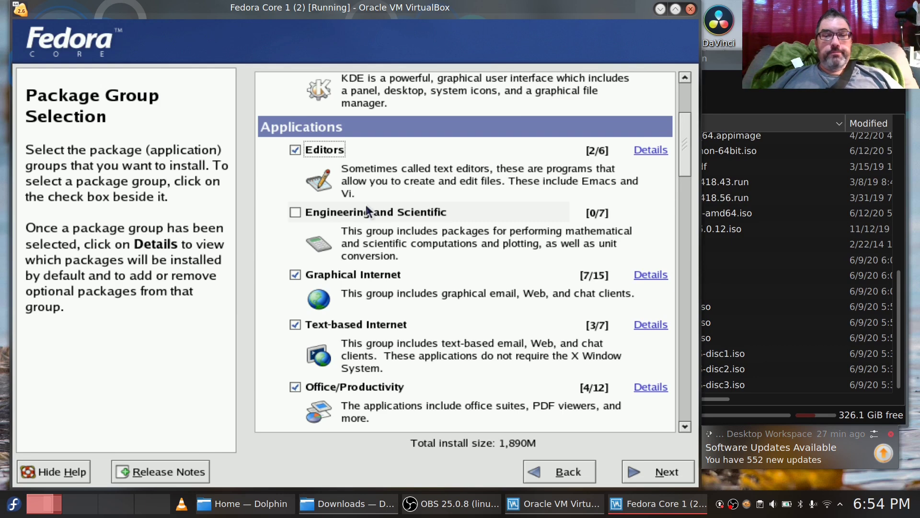
pyautogui.scroll(-3, 366, 206)
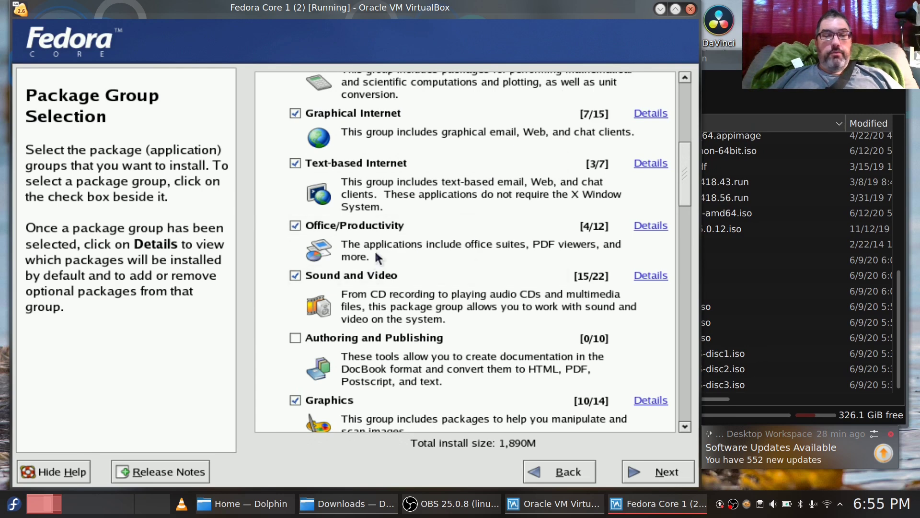
pyautogui.scroll(-4, 409, 295)
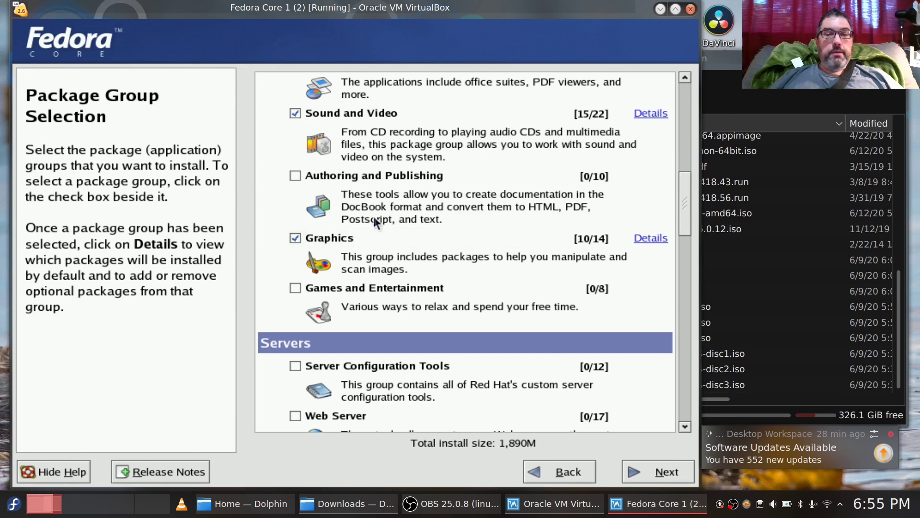
pyautogui.click(299, 177)
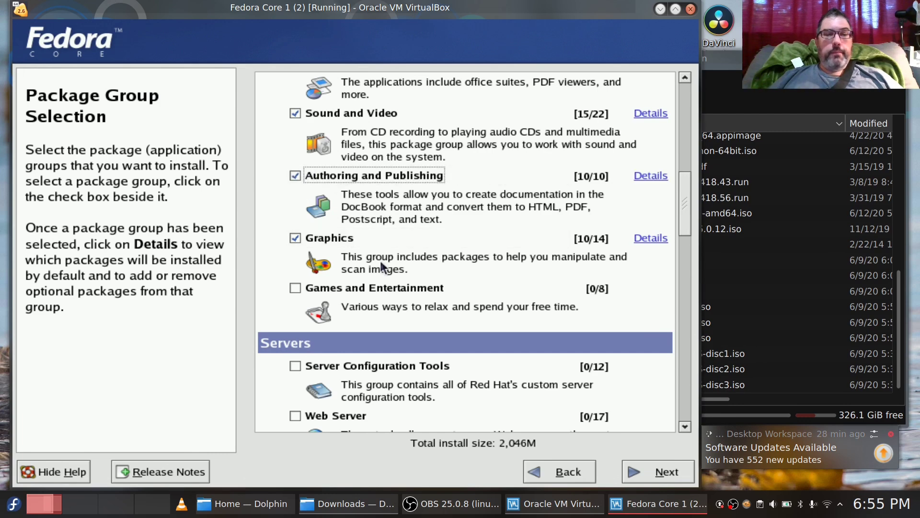
pyautogui.scroll(-3, 496, 268)
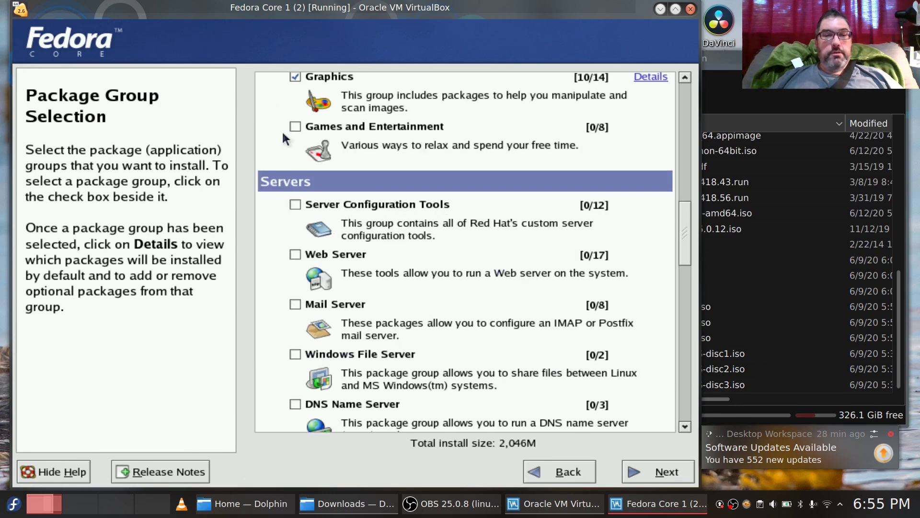
pyautogui.click(294, 127)
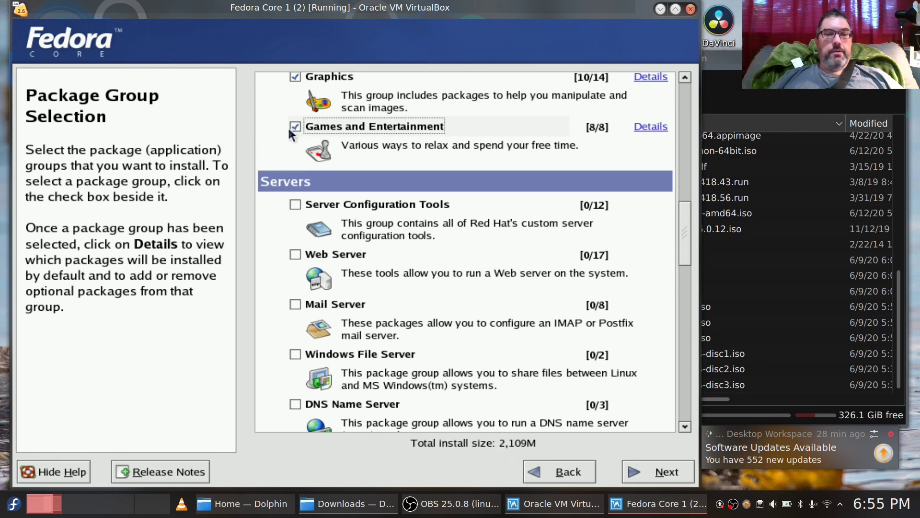
# Step: Add the Administration Tools and System Tools package groups, leaving out servers and development, and proceed to the final page before installation
pyautogui.scroll(-3, 548, 282)
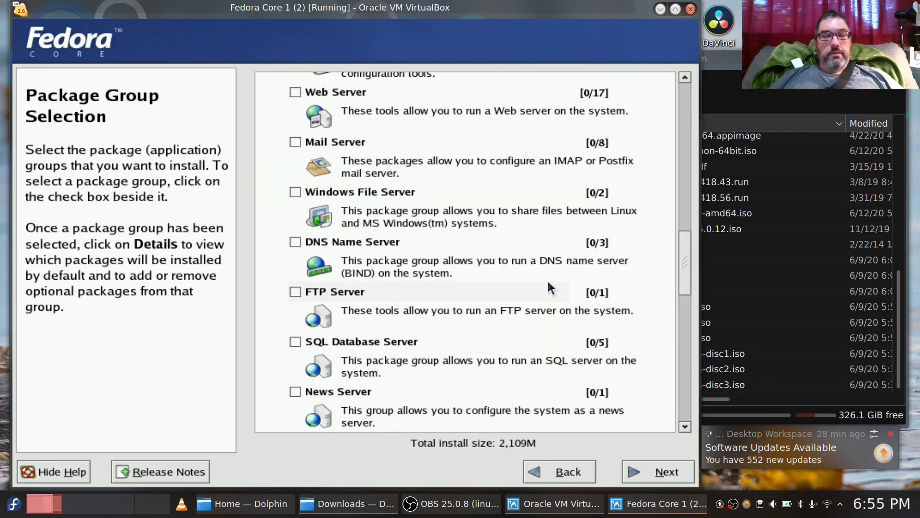
pyautogui.scroll(-3, 552, 287)
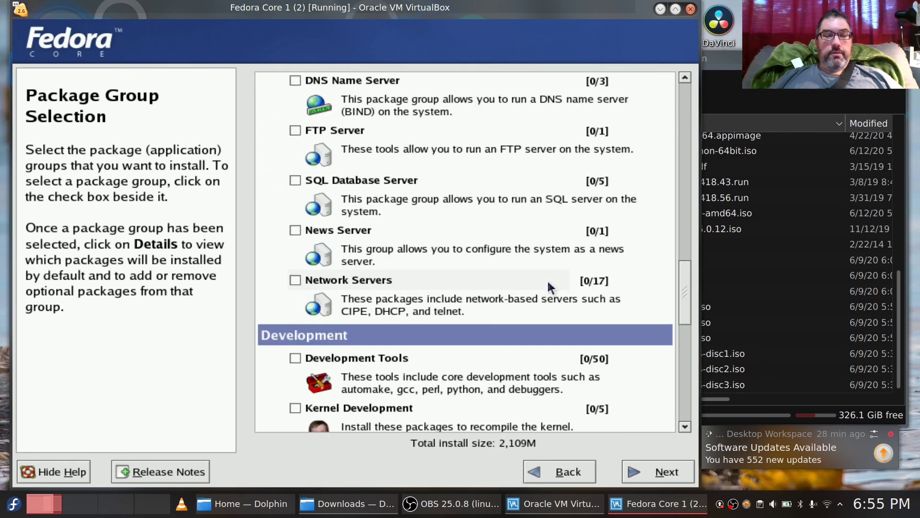
pyautogui.scroll(6, 548, 283)
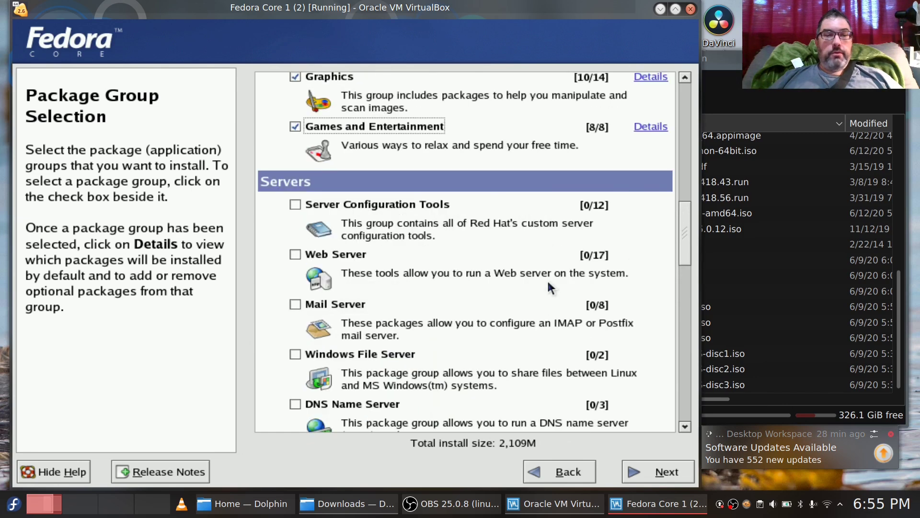
pyautogui.scroll(-3, 548, 283)
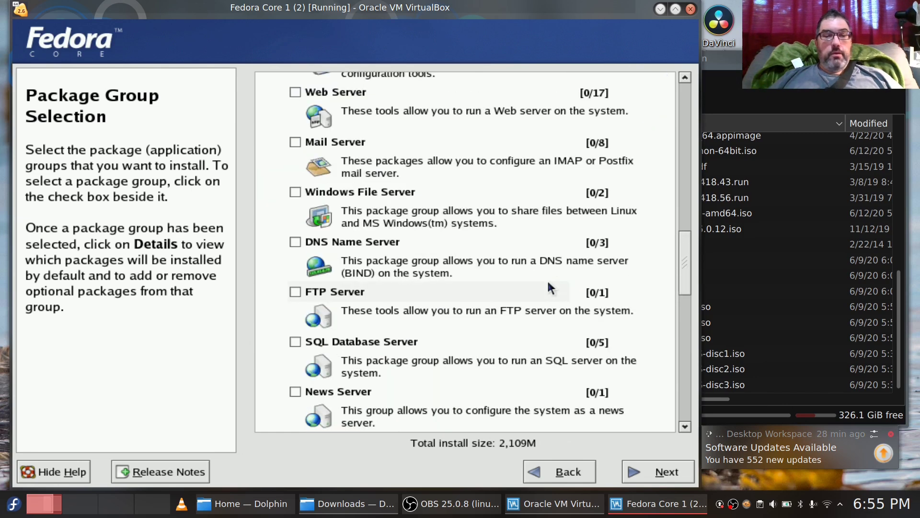
pyautogui.scroll(-3, 549, 284)
pyautogui.scroll(-3, 548, 283)
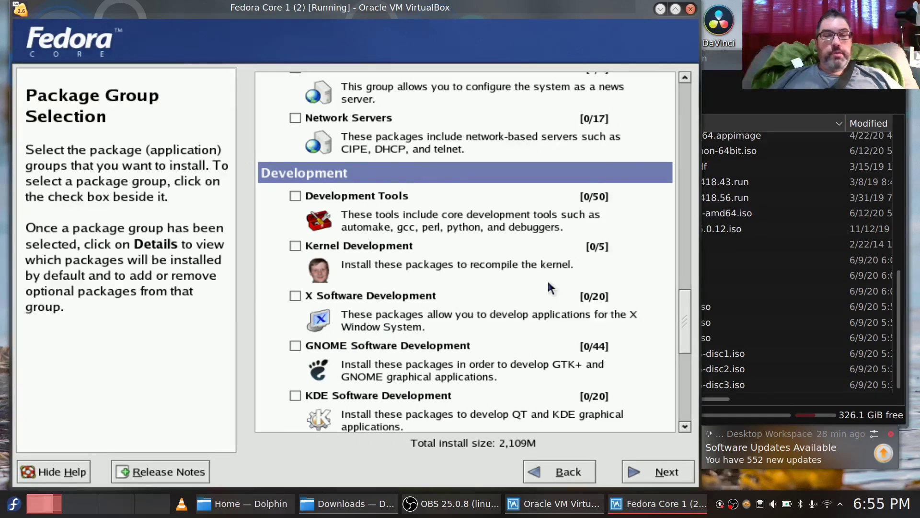
pyautogui.scroll(-3, 548, 283)
pyautogui.scroll(3, 548, 281)
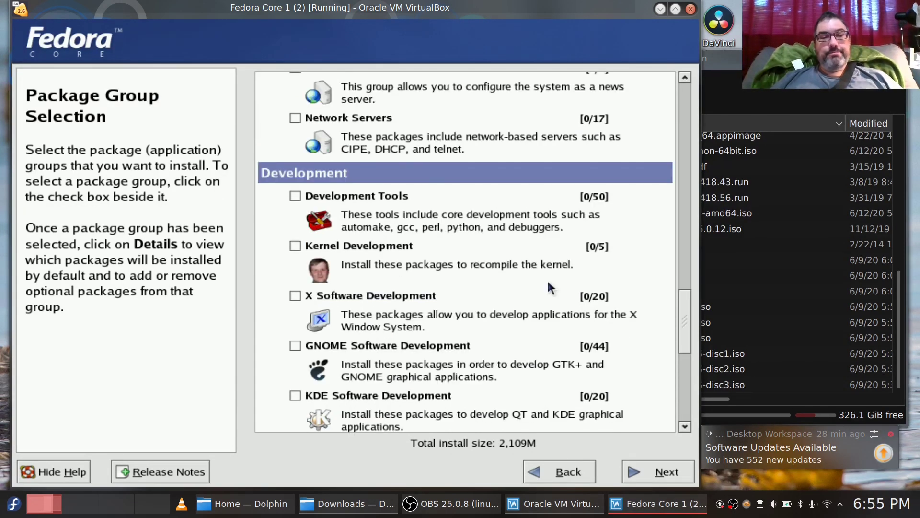
pyautogui.scroll(-3, 548, 283)
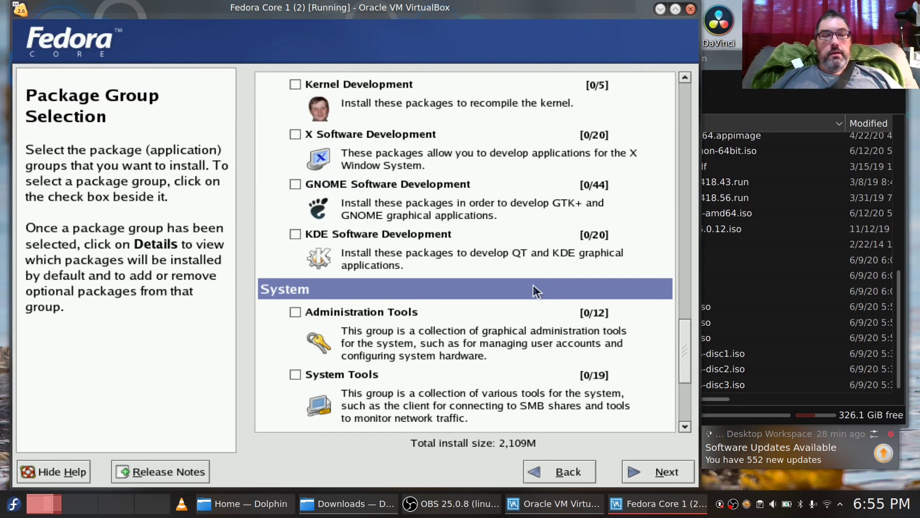
pyautogui.scroll(-3, 532, 285)
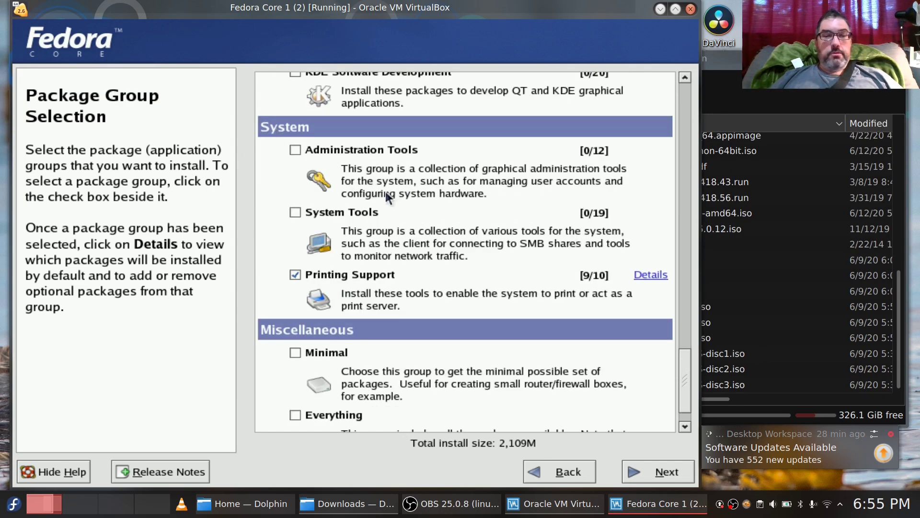
pyautogui.click(296, 150)
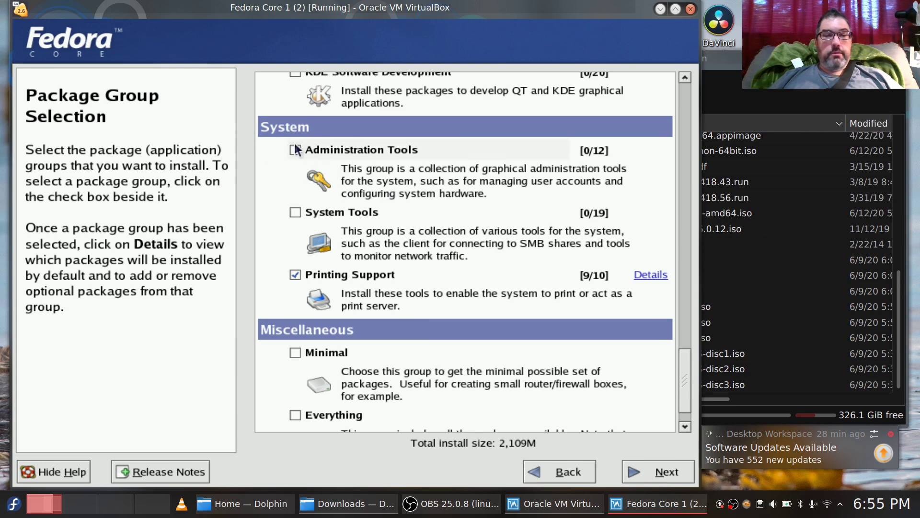
pyautogui.click(295, 212)
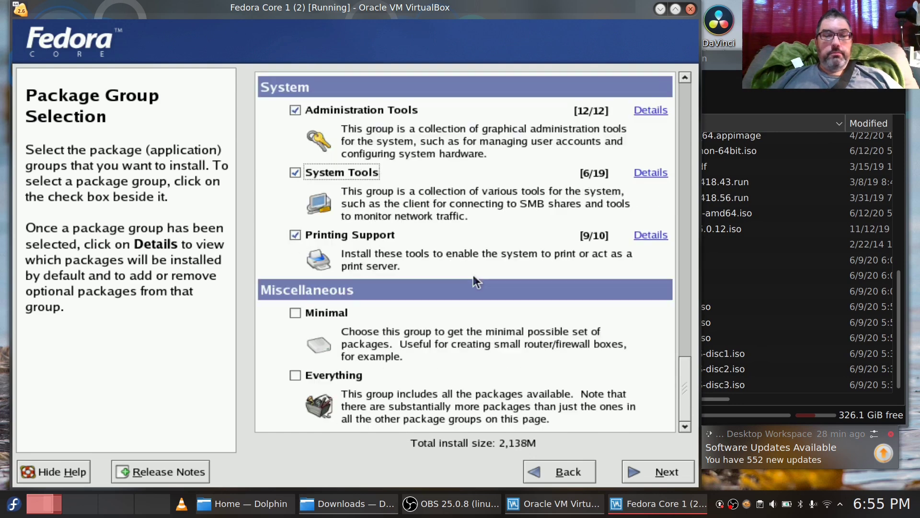
pyautogui.scroll(-1, 473, 282)
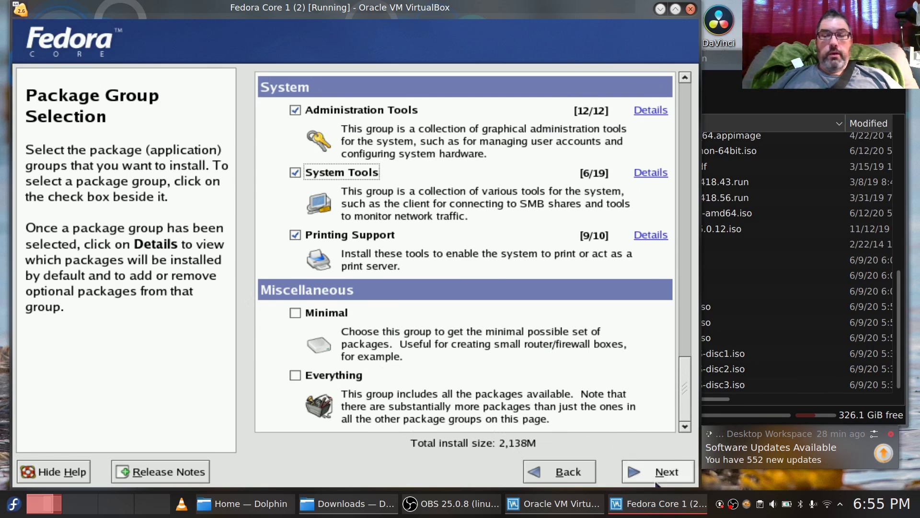
pyautogui.click(655, 465)
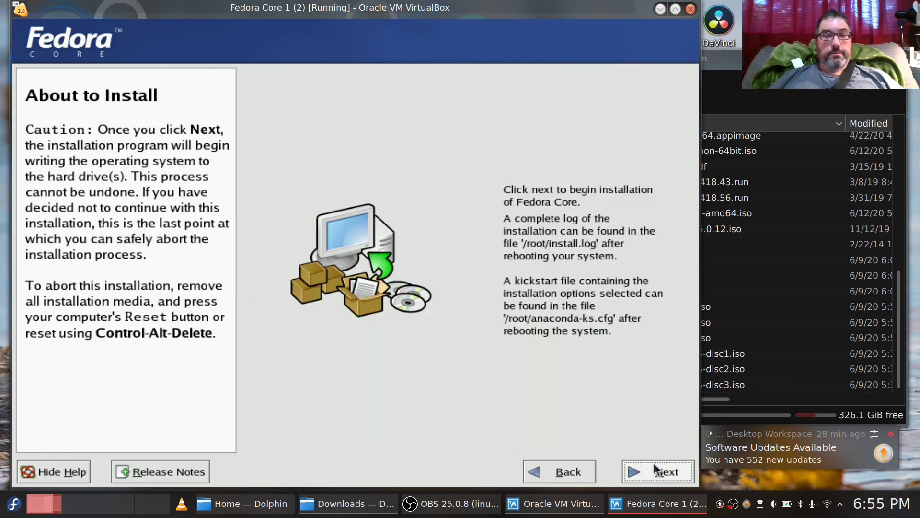
# Step: Start the Fedora Core installation and accept the list of three required installation CDs
pyautogui.click(656, 472)
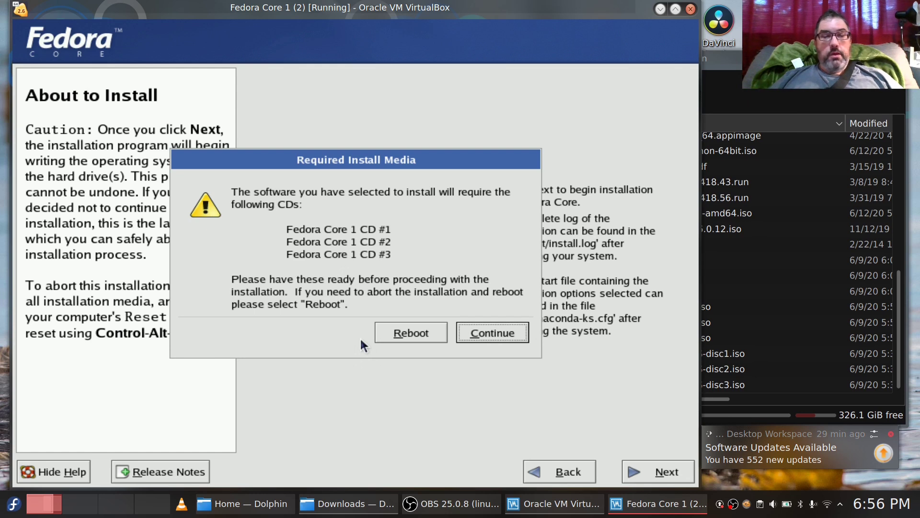
pyautogui.click(479, 336)
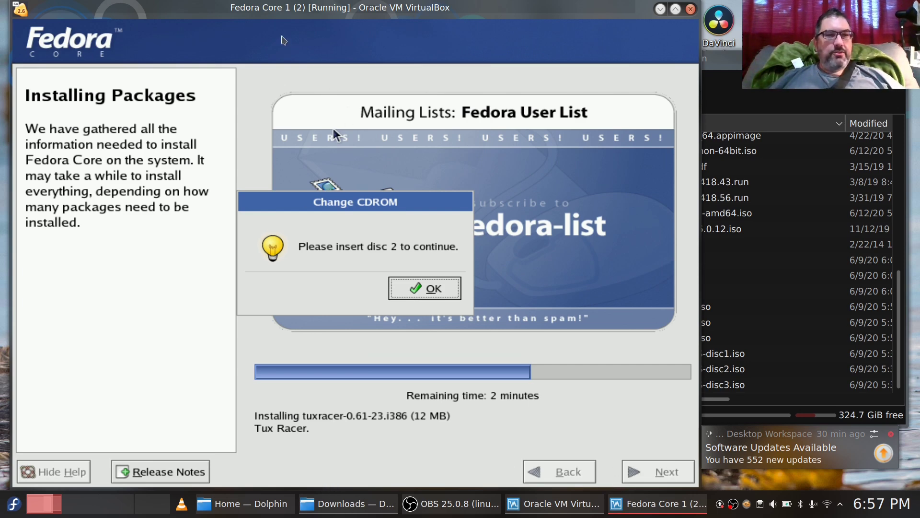
# Step: In the VirtualBox Manager, insert yarrow-i386-disc2.iso into the optical drive of the running Fedora Core 1 (2) machine
pyautogui.moveTo(269, 13)
pyautogui.mouseDown()
pyautogui.moveTo(275, 34)
pyautogui.moveTo(286, 34)
pyautogui.moveTo(283, 14)
pyautogui.moveTo(268, 13)
pyautogui.mouseUp()
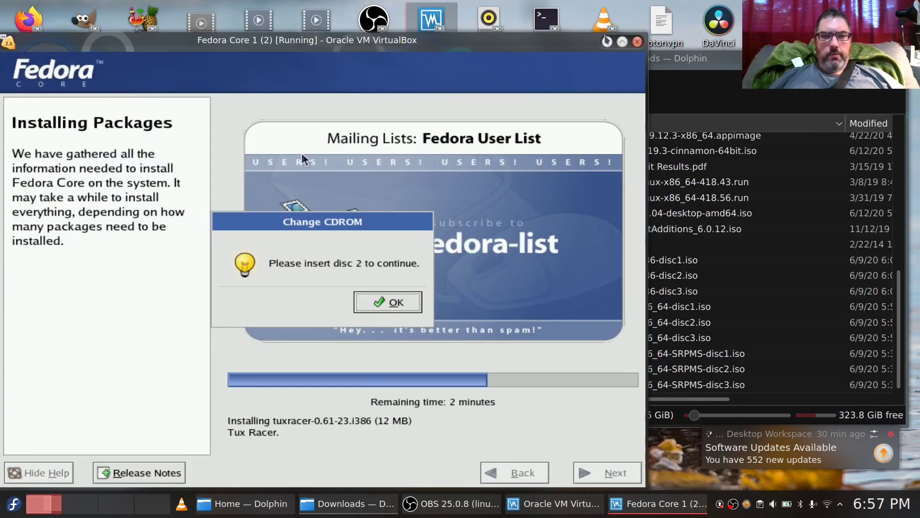
pyautogui.moveTo(596, 40); pyautogui.dragTo(613, 17)
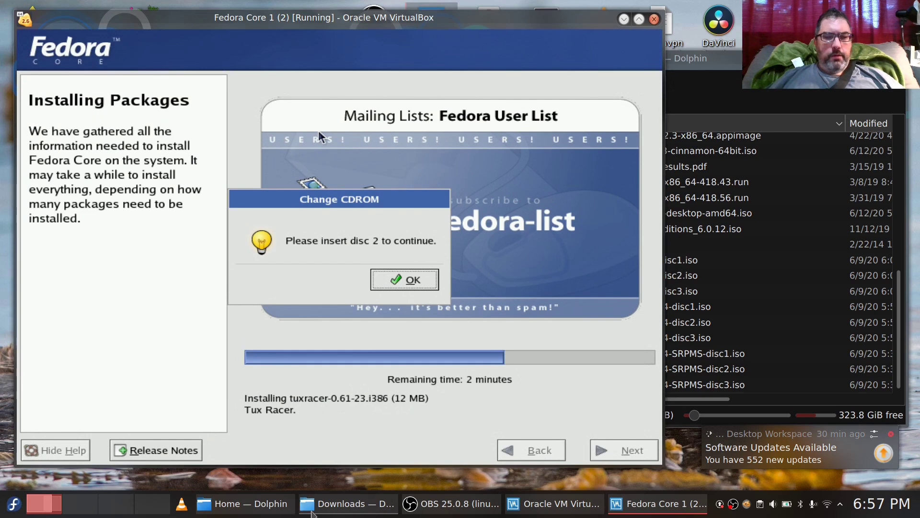
pyautogui.click(516, 504)
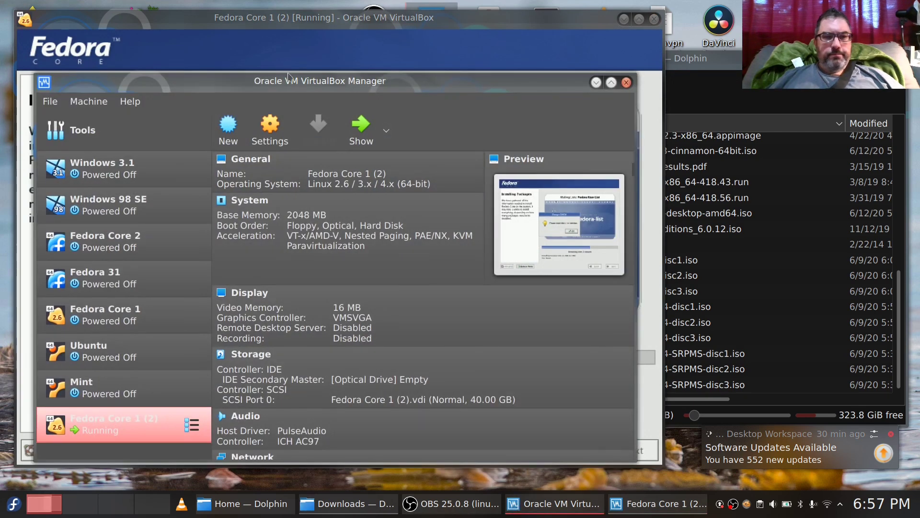
pyautogui.moveTo(301, 73); pyautogui.dragTo(301, 36)
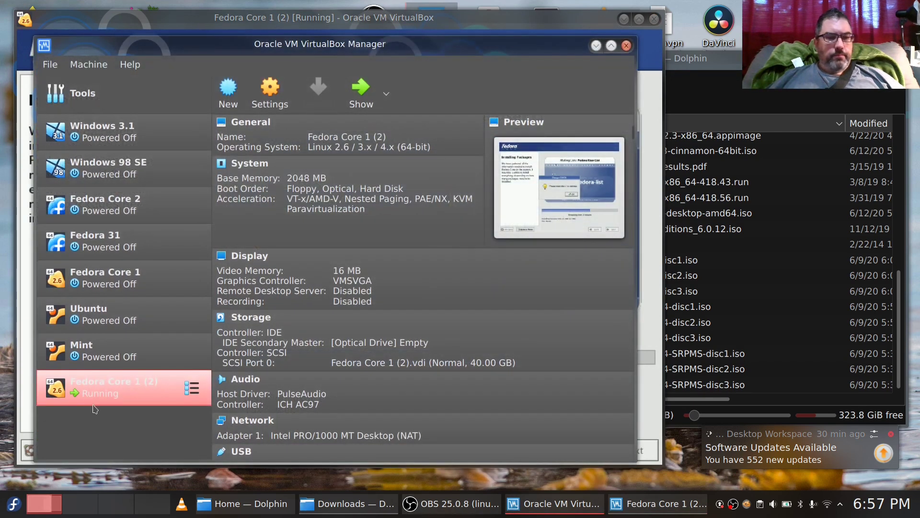
pyautogui.click(273, 95)
pyautogui.click(138, 148)
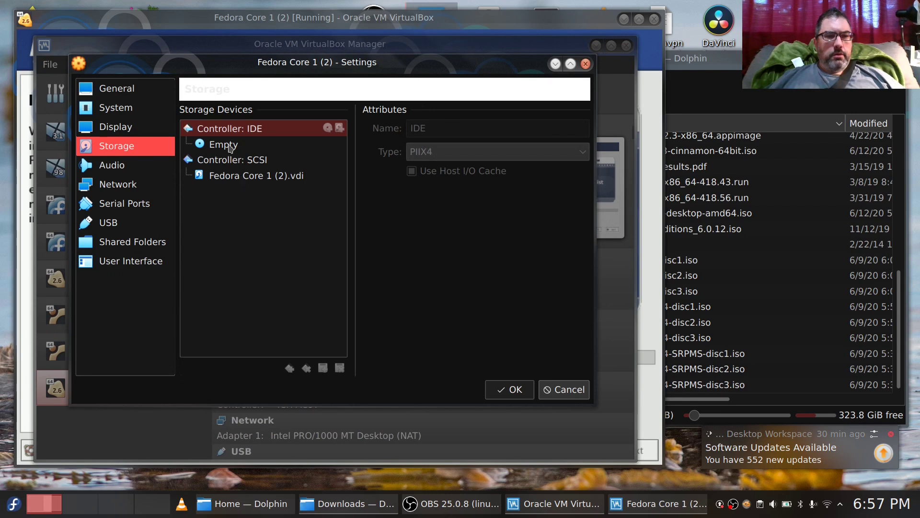
pyautogui.click(230, 145)
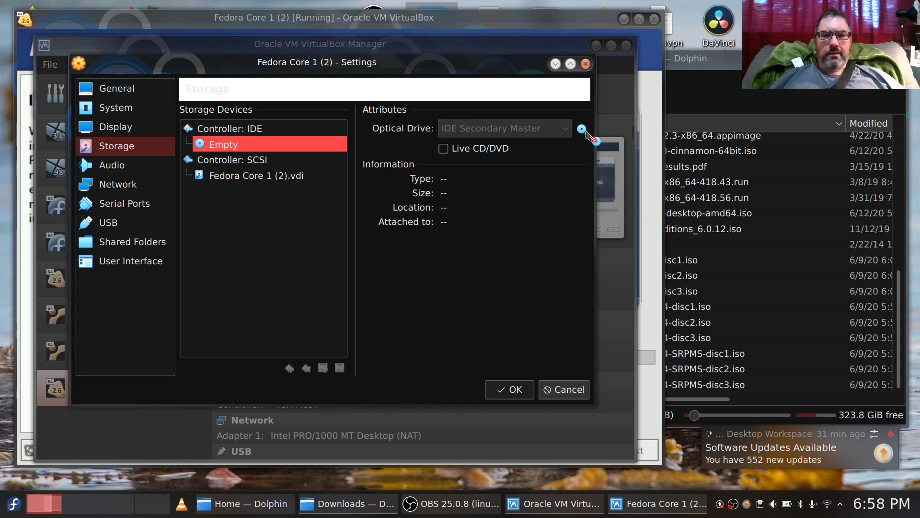
pyautogui.click(582, 129)
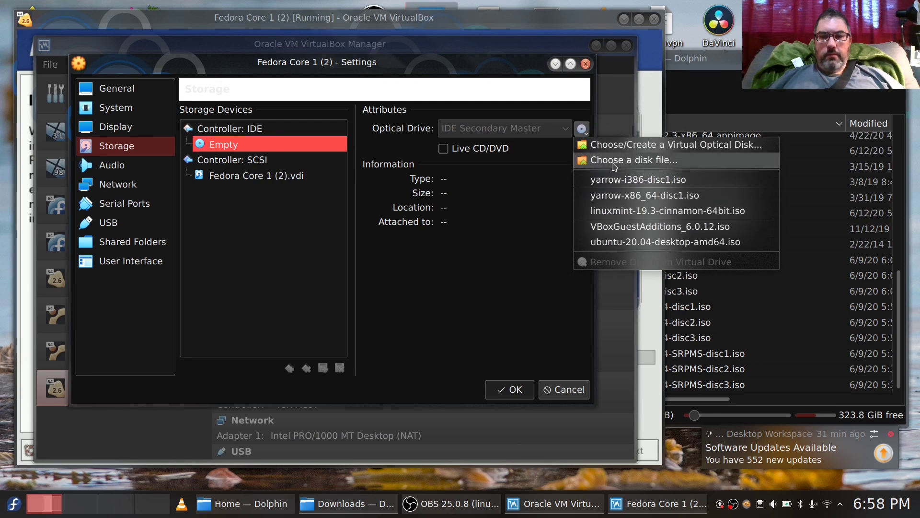
pyautogui.click(614, 162)
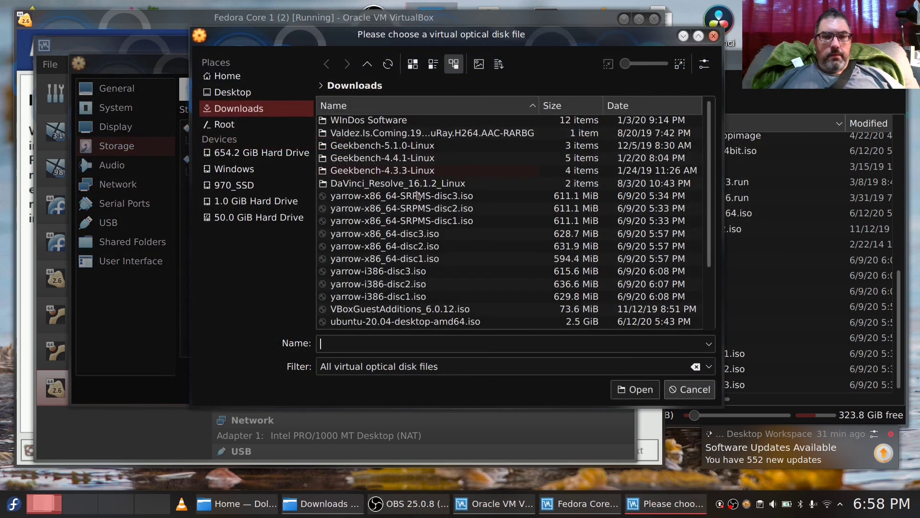
pyautogui.doubleClick(413, 287)
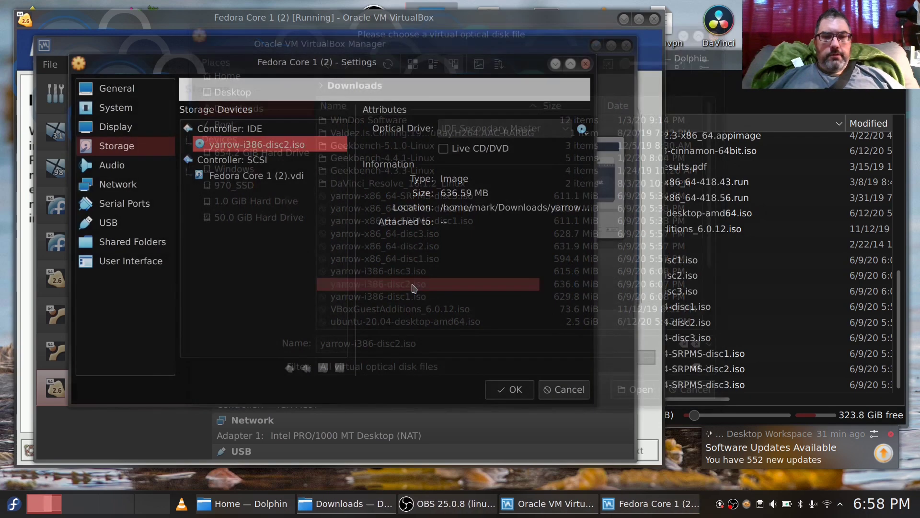
pyautogui.click(496, 395)
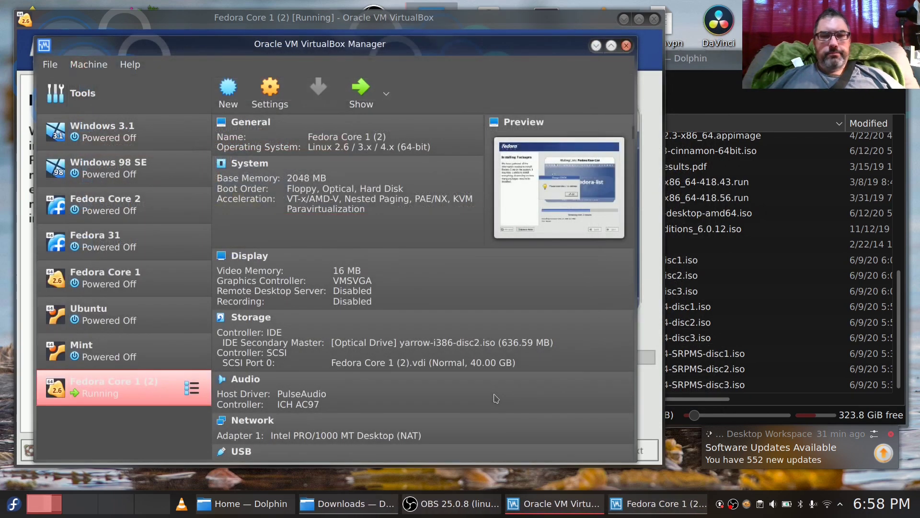
# Step: Move the manager window aside, return to the installer and continue installing packages from disc 2
pyautogui.moveTo(527, 46); pyautogui.dragTo(704, 94)
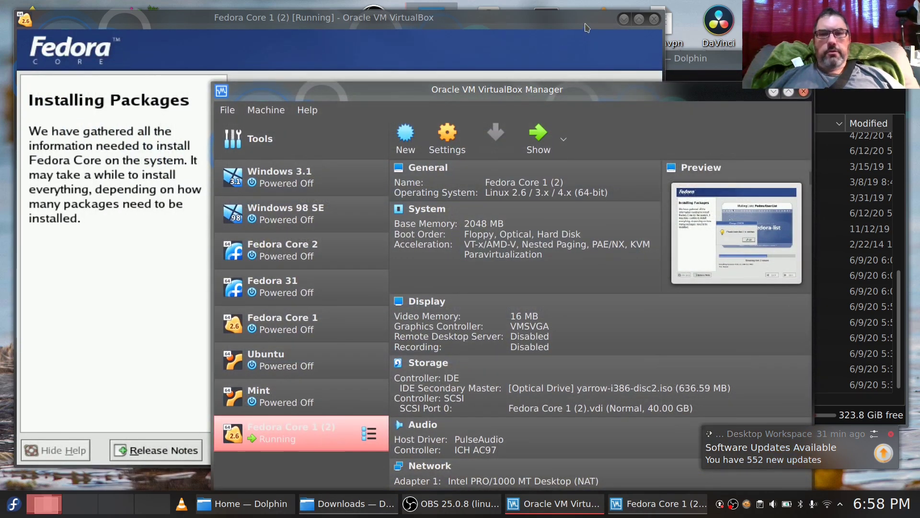
pyautogui.click(244, 194)
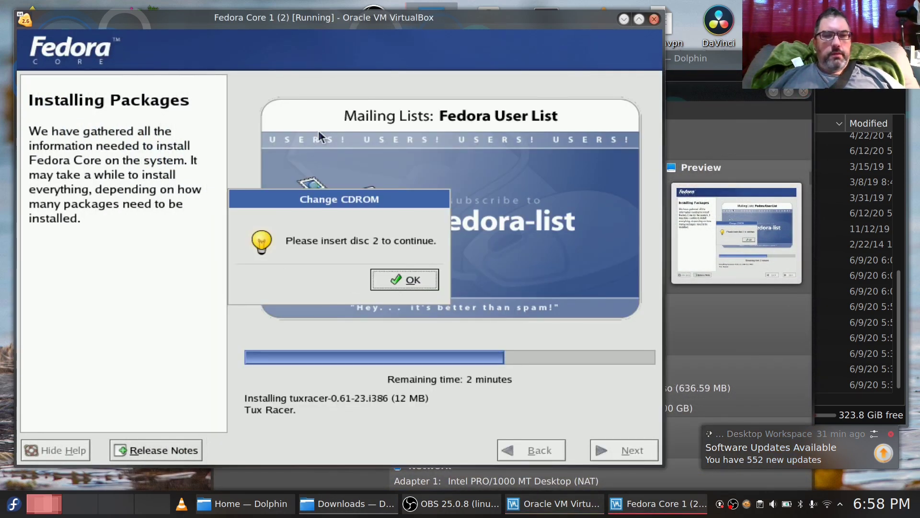
pyautogui.click(412, 285)
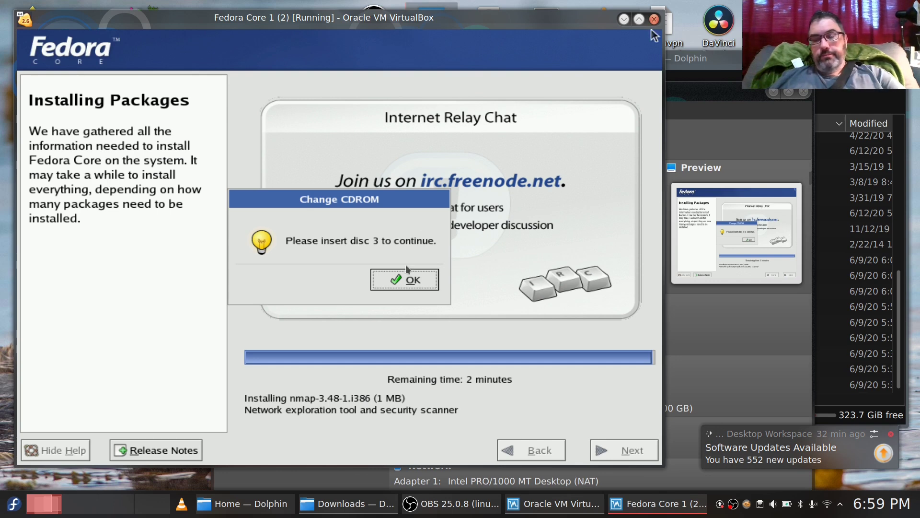
# Step: Insert yarrow-i386-disc3.iso into the optical drive of the Fedora Core 1 (2) machine through its storage settings
pyautogui.click(679, 93)
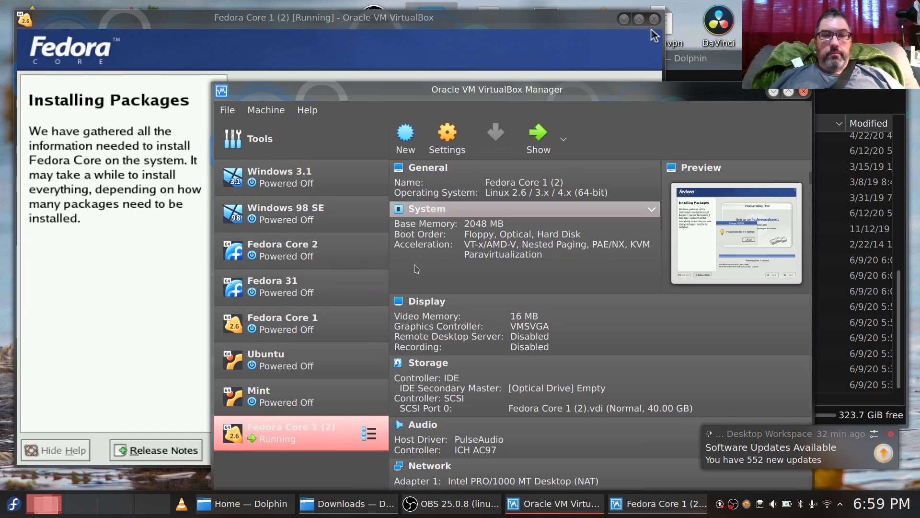
pyautogui.click(448, 139)
pyautogui.click(301, 192)
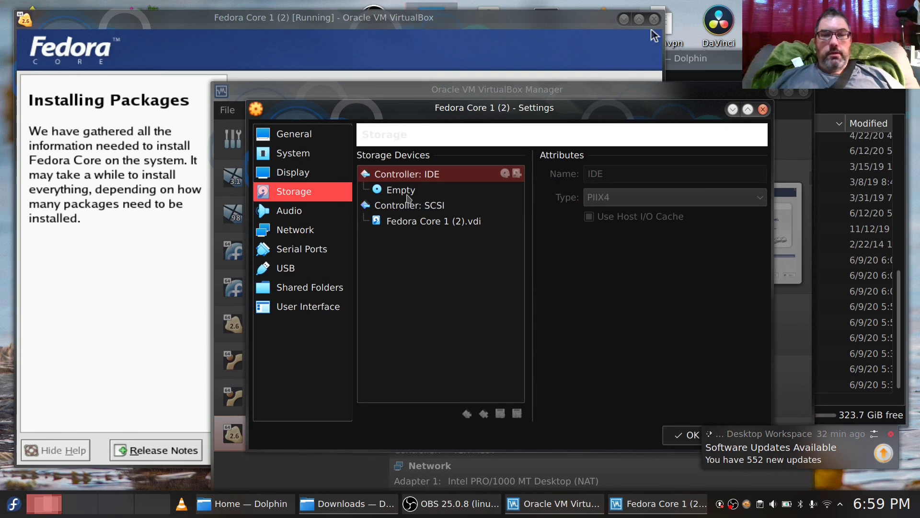
pyautogui.click(406, 194)
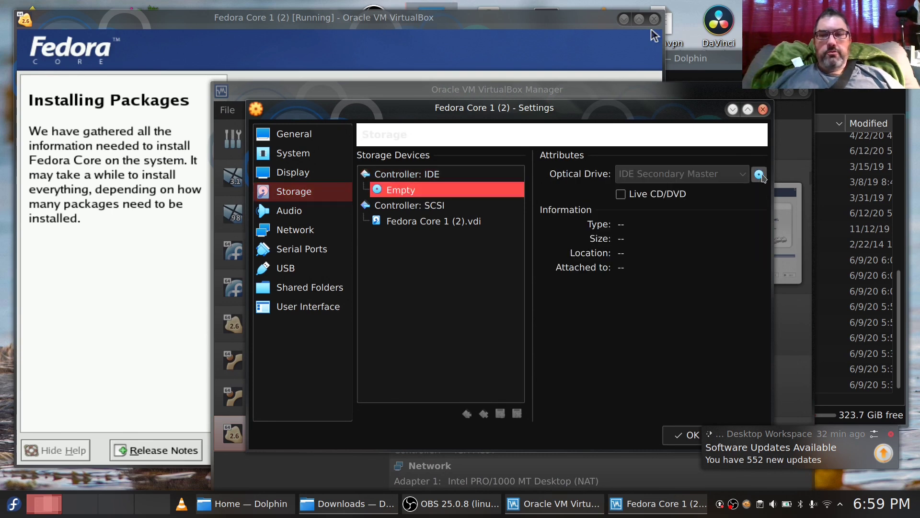
pyautogui.click(759, 175)
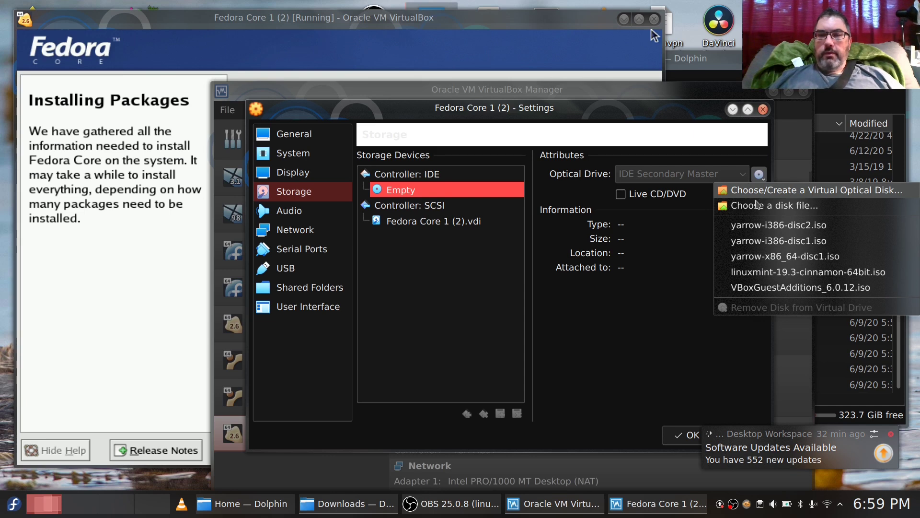
pyautogui.click(756, 205)
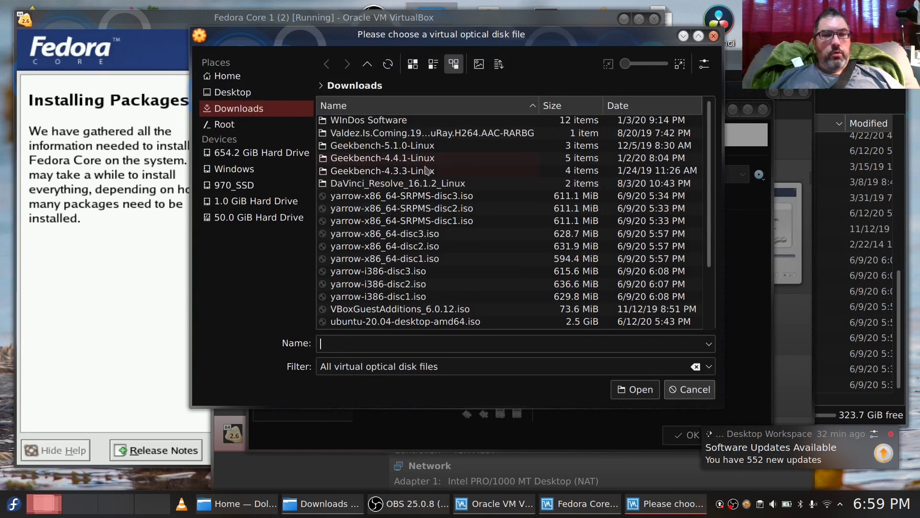
pyautogui.click(415, 272)
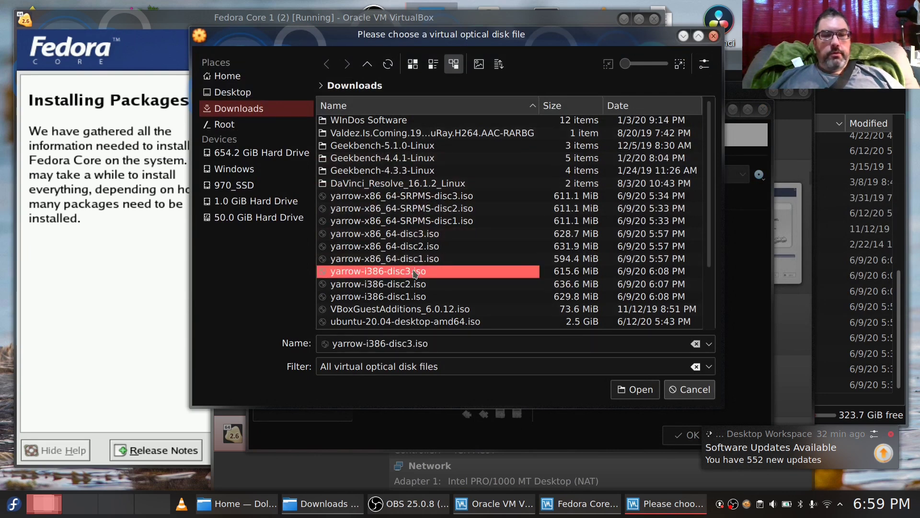
pyautogui.click(630, 392)
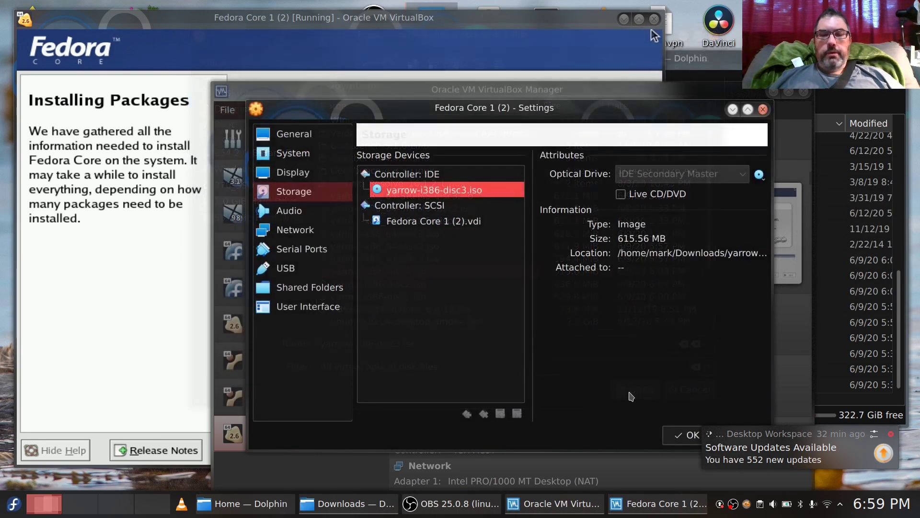
pyautogui.click(686, 439)
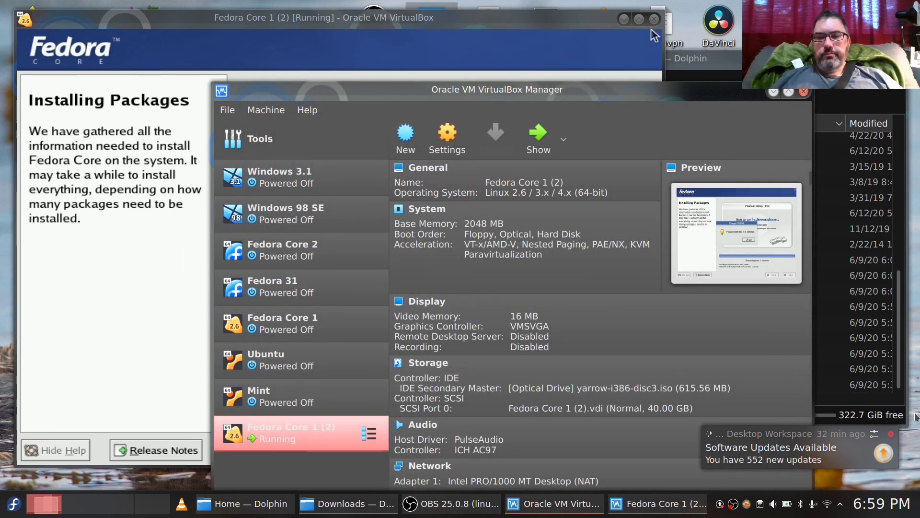
# Step: Dismiss the software updates notification, return to the installer and continue installing packages from disc 3
pyautogui.click(890, 437)
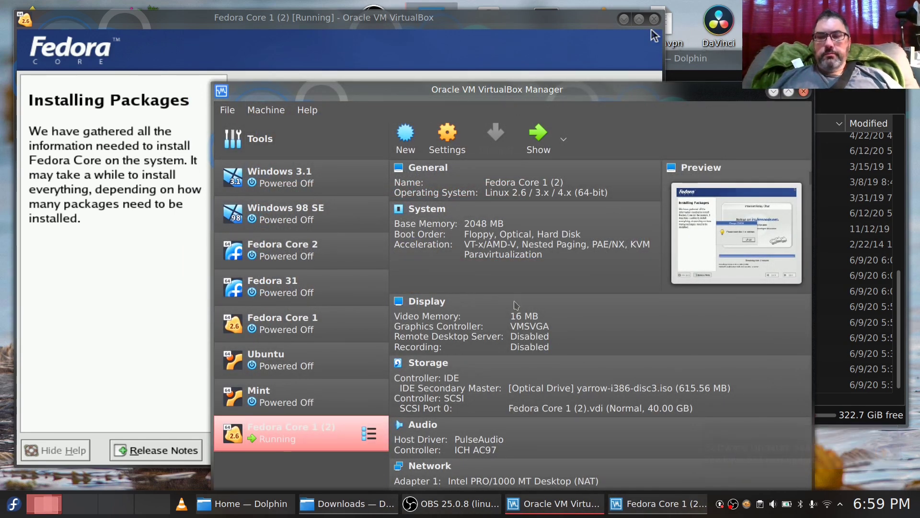
pyautogui.click(444, 28)
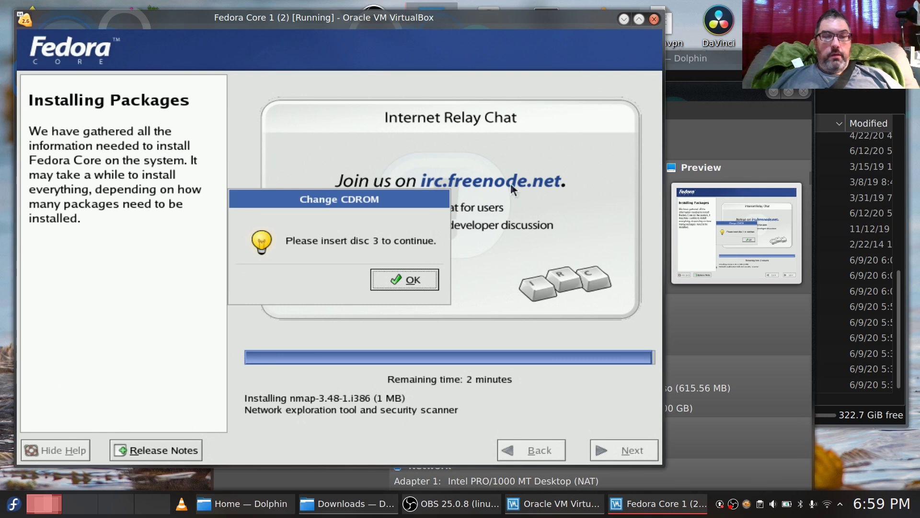
pyautogui.click(411, 280)
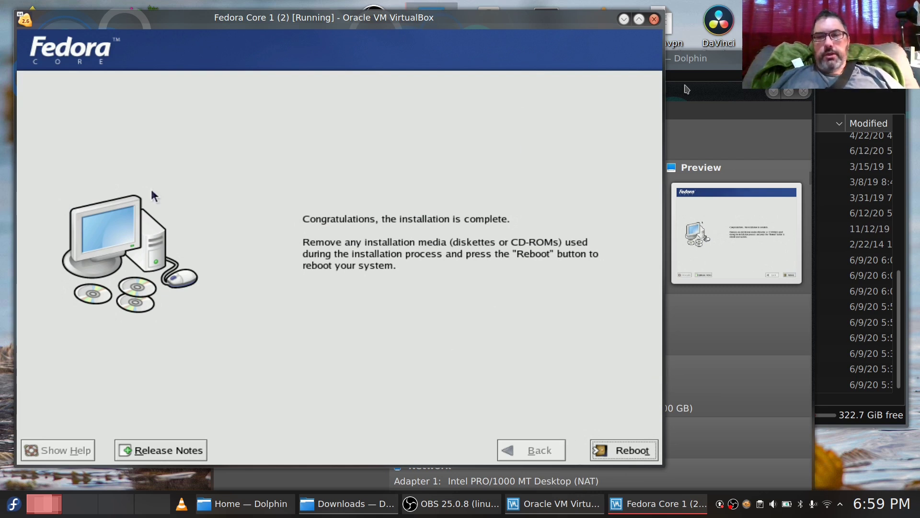
# Step: Check in the Fedora Core 1 (2) storage settings whether a disc is still in the optical drive, leaving the settings unchanged
pyautogui.click(667, 91)
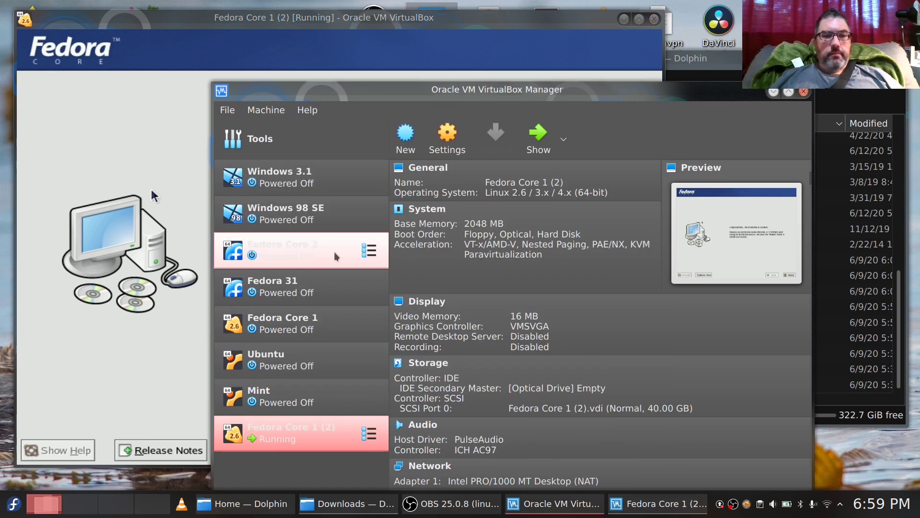
pyautogui.click(314, 317)
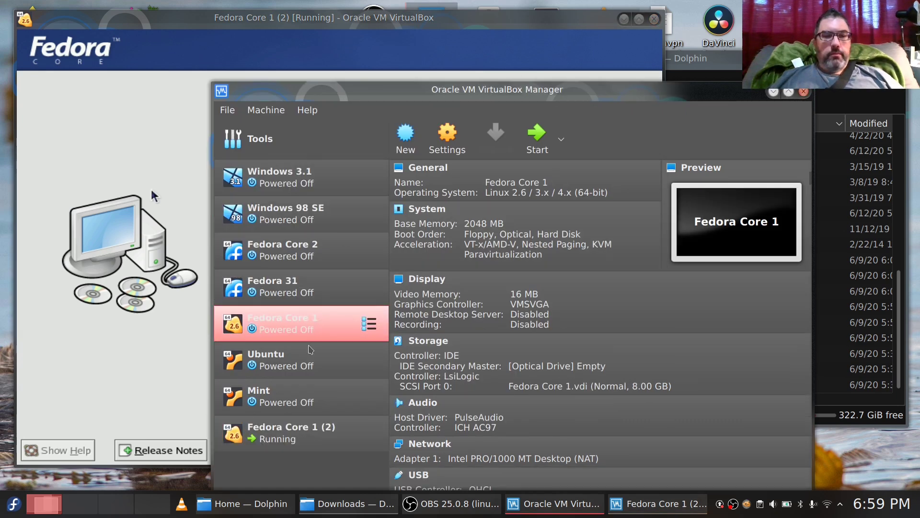
pyautogui.click(303, 428)
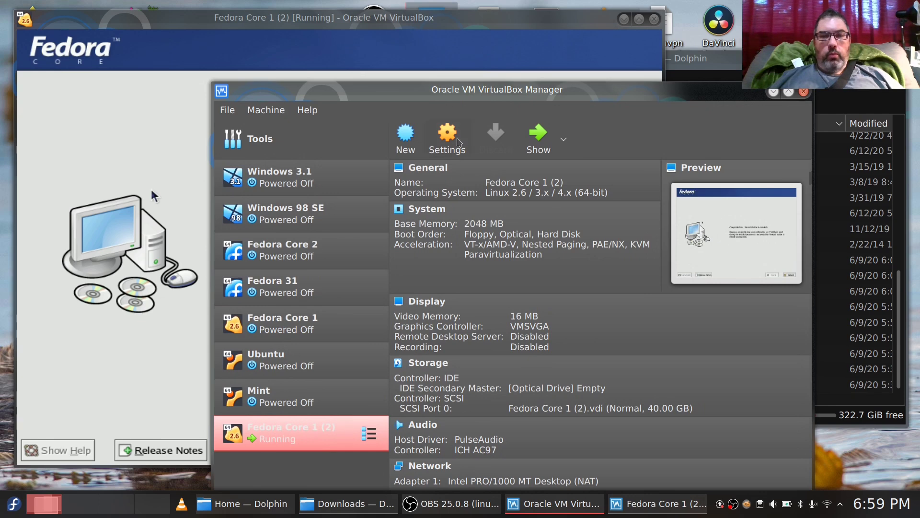
pyautogui.click(459, 142)
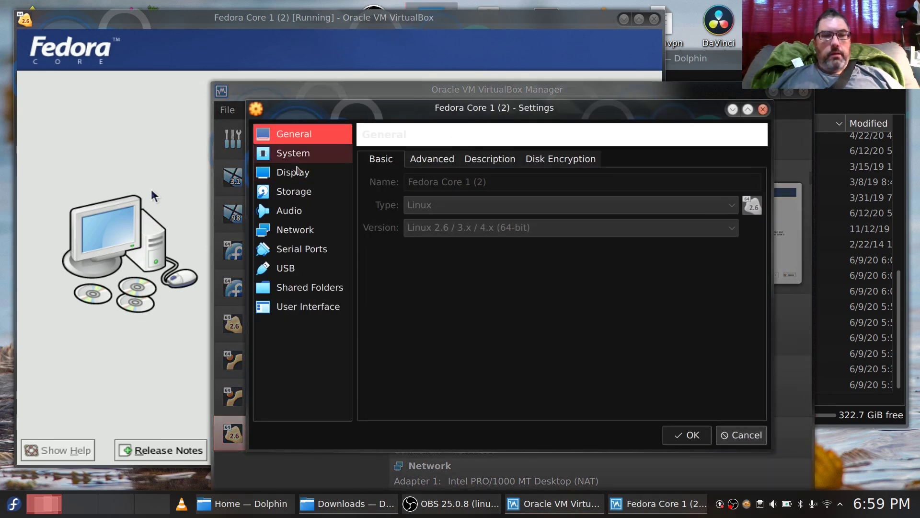
pyautogui.click(296, 192)
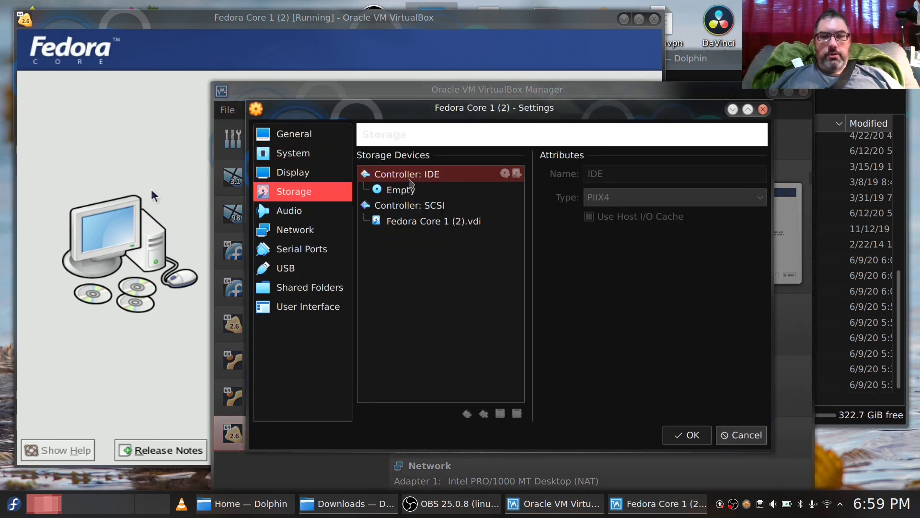
pyautogui.click(409, 190)
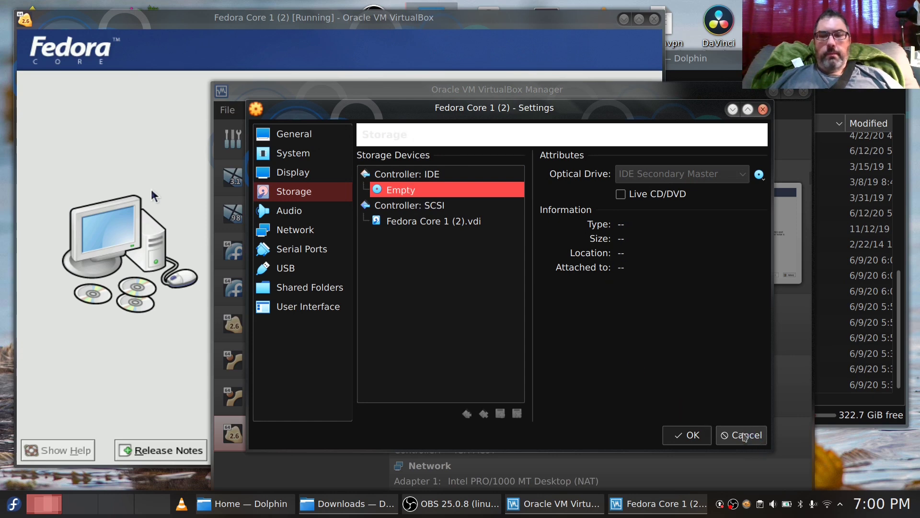
pyautogui.click(742, 434)
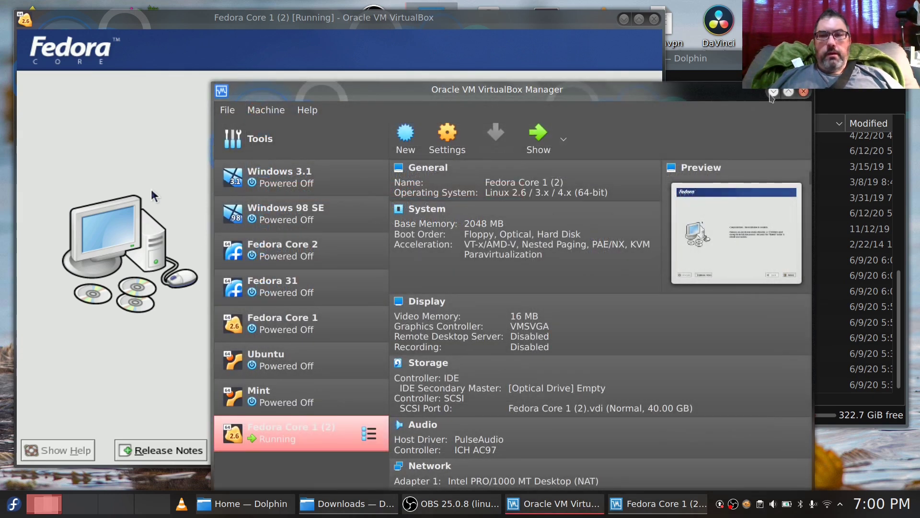
# Step: Return to the Fedora Core 1 (2) machine window and enlarge it
pyautogui.click(597, 24)
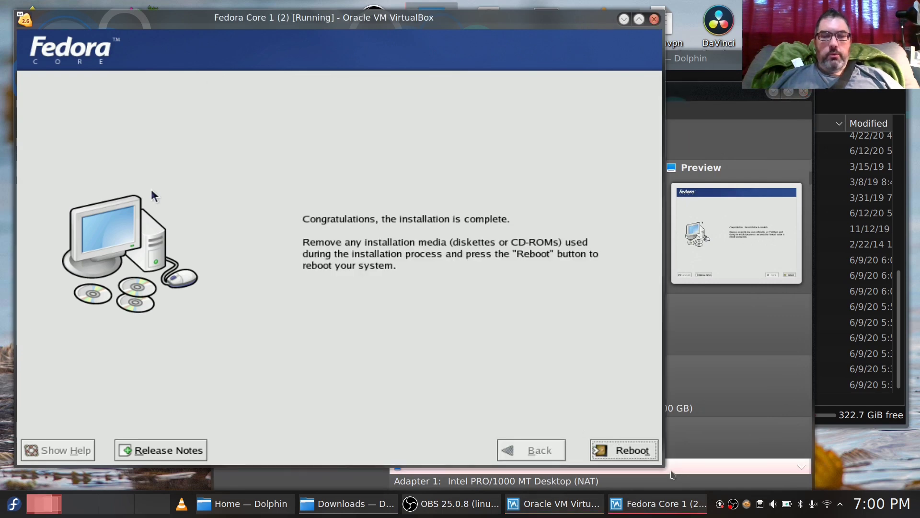
pyautogui.moveTo(663, 464); pyautogui.dragTo(688, 489)
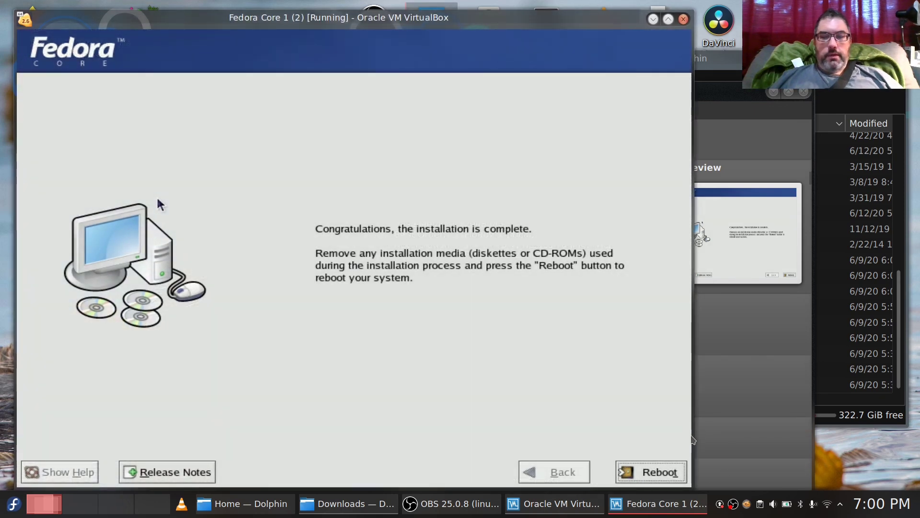
# Step: Reboot from the completed installer, then reset the Fedora Core 1 (2) machine from VirtualBox Manager
pyautogui.moveTo(692, 440); pyautogui.dragTo(675, 444)
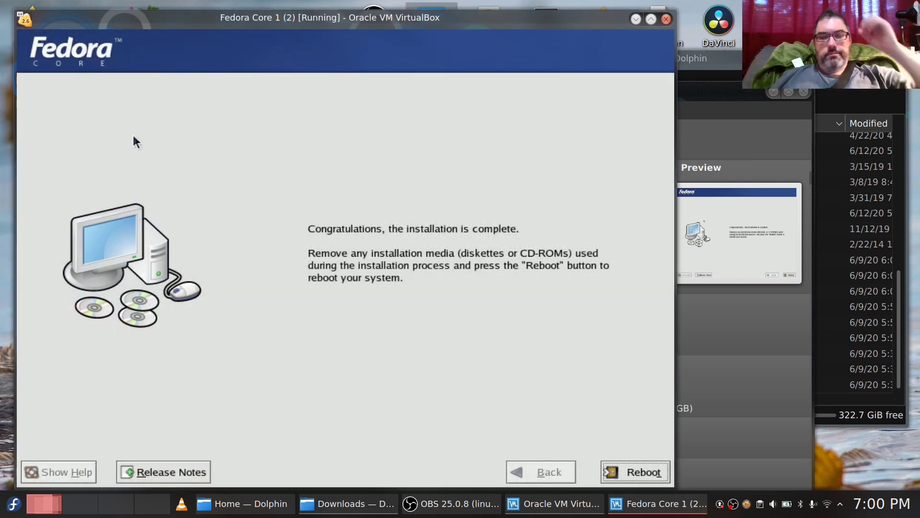
pyautogui.click(641, 471)
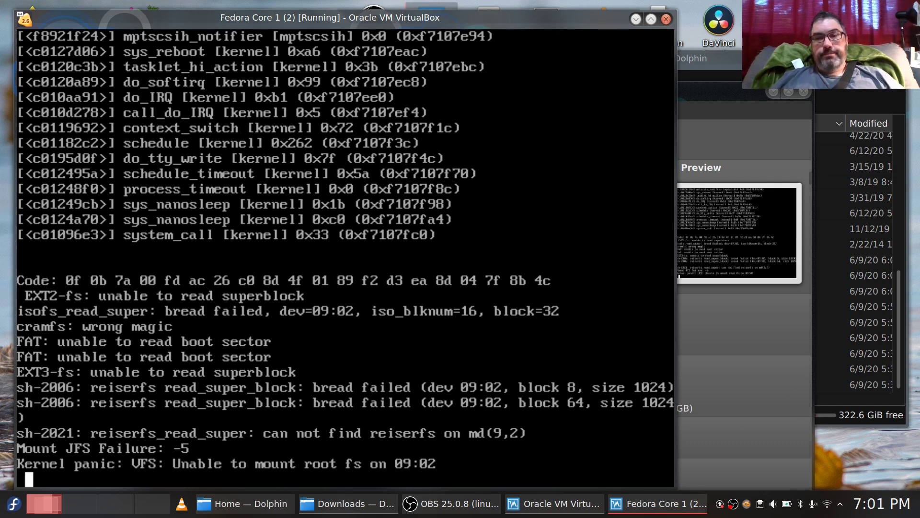
pyautogui.click(725, 93)
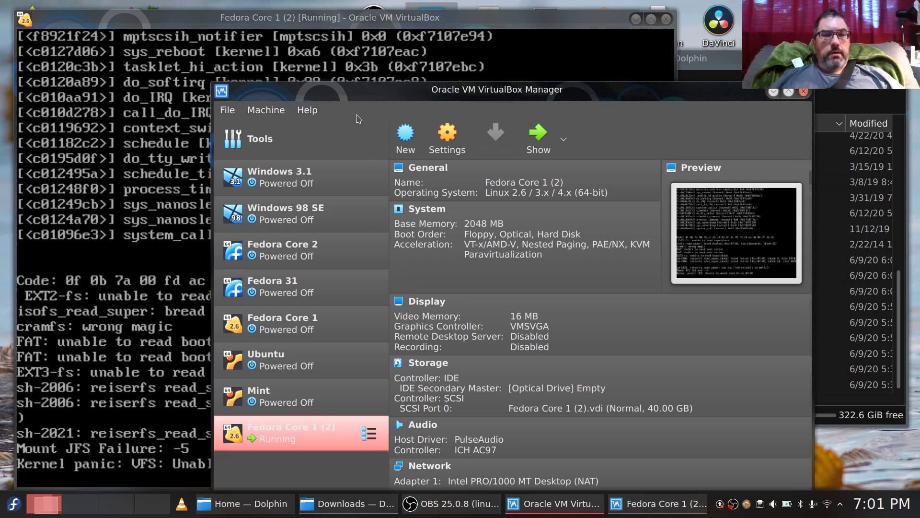
pyautogui.click(272, 110)
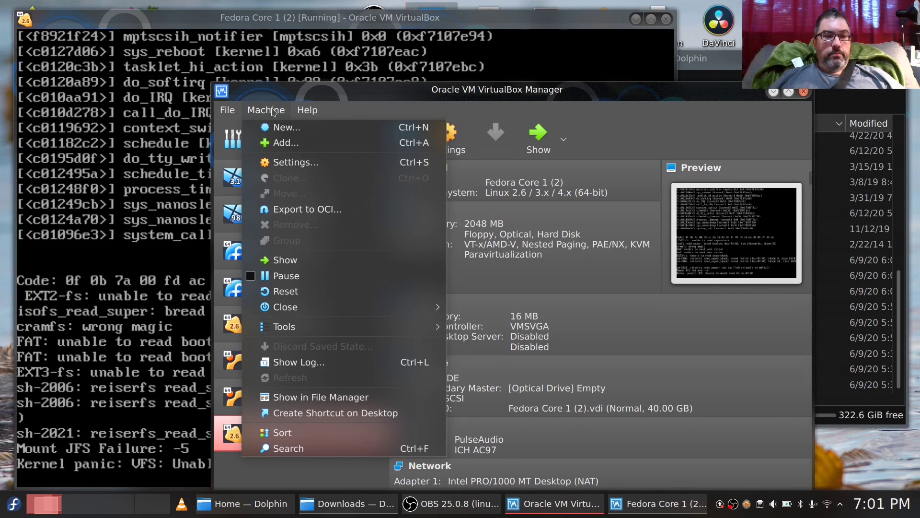
pyautogui.click(274, 292)
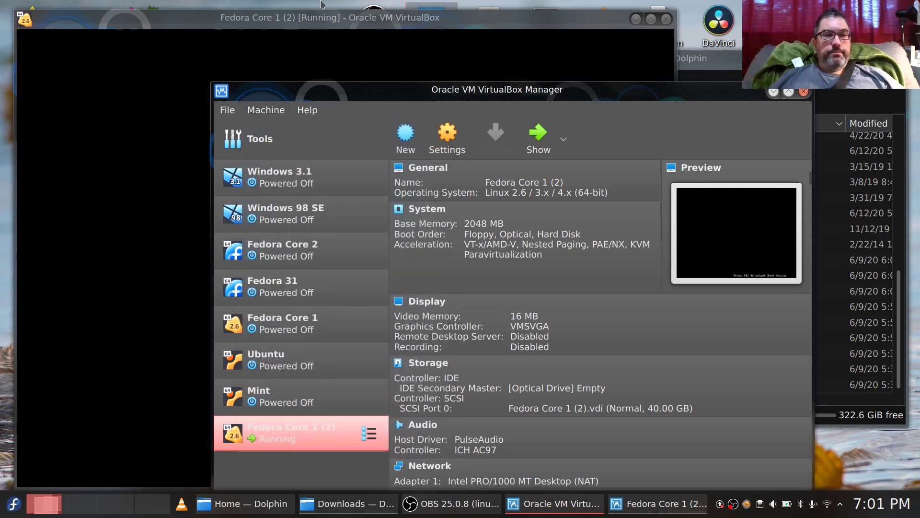
# Step: Return to the Fedora Core 1 (2) machine window, boot the Fedora Core (2.4.22-1.2115.nptl) entry and request the startup details
pyautogui.click(345, 20)
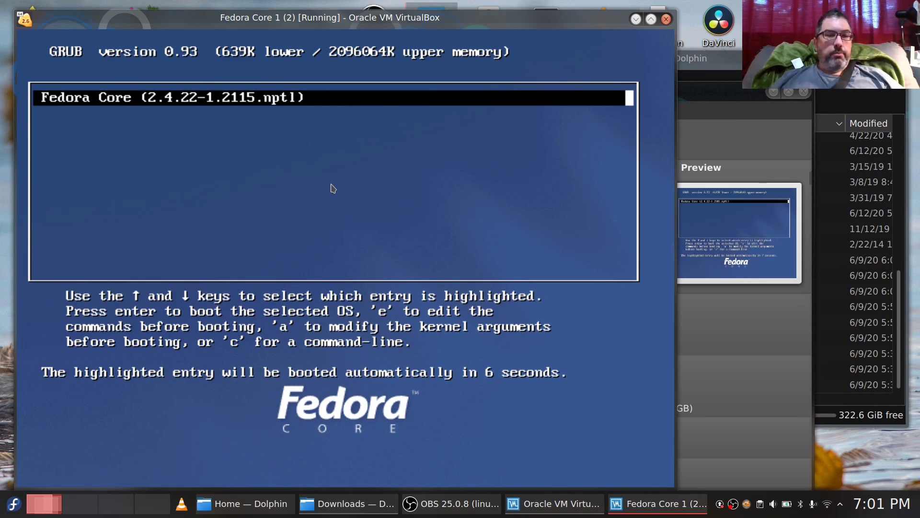
pyautogui.press('Return')
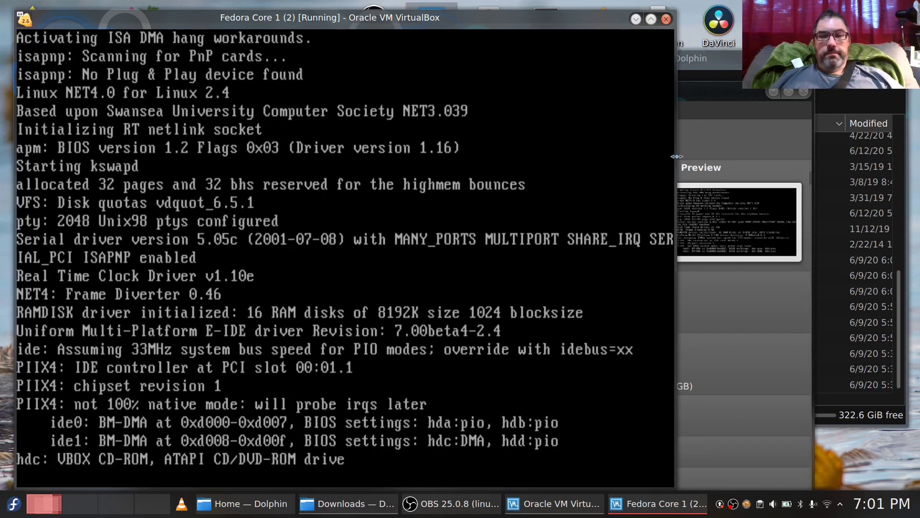
pyautogui.moveTo(676, 158); pyautogui.dragTo(698, 151)
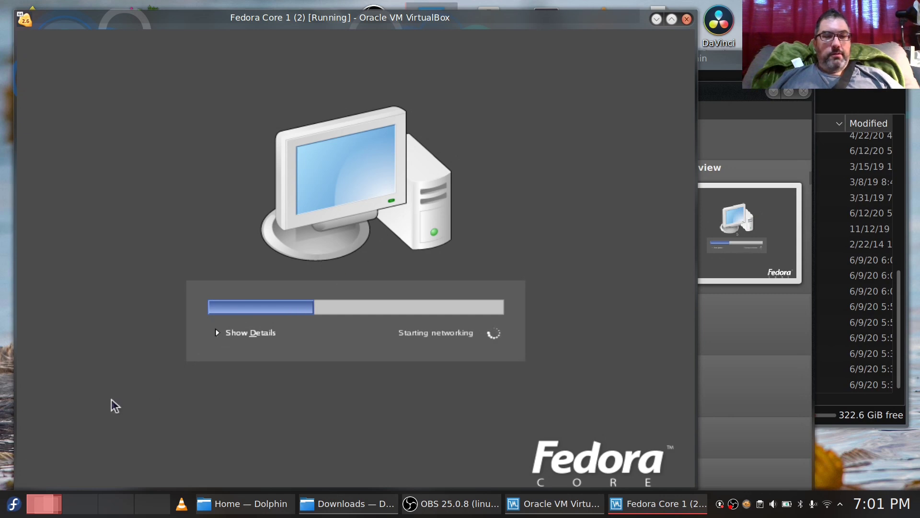
pyautogui.click(252, 333)
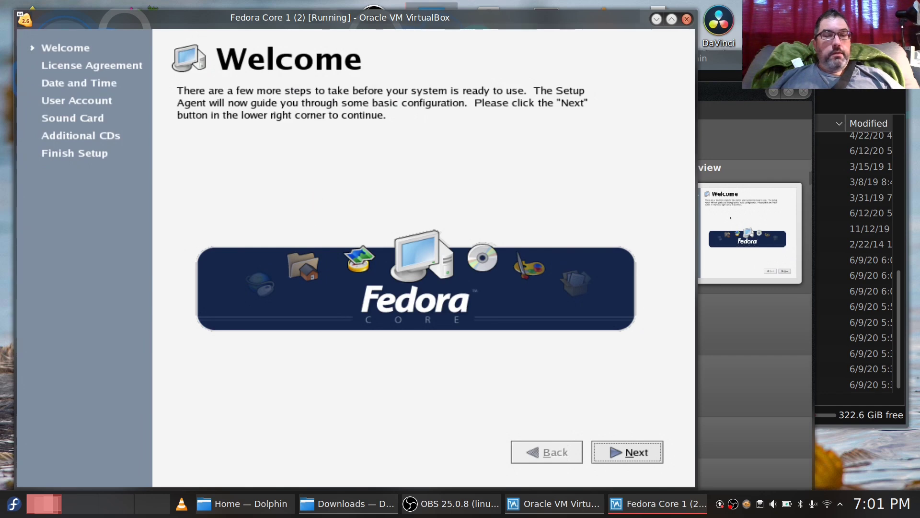
# Step: Continue past the Setup Agent welcome page, agree to the License Agreement, skim its text and proceed to the date and time settings
pyautogui.click(636, 452)
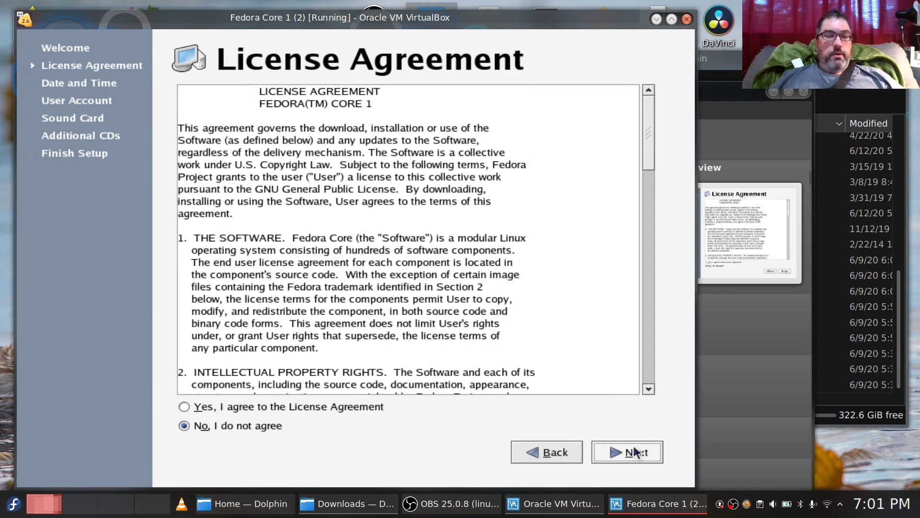
pyautogui.click(297, 407)
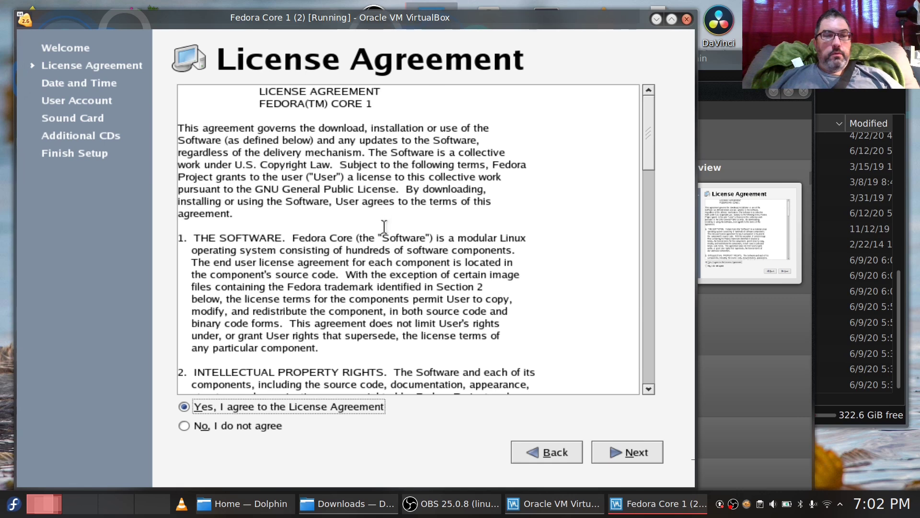
pyautogui.scroll(-3, 388, 242)
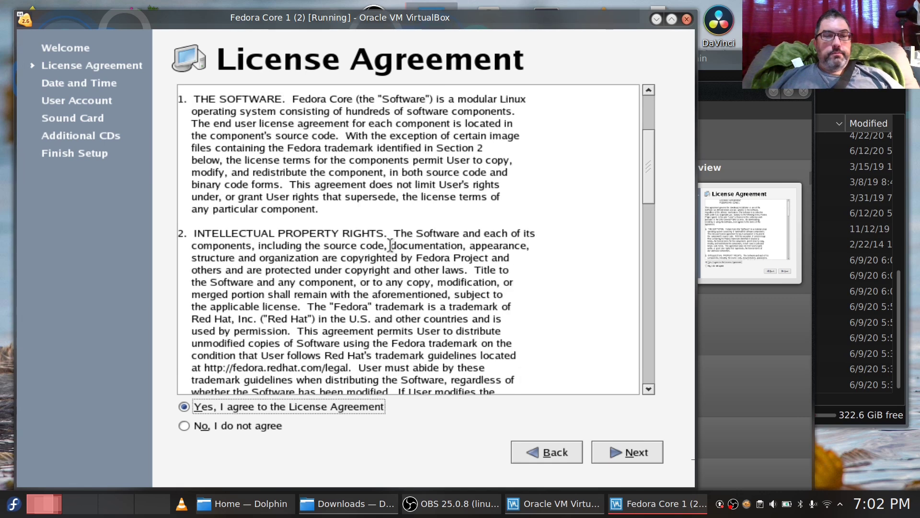
pyautogui.scroll(-3, 391, 245)
pyautogui.scroll(-9, 390, 246)
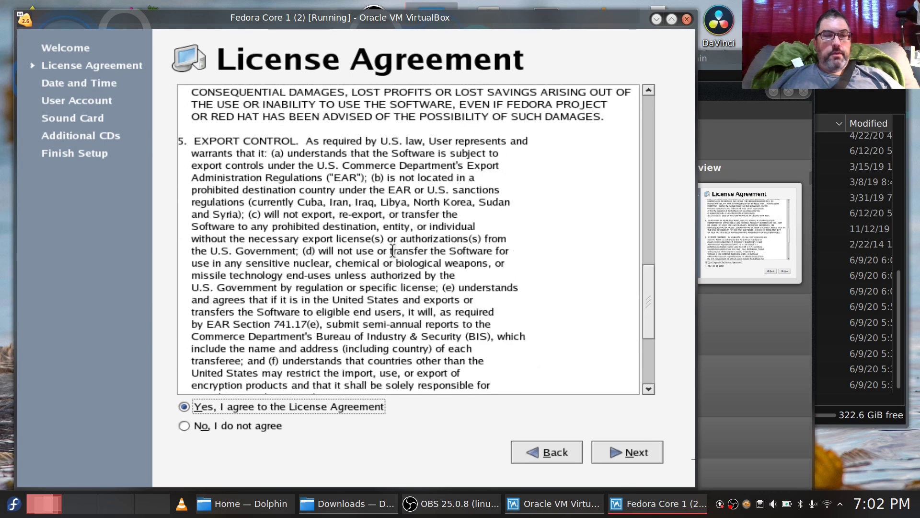
pyautogui.click(638, 457)
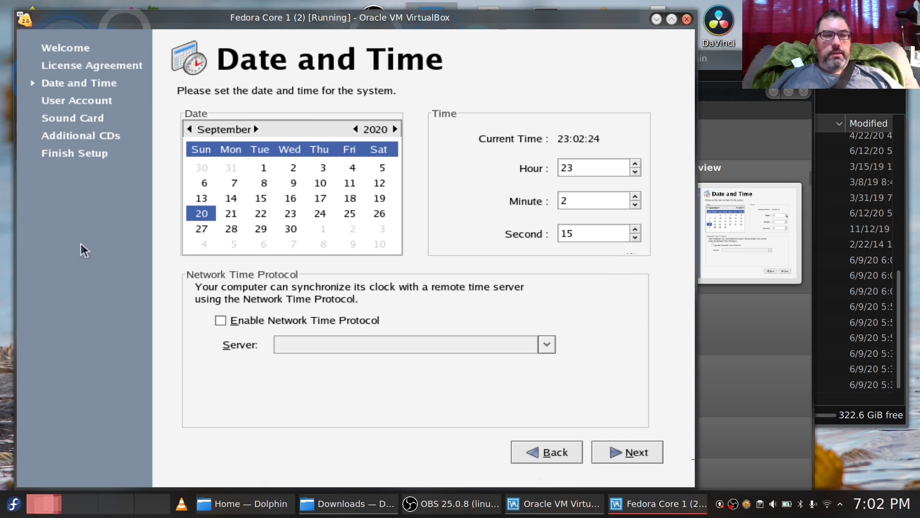
# Step: Try to enable Network Time Protocol with clock.redhat.com as the server
pyautogui.click(220, 321)
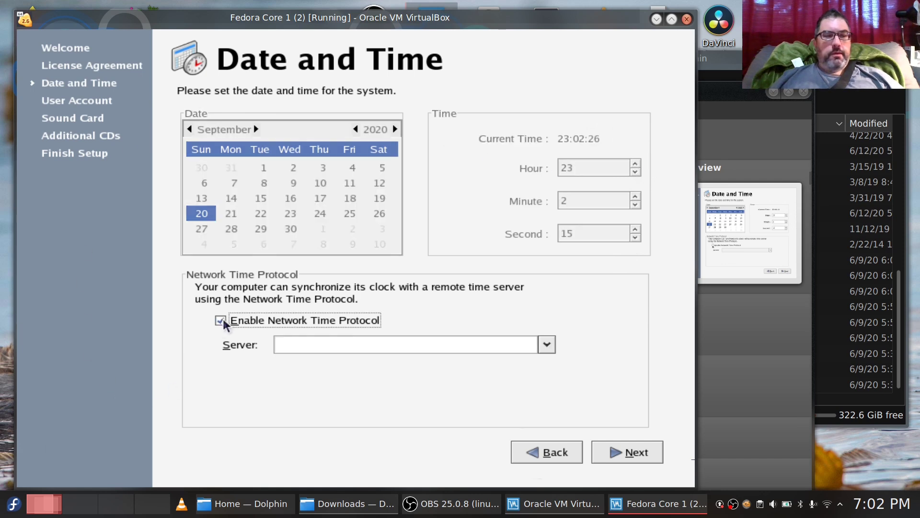
pyautogui.click(546, 344)
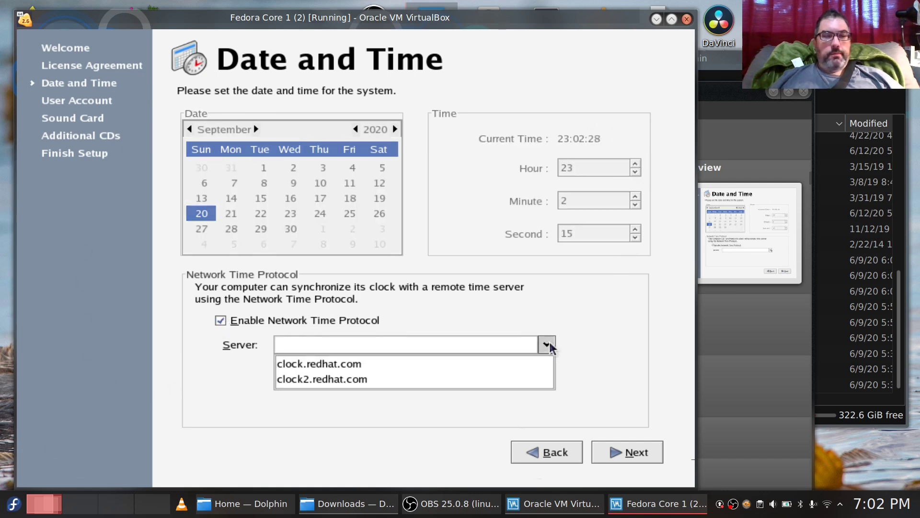
pyautogui.click(354, 367)
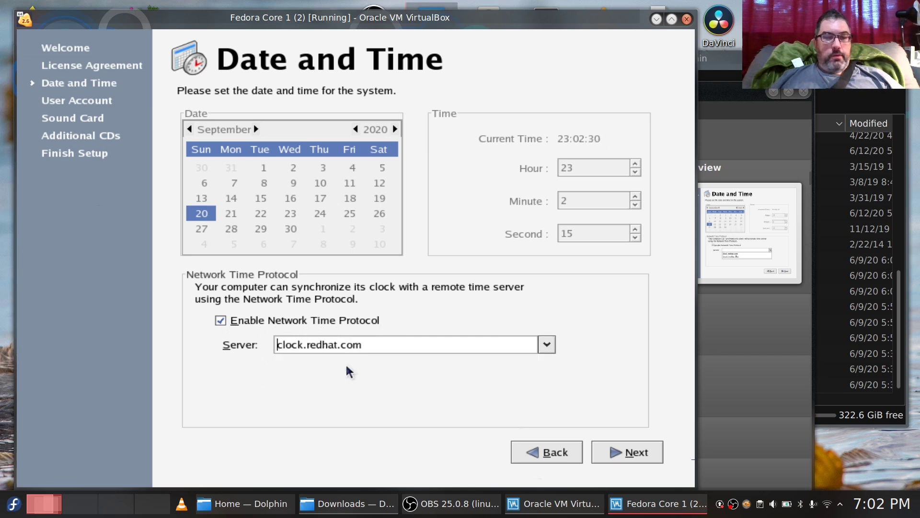
pyautogui.click(637, 462)
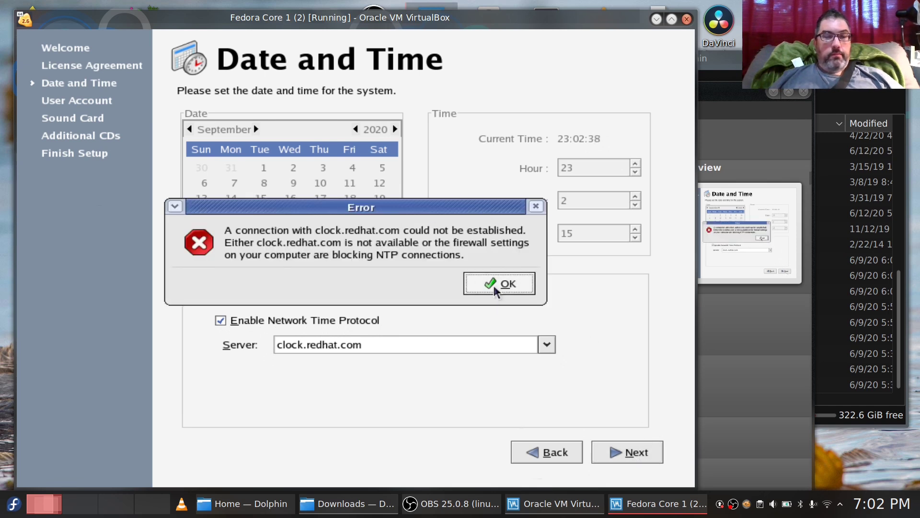
pyautogui.click(494, 287)
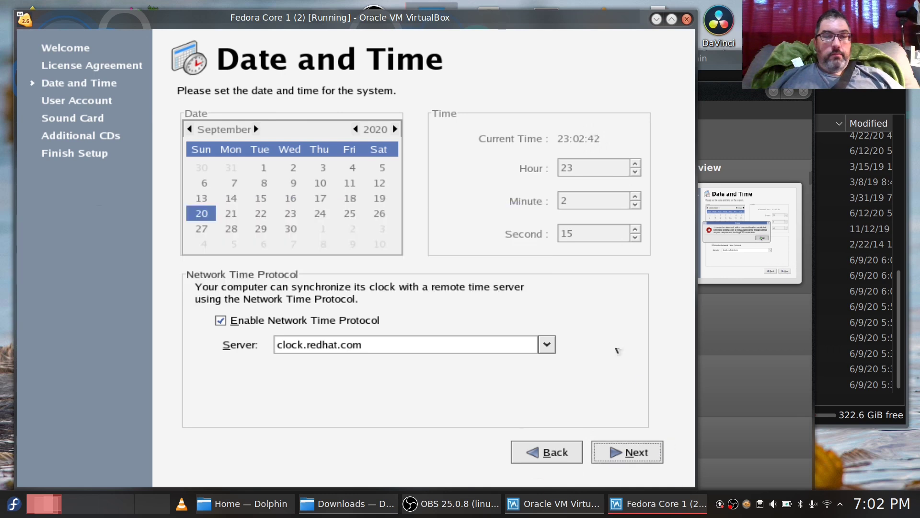
# Step: Try clock2.redhat.com as the time server, then disable Network Time Protocol
pyautogui.click(540, 345)
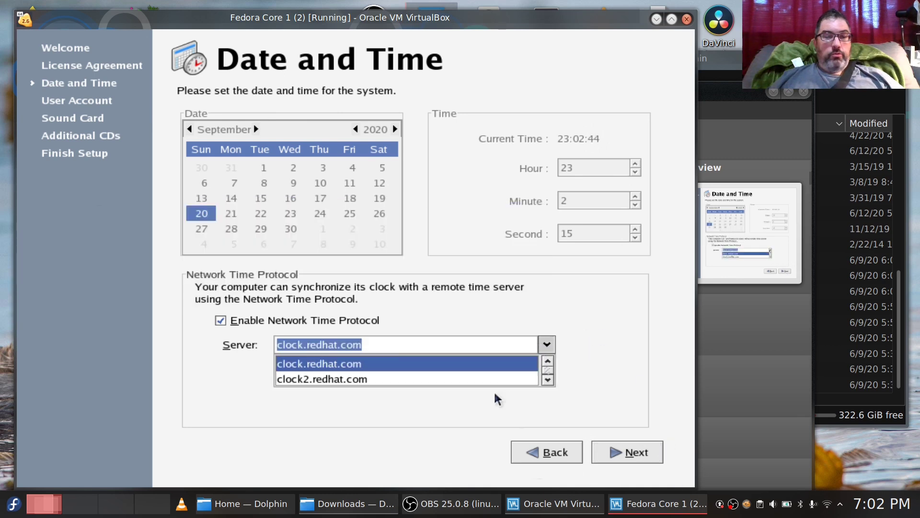
pyautogui.click(302, 379)
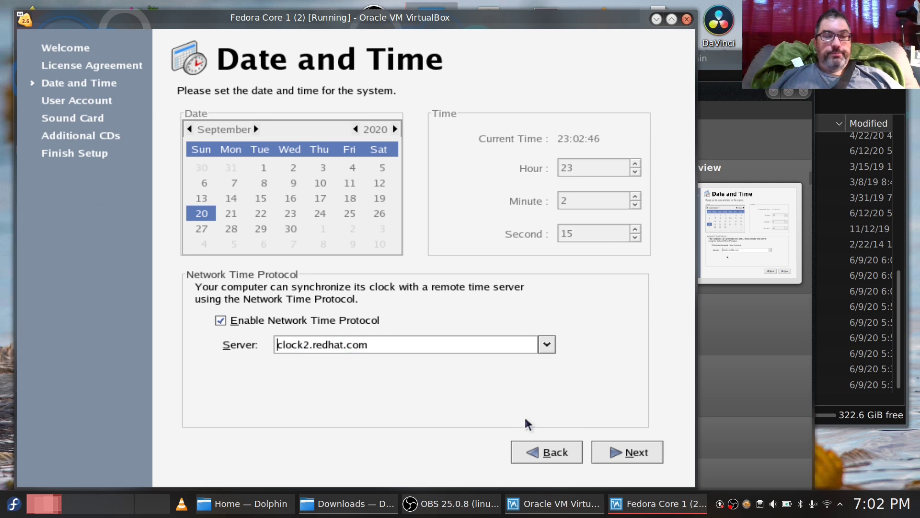
pyautogui.click(642, 455)
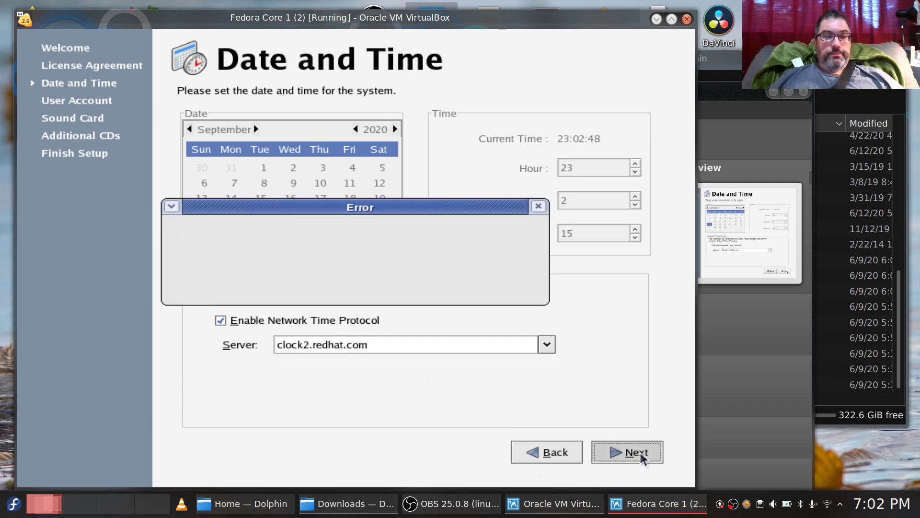
pyautogui.click(498, 286)
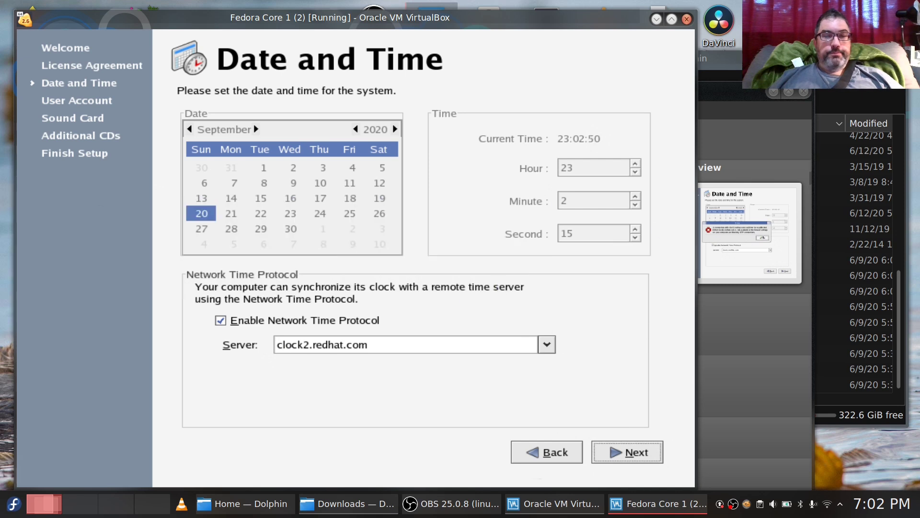
pyautogui.click(221, 320)
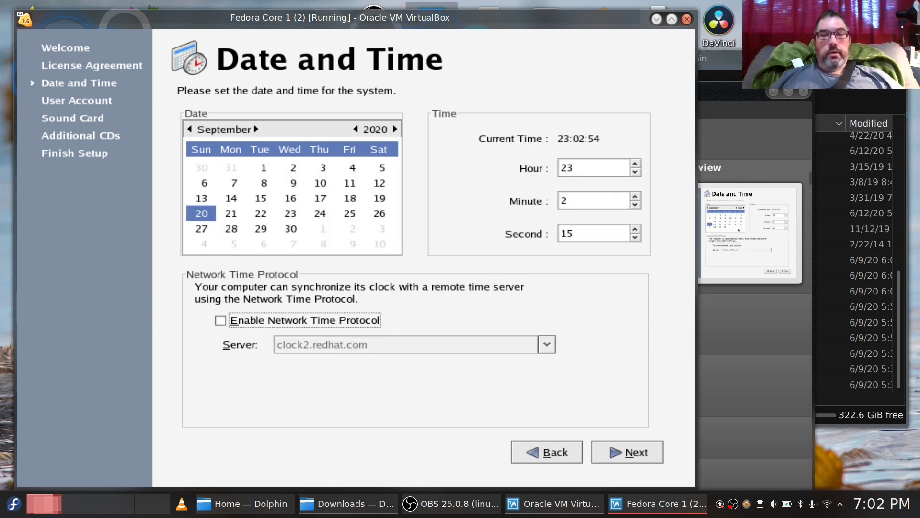
# Step: Set the system clock's hour to 19 and continue to the user account page
pyautogui.click(635, 172)
pyautogui.click(635, 172)
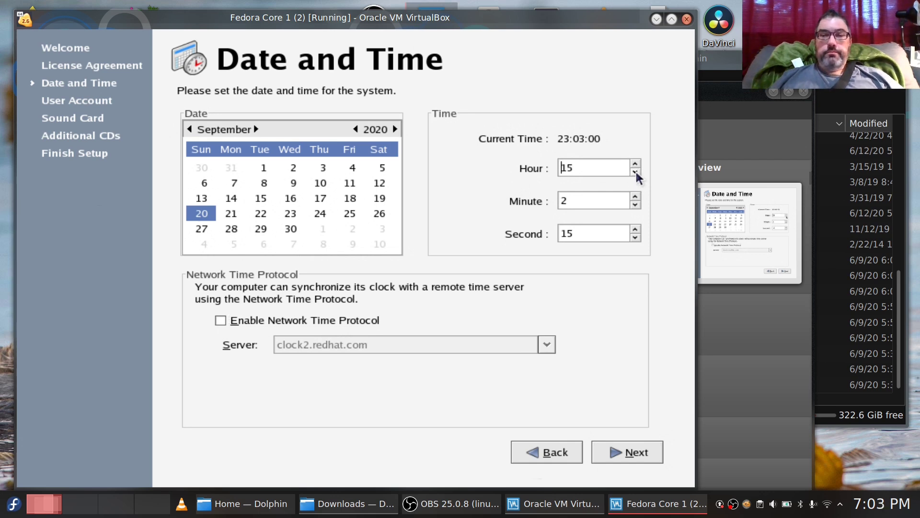
pyautogui.click(635, 164)
pyautogui.click(635, 164)
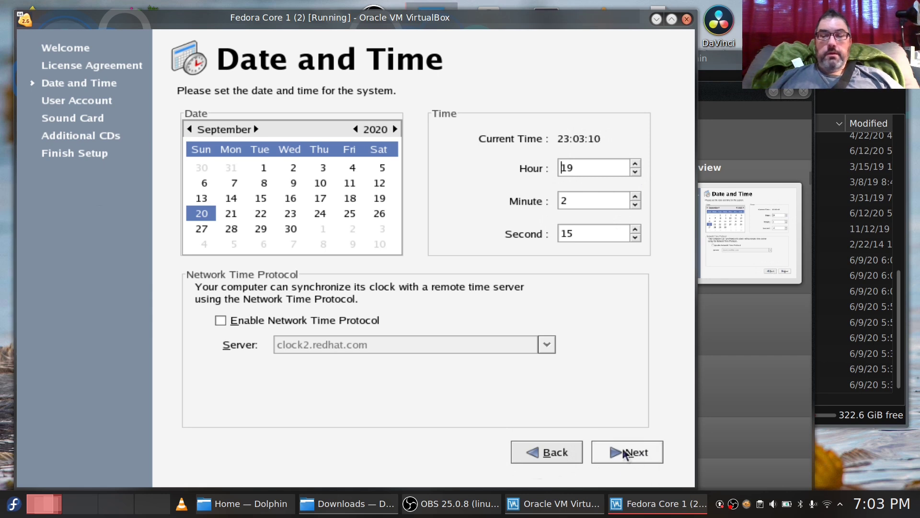
pyautogui.click(636, 196)
pyautogui.click(635, 453)
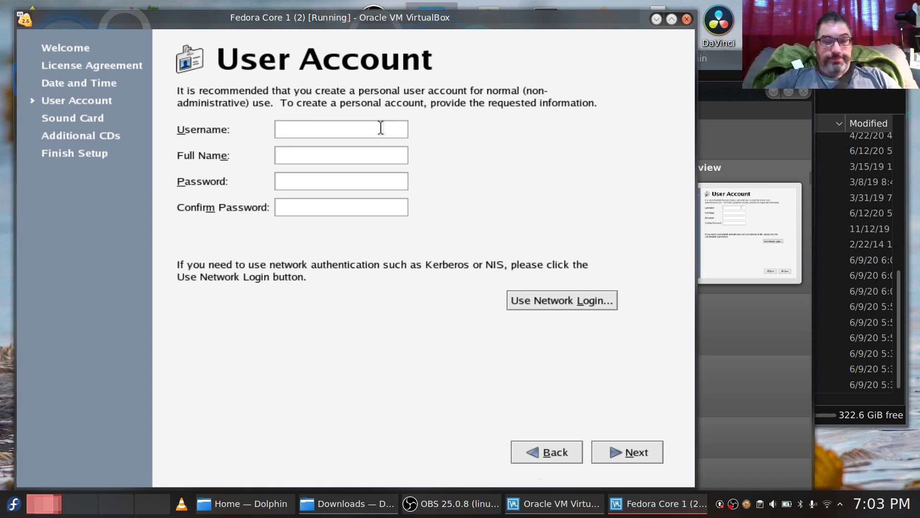
# Step: Create a personal user account by entering the username, full name and account password with its confirmation, and continue to the sound card page
pyautogui.write('mark')
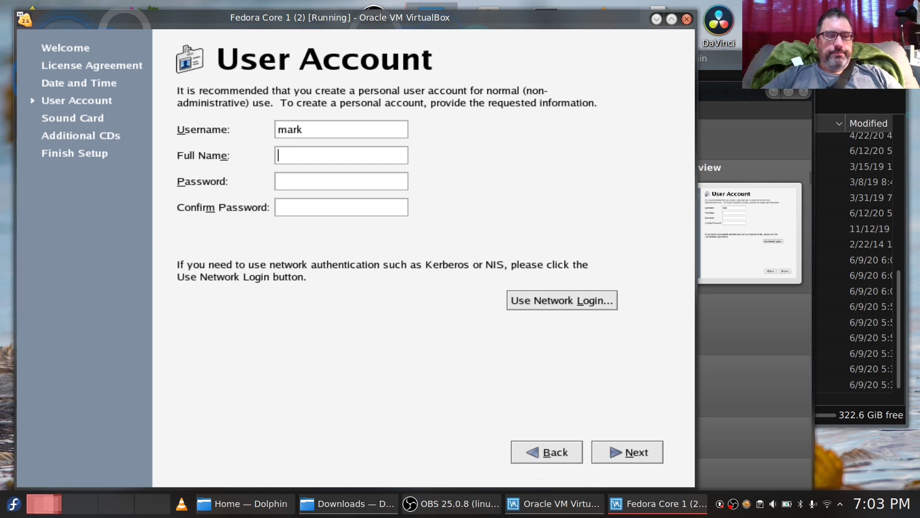
pyautogui.write('mark')
pyautogui.write('*')
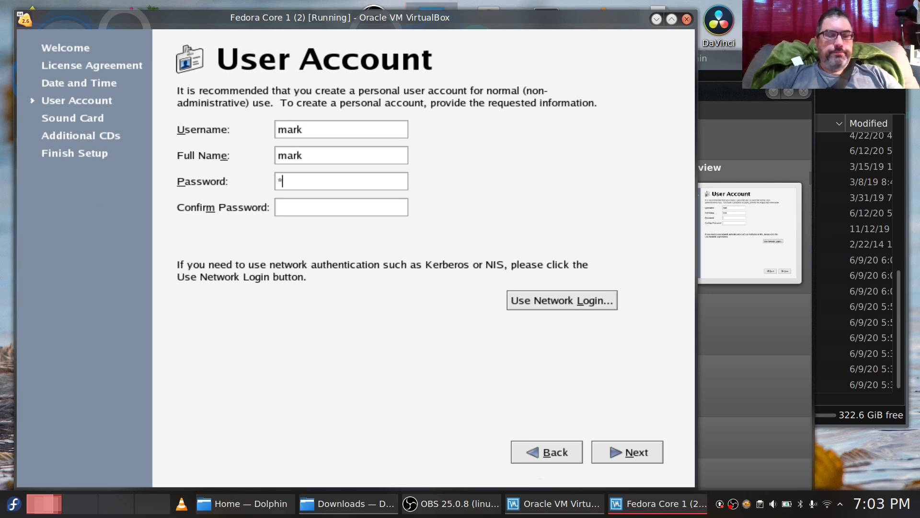
pyautogui.write('*********')
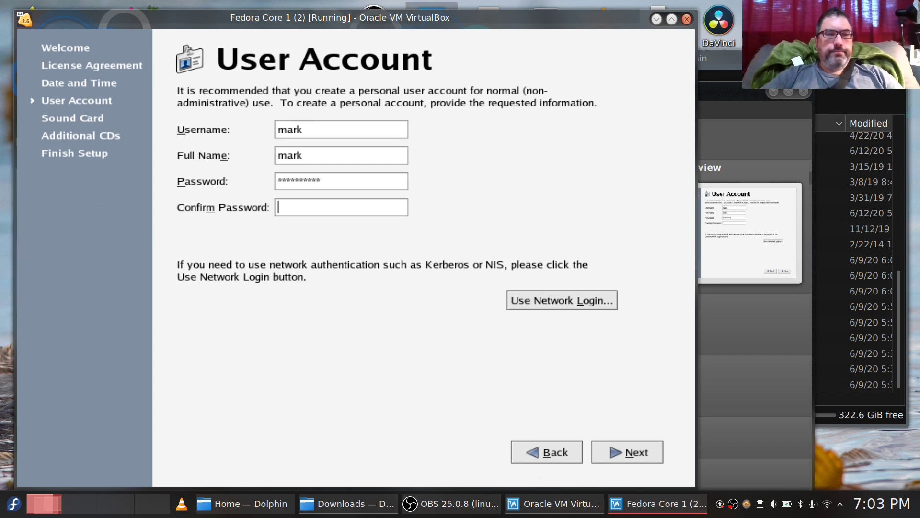
pyautogui.write('***********')
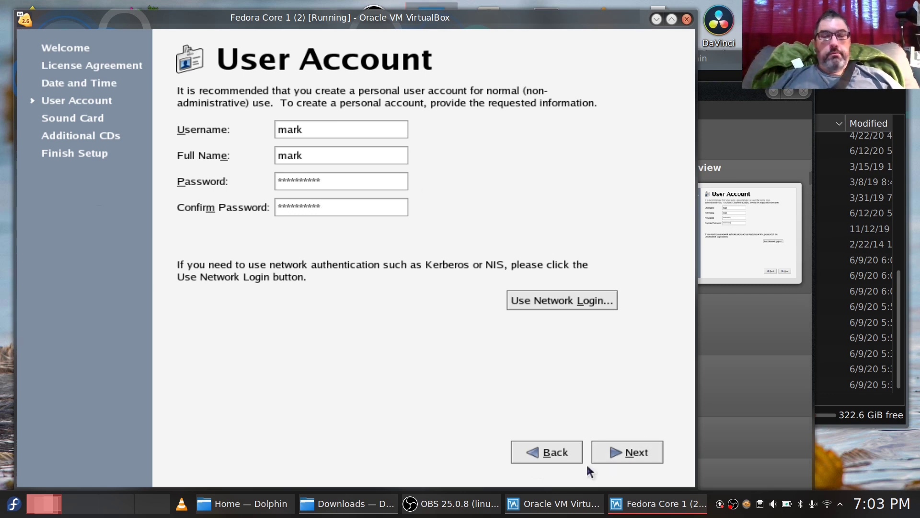
pyautogui.click(615, 454)
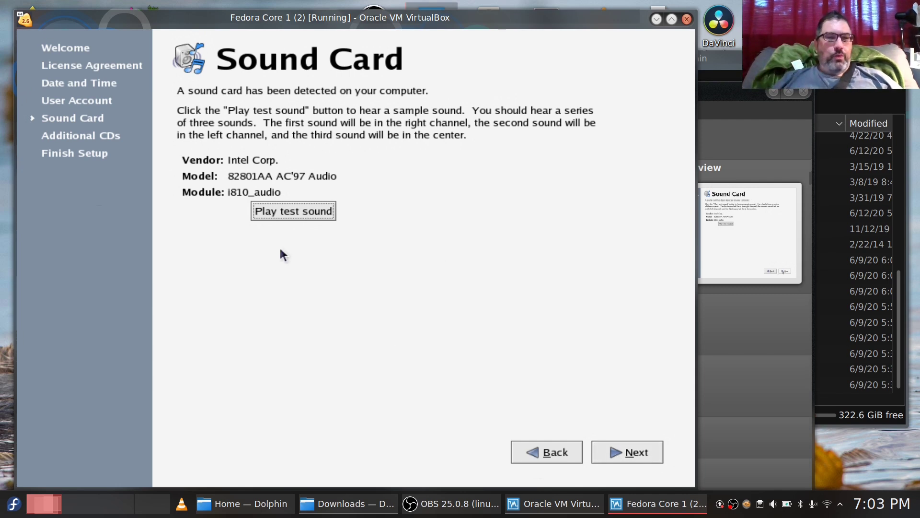
# Step: Play the sound card's test sound, answer that it was heard and continue to the additional CDs page
pyautogui.click(283, 213)
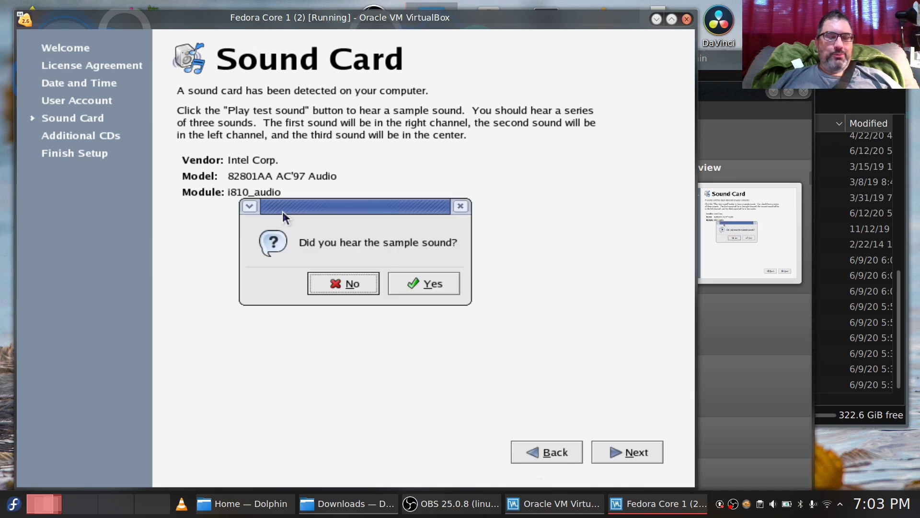
pyautogui.click(452, 280)
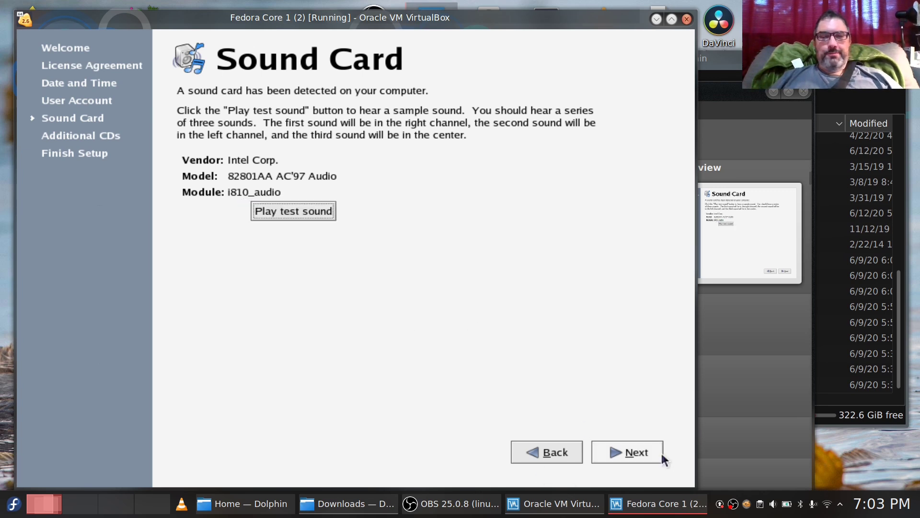
pyautogui.click(648, 454)
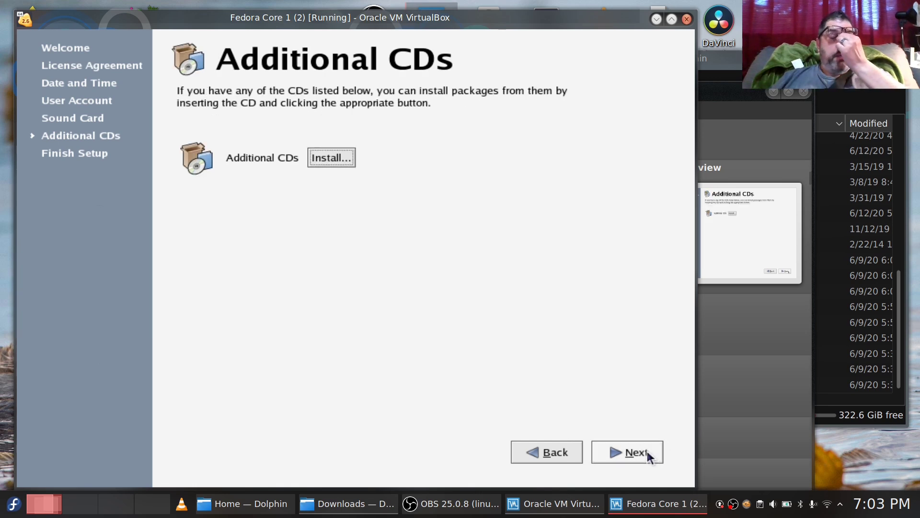
# Step: Skip installing packages from the additional CDs and finish the Setup Agent
pyautogui.click(648, 453)
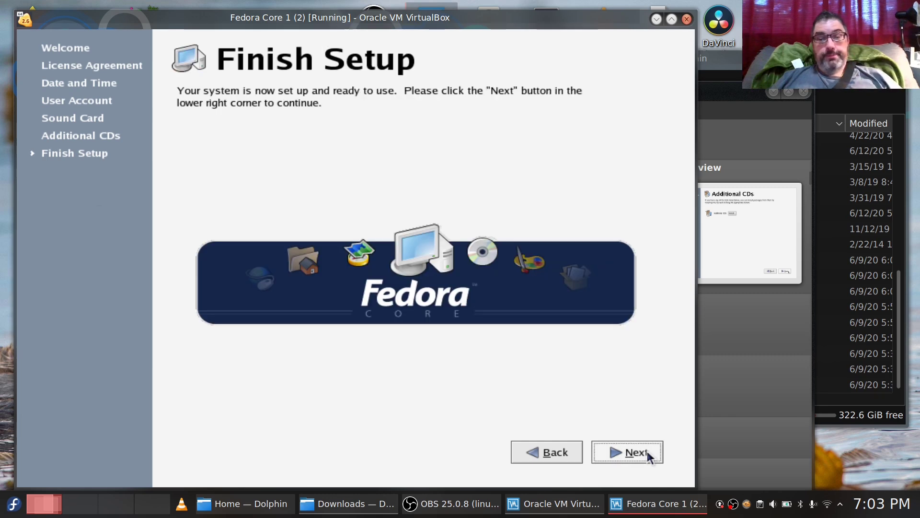
pyautogui.click(647, 451)
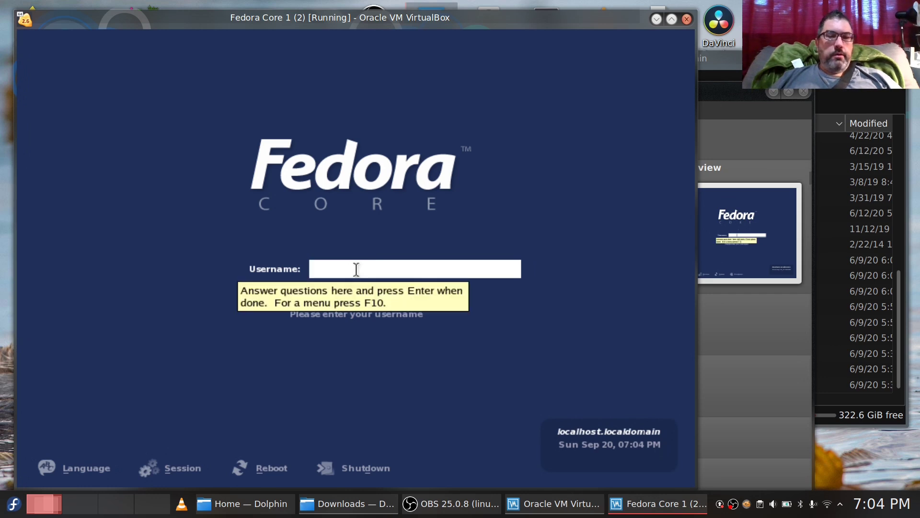
# Step: Log in to the Fedora desktop with the personal account's username and password
pyautogui.click(356, 269)
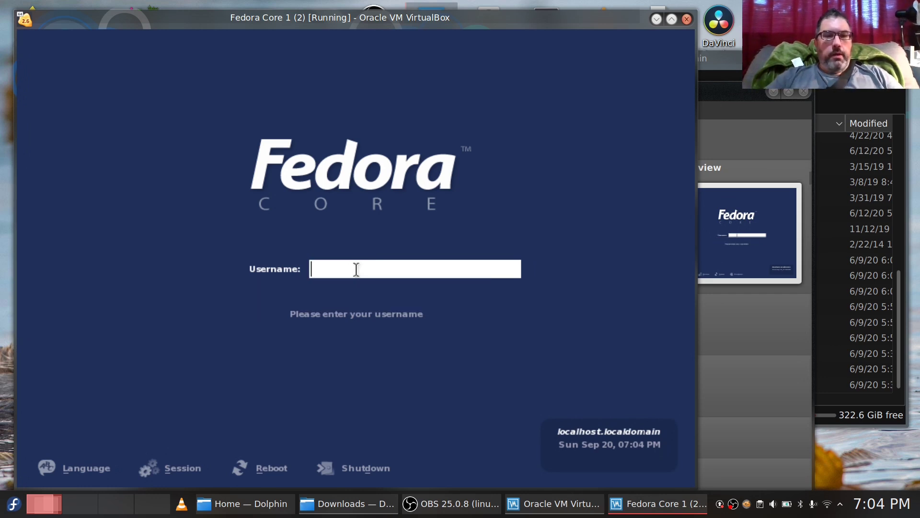
pyautogui.write('mark')
pyautogui.press('Return')
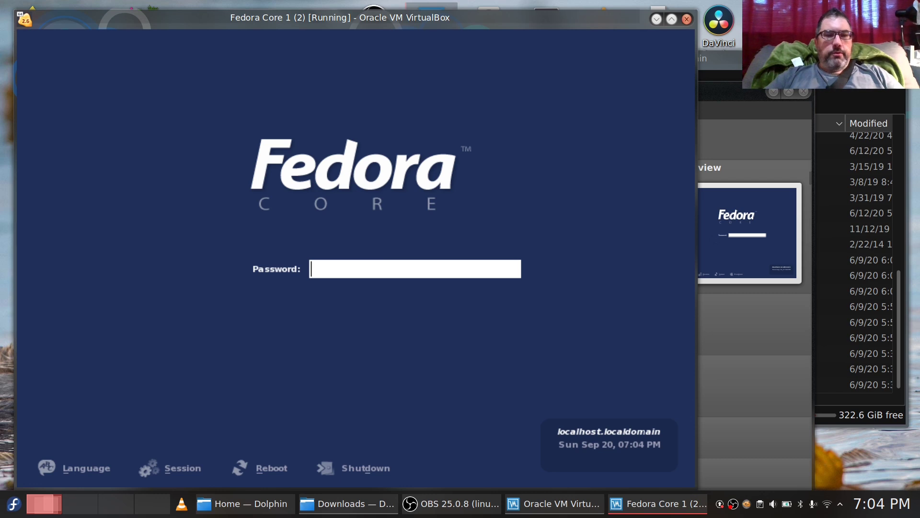
pyautogui.write('********')
pyautogui.press('Return')
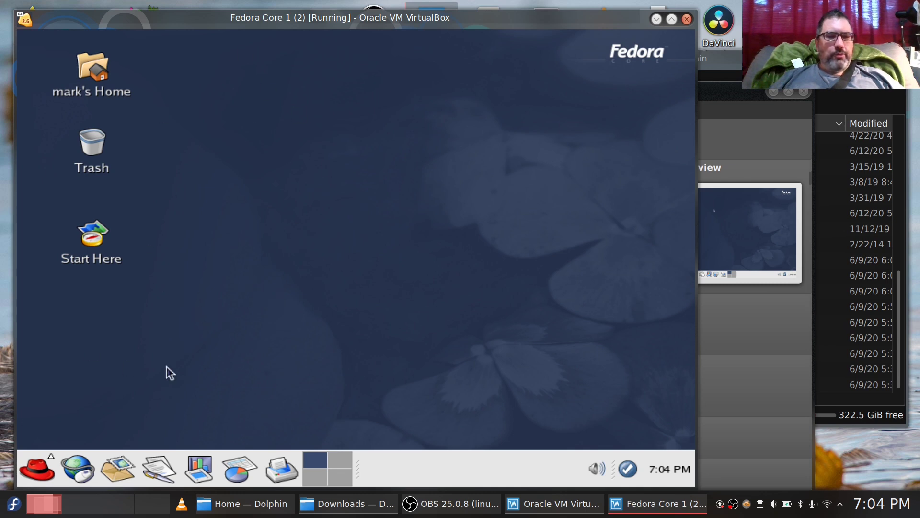
# Step: Open the system's display settings, authorizing with the root password, and check which resolutions are offered
pyautogui.click(34, 473)
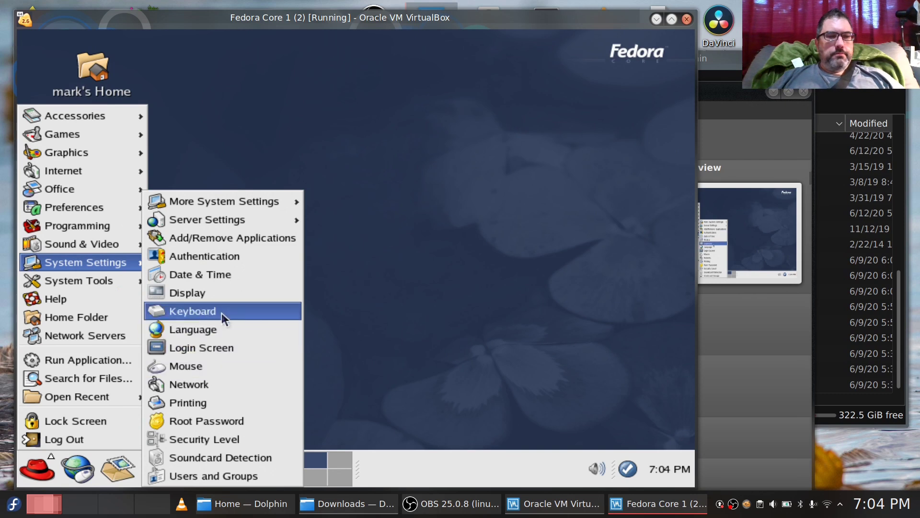
pyautogui.click(217, 294)
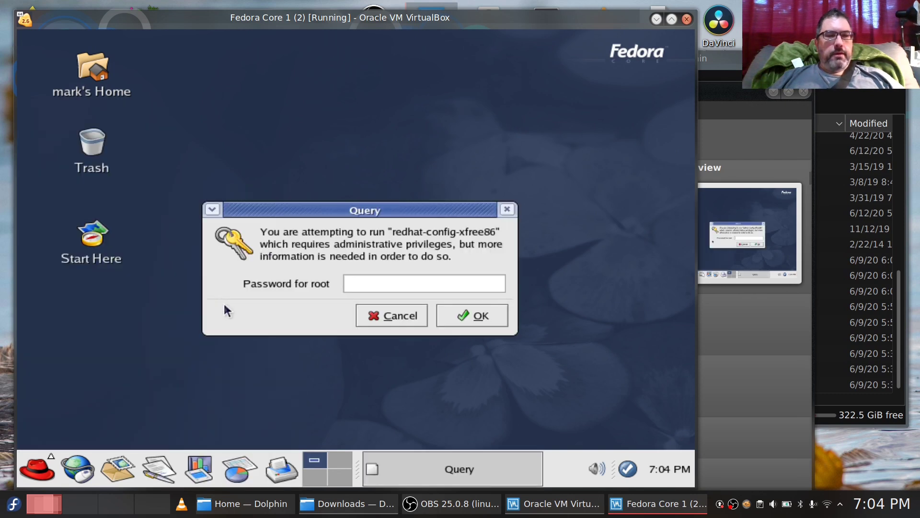
pyautogui.write('****')
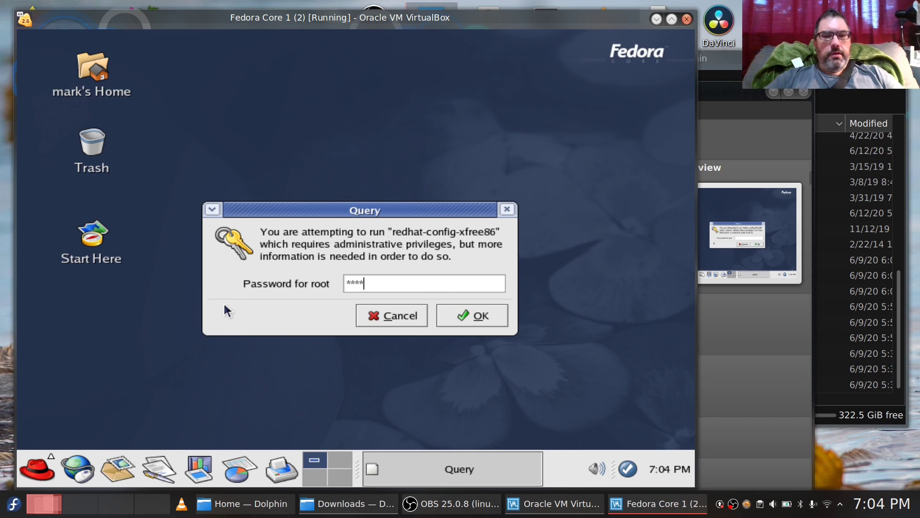
pyautogui.write('******')
pyautogui.press('Return')
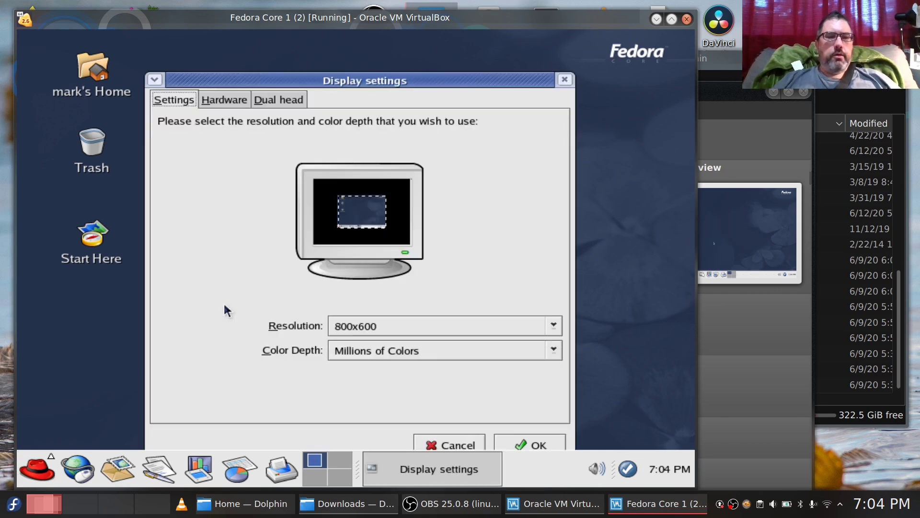
pyautogui.click(396, 330)
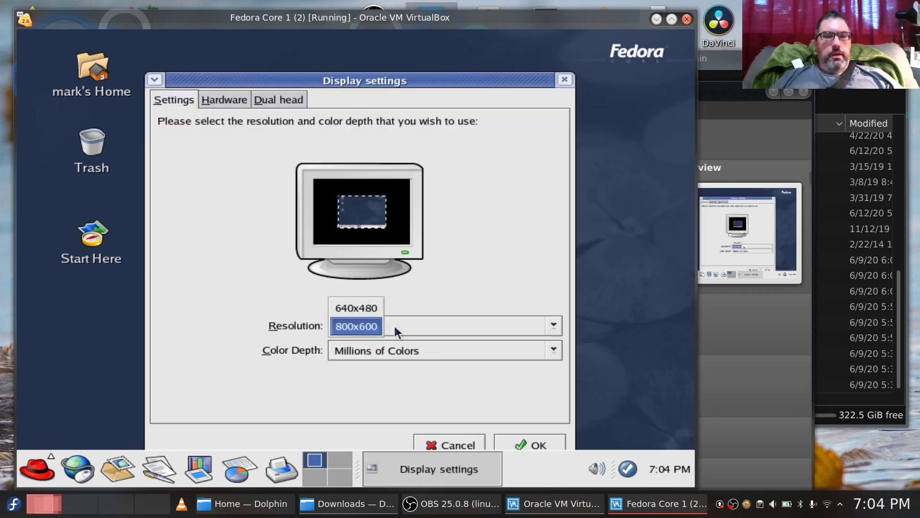
pyautogui.click(393, 323)
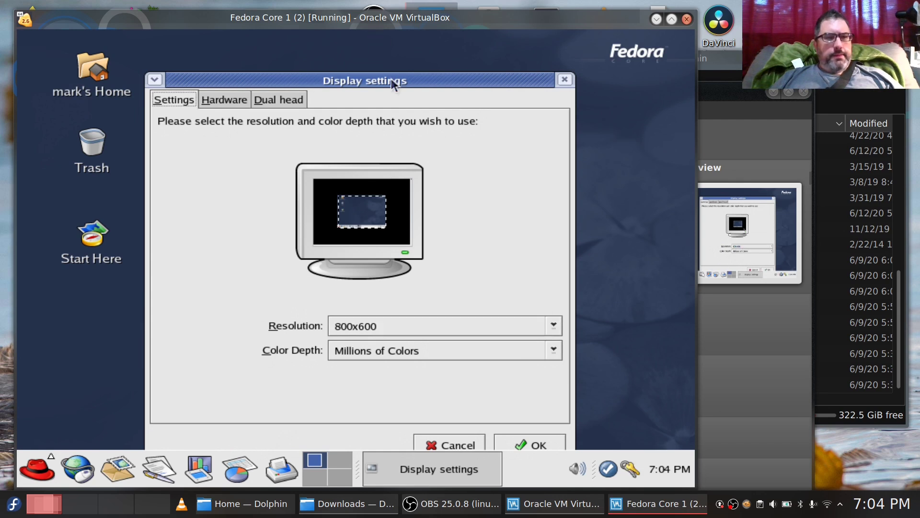
# Step: Set the monitor type to the generic LCD Panel 1920x1200 in the display hardware settings
pyautogui.moveTo(392, 80); pyautogui.dragTo(370, 50)
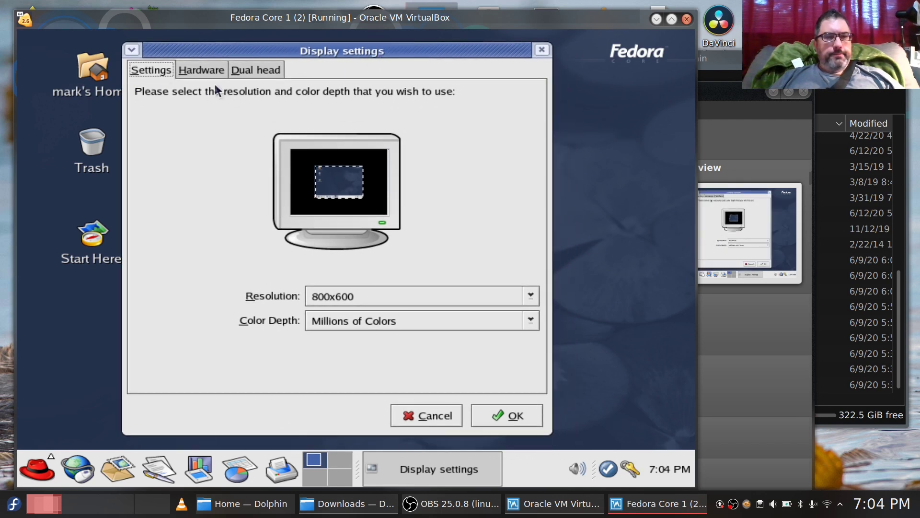
pyautogui.click(202, 70)
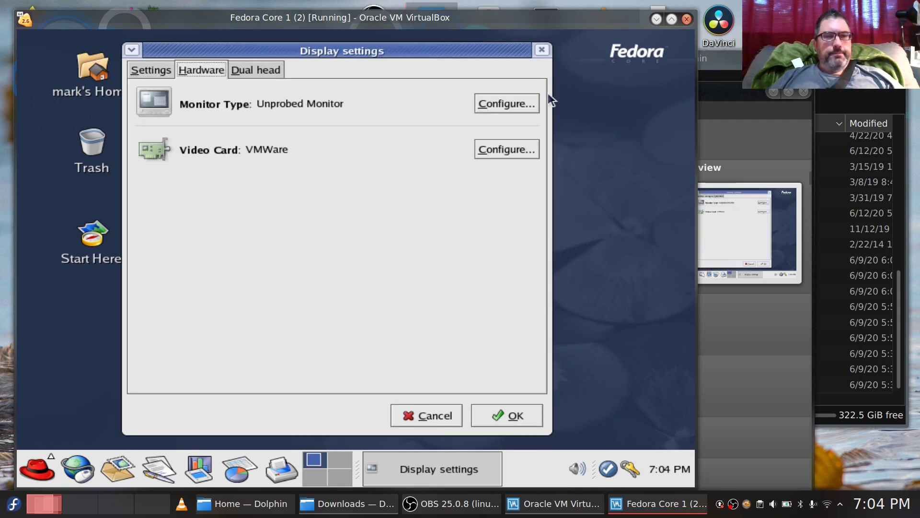
pyautogui.click(527, 103)
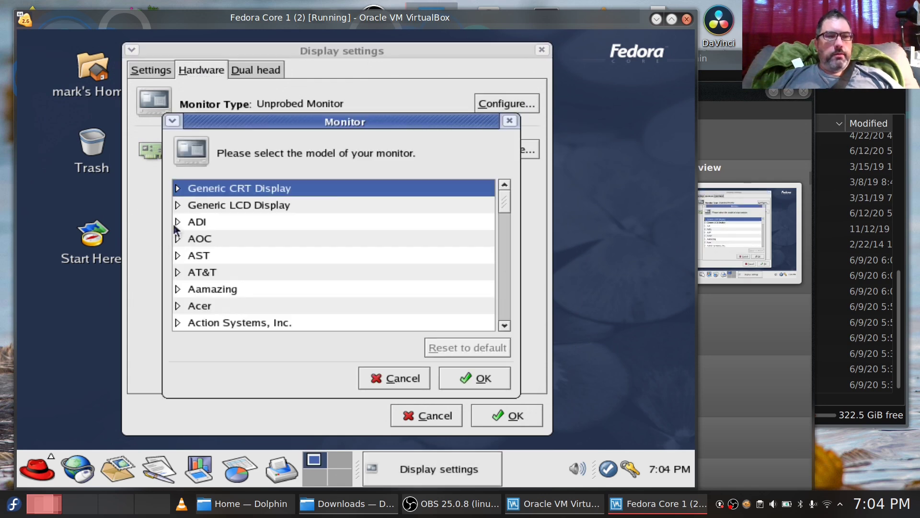
pyautogui.click(177, 205)
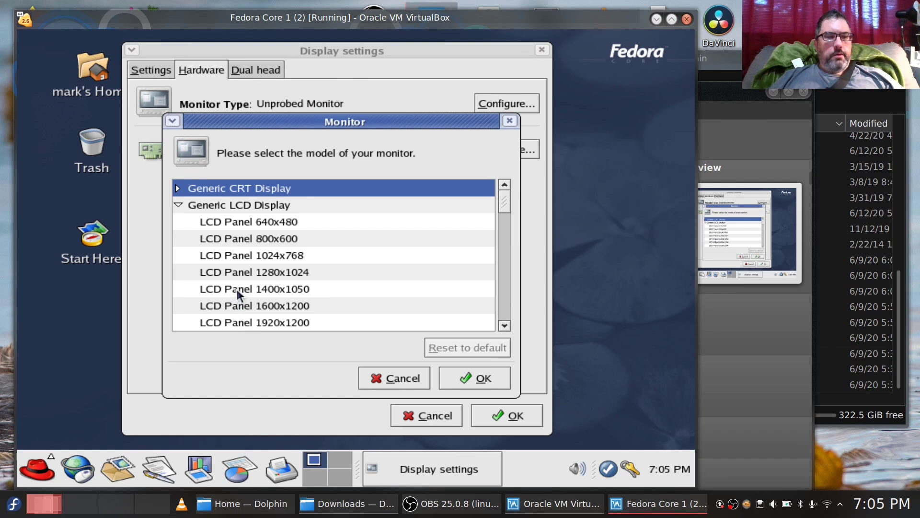
pyautogui.click(238, 322)
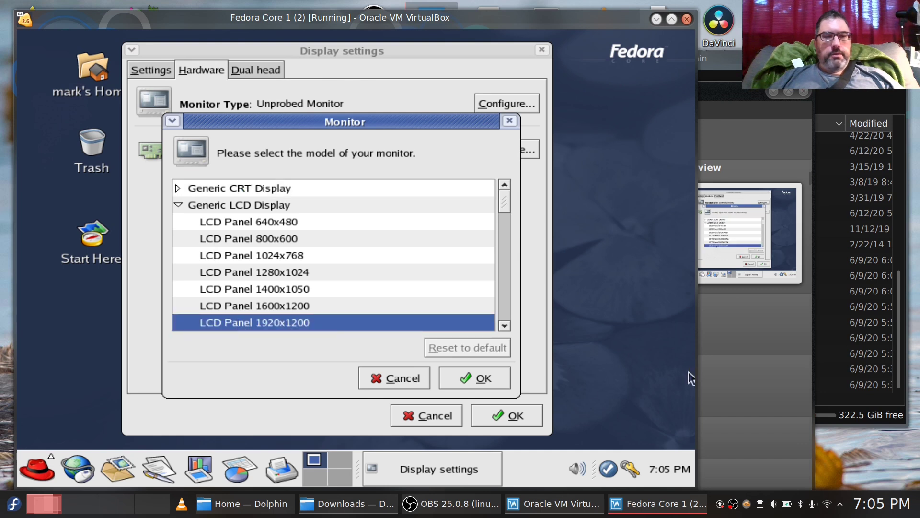
pyautogui.click(461, 378)
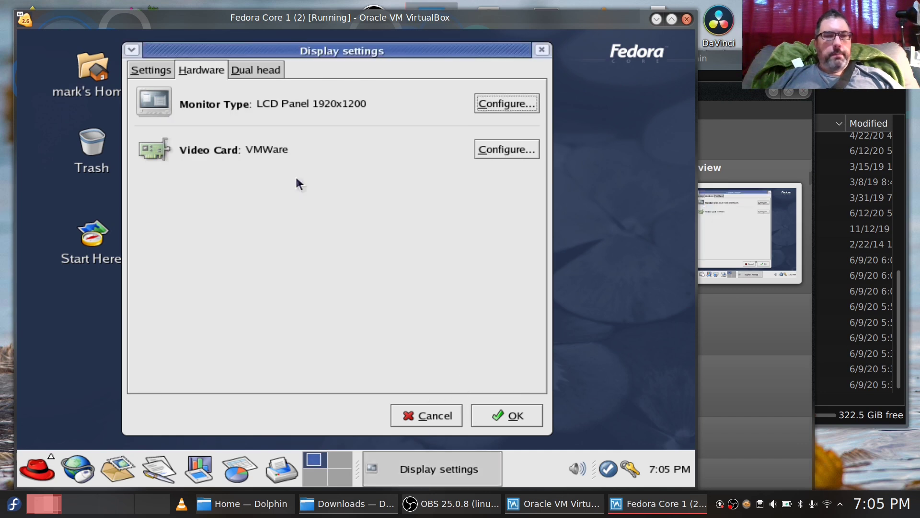
# Step: Set the screen resolution to 1024x768, apply the display settings and acknowledge the restart notice
pyautogui.click(152, 72)
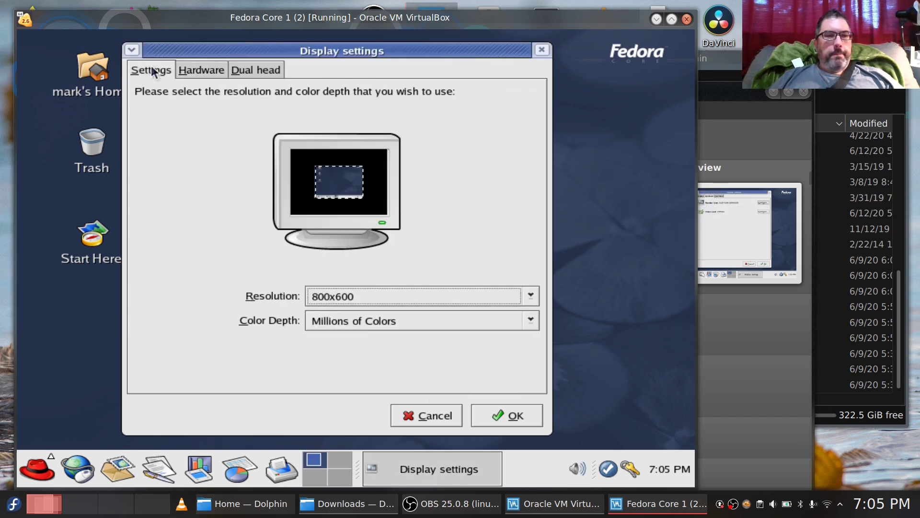
pyautogui.click(444, 298)
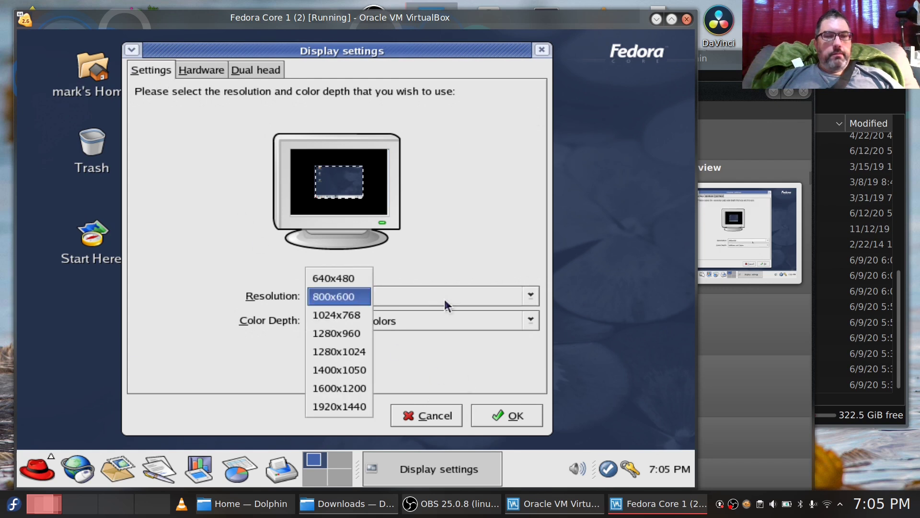
pyautogui.click(337, 316)
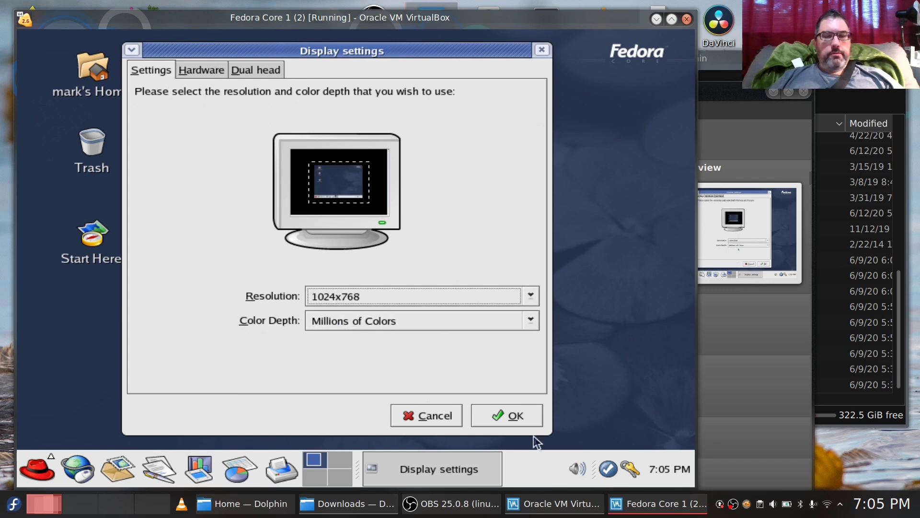
pyautogui.click(507, 416)
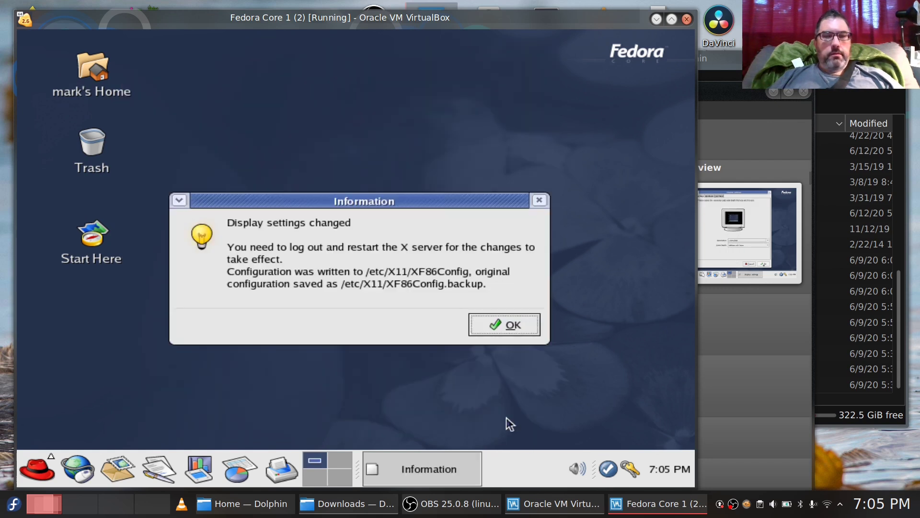
pyautogui.click(498, 331)
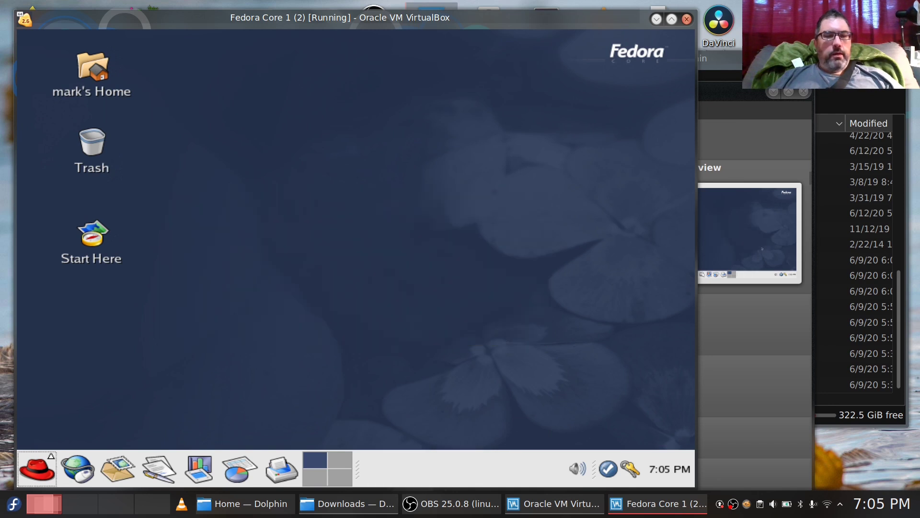
# Step: Log out of the desktop session and log back in with the username and account password
pyautogui.click(38, 467)
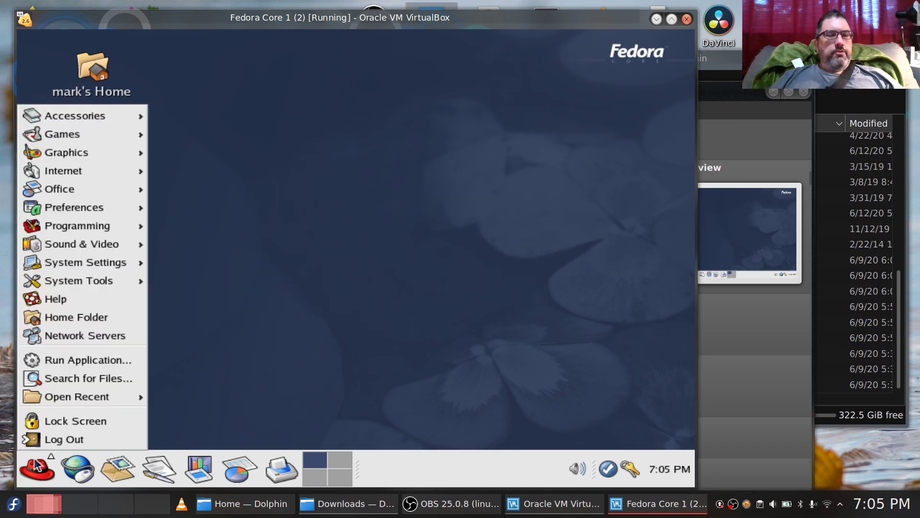
pyautogui.click(68, 437)
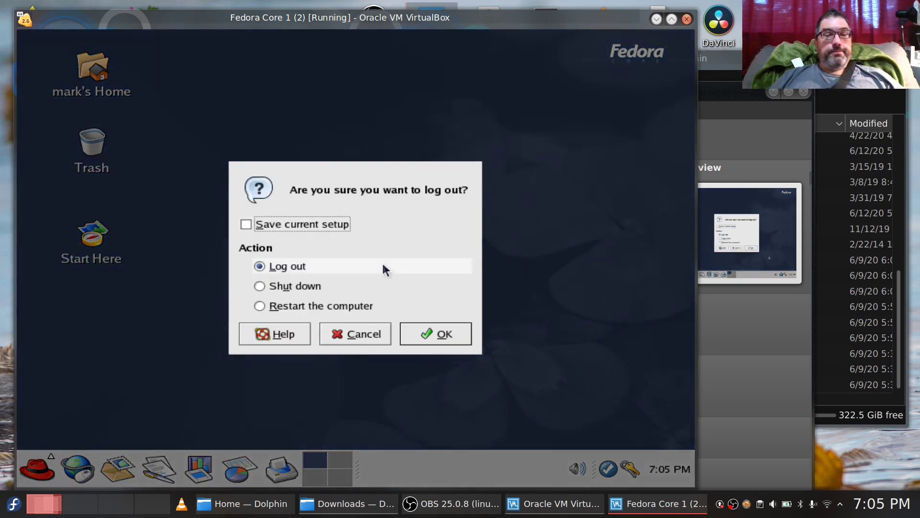
pyautogui.click(443, 334)
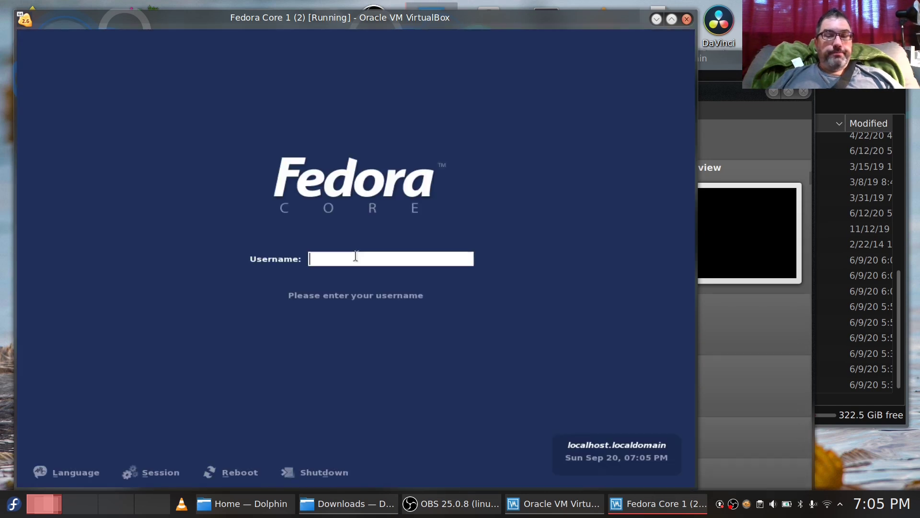
pyautogui.write('mark')
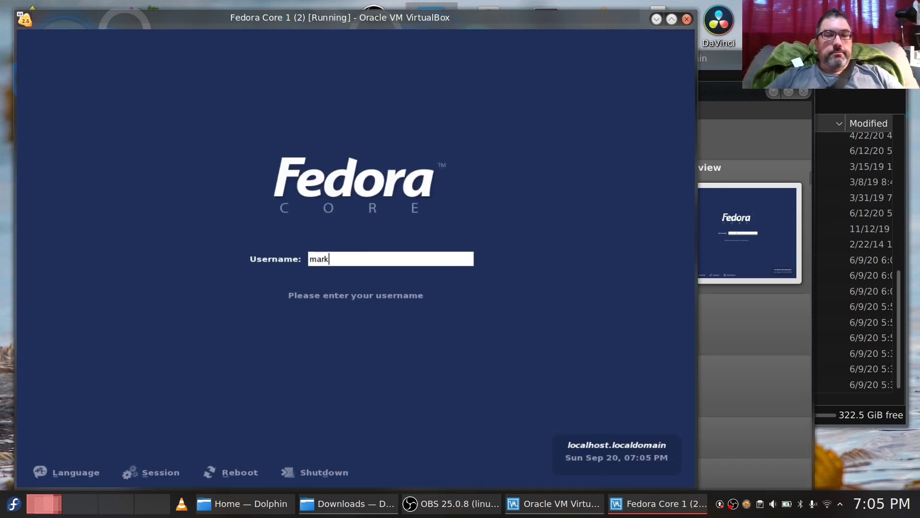
pyautogui.press('Return')
pyautogui.write('**********')
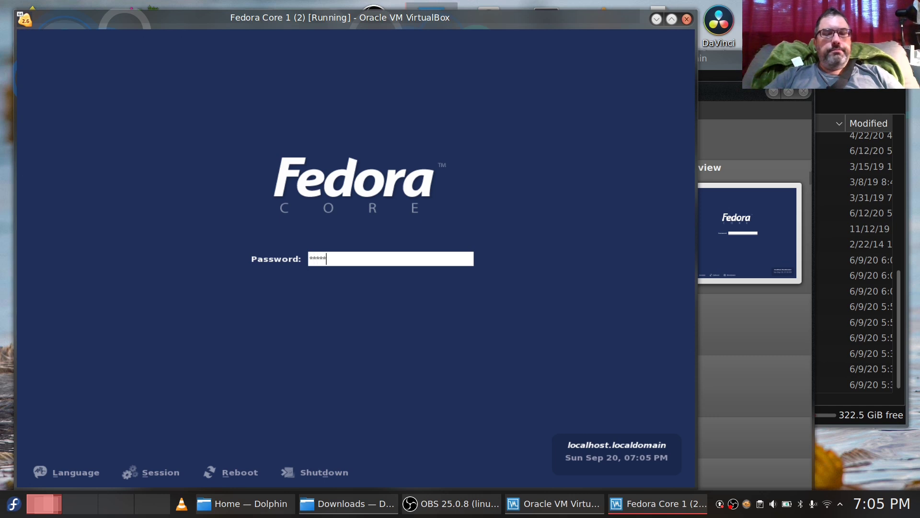
pyautogui.press('Return')
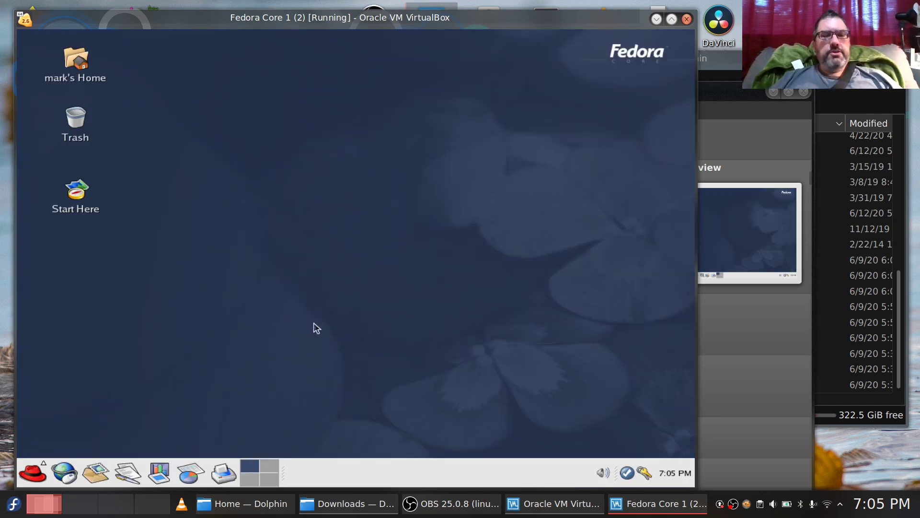
# Step: Switch through the four desktop workspaces and return to the first one
pyautogui.click(268, 464)
pyautogui.click(272, 477)
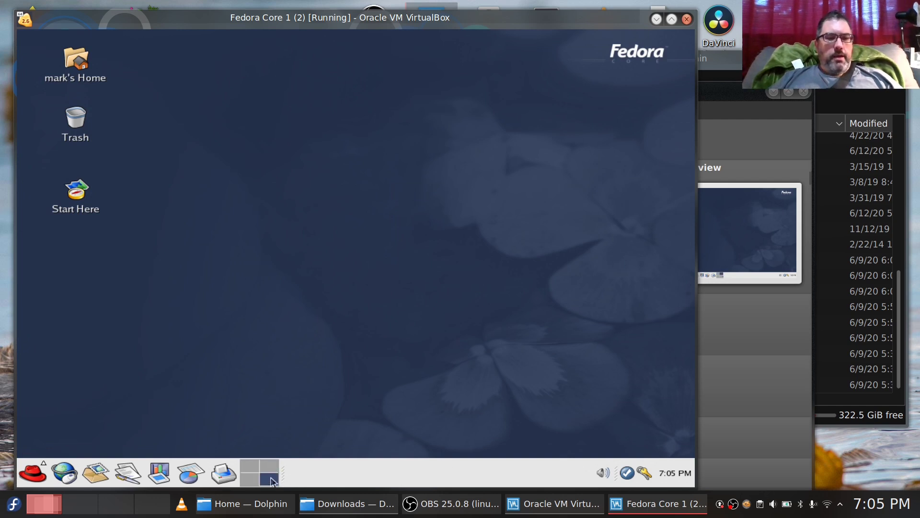
pyautogui.click(248, 482)
pyautogui.click(258, 469)
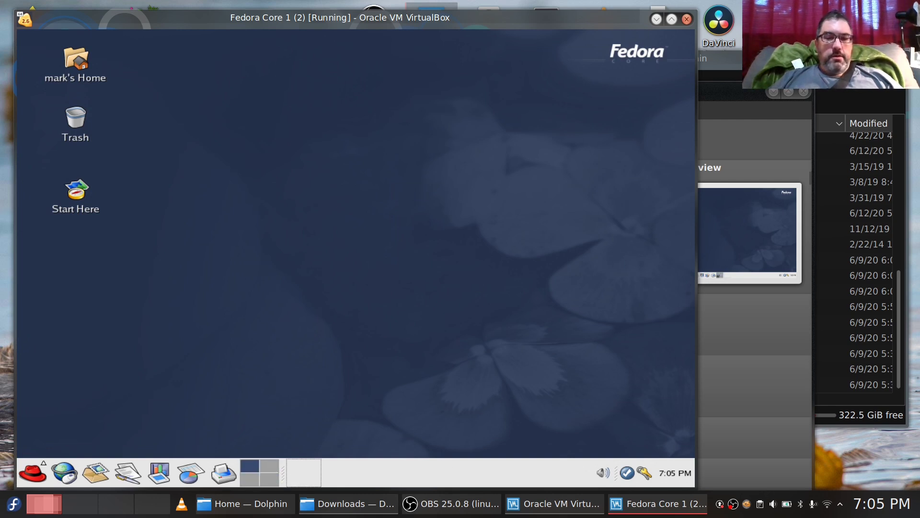
# Step: Open the Red Hat Network Alert Notification Tool, decline the registration and close the tool
pyautogui.click(628, 477)
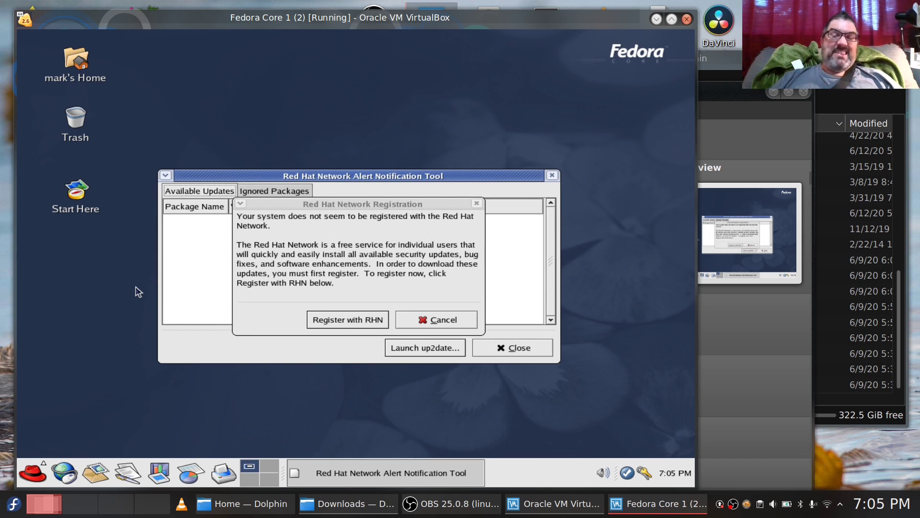
pyautogui.click(440, 319)
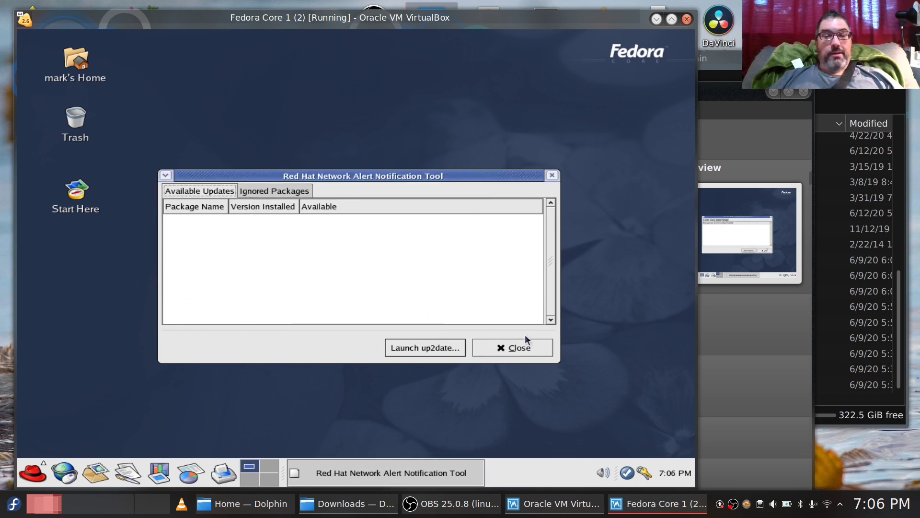
pyautogui.click(520, 346)
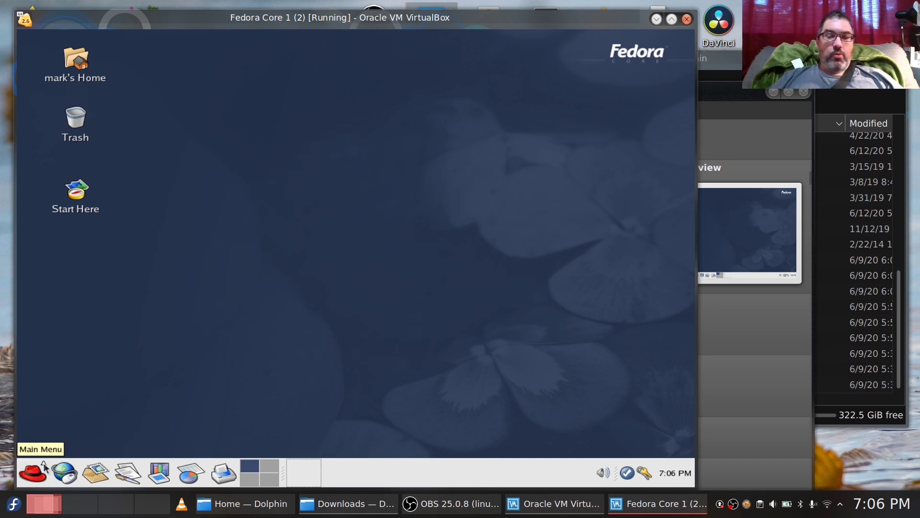
# Step: Open the administrator authorization prompt and keep the current authorization
pyautogui.click(643, 473)
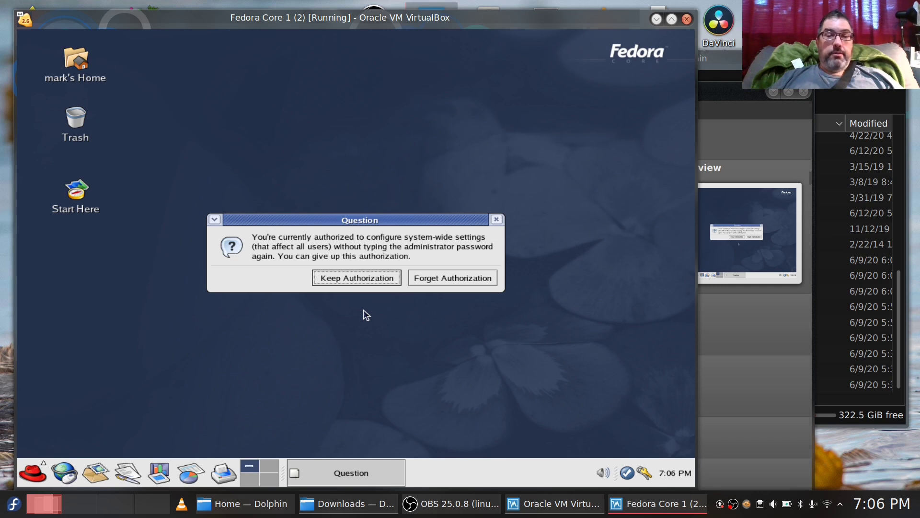
pyautogui.click(358, 281)
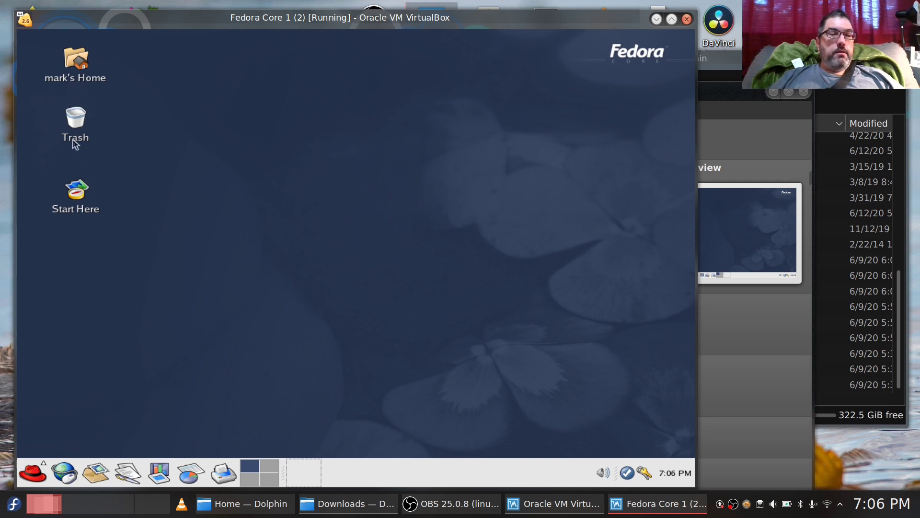
# Step: Open the home folder from the desktop, move and narrow its window, and close it
pyautogui.doubleClick(79, 53)
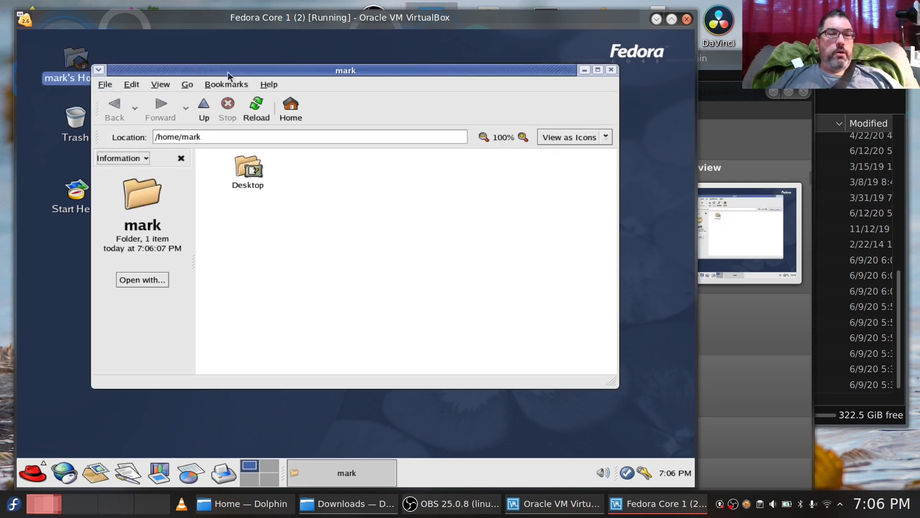
pyautogui.moveTo(232, 70); pyautogui.dragTo(260, 87)
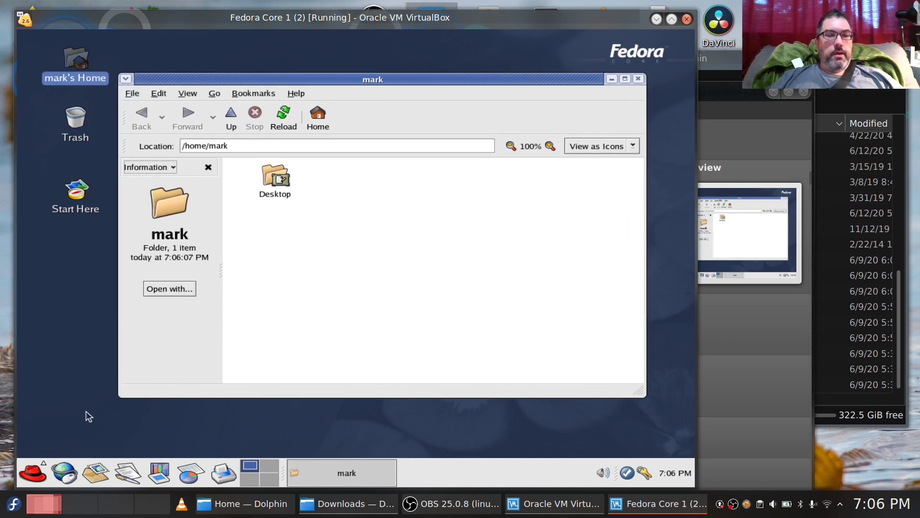
pyautogui.moveTo(121, 397); pyautogui.dragTo(160, 389)
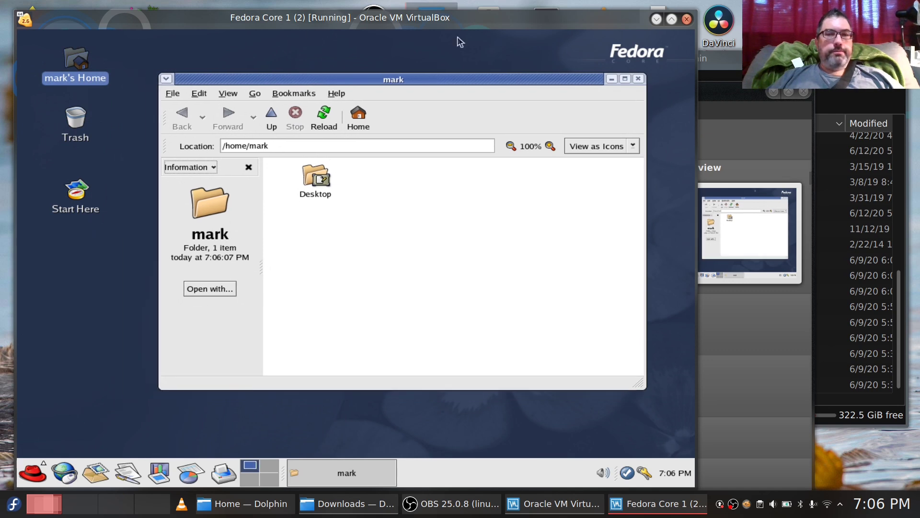
pyautogui.click(638, 78)
# Step: Open the desktop background preferences and set the picture option to Stretch
pyautogui.rightClick(320, 157)
pyautogui.moveTo(363, 278)
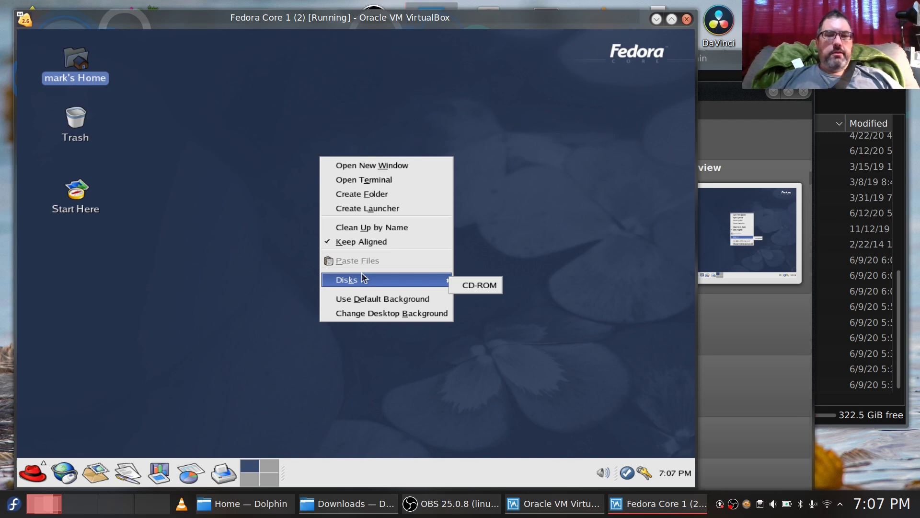
pyautogui.click(405, 313)
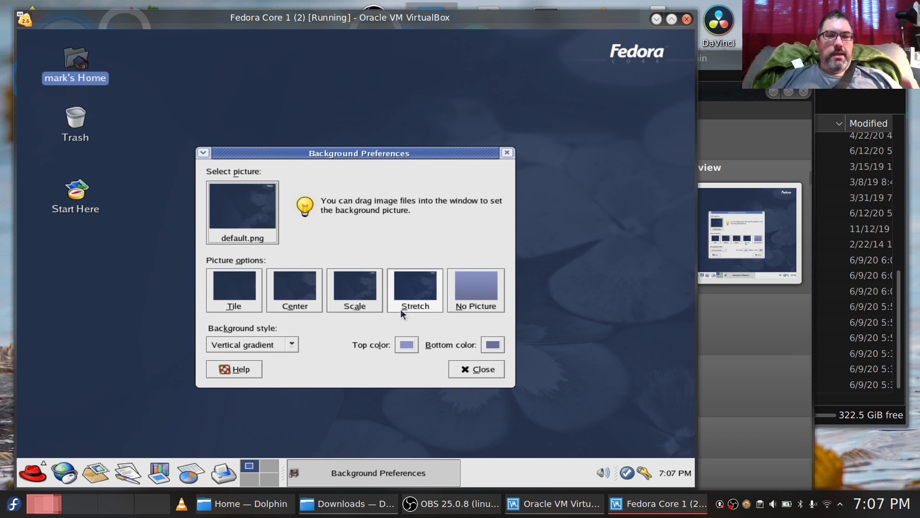
pyautogui.click(402, 308)
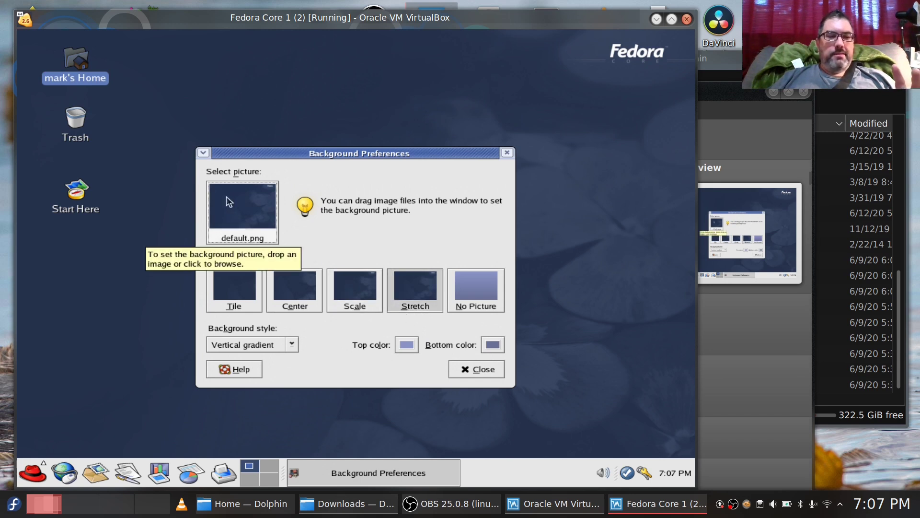
# Step: Browse for a background picture and preview dewdop_leaf.jpg, dragonfly.jpg, flowers_and_leaves.jpg, frosty_pipes.jpg and in_flight.jpg
pyautogui.click(265, 220)
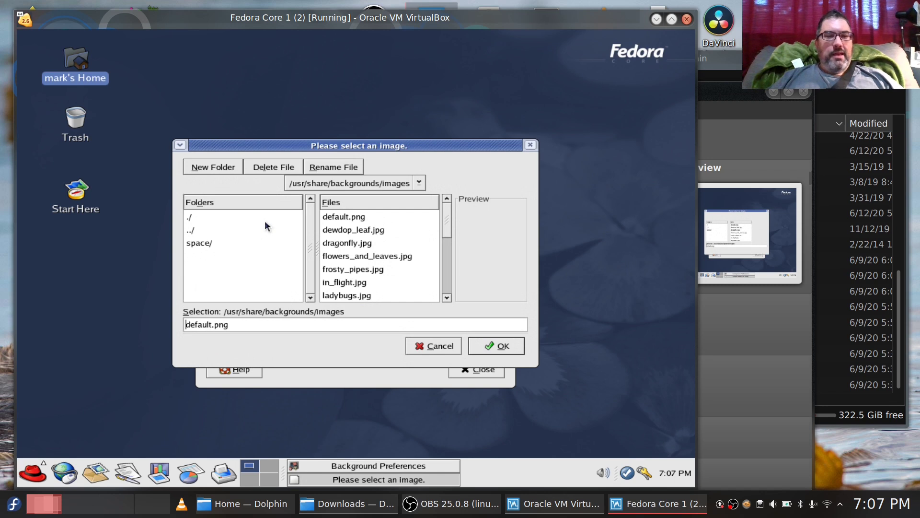
pyautogui.click(373, 231)
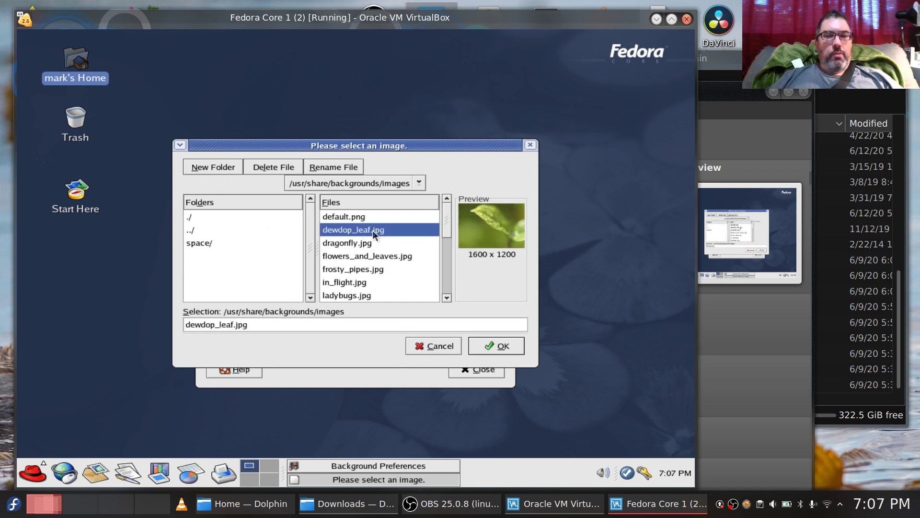
pyautogui.click(376, 243)
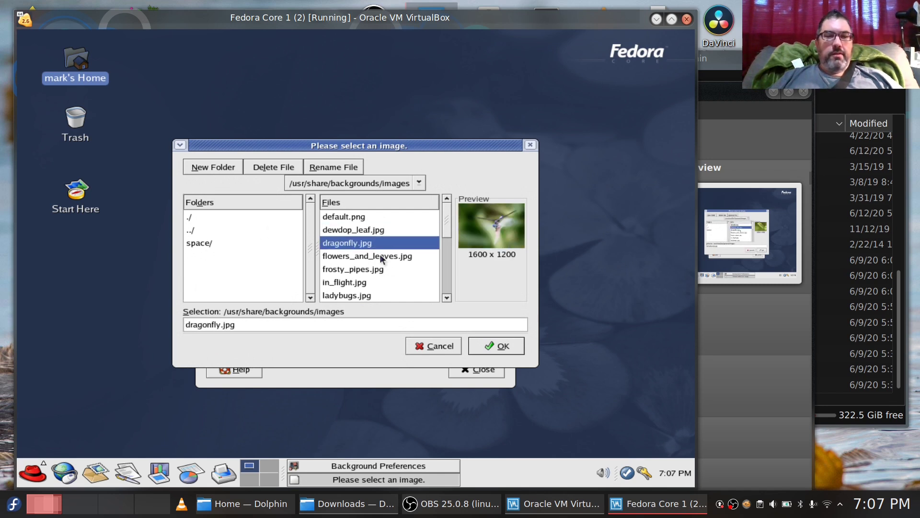
pyautogui.click(382, 257)
pyautogui.click(382, 270)
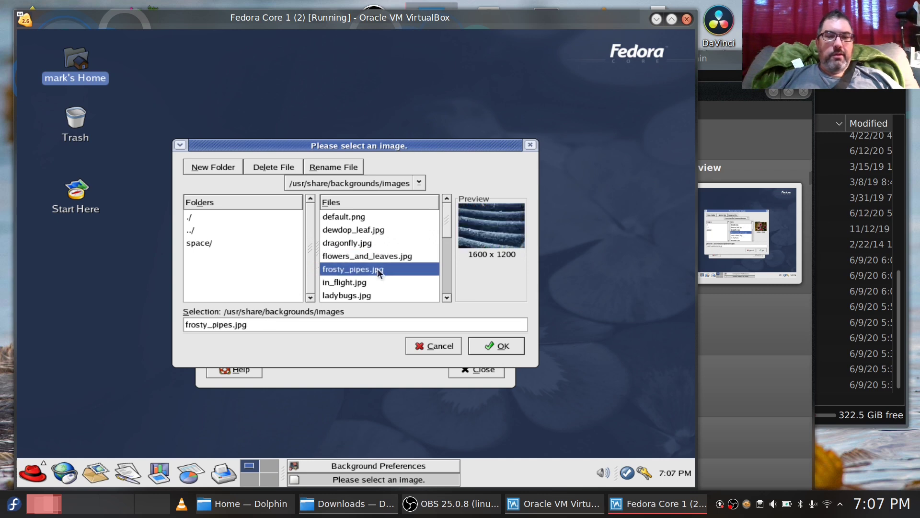
pyautogui.click(353, 282)
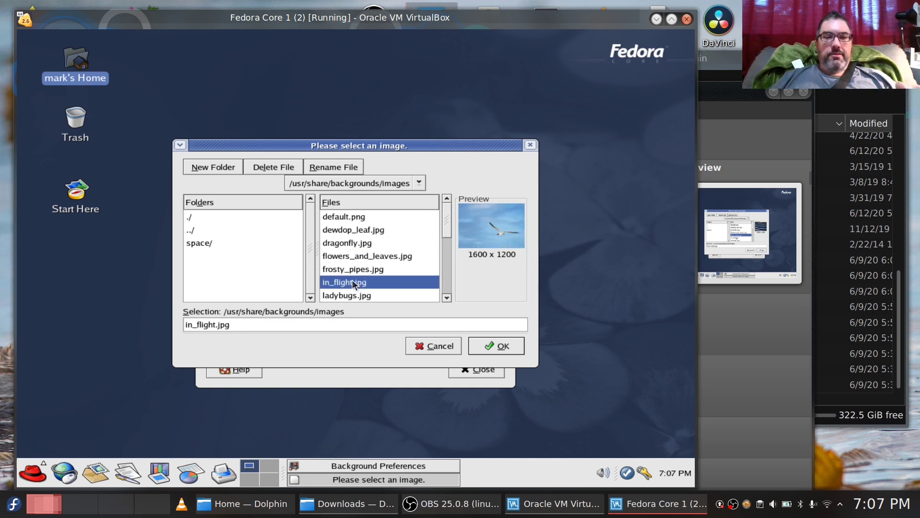
# Step: Preview the background images leafdrops.jpg, leaf_veins.jpg and lightrays2.png
pyautogui.click(447, 297)
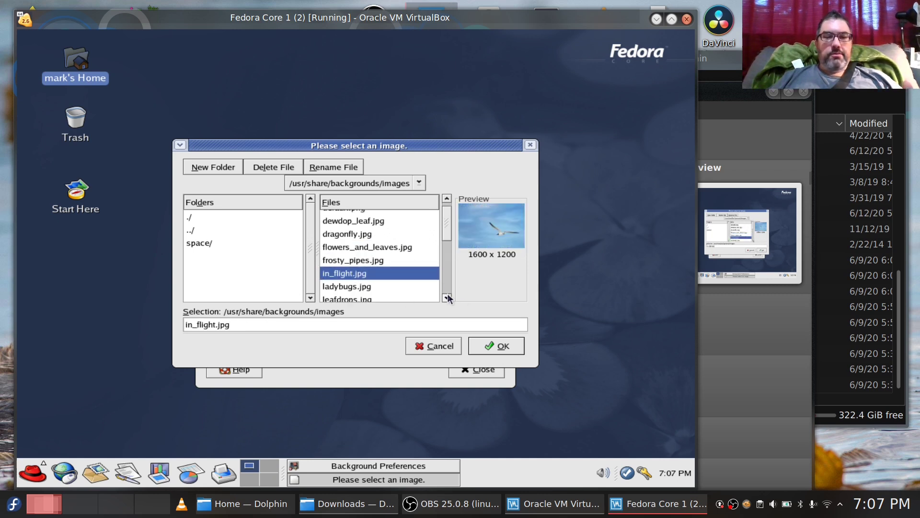
pyautogui.click(447, 297)
pyautogui.click(447, 297)
pyautogui.click(447, 297)
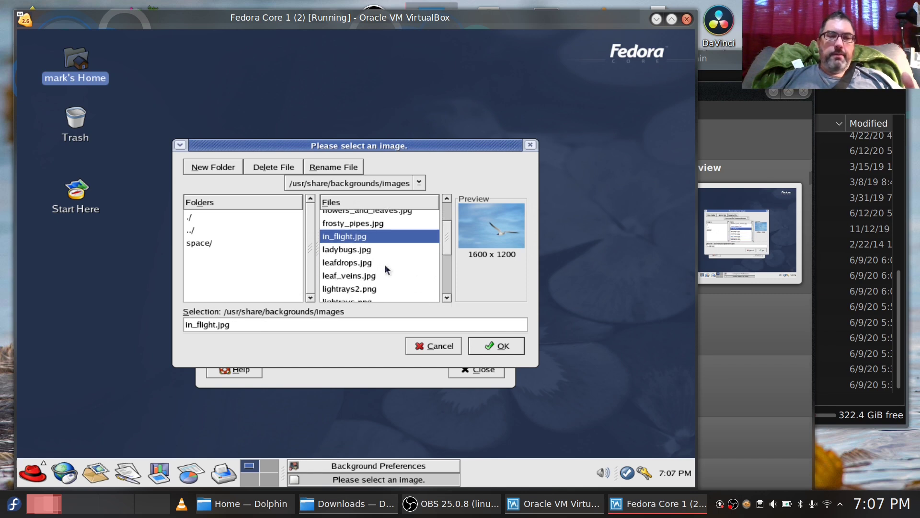
pyautogui.click(350, 263)
pyautogui.click(350, 277)
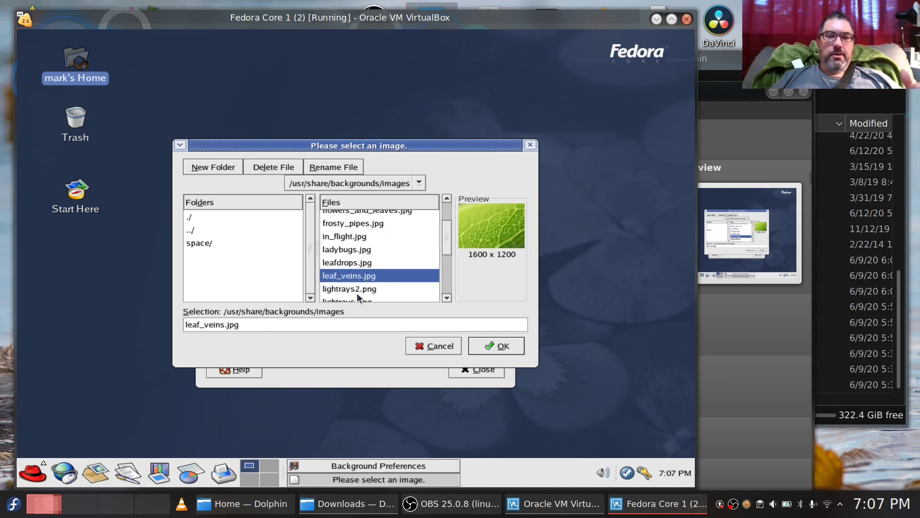
pyautogui.click(357, 290)
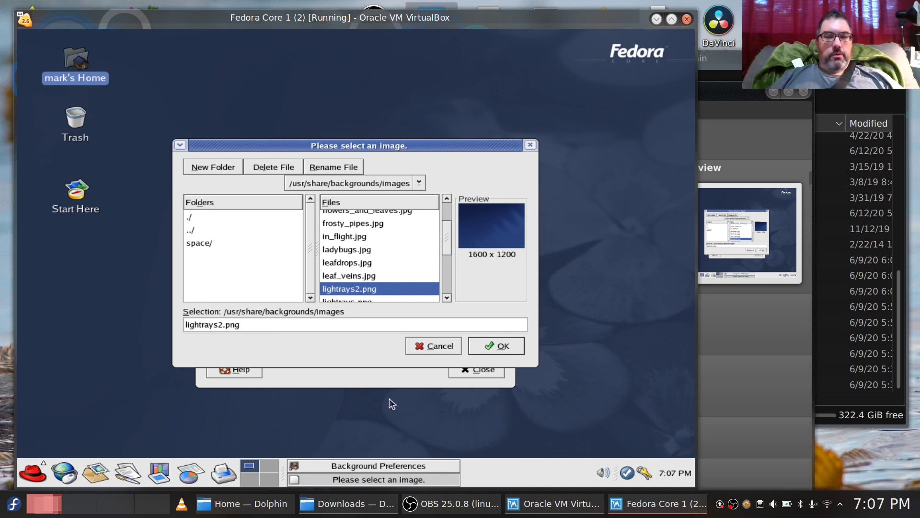
# Step: Preview the background images lightrays.png, raingutter.jpg and riverstreet_rail.jpg
pyautogui.click(445, 298)
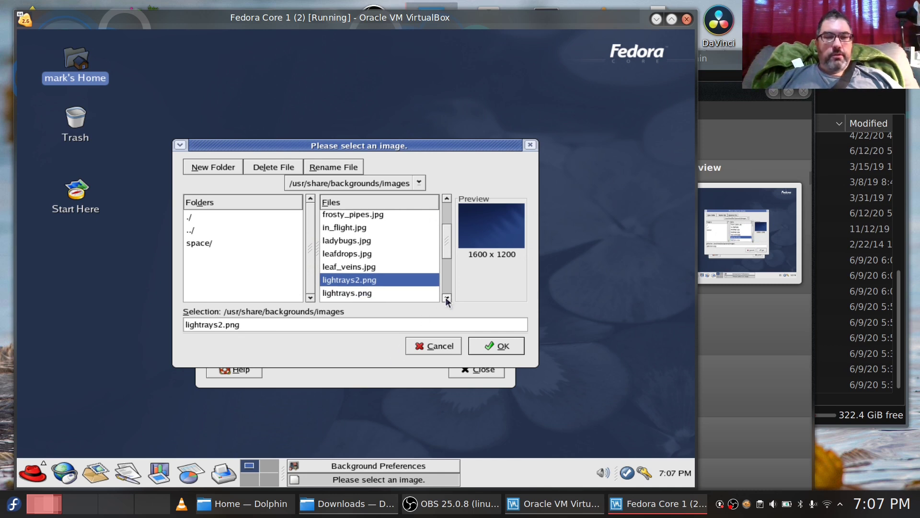
pyautogui.click(446, 298)
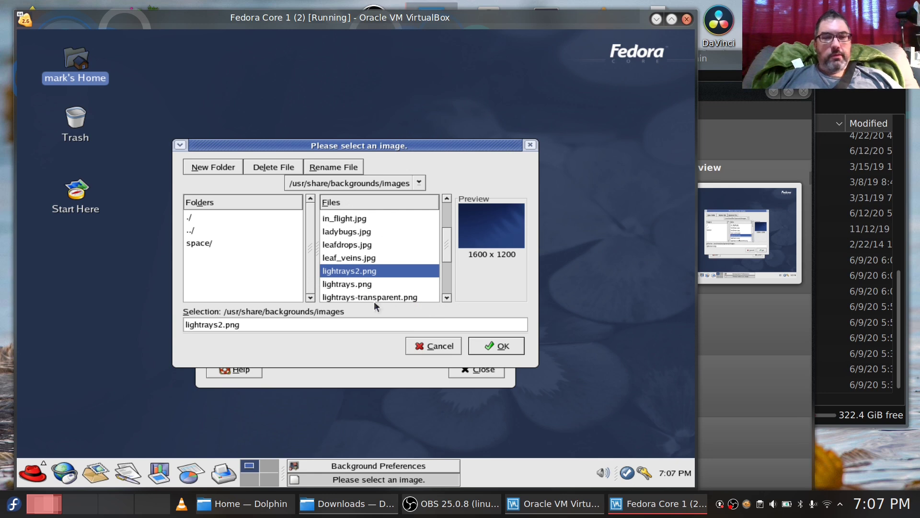
pyautogui.click(422, 284)
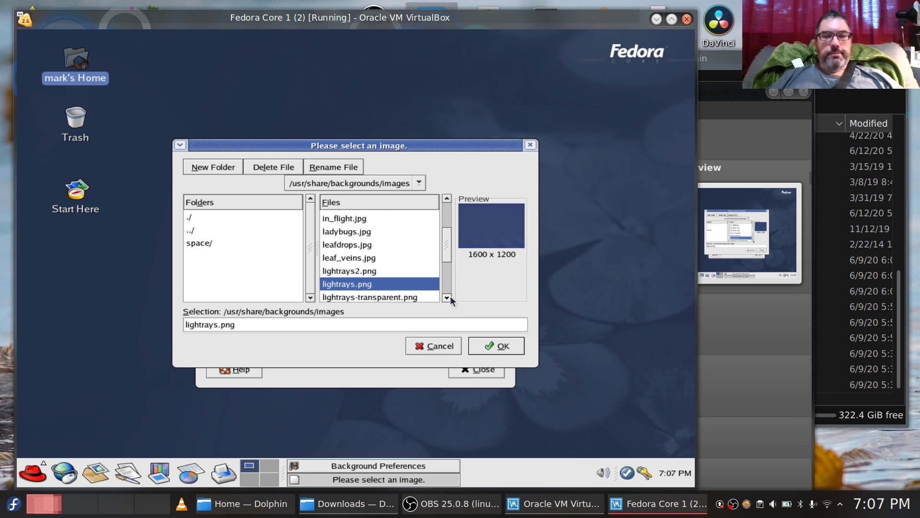
pyautogui.click(450, 295)
pyautogui.click(449, 295)
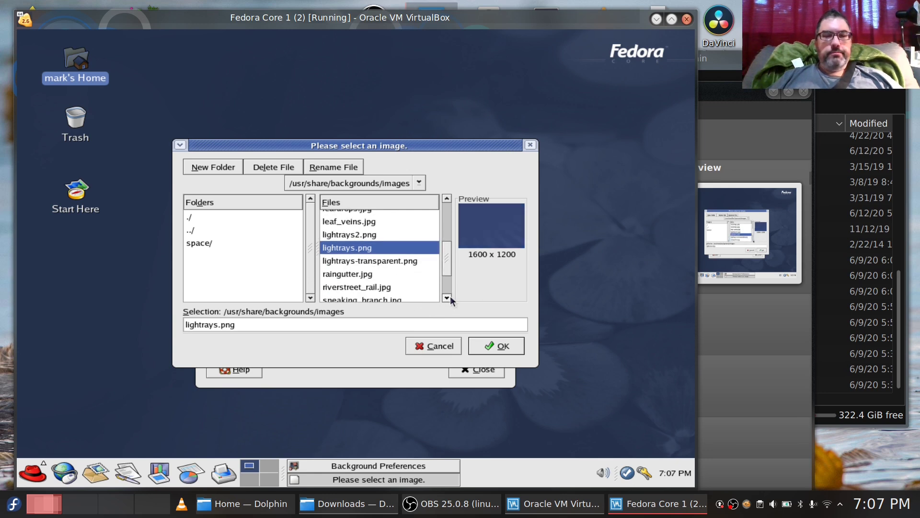
pyautogui.click(360, 274)
pyautogui.click(363, 286)
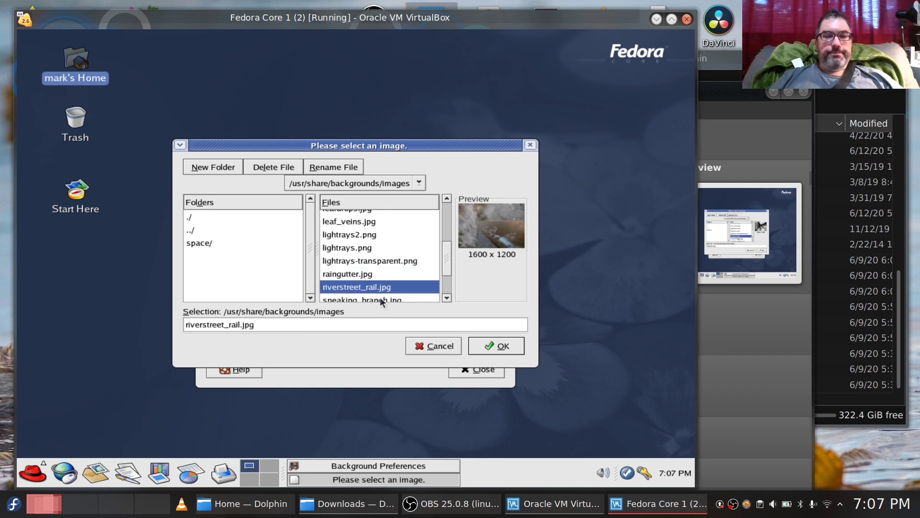
# Step: Preview sneaking_branch.jpg, set stone_bird.jpg as the desktop background and close the background preferences
pyautogui.click(450, 298)
pyautogui.click(450, 298)
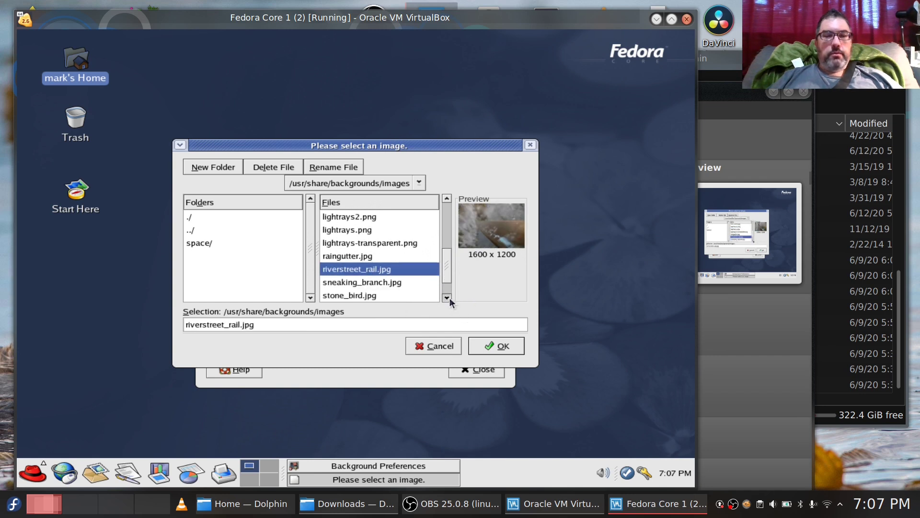
pyautogui.click(449, 297)
pyautogui.click(450, 298)
pyautogui.click(381, 265)
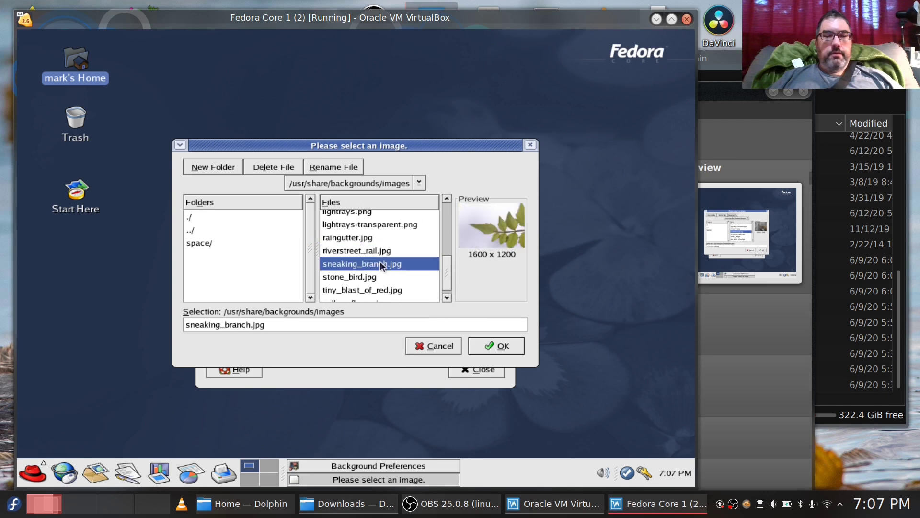
pyautogui.click(371, 277)
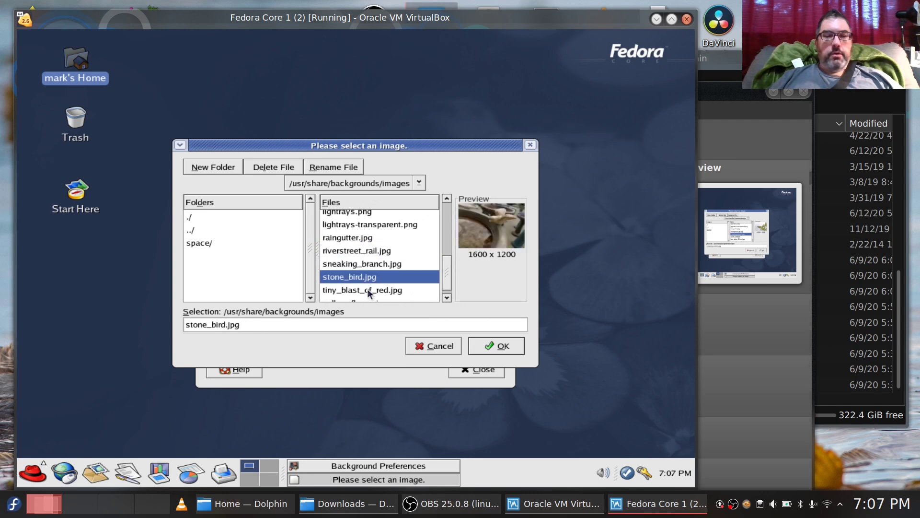
pyautogui.click(516, 346)
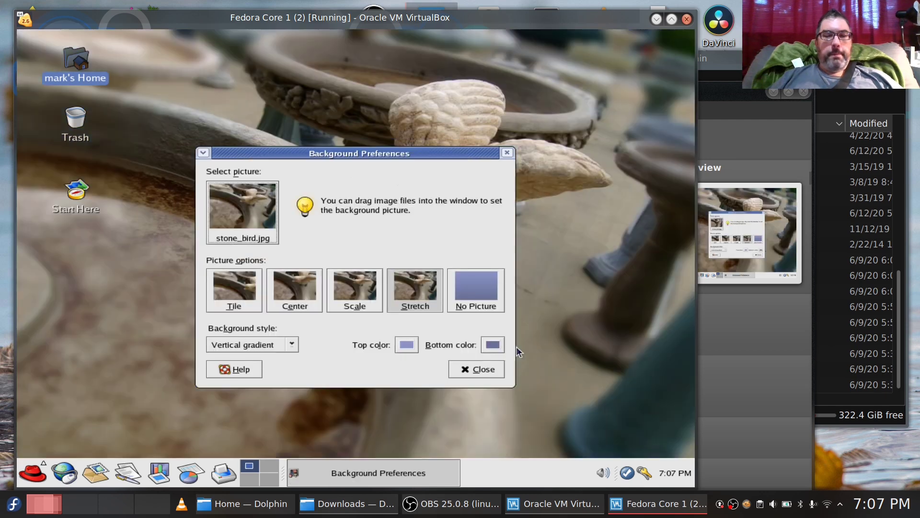
pyautogui.click(480, 370)
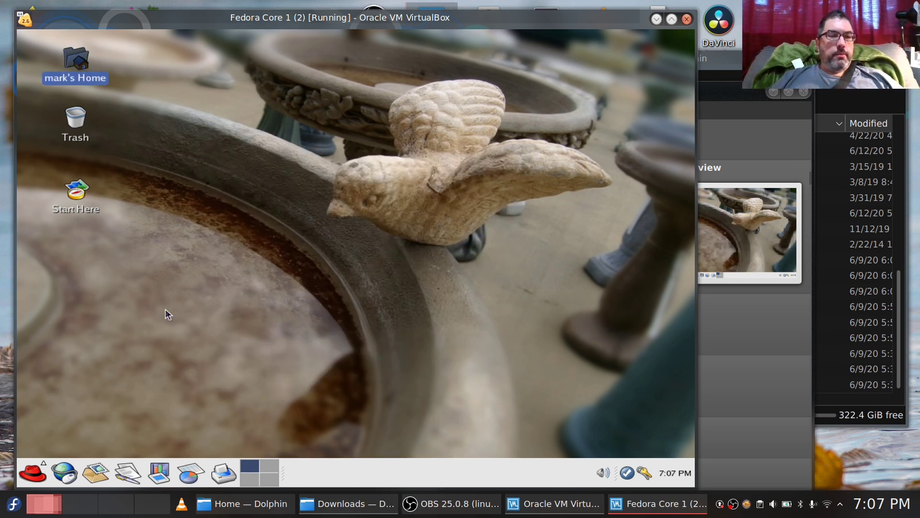
# Step: Launch the Dictionary accessory, move its window toward the desktop's centre and look up "linux"
pyautogui.click(27, 472)
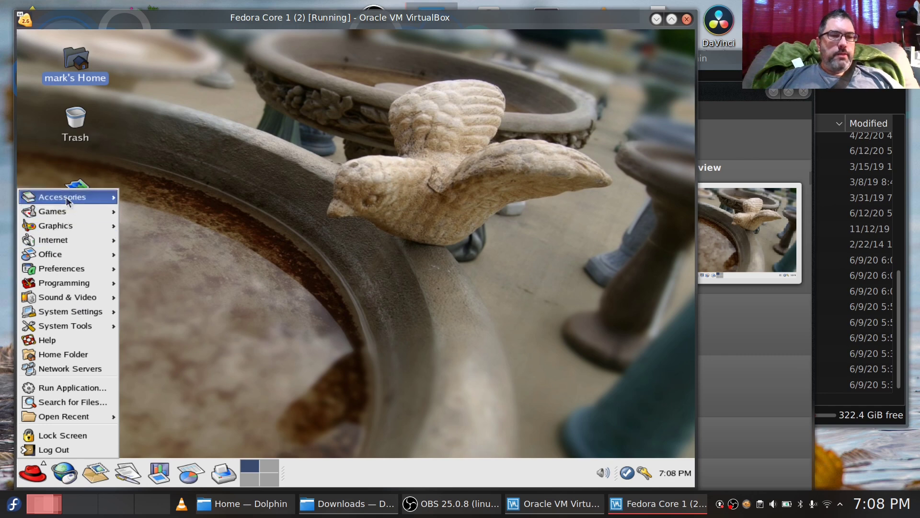
pyautogui.moveTo(66, 197)
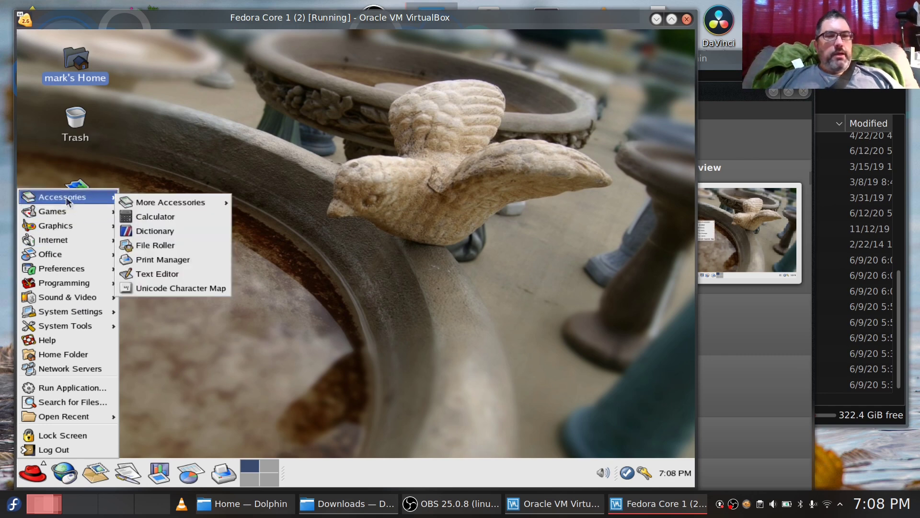
pyautogui.click(150, 230)
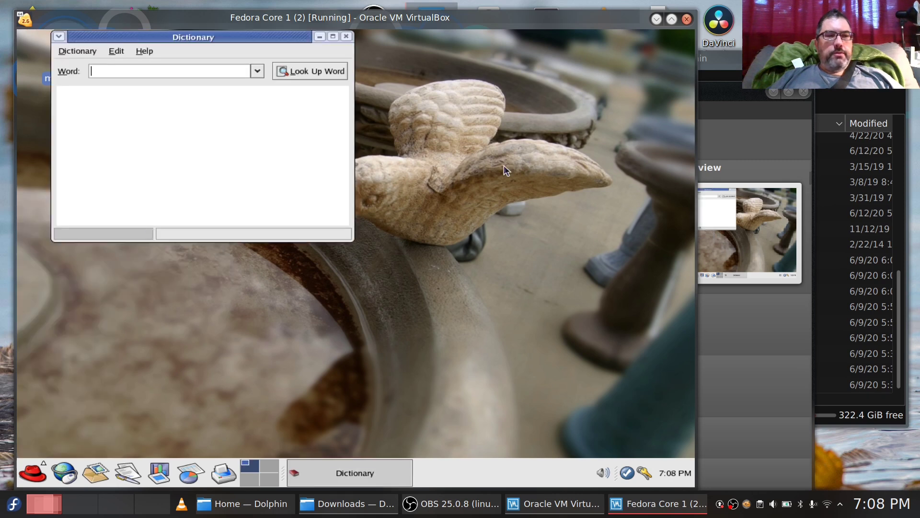
pyautogui.moveTo(237, 38); pyautogui.dragTo(532, 133)
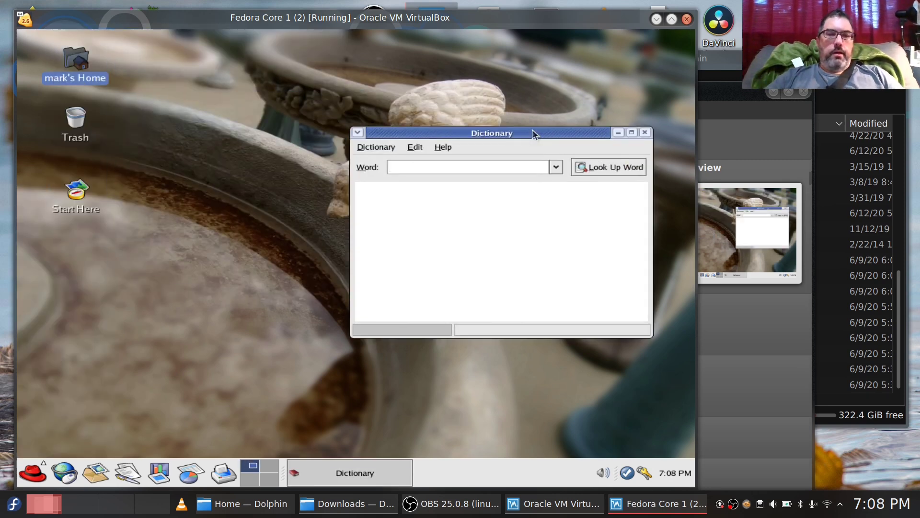
pyautogui.write('linux')
pyautogui.press('Return')
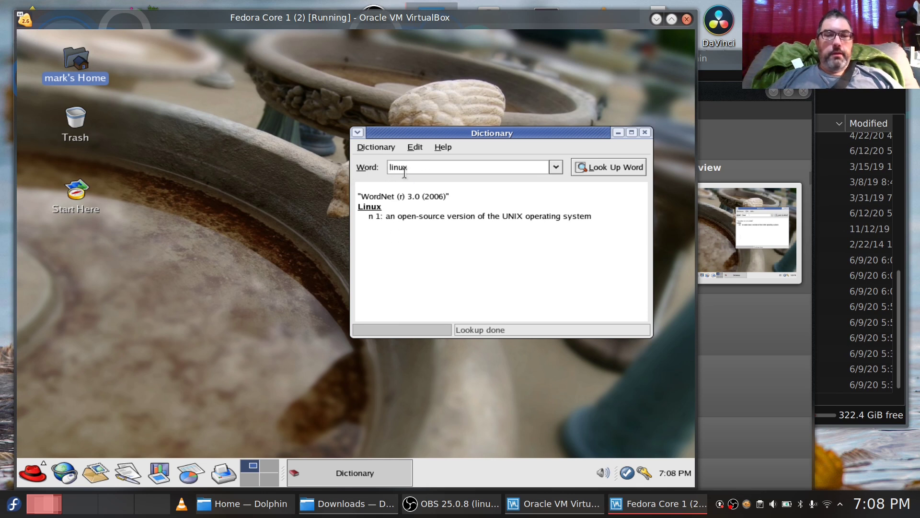
# Step: Look up "Operating System" in the Dictionary and close the application
pyautogui.moveTo(410, 171); pyautogui.dragTo(372, 167)
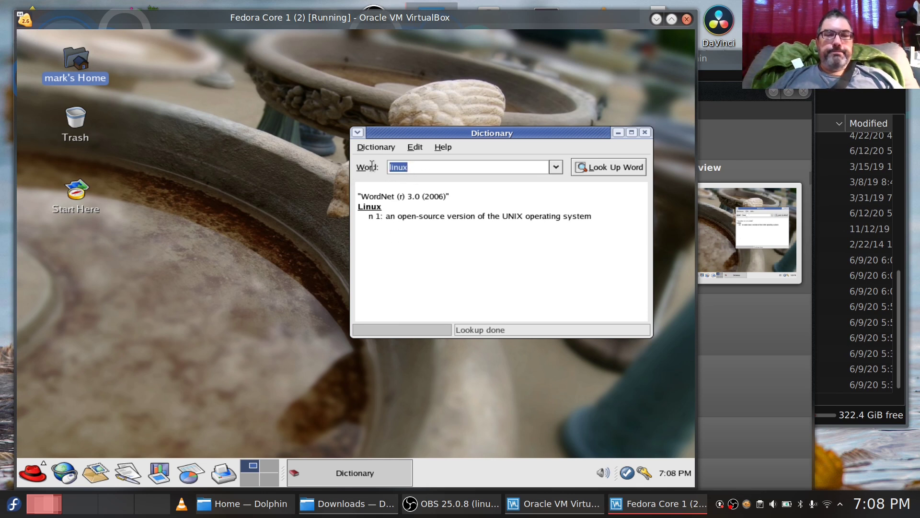
pyautogui.write('O')
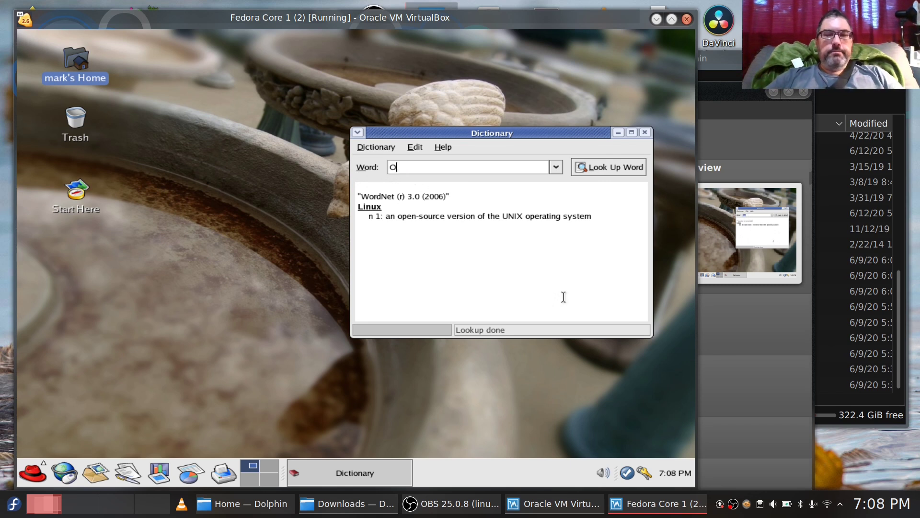
pyautogui.write('perating System')
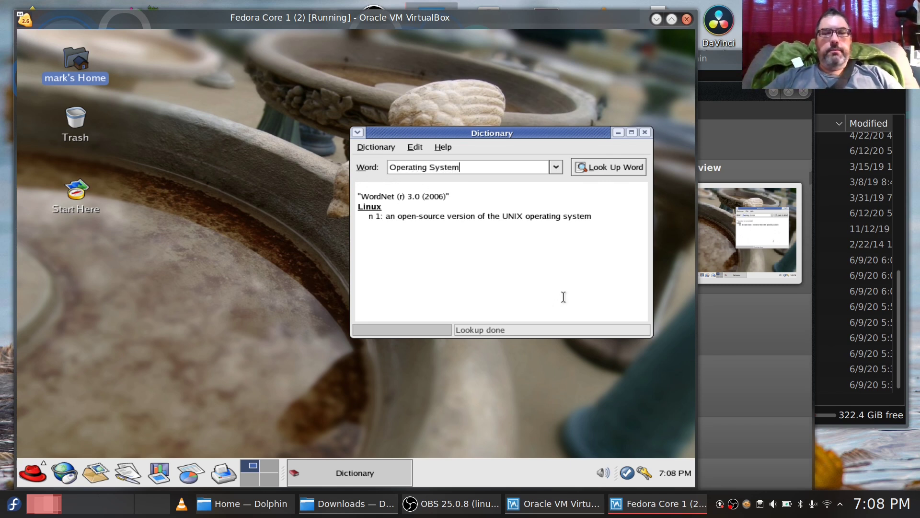
pyautogui.press('Return')
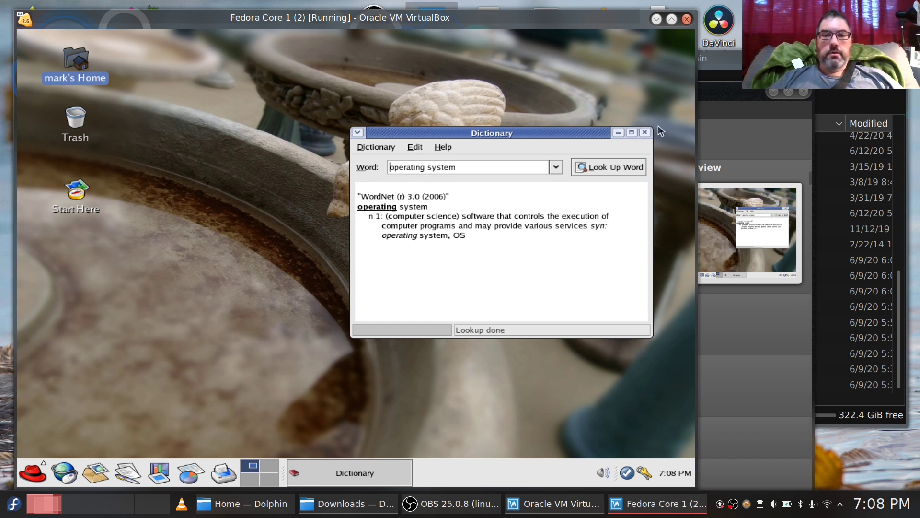
pyautogui.click(645, 133)
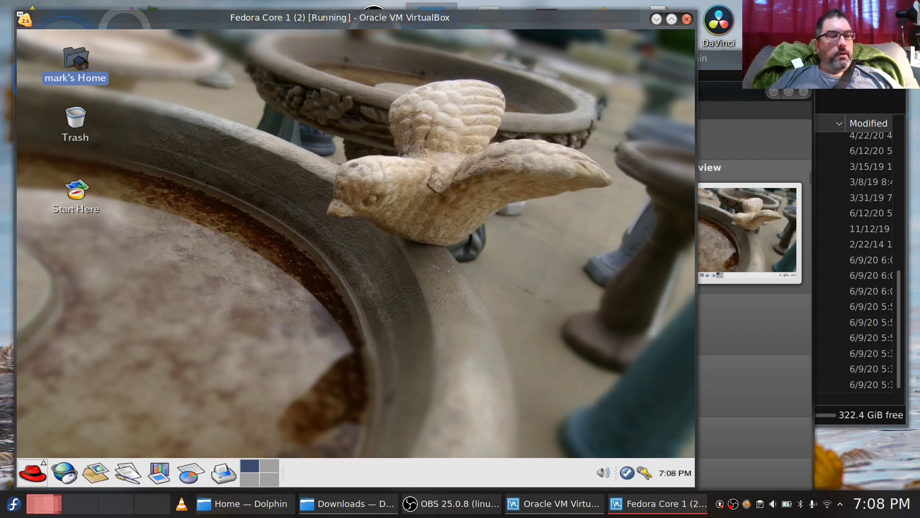
# Step: Launch the Calculator accessory to view its basic mode and close it
pyautogui.click(19, 483)
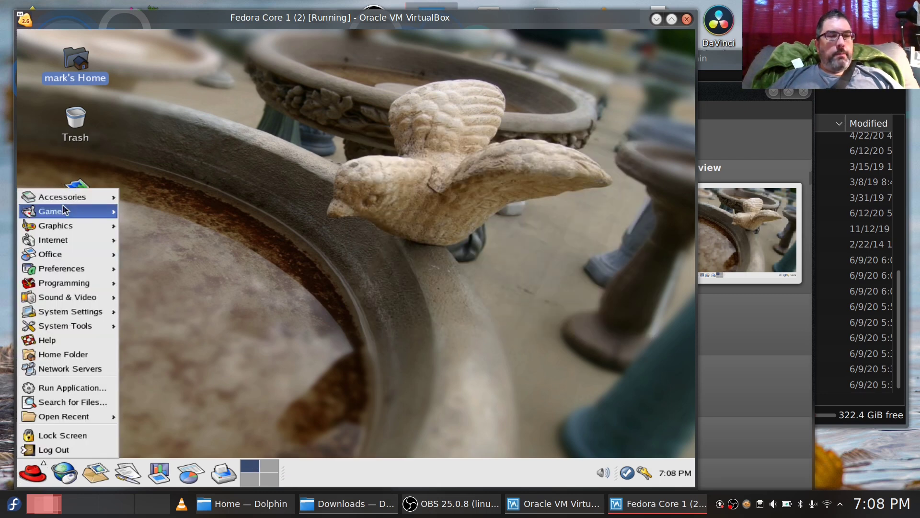
pyautogui.moveTo(65, 205)
pyautogui.click(140, 217)
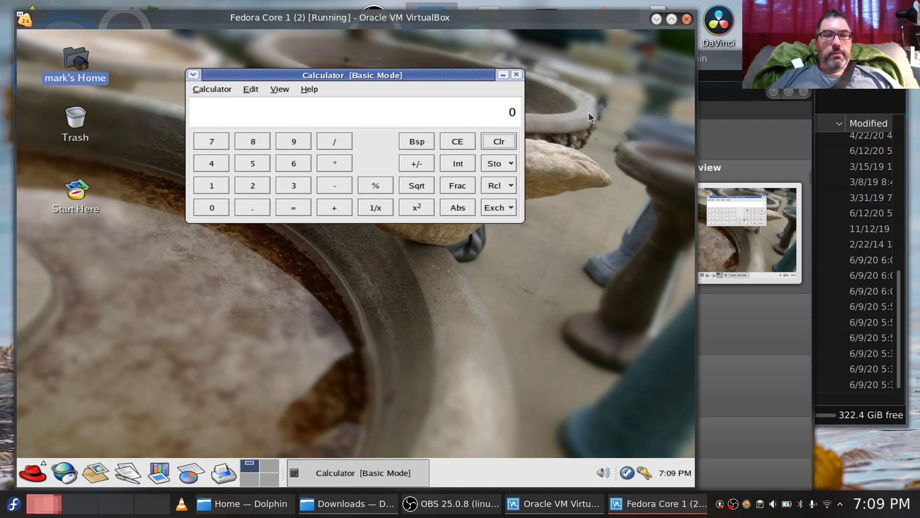
pyautogui.click(516, 75)
# Step: Launch the Text Editor accessory, move its window toward the desktop's centre and close it
pyautogui.click(32, 472)
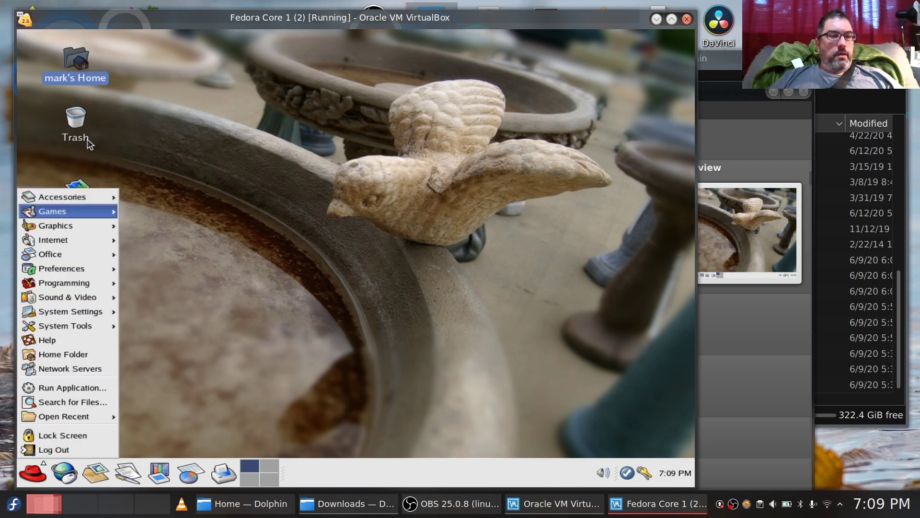
pyautogui.moveTo(45, 201)
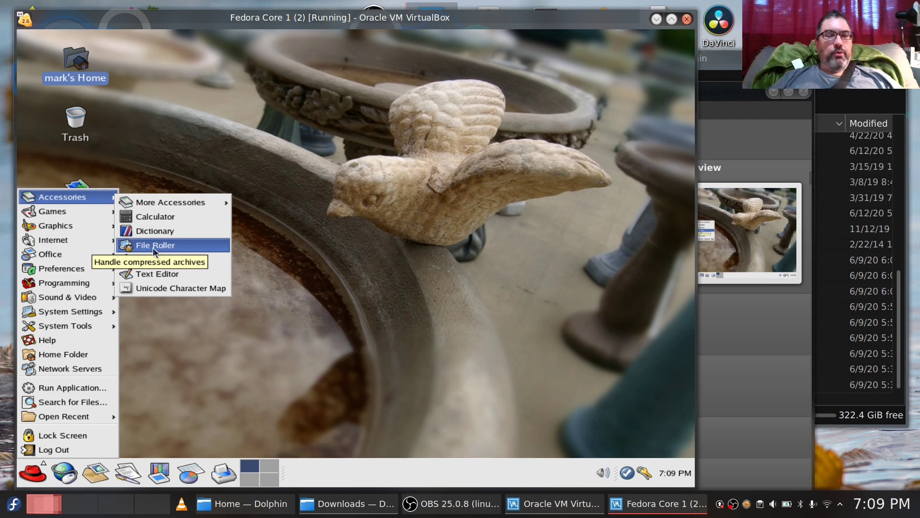
pyautogui.click(152, 274)
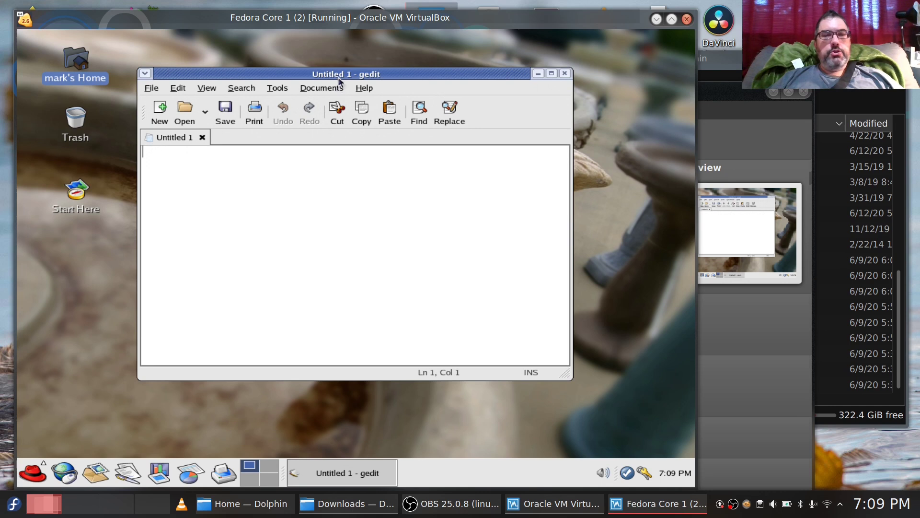
pyautogui.moveTo(340, 75); pyautogui.dragTo(389, 103)
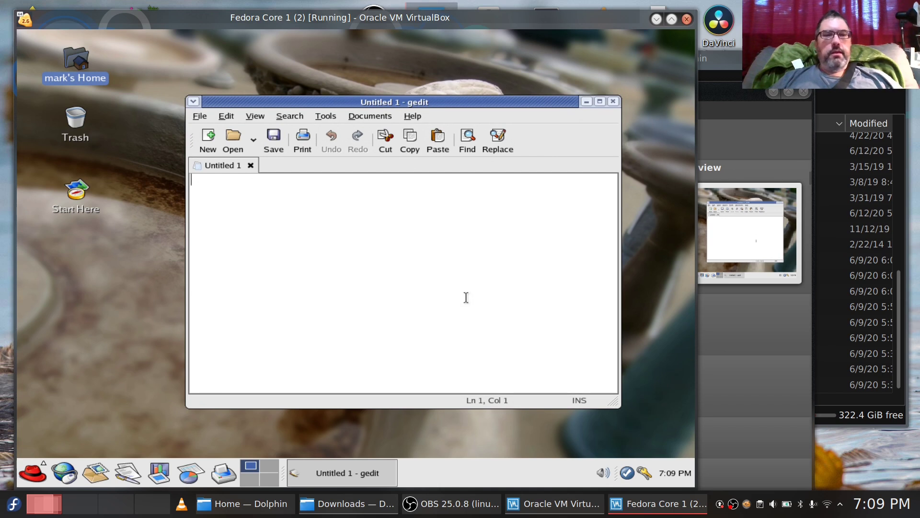
pyautogui.click(613, 101)
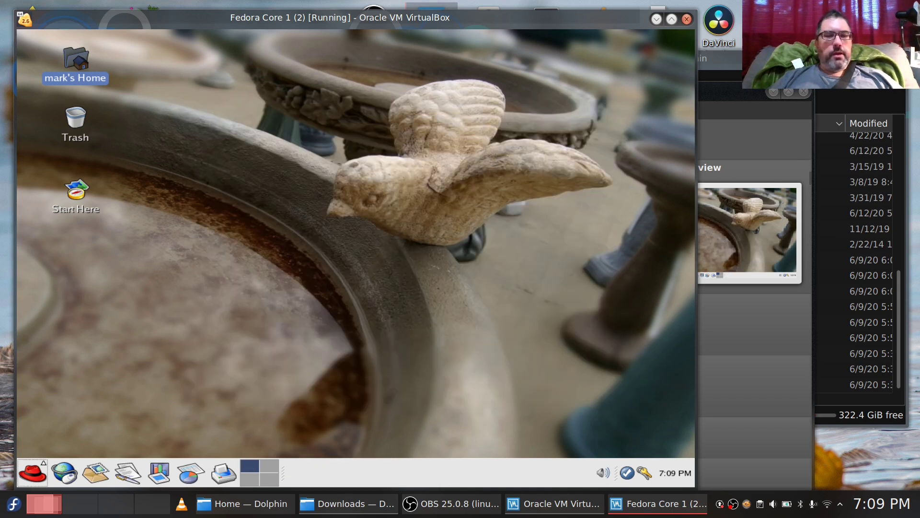
# Step: Launch the Print Manager, agree to run the printer configuration tool and authorize it with the root password
pyautogui.click(24, 477)
pyautogui.moveTo(80, 200)
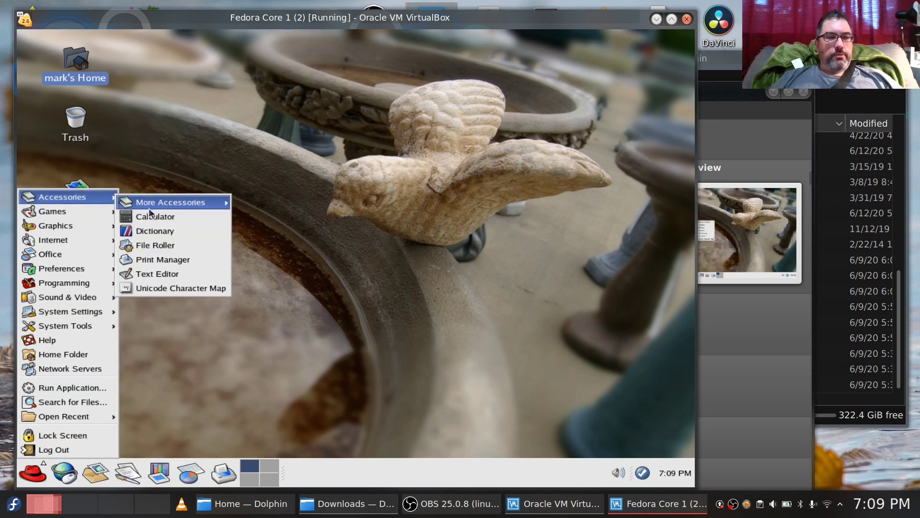
pyautogui.click(154, 260)
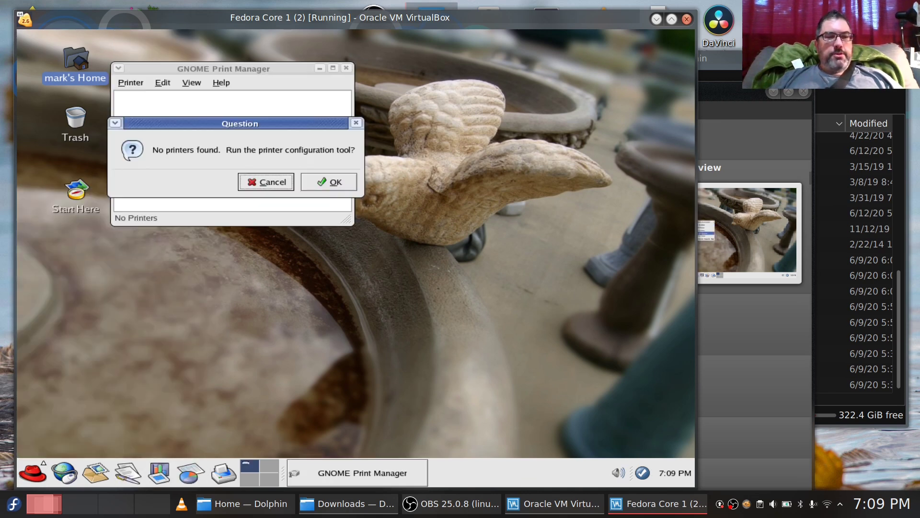
pyautogui.click(325, 185)
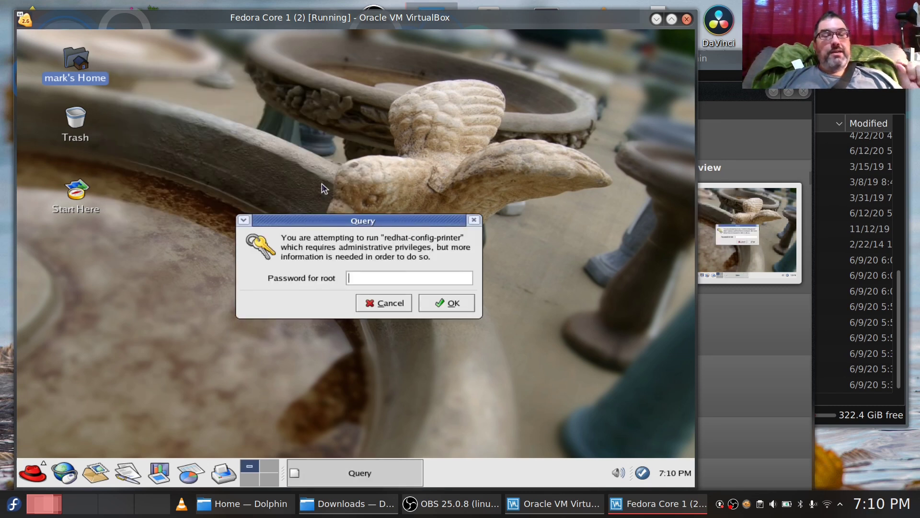
pyautogui.write('****')
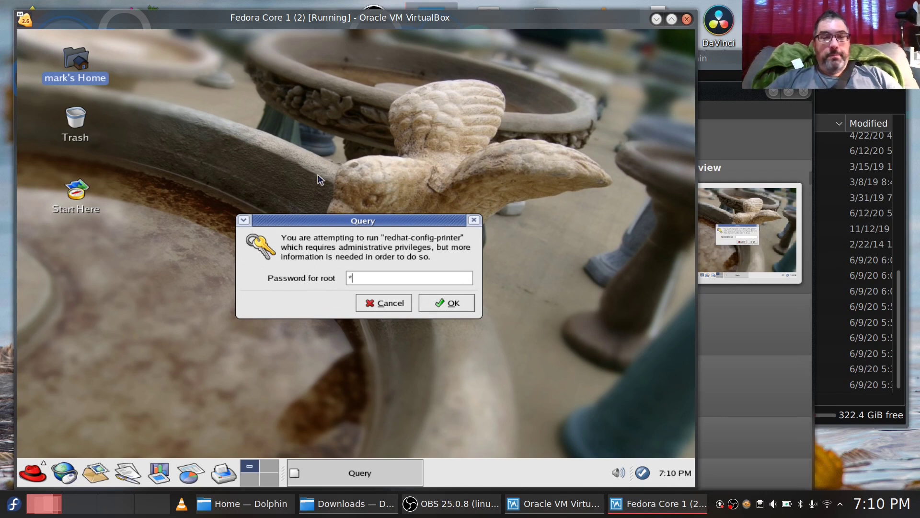
pyautogui.write('******')
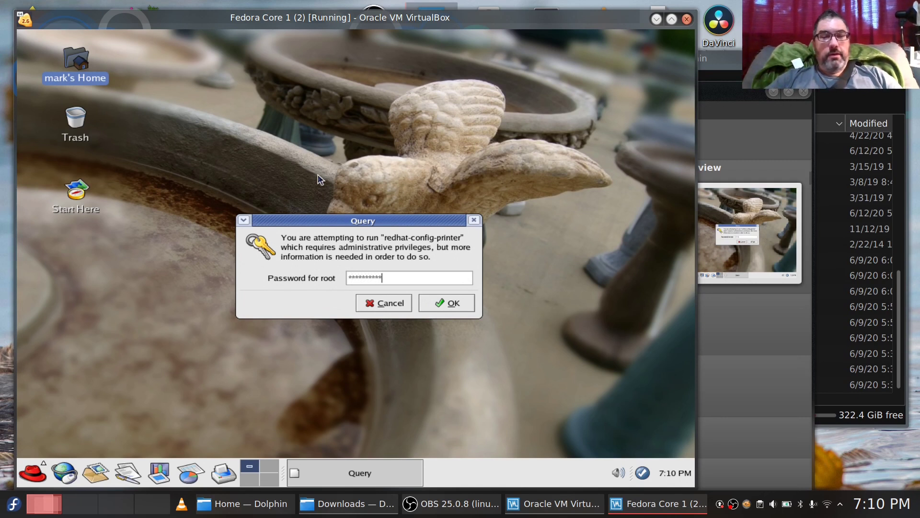
pyautogui.press('Return')
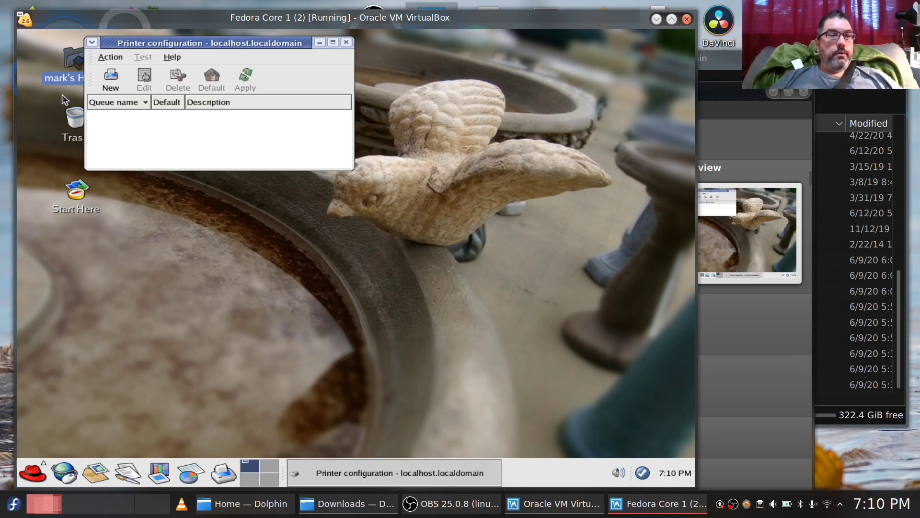
# Step: Enlarge the Printer configuration window, start adding a new print queue and continue past the introduction
pyautogui.moveTo(354, 170); pyautogui.dragTo(432, 302)
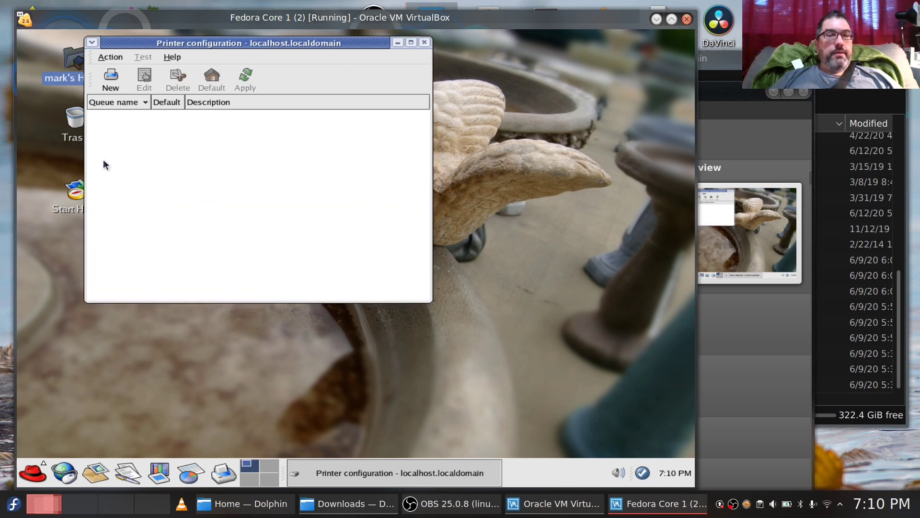
pyautogui.click(111, 79)
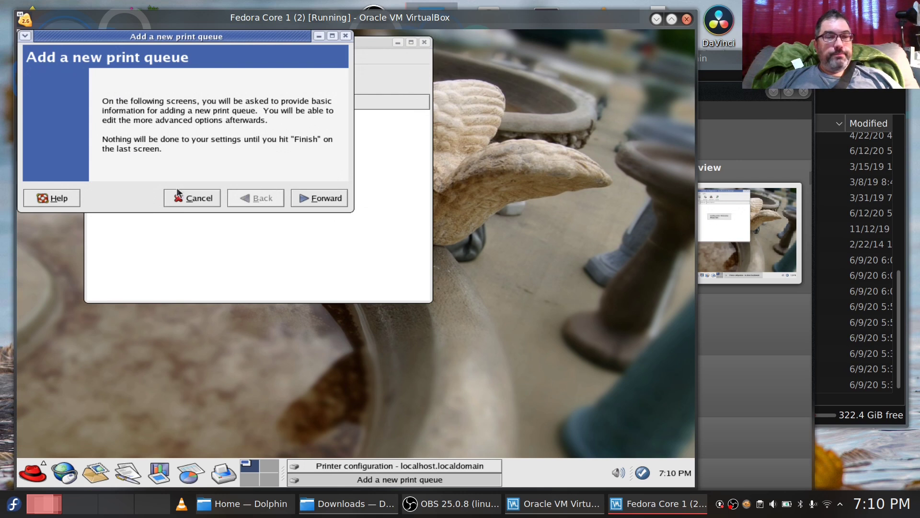
pyautogui.click(338, 200)
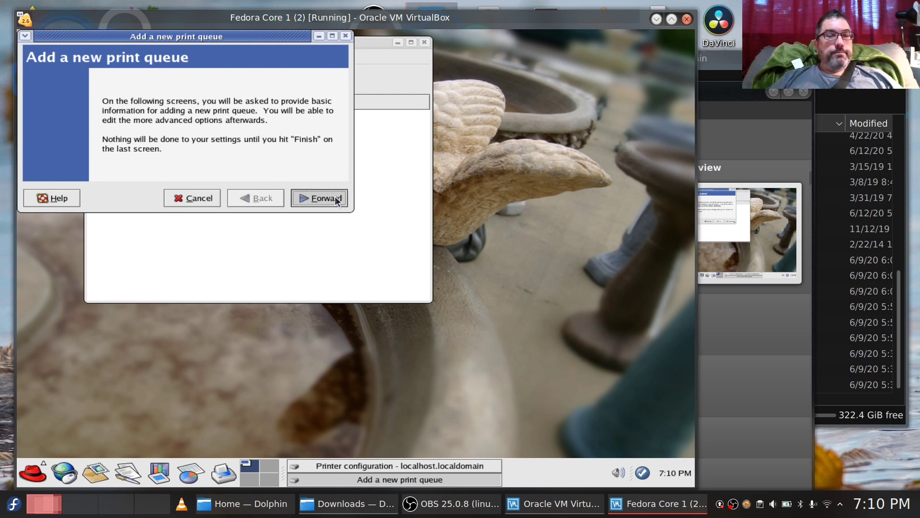
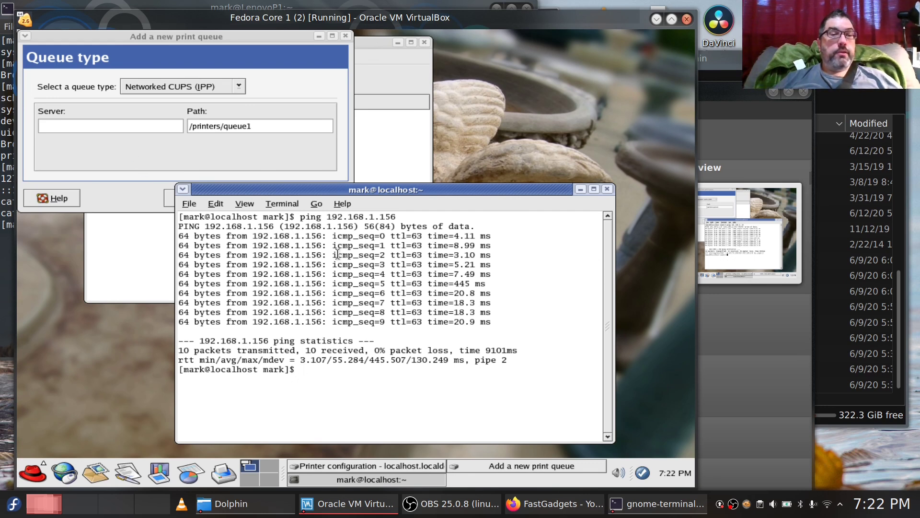
# Step: Set the Networked CUPS (IPP) queue's server to 192.168.1.156 and continue to the printer model selection
pyautogui.click(90, 125)
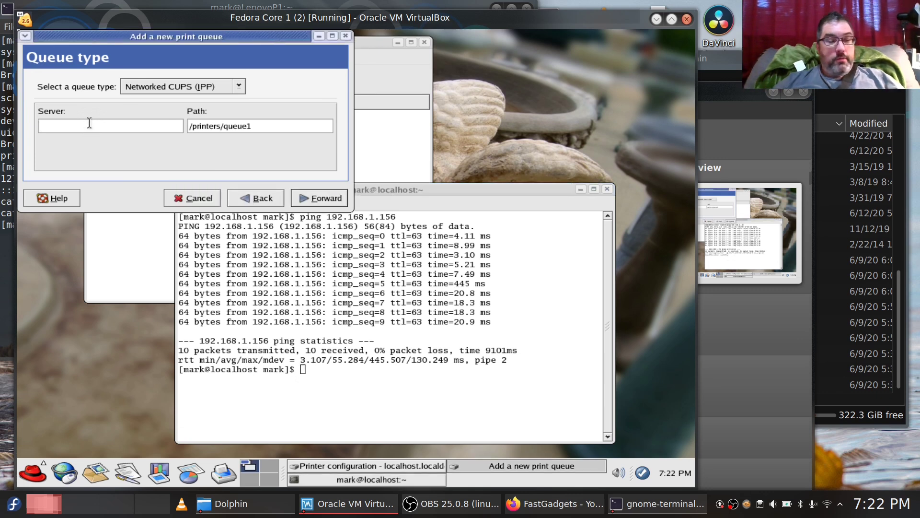
pyautogui.write('192.168.1.156')
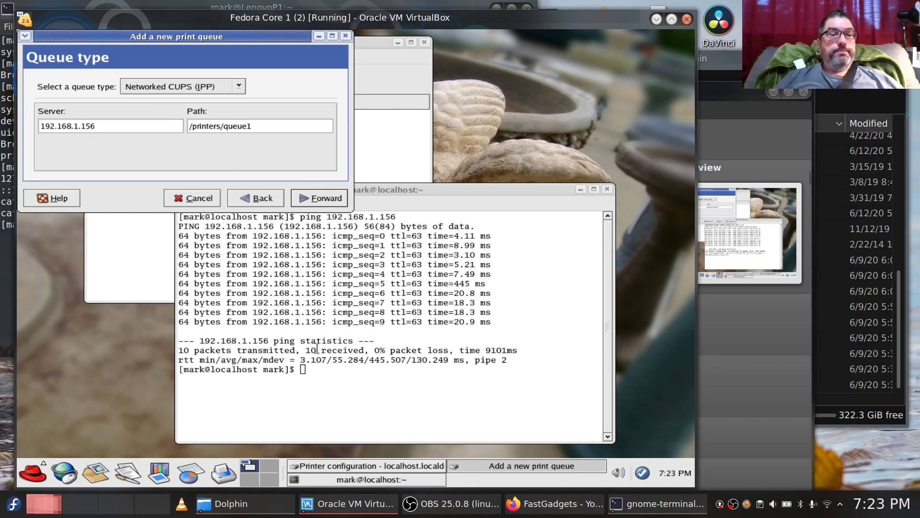
pyautogui.click(303, 199)
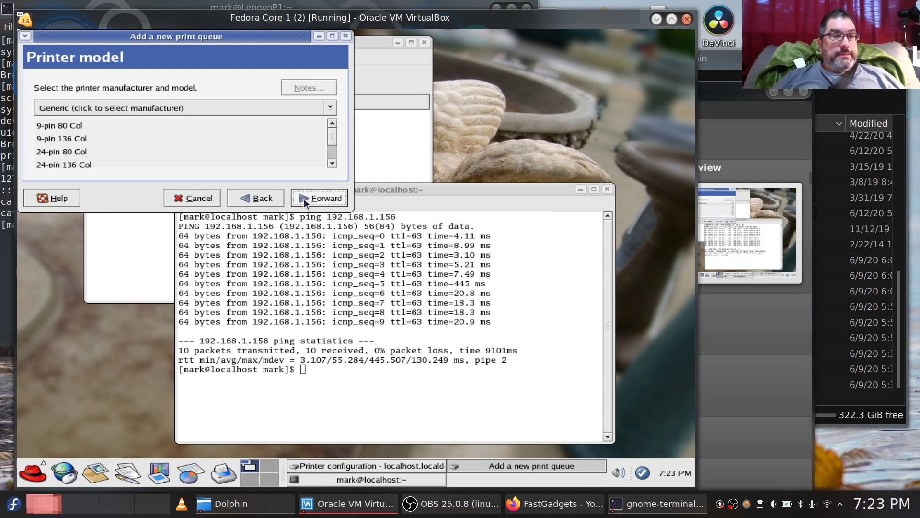
# Step: Look through the list of Generic printer models for a suitable driver
pyautogui.click(332, 165)
pyautogui.click(332, 165)
pyautogui.click(332, 165)
pyautogui.click(333, 165)
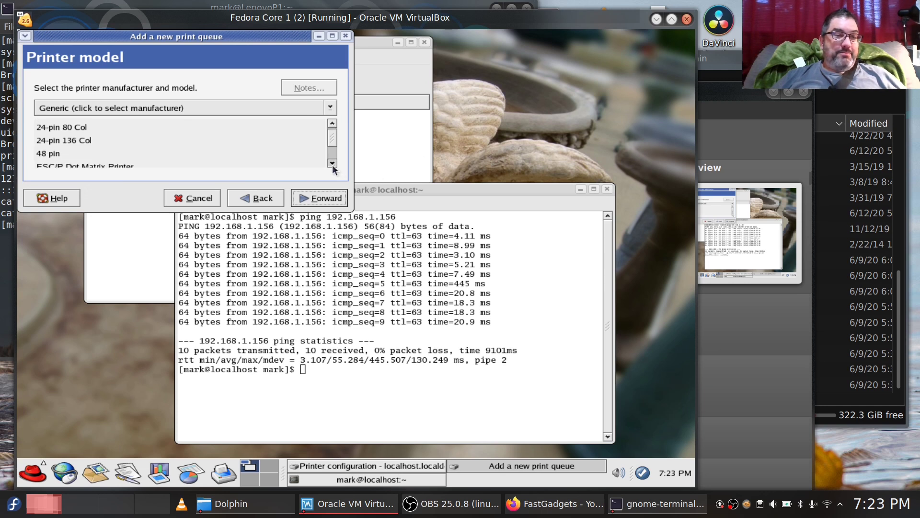
pyautogui.click(333, 165)
pyautogui.click(333, 165)
pyautogui.click(333, 165)
pyautogui.click(333, 165)
pyautogui.click(333, 165)
pyautogui.click(332, 165)
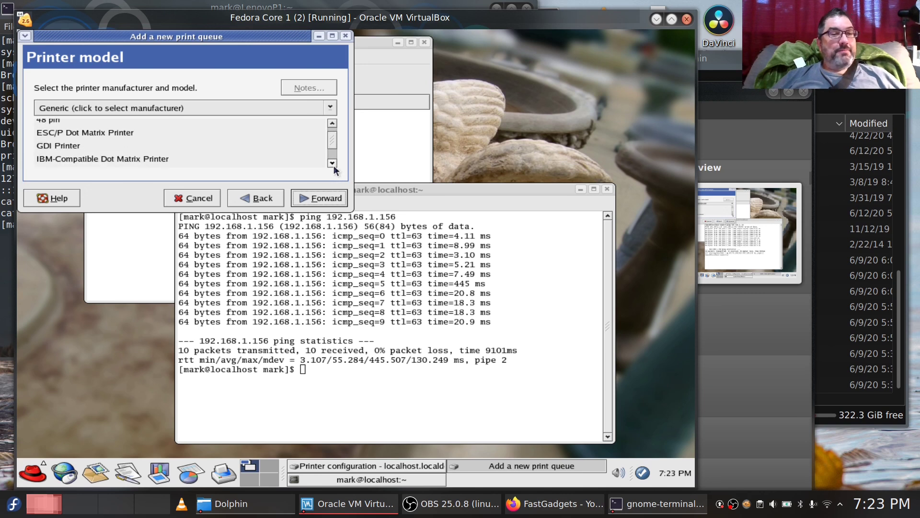
pyautogui.click(332, 165)
pyautogui.click(333, 165)
pyautogui.click(332, 165)
pyautogui.click(332, 165)
pyautogui.click(332, 165)
pyautogui.click(332, 164)
pyautogui.click(332, 165)
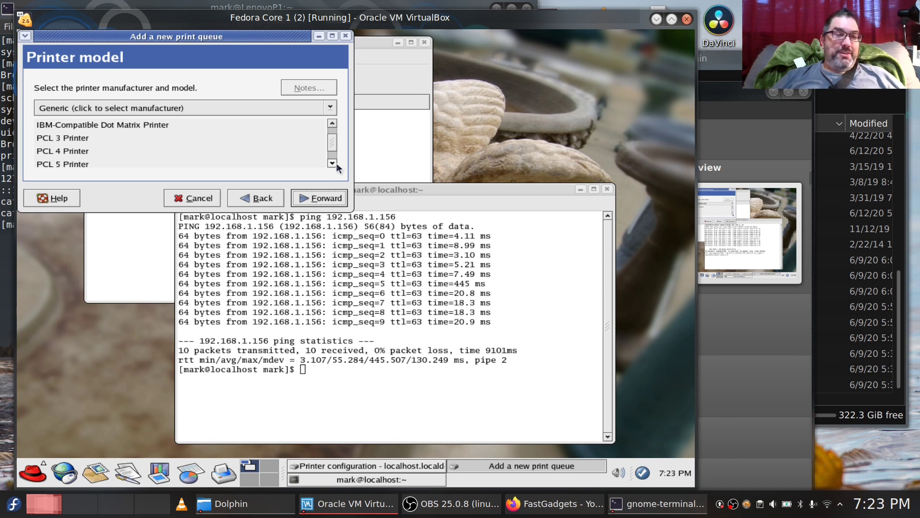
pyautogui.click(333, 164)
pyautogui.click(333, 163)
pyautogui.click(333, 163)
pyautogui.click(332, 163)
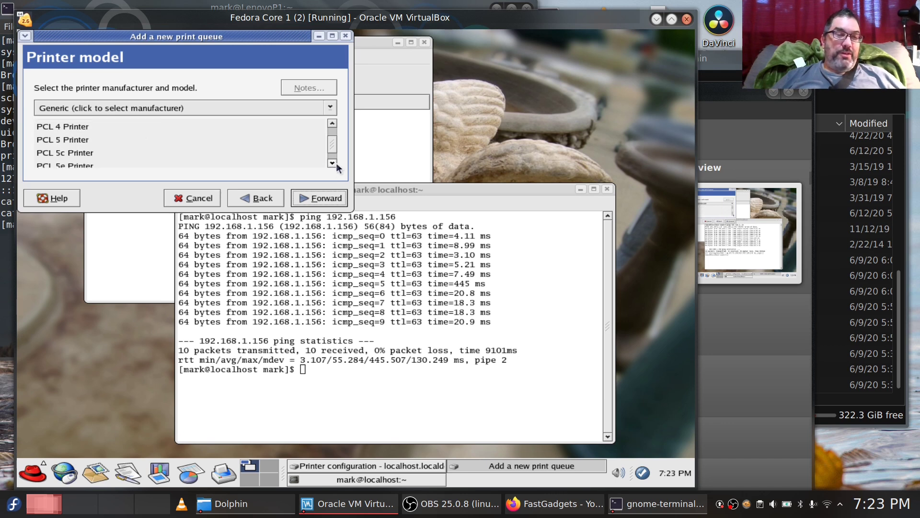
pyautogui.click(332, 164)
pyautogui.click(332, 163)
pyautogui.click(333, 164)
pyautogui.click(333, 164)
pyautogui.click(333, 163)
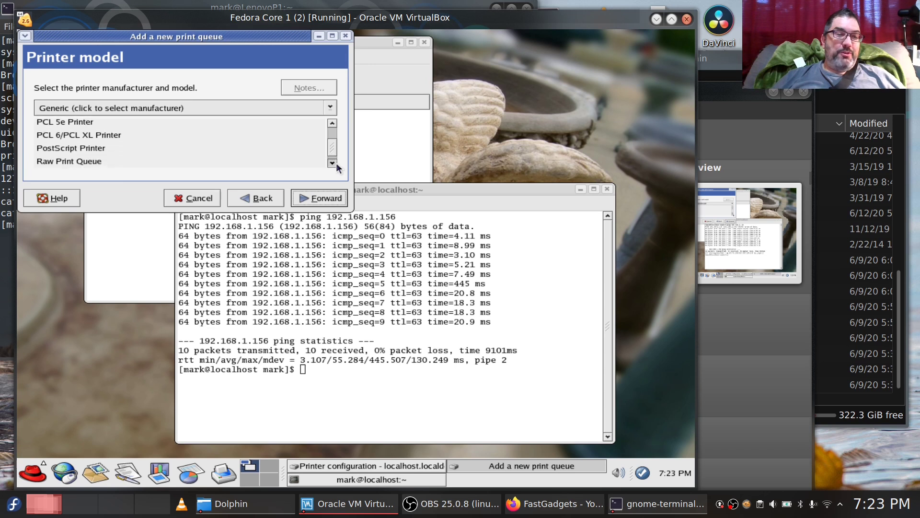
pyautogui.click(333, 164)
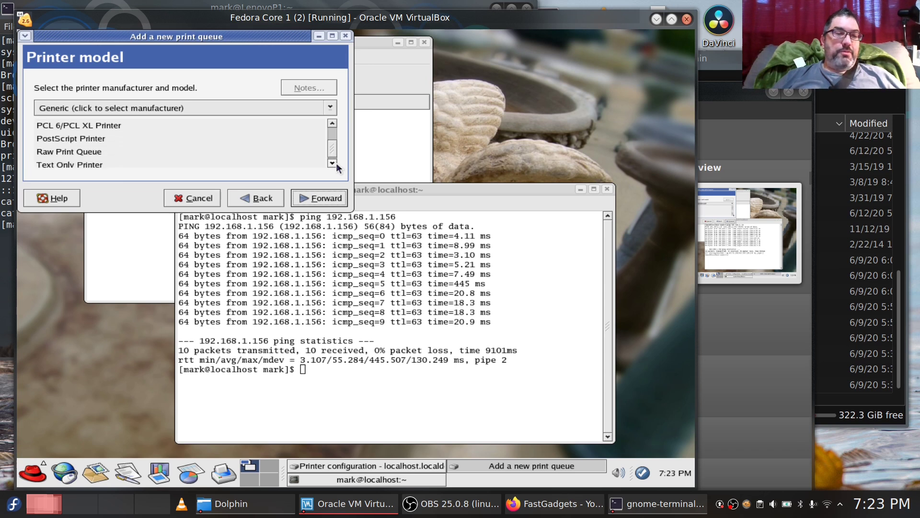
pyautogui.click(336, 163)
pyautogui.click(335, 163)
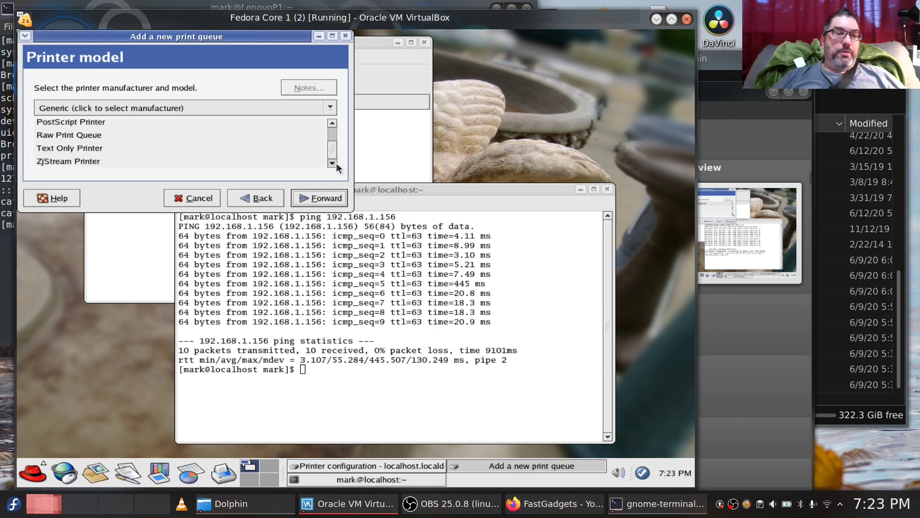
# Step: Select Brother as the printer manufacturer and look through its HL models
pyautogui.click(331, 108)
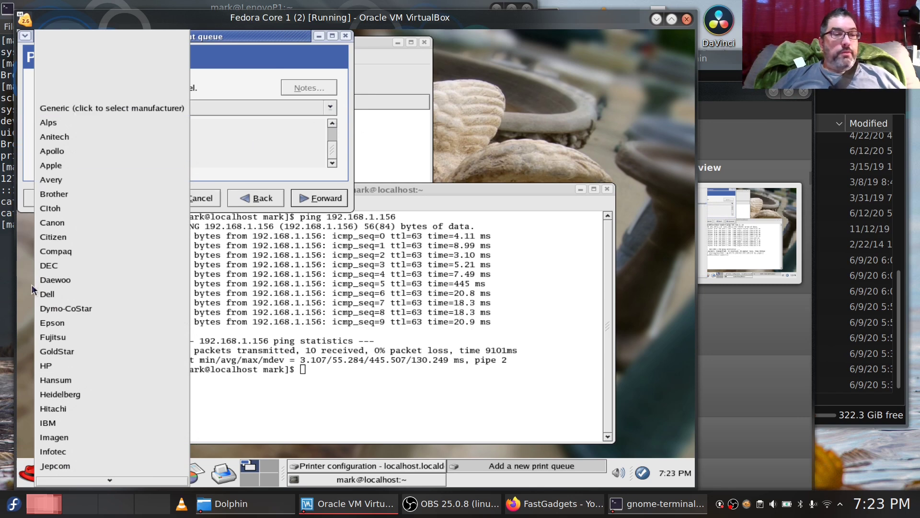
pyautogui.click(53, 193)
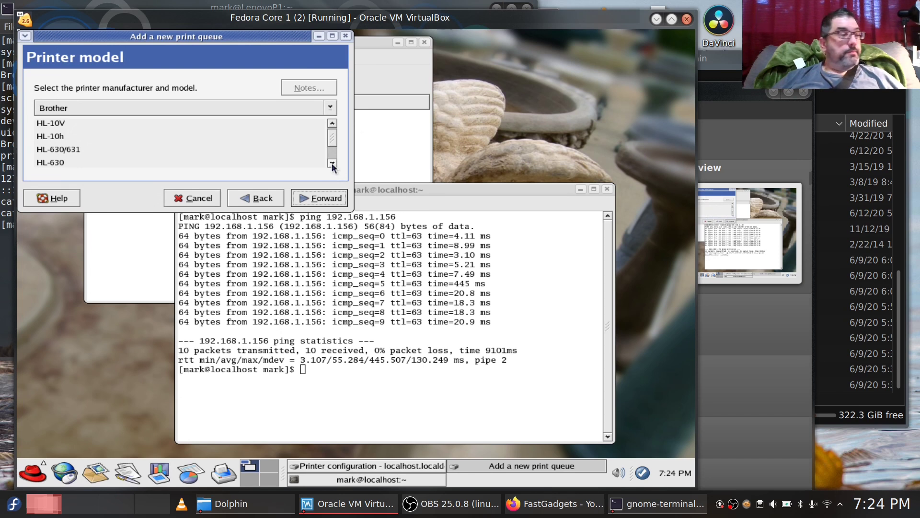
pyautogui.click(332, 164)
pyautogui.click(332, 163)
pyautogui.click(332, 164)
pyautogui.click(332, 163)
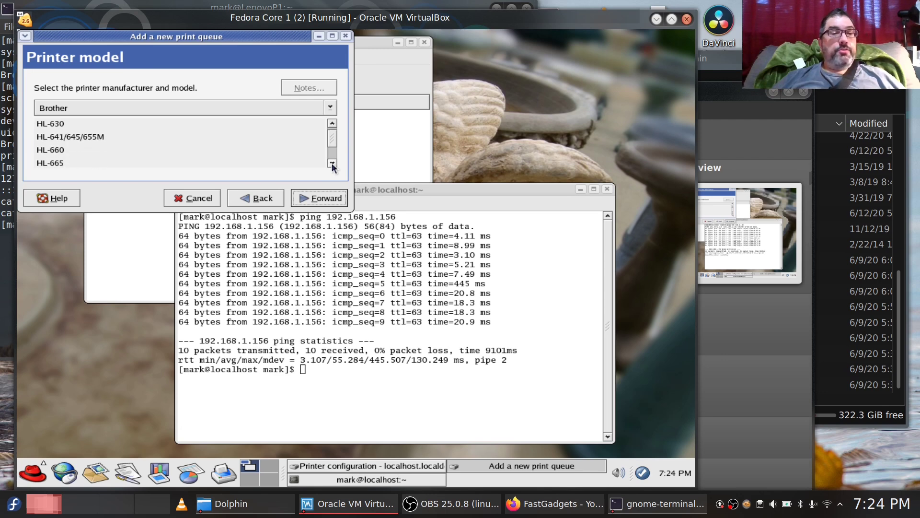
pyautogui.click(332, 164)
pyautogui.click(332, 163)
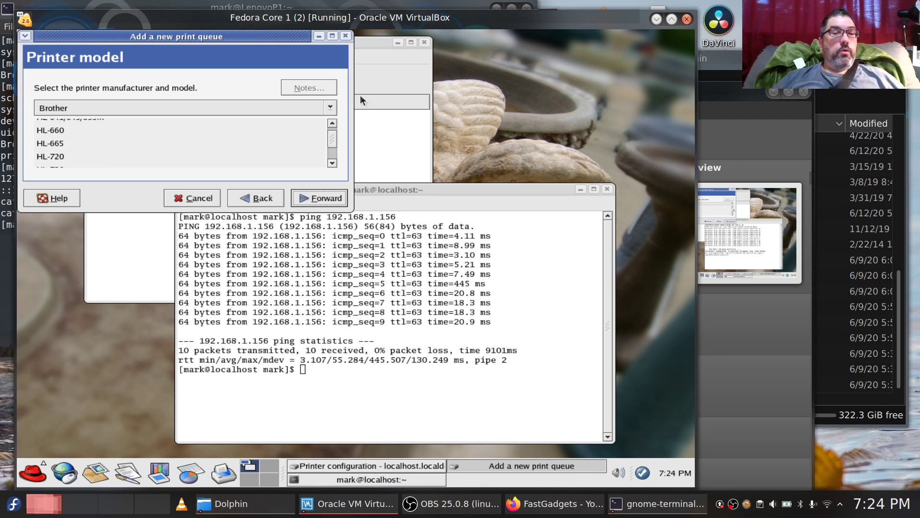
# Step: Set the printer manufacturer back to Generic and select the PostScript Printer model
pyautogui.click(331, 108)
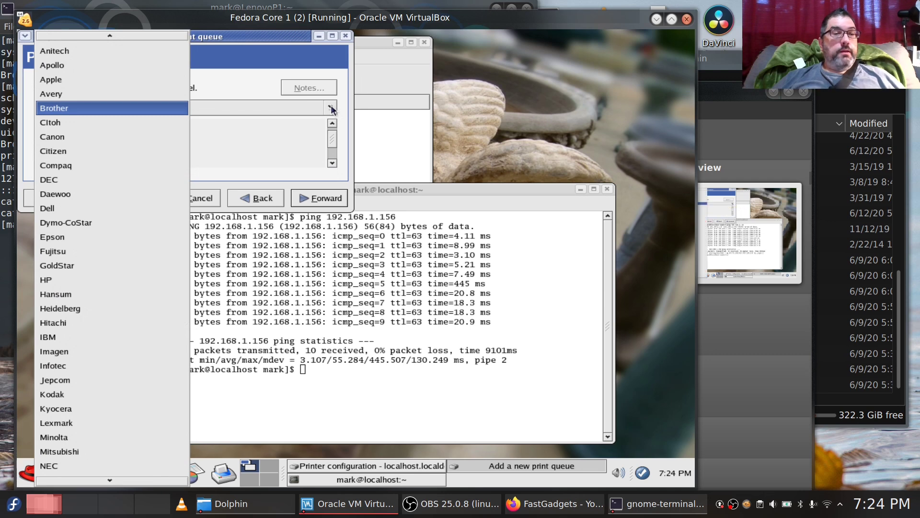
pyautogui.click(331, 108)
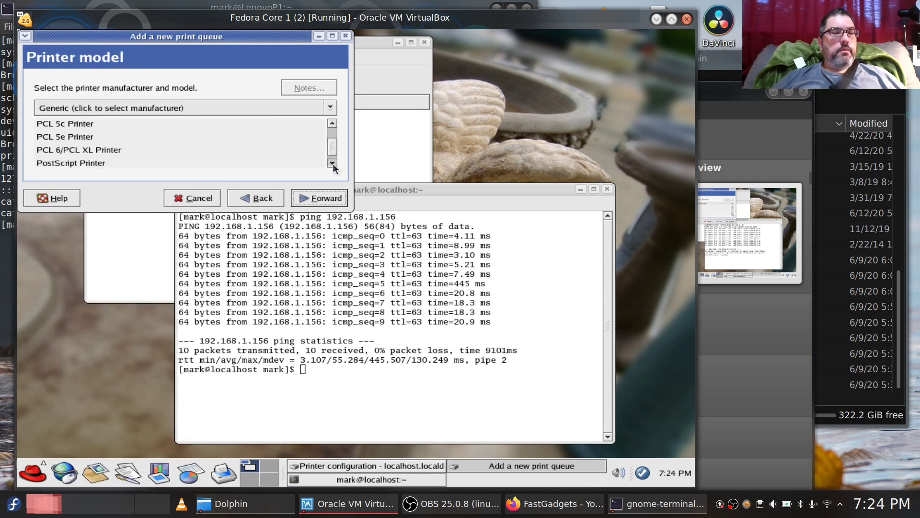
pyautogui.click(333, 164)
pyautogui.click(334, 165)
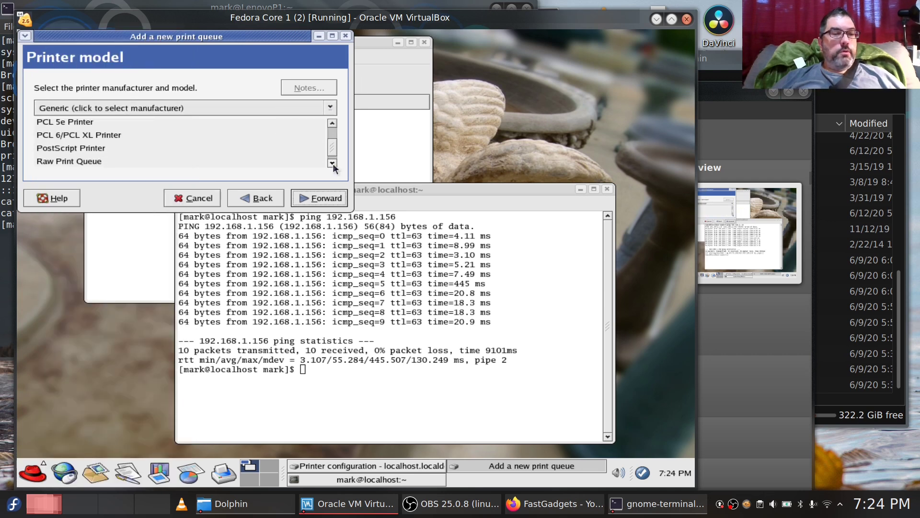
pyautogui.click(332, 163)
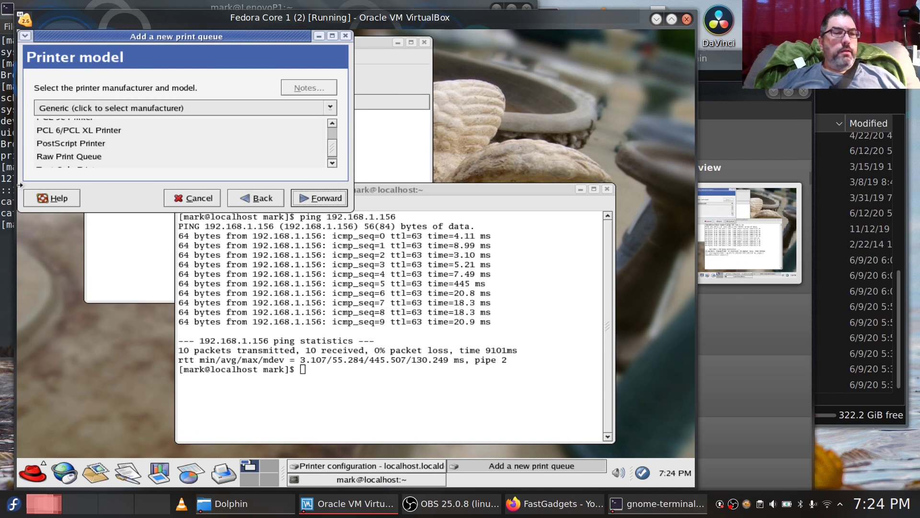
pyautogui.click(96, 144)
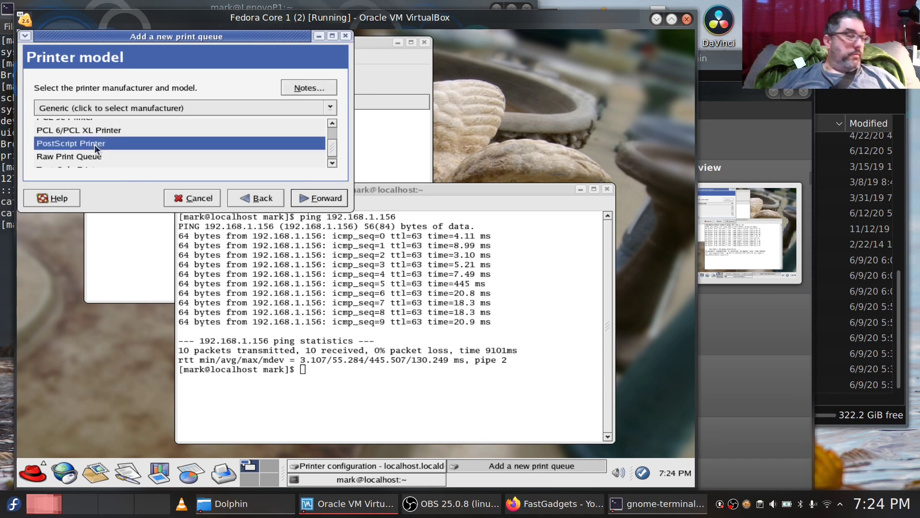
# Step: Continue with the chosen model, finish creating the IPP print queue and agree to print a test page
pyautogui.click(320, 194)
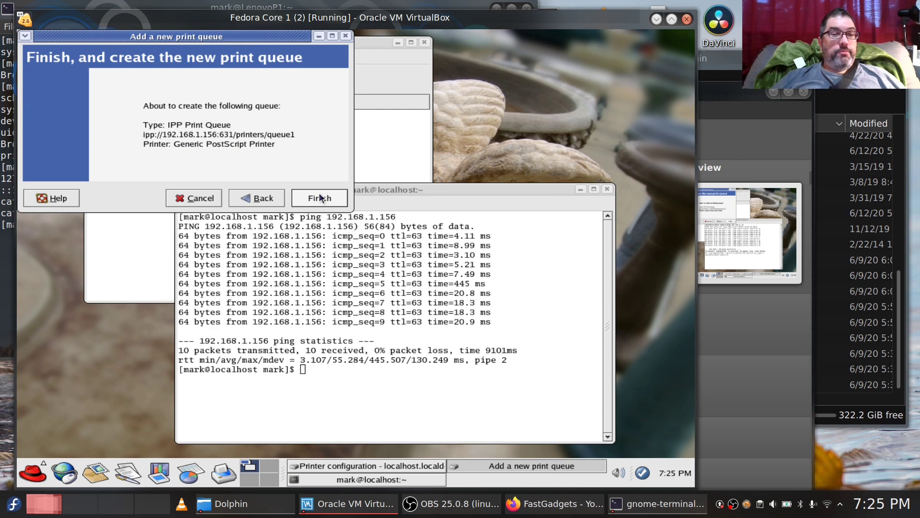
pyautogui.click(320, 198)
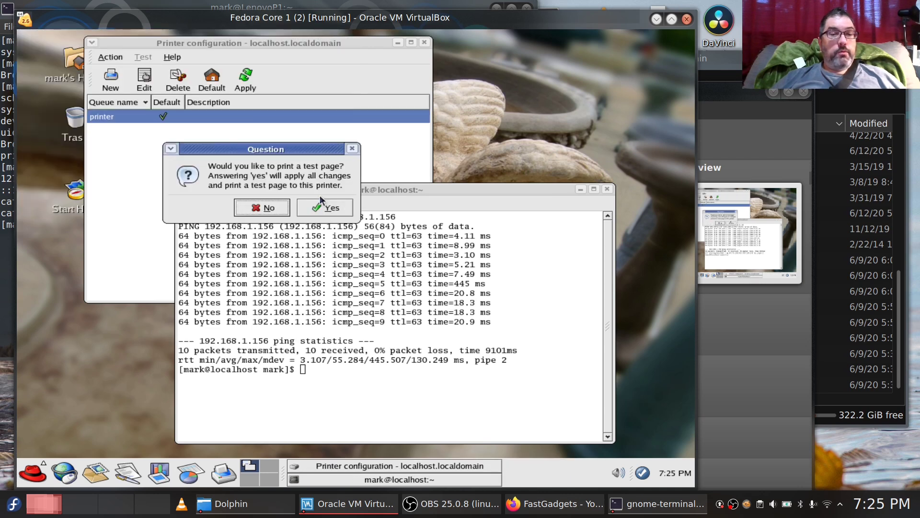
pyautogui.click(329, 211)
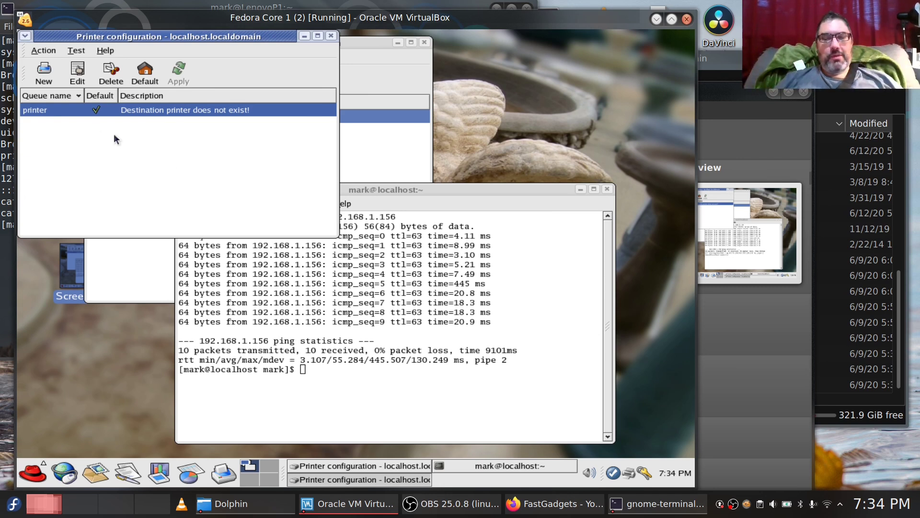
# Step: Close both Printer configuration windows without saving the changes, and close the GNOME Print Manager
pyautogui.moveTo(675, 472)
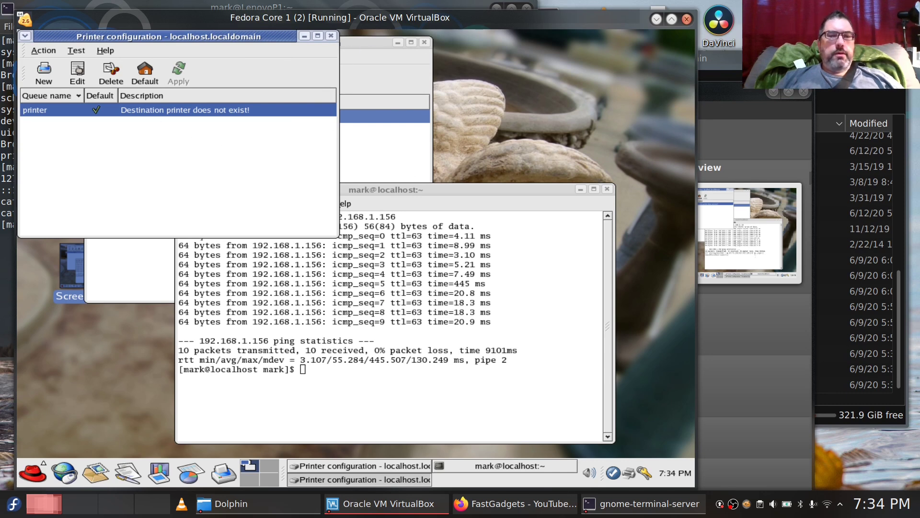
pyautogui.click(330, 36)
pyautogui.click(337, 75)
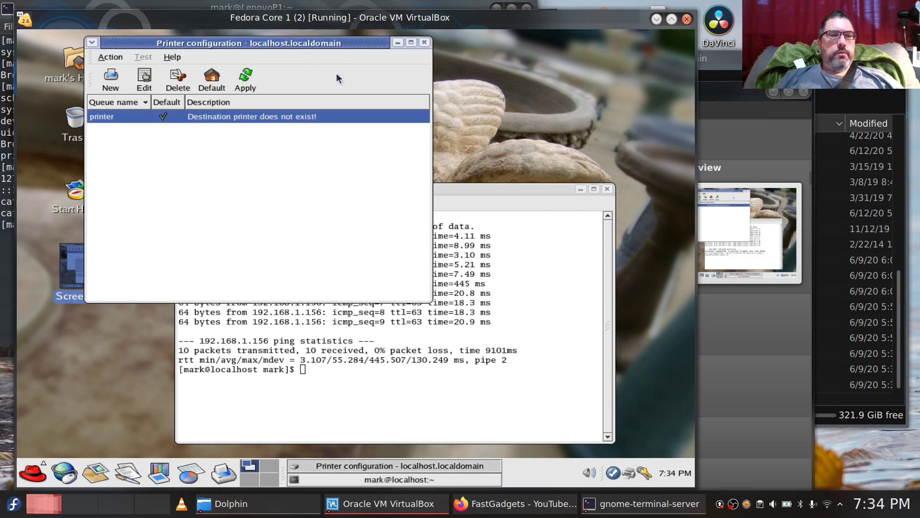
pyautogui.click(424, 44)
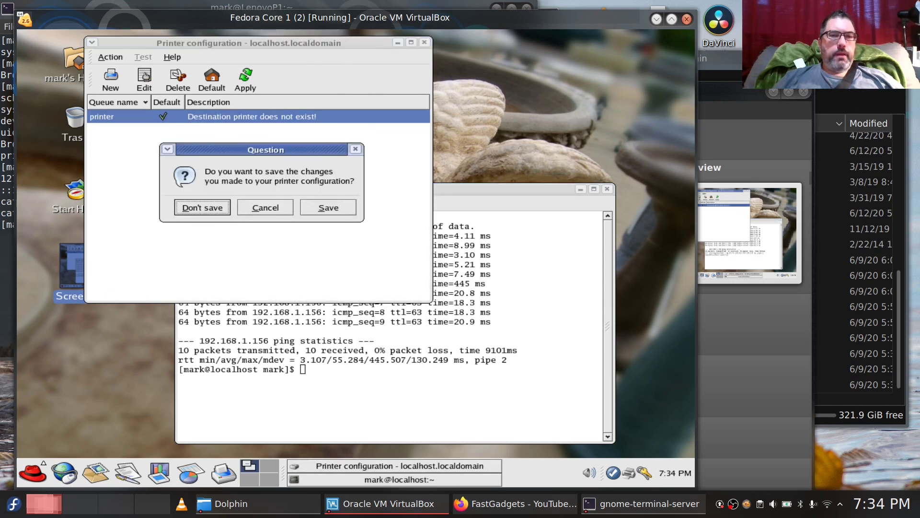
pyautogui.click(192, 214)
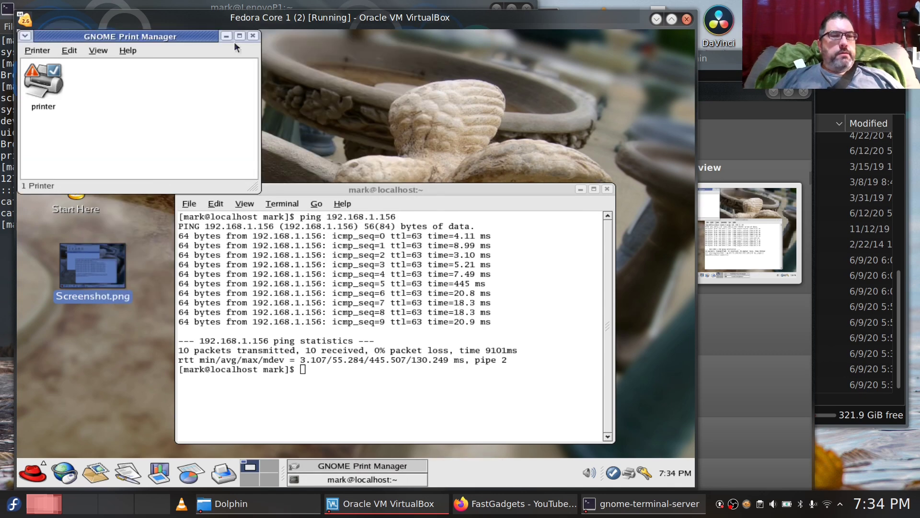
pyautogui.click(252, 35)
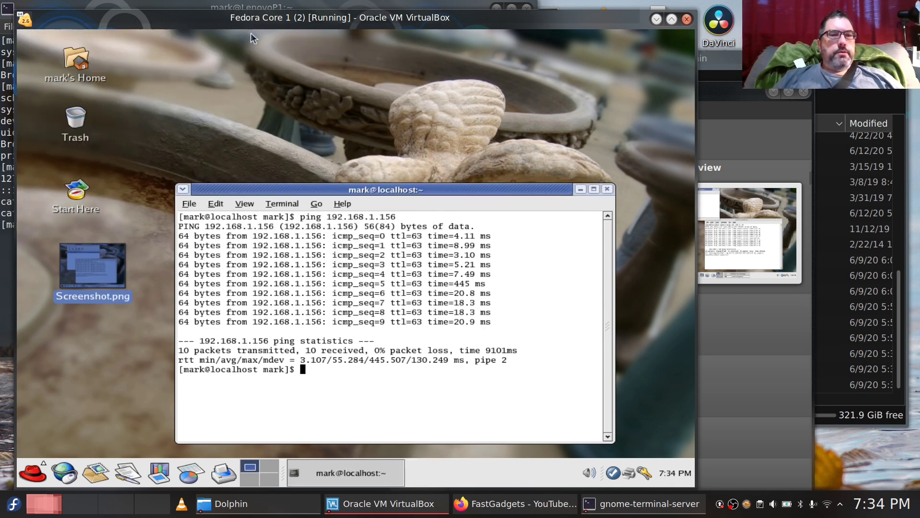
# Step: Look through the installed games and launch KAsteroids
pyautogui.click(27, 479)
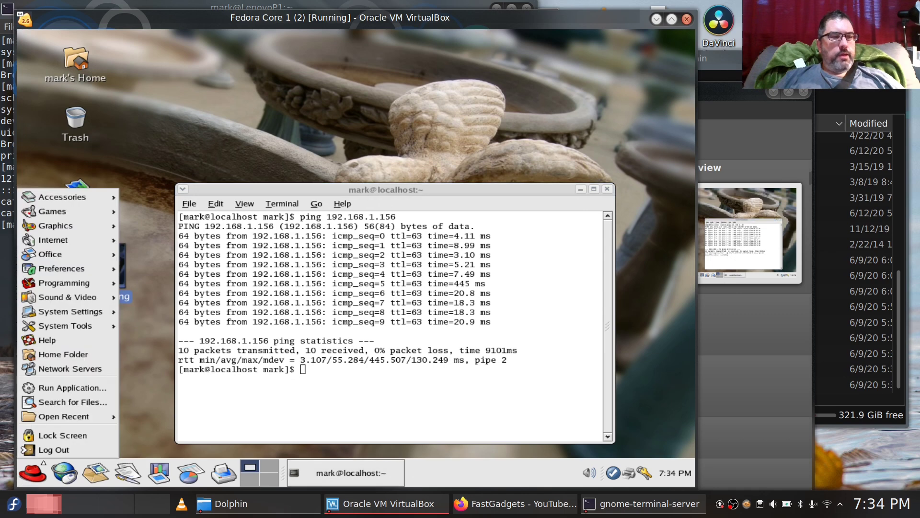
pyautogui.moveTo(117, 211)
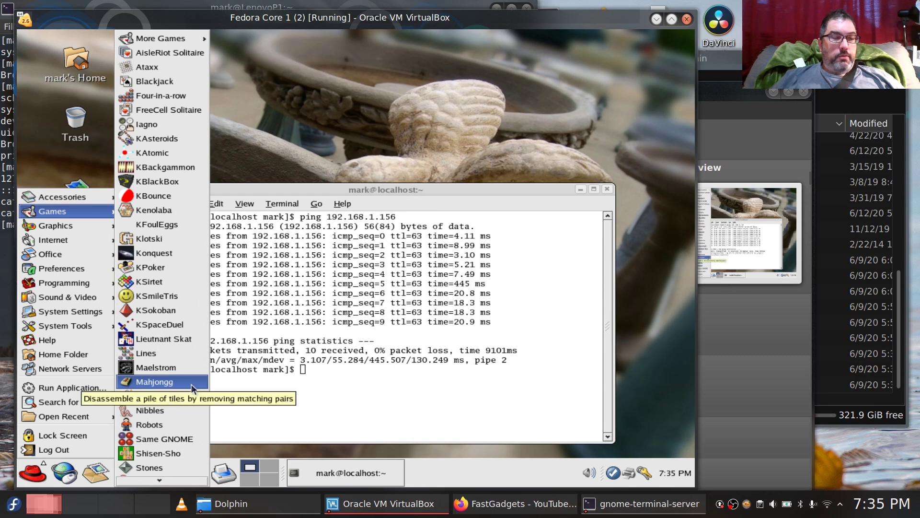
pyautogui.moveTo(160, 479)
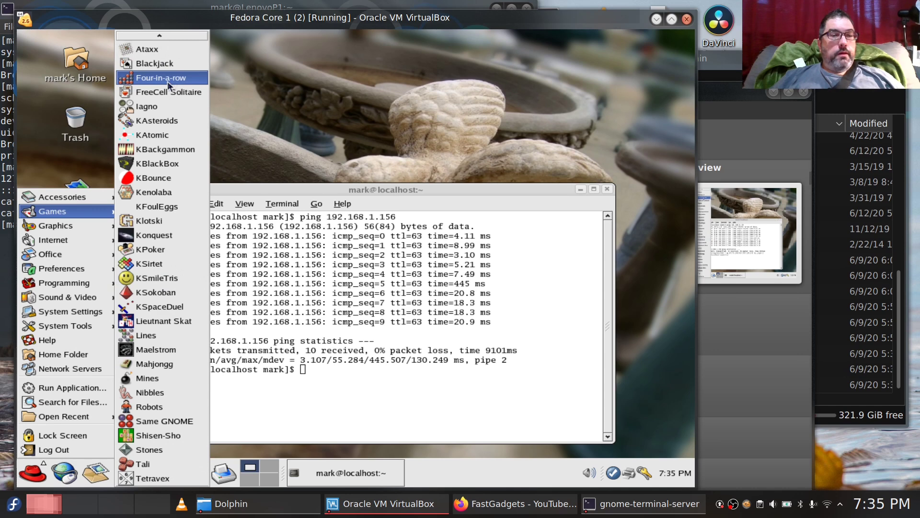
pyautogui.click(133, 125)
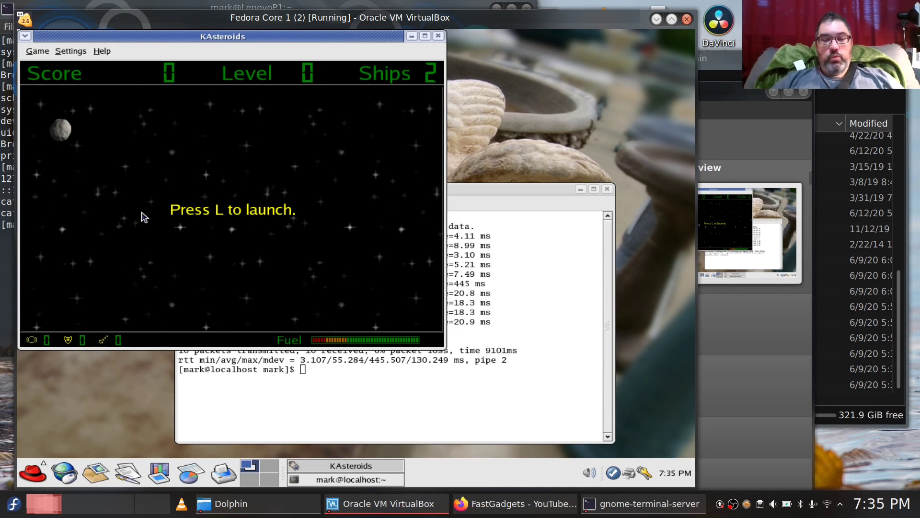
# Step: Launch the ship in KAsteroids, steer and fire at the asteroids for one life, and close the game
pyautogui.press('l')
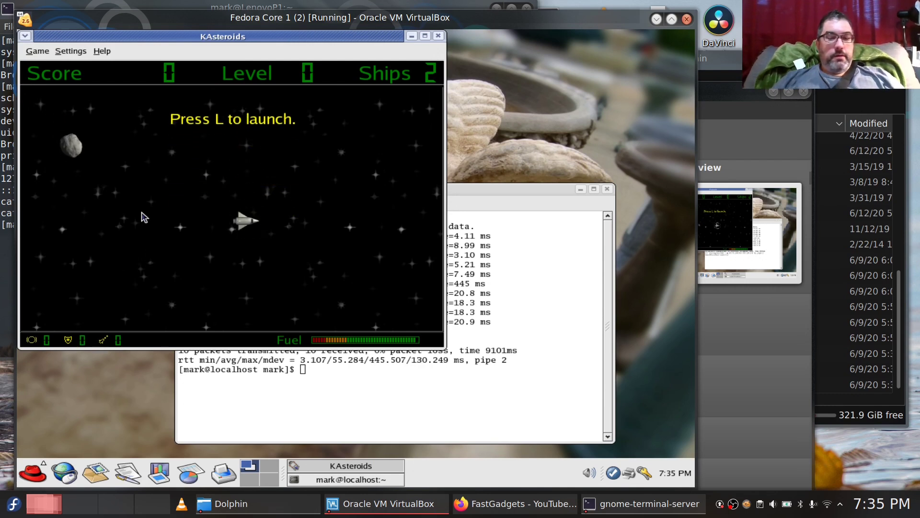
pyautogui.press('Right')
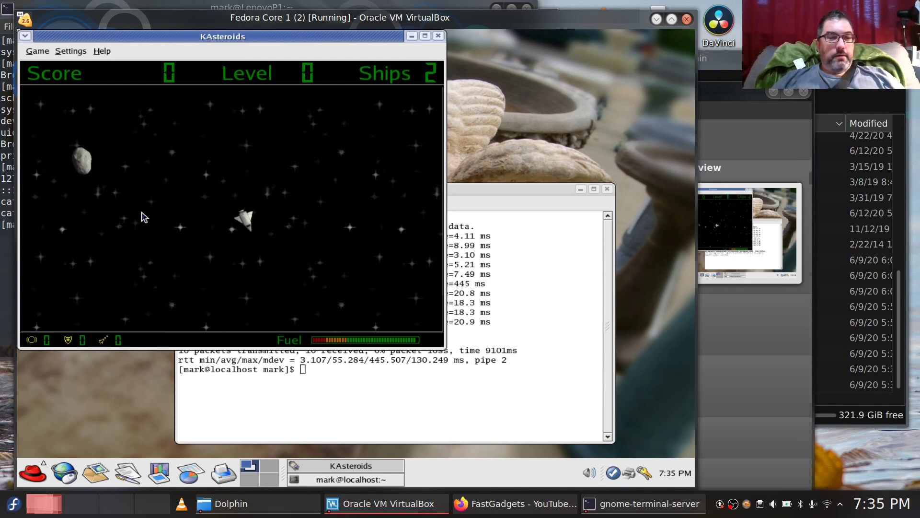
pyautogui.press('Left')
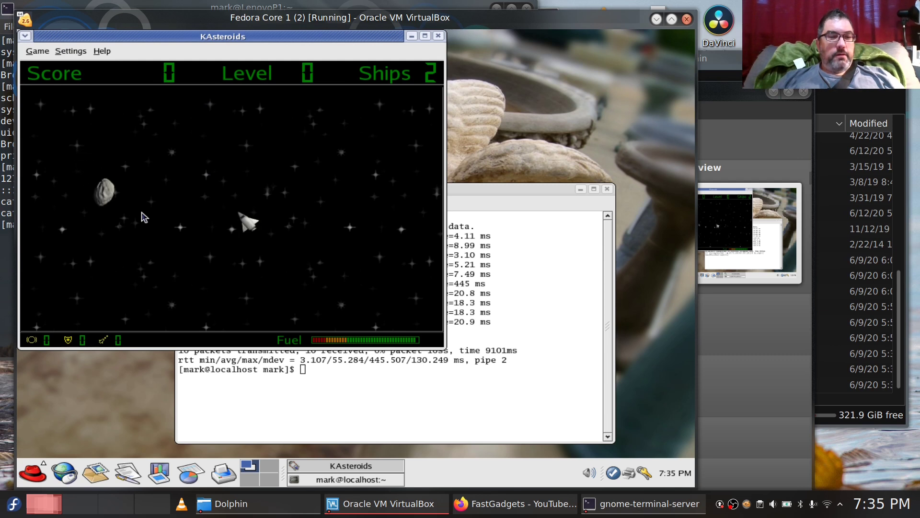
pyautogui.press('Up')
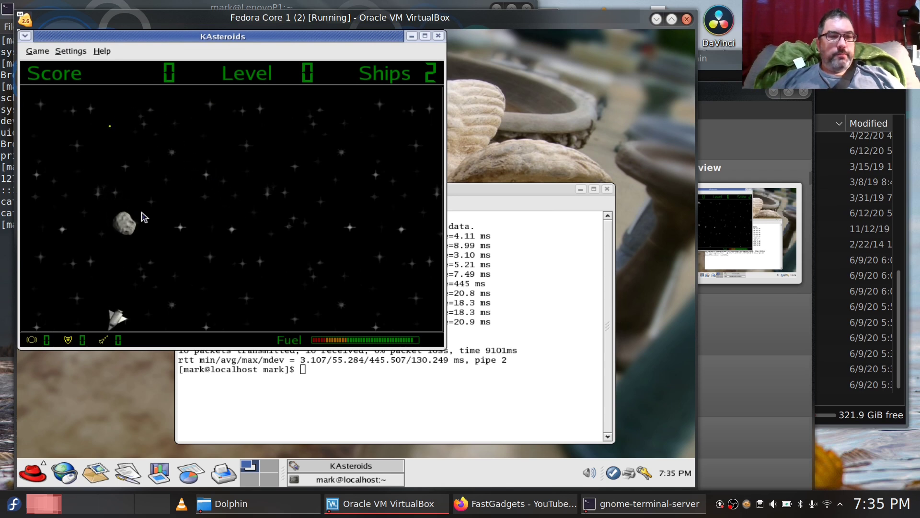
pyautogui.press('space')
pyautogui.press('space')
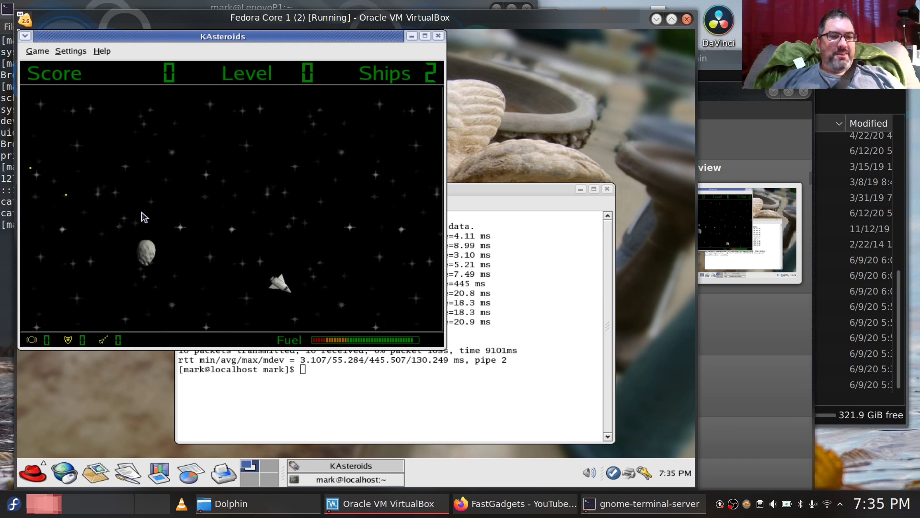
pyautogui.press('Right')
pyautogui.press('space')
pyautogui.press('Right')
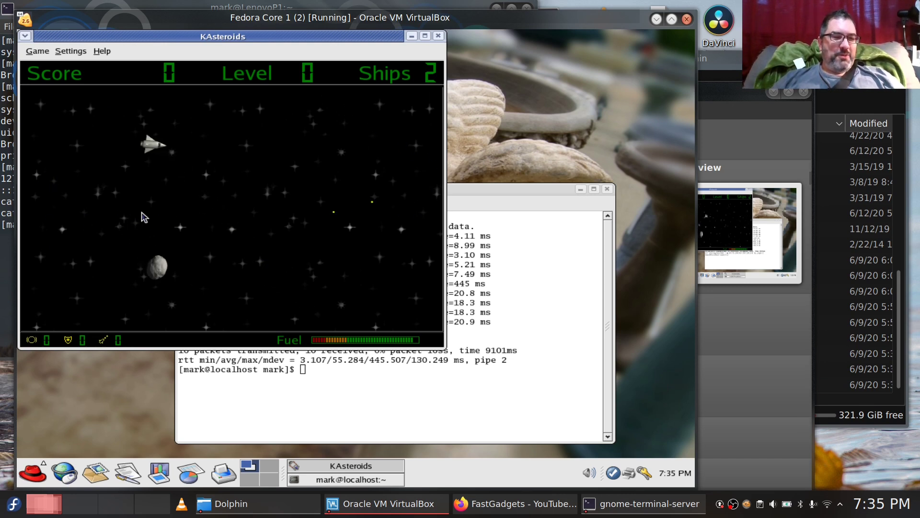
pyautogui.press('space')
pyautogui.press('space')
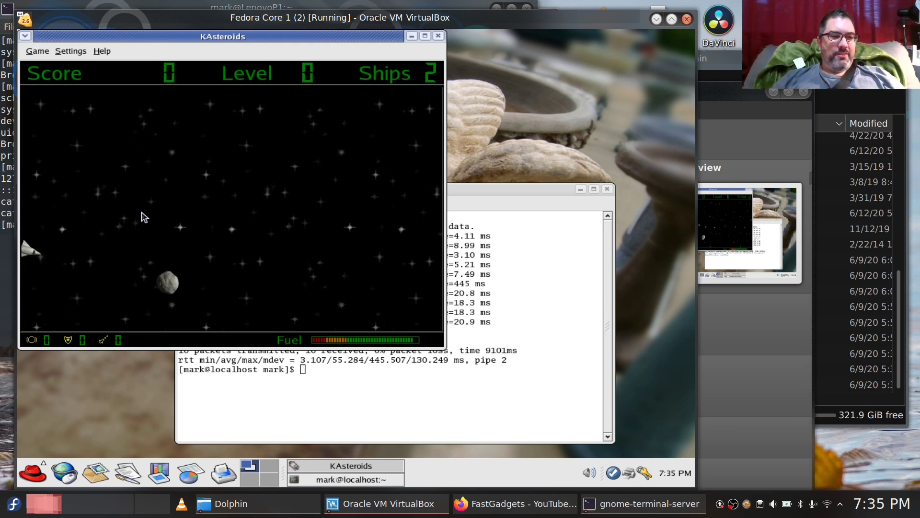
pyautogui.press('Left')
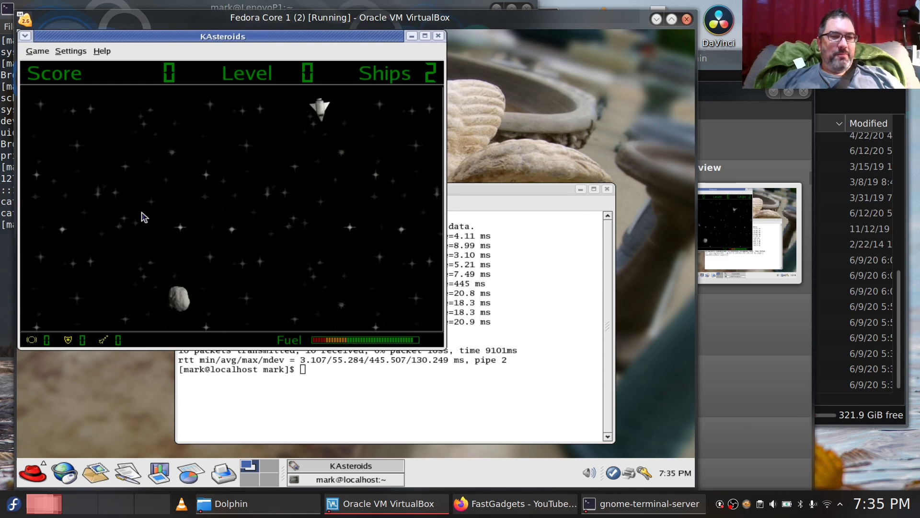
pyautogui.press('Left')
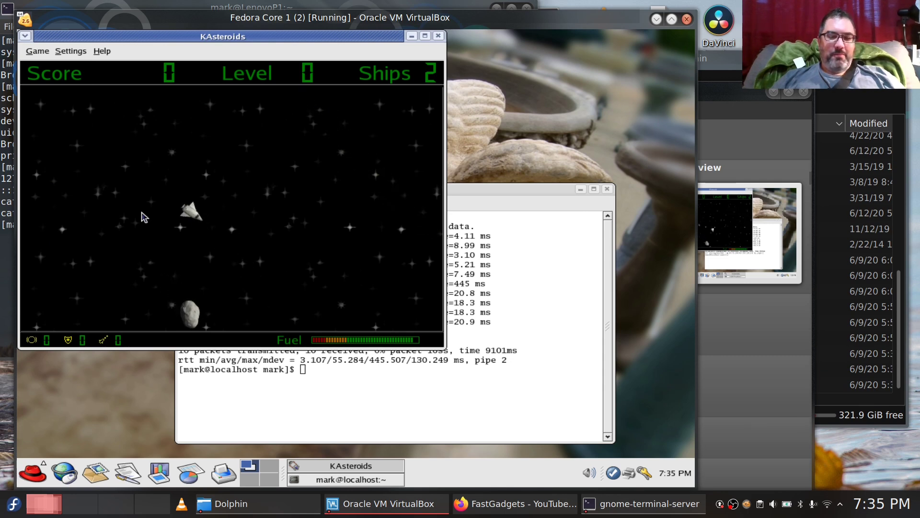
pyautogui.press('Up')
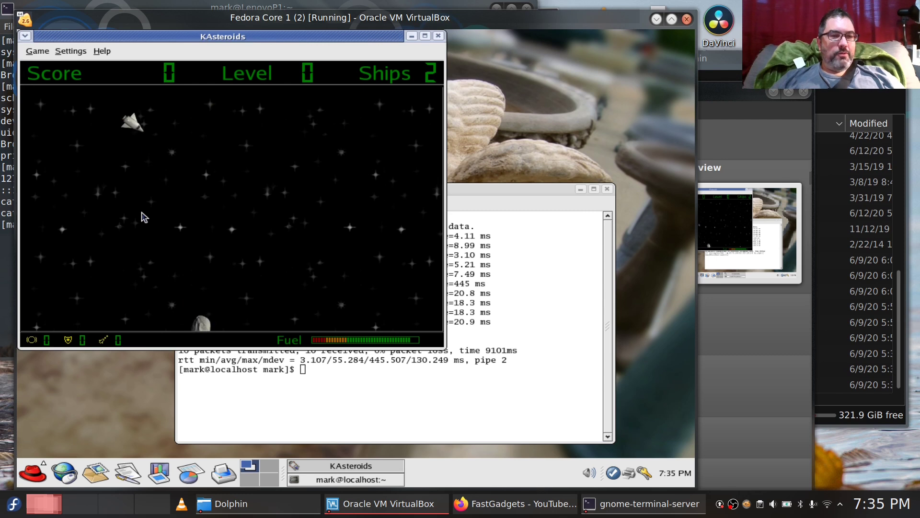
pyautogui.press('Right')
pyautogui.press('Left')
pyautogui.press('space')
pyautogui.press('space')
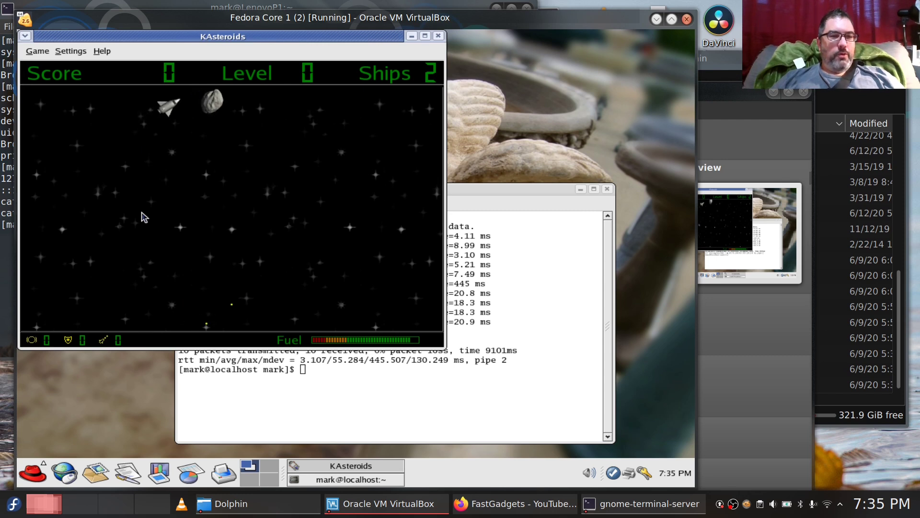
pyautogui.press('Right')
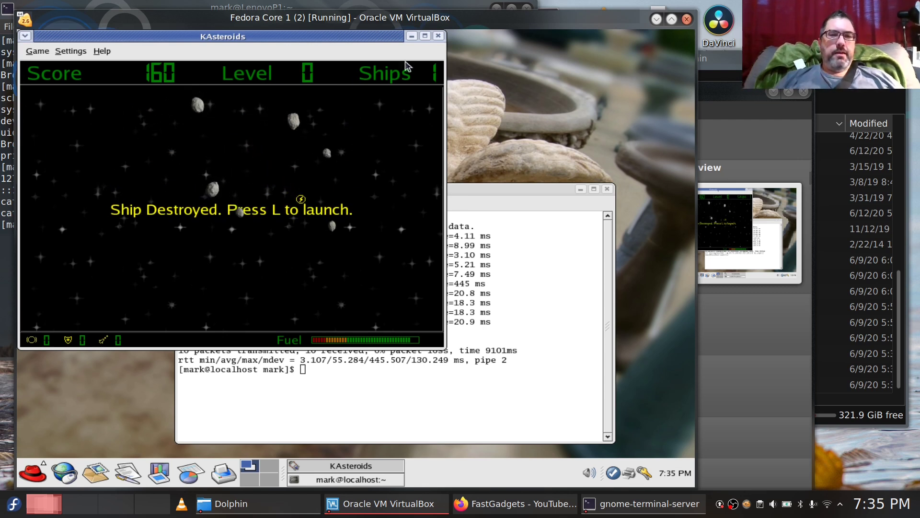
pyautogui.click(439, 37)
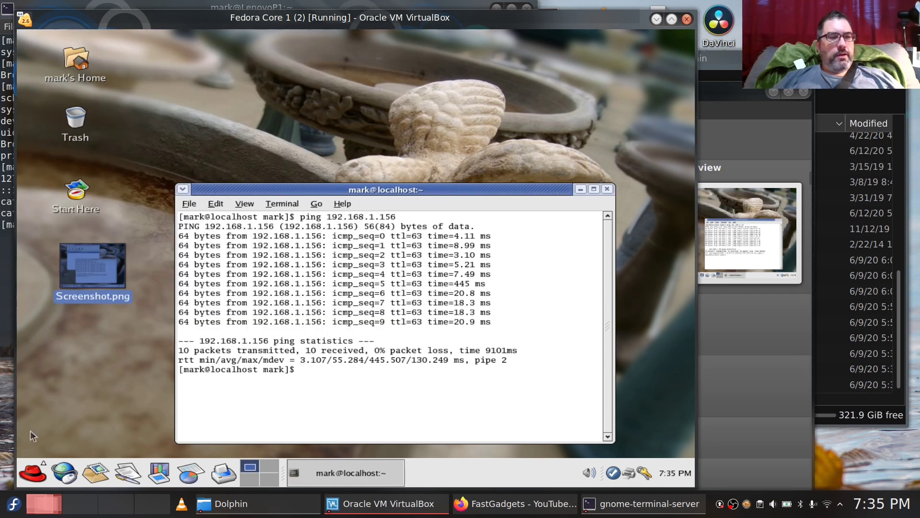
# Step: Launch The GIMP from the graphics applications and continue past the welcome page of its user installation
pyautogui.click(34, 473)
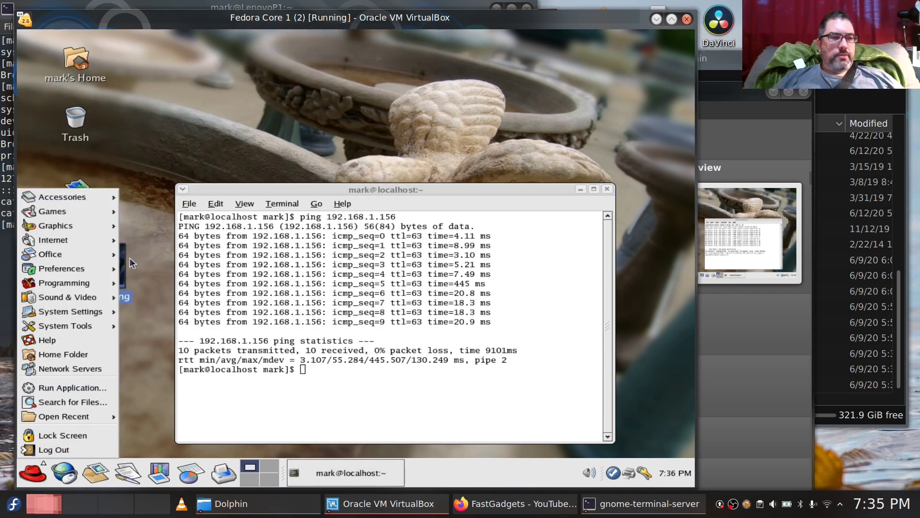
pyautogui.moveTo(91, 211)
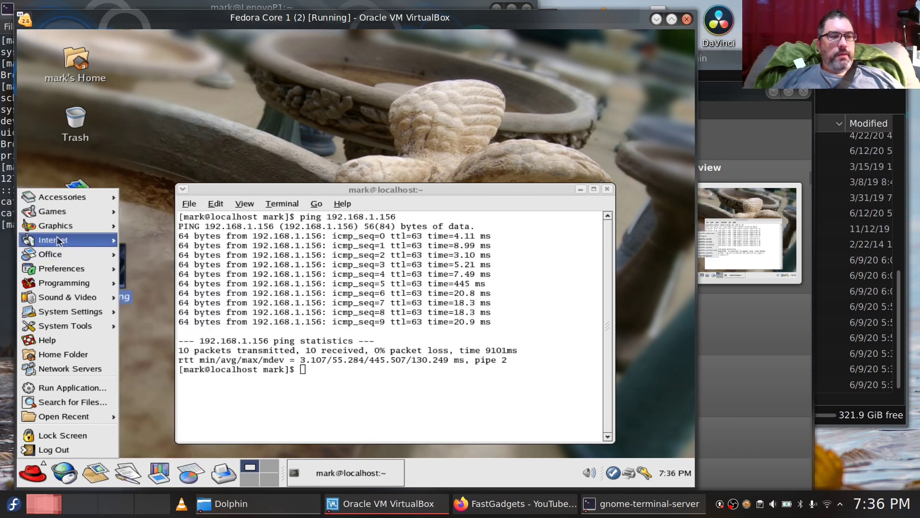
pyautogui.moveTo(57, 221)
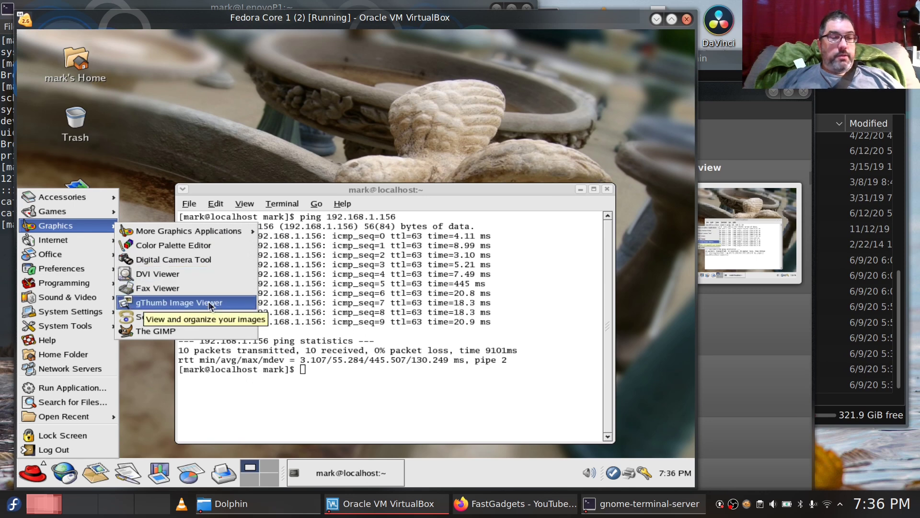
pyautogui.click(175, 331)
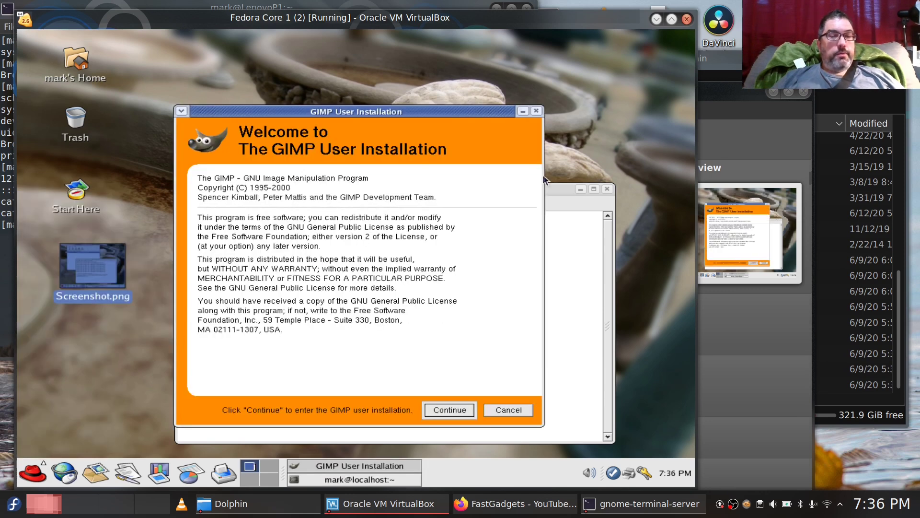
pyautogui.click(450, 411)
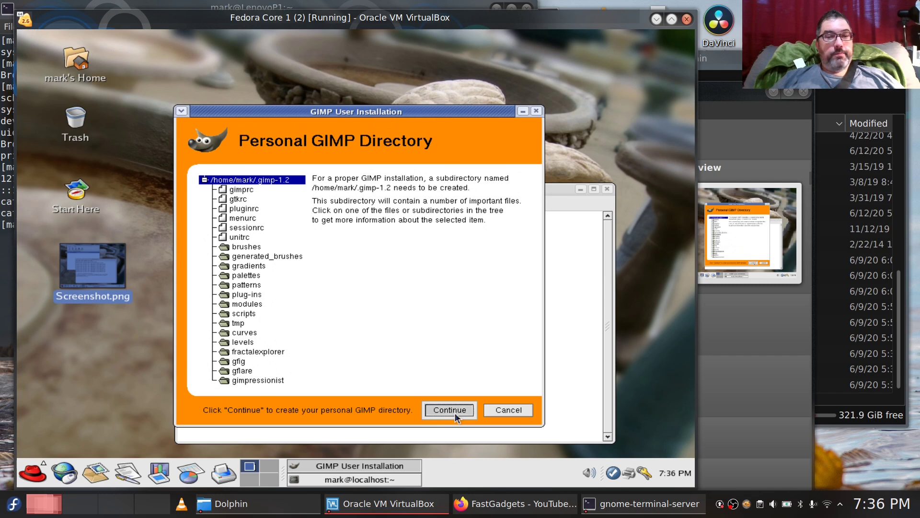
# Step: Complete the GIMP user installation, accepting the personal directory and the default performance tuning and monitor resolution settings
pyautogui.click(450, 410)
pyautogui.click(450, 410)
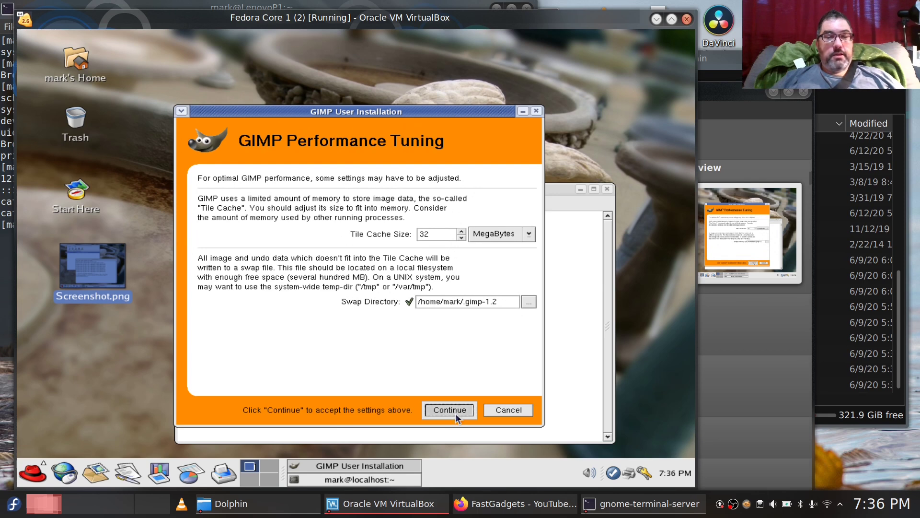
pyautogui.click(449, 410)
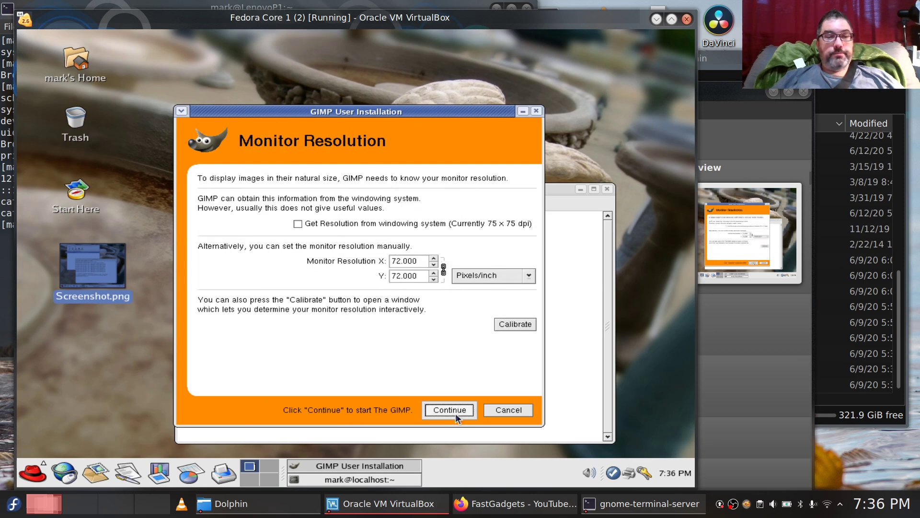
pyautogui.click(456, 414)
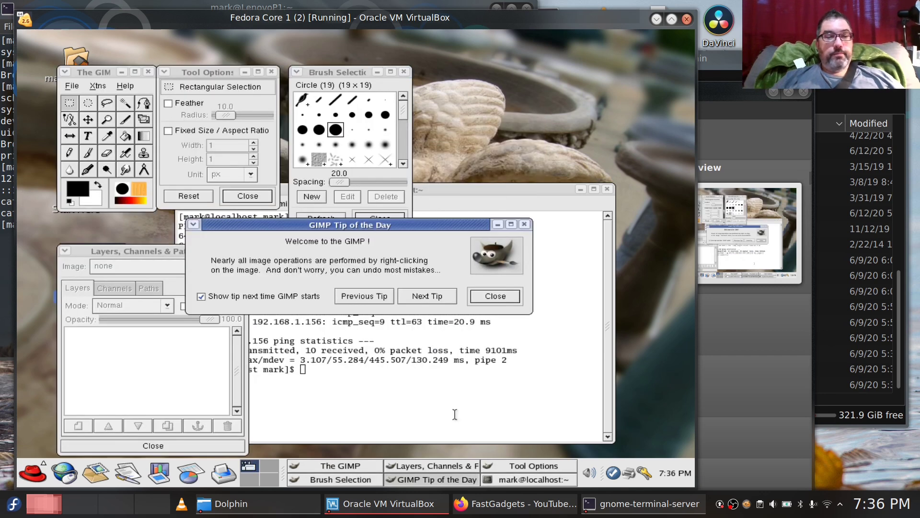
# Step: Dismiss the tip of the day, spread the toolbox, Tool Options, Brush Selection and Layers windows apart, and enlarge the Layers window
pyautogui.moveTo(352, 71)
pyautogui.mouseDown()
pyautogui.moveTo(571, 55)
pyautogui.moveTo(621, 38)
pyautogui.mouseUp()
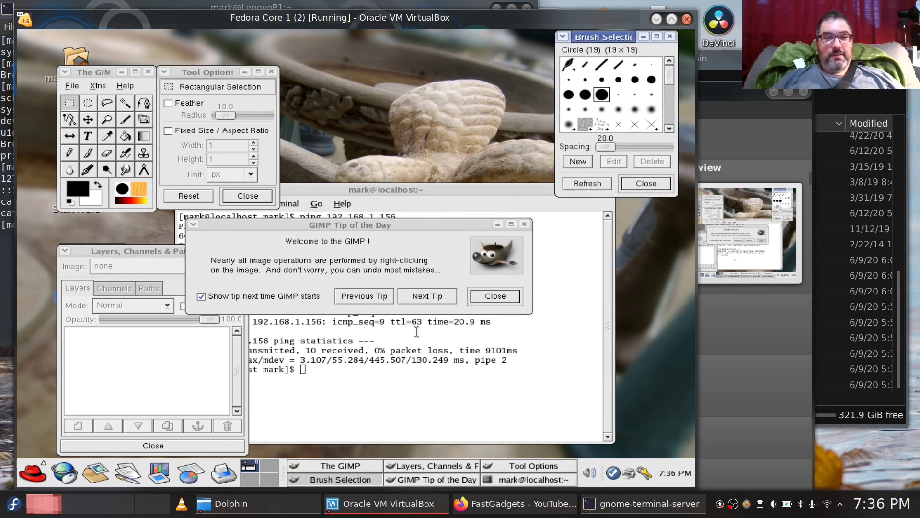
pyautogui.click(508, 296)
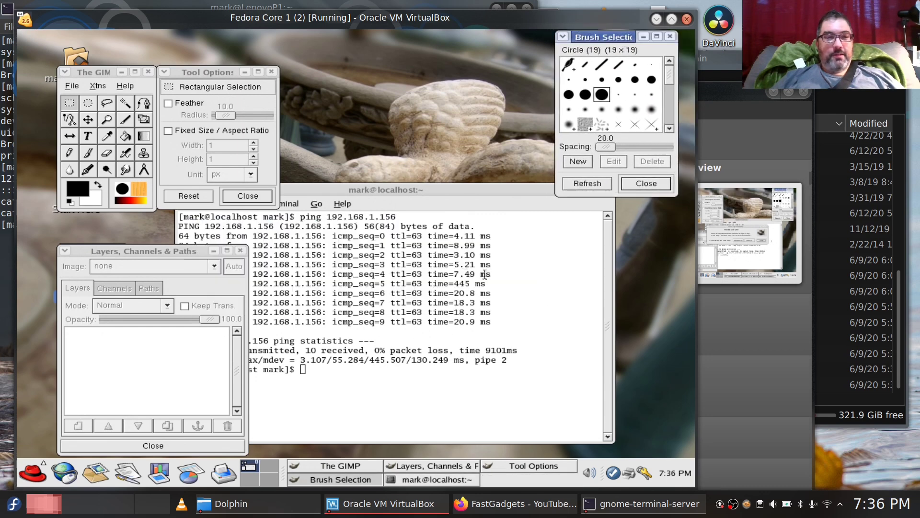
pyautogui.click(202, 72)
pyautogui.moveTo(202, 72); pyautogui.dragTo(139, 54)
pyautogui.moveTo(206, 93); pyautogui.dragTo(67, 194)
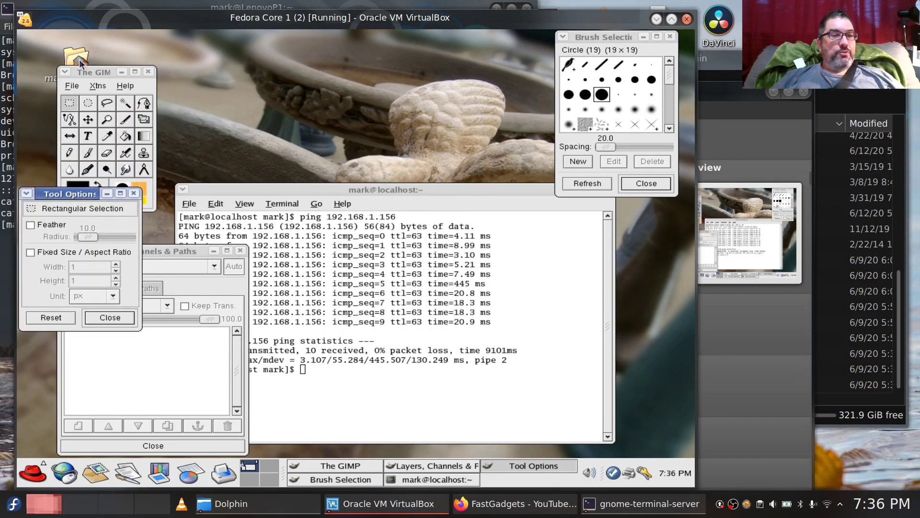
pyautogui.moveTo(103, 74); pyautogui.dragTo(76, 48)
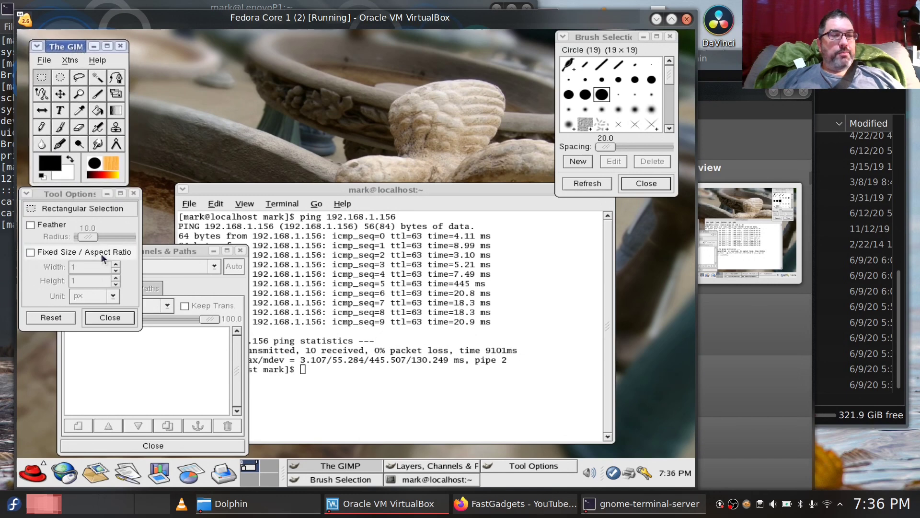
pyautogui.moveTo(177, 255); pyautogui.dragTo(267, 51)
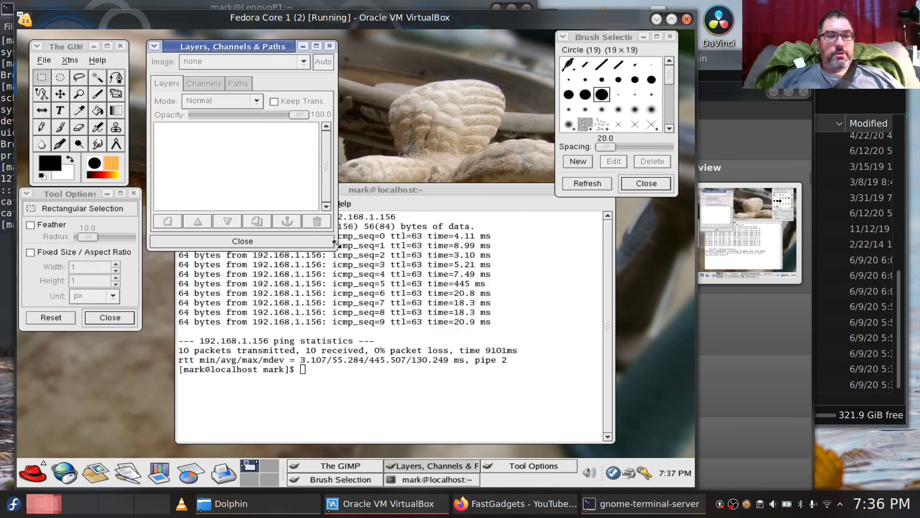
pyautogui.moveTo(336, 245); pyautogui.dragTo(532, 427)
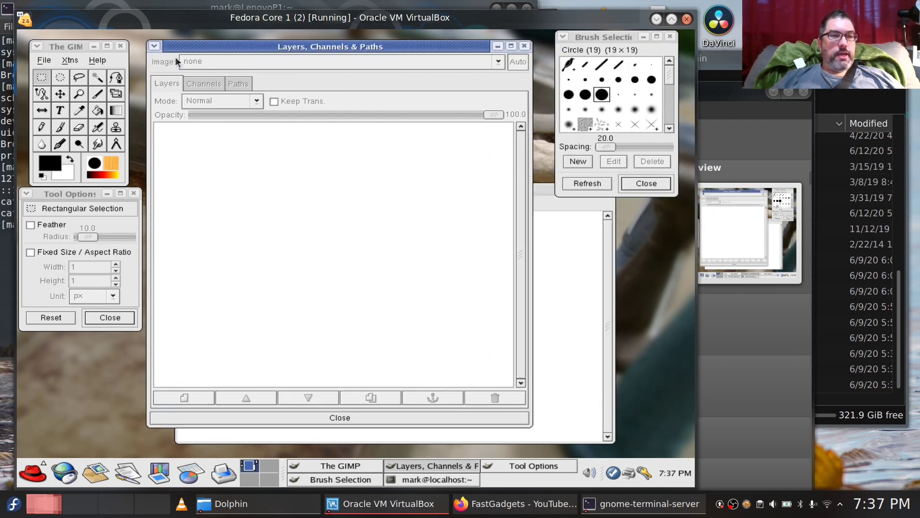
pyautogui.click(48, 60)
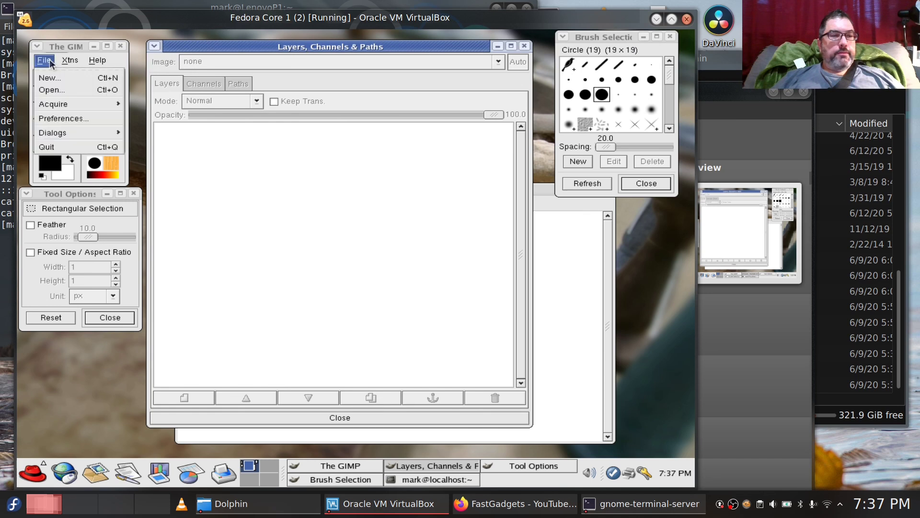
pyautogui.click(59, 89)
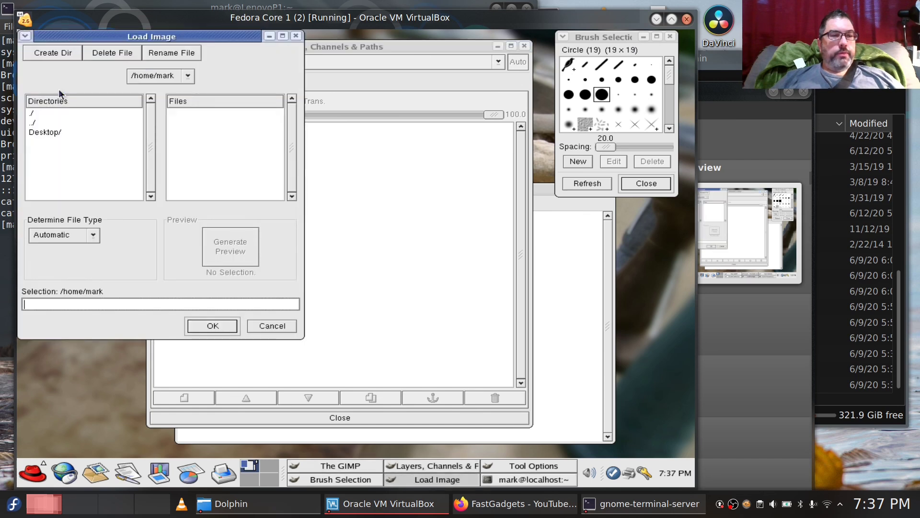
pyautogui.click(47, 133)
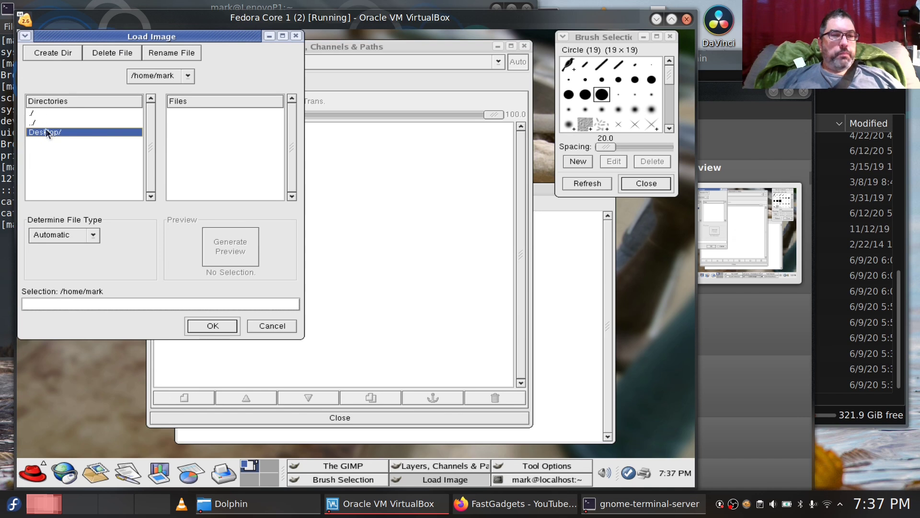
pyautogui.click(271, 326)
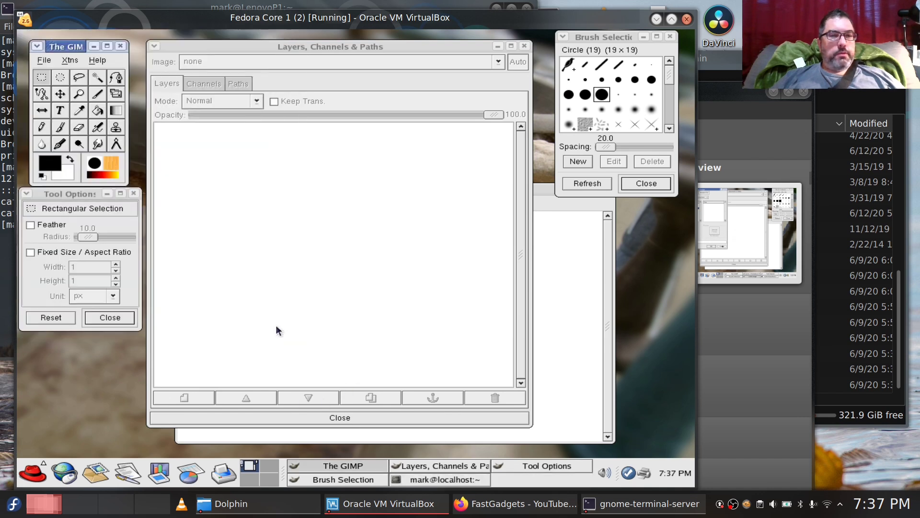
# Step: Minimize the Layers, Channels & Paths window and the terminal window to clear the desktop
pyautogui.click(495, 47)
pyautogui.click(498, 47)
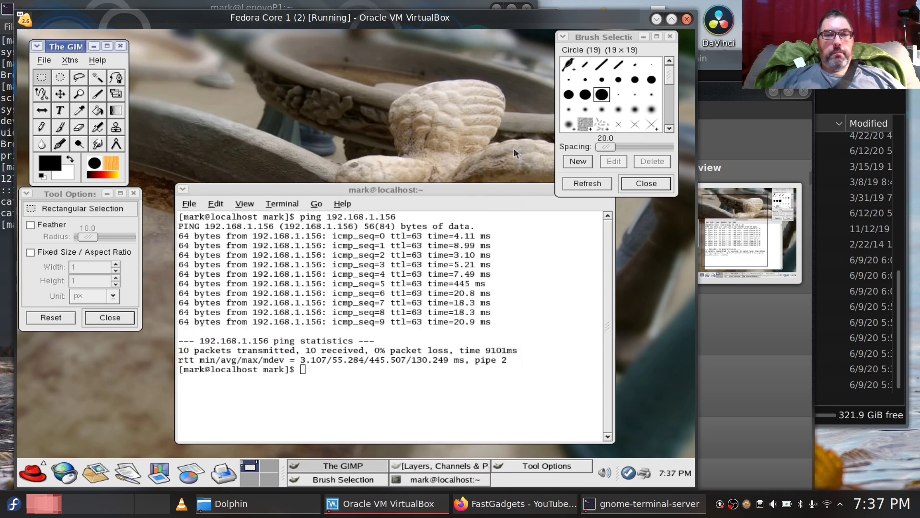
pyautogui.click(530, 194)
pyautogui.click(580, 189)
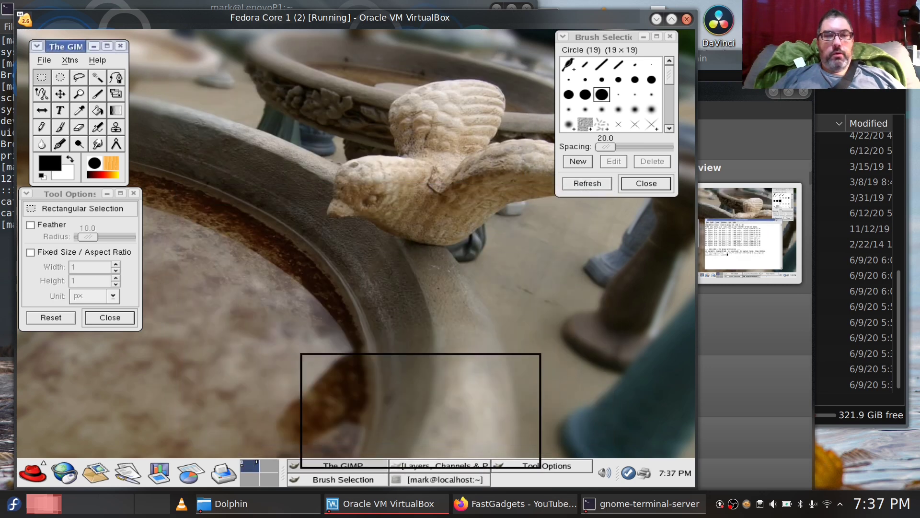
pyautogui.click(563, 37)
pyautogui.press('Escape')
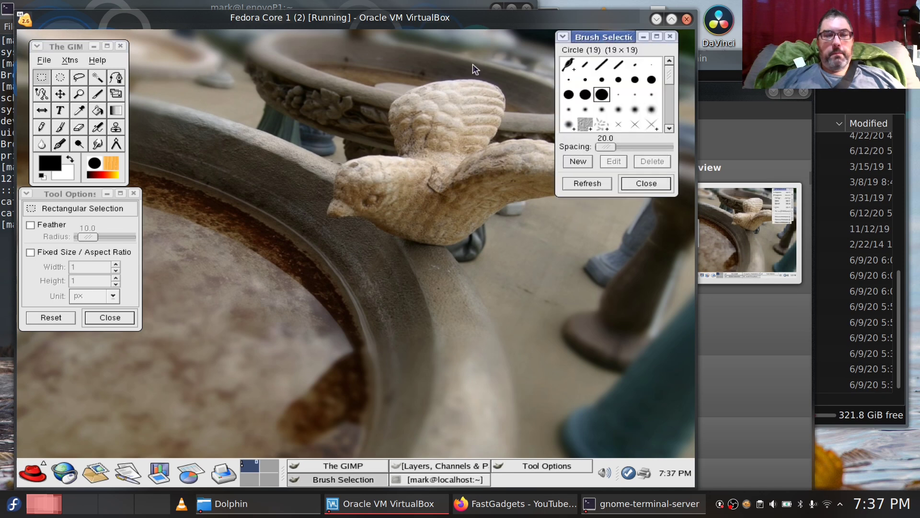
# Step: Move the toolbox and Tool Options windows apart and place the Screenshot.png icon on a free area of the desktop
pyautogui.moveTo(66, 47)
pyautogui.mouseDown()
pyautogui.moveTo(258, 38)
pyautogui.moveTo(69, 41)
pyautogui.mouseUp()
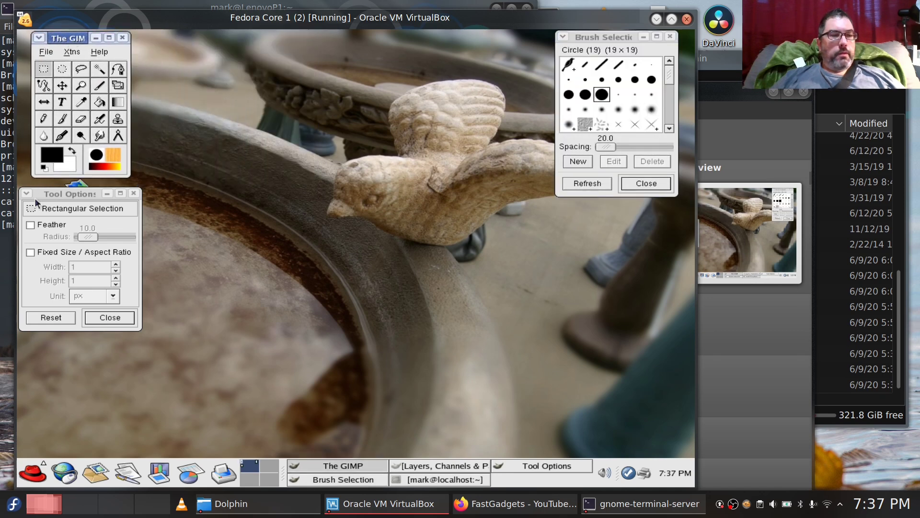
pyautogui.moveTo(78, 194); pyautogui.dragTo(91, 321)
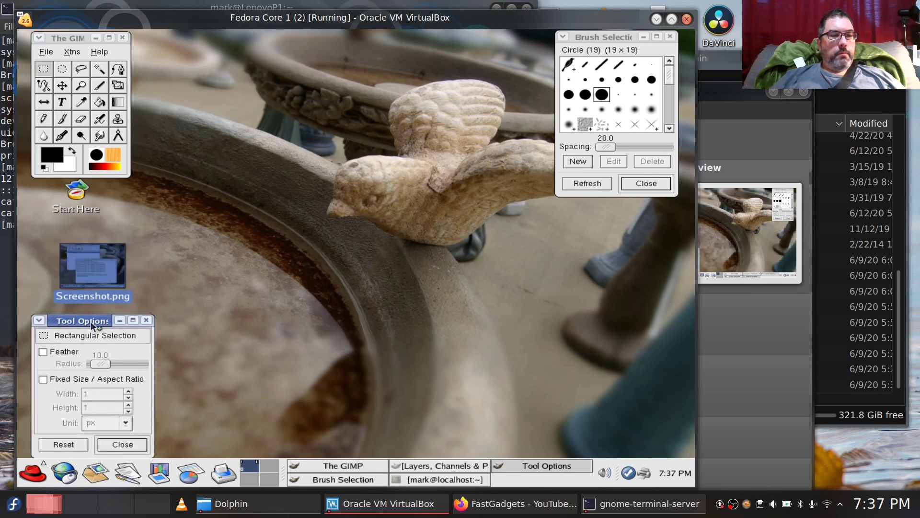
pyautogui.moveTo(87, 262); pyautogui.dragTo(231, 81)
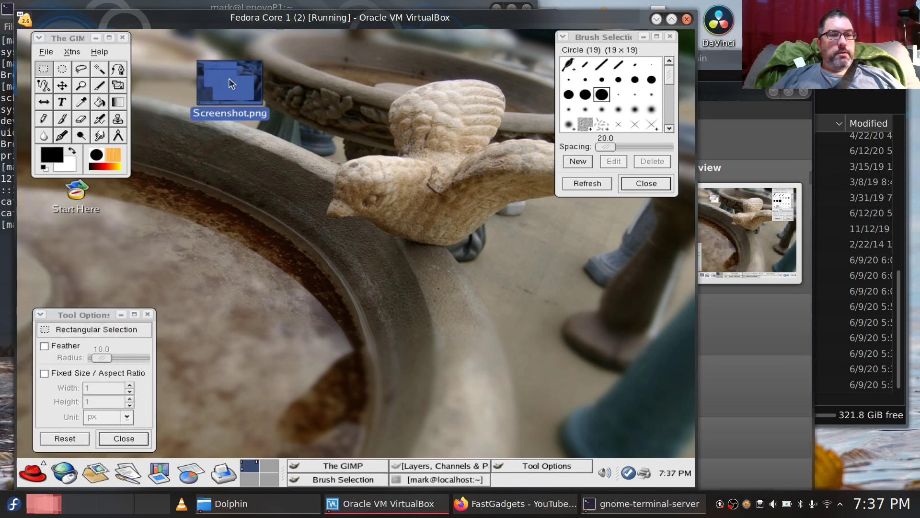
# Step: Open Screenshot.png from the desktop with The GIMP and dismiss the tip of the day
pyautogui.rightClick(231, 81)
pyautogui.moveTo(280, 105)
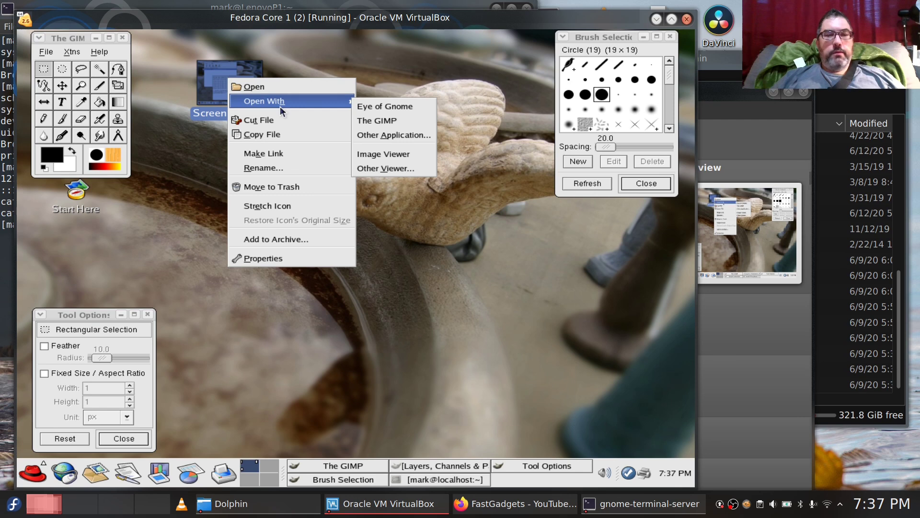
pyautogui.click(381, 121)
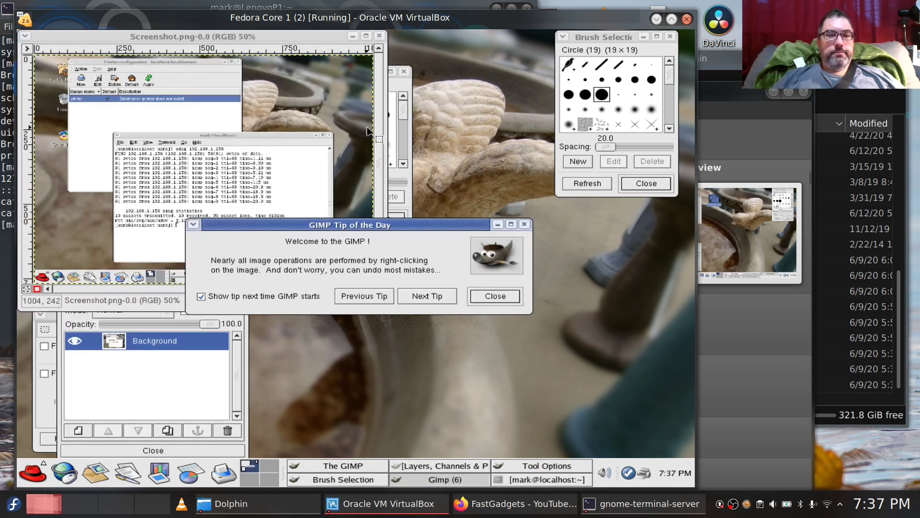
pyautogui.click(495, 296)
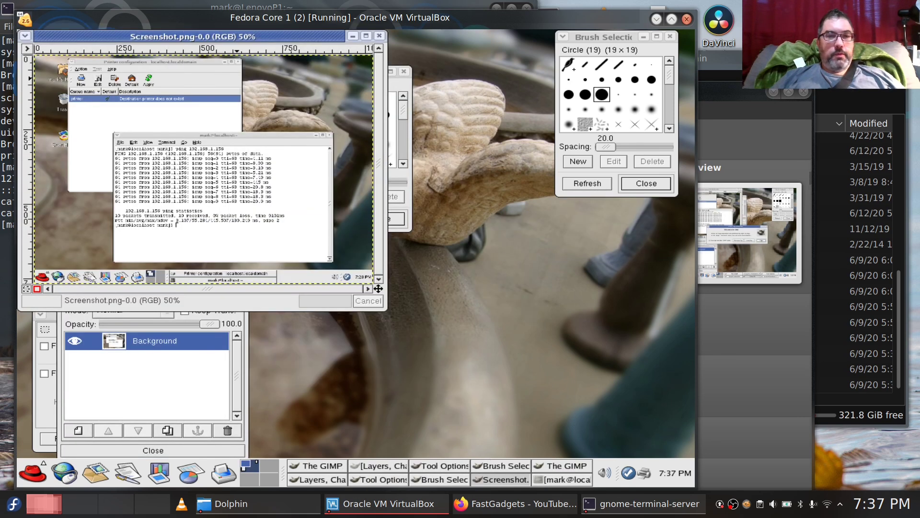
# Step: Move the image window aside, close the uncovered Layers and Tool Options windows, and quit the second GIMP instance
pyautogui.moveTo(175, 44)
pyautogui.mouseDown()
pyautogui.moveTo(316, 94)
pyautogui.moveTo(471, 214)
pyautogui.moveTo(496, 201)
pyautogui.mouseUp()
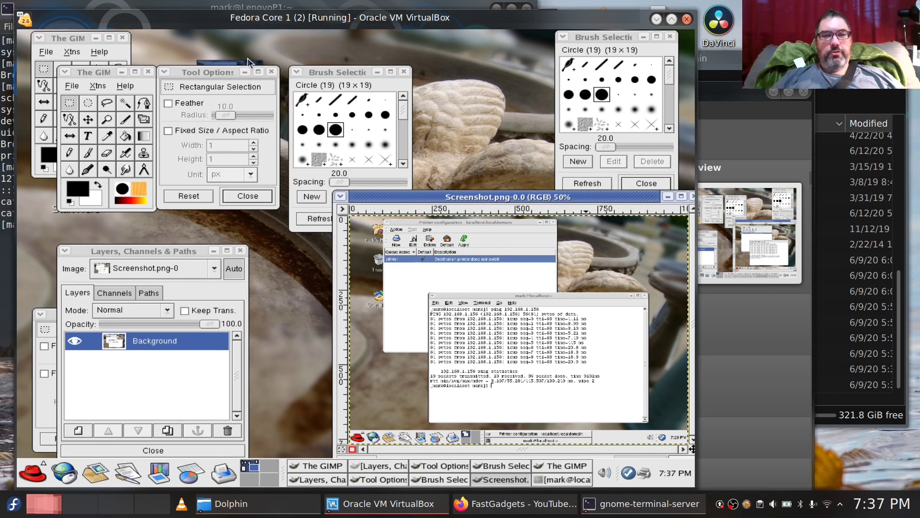
pyautogui.click(240, 250)
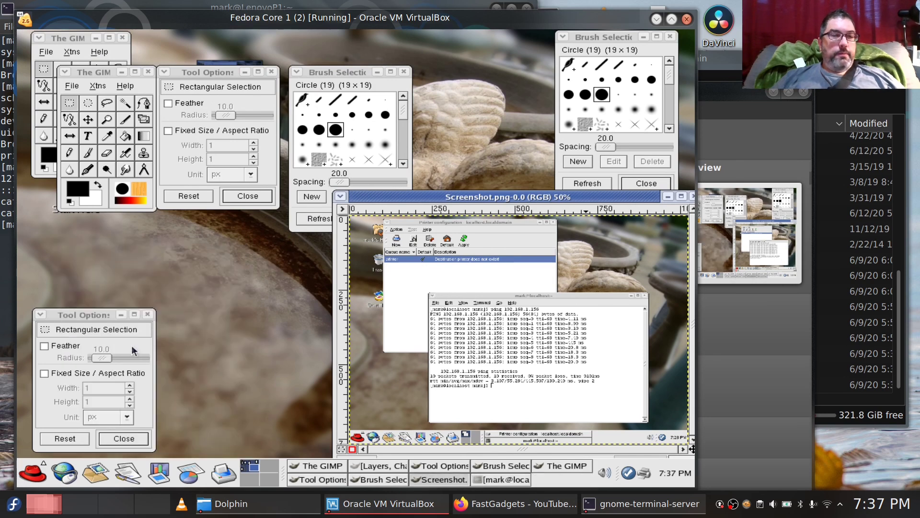
pyautogui.click(147, 314)
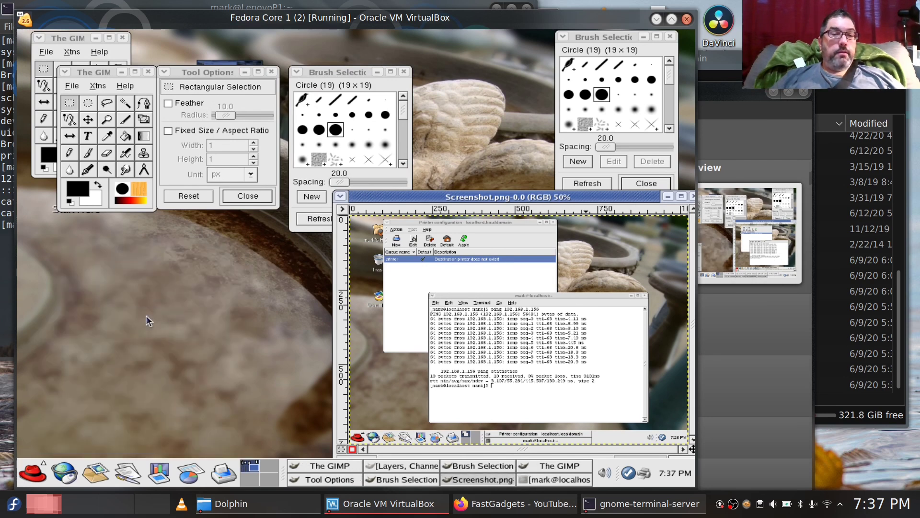
pyautogui.click(148, 72)
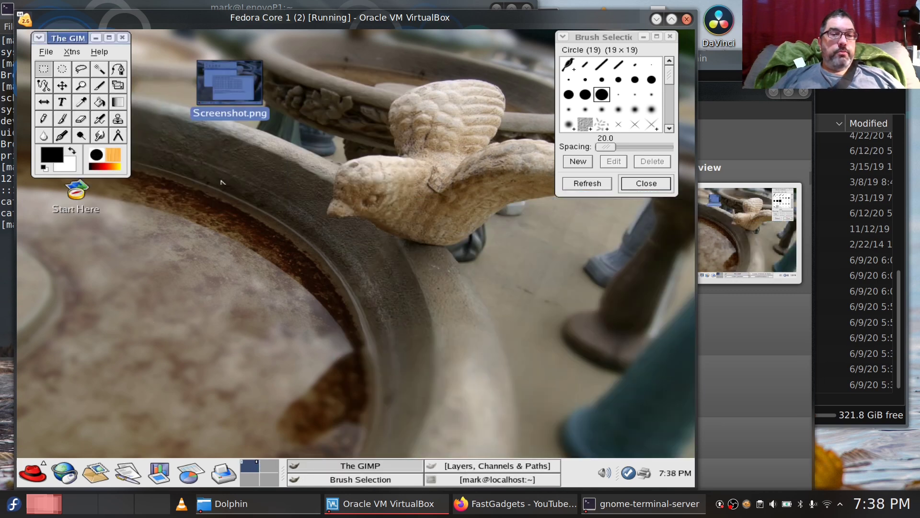
# Step: Quit the remaining GIMP instance by closing its toolbox
pyautogui.rightClick(240, 95)
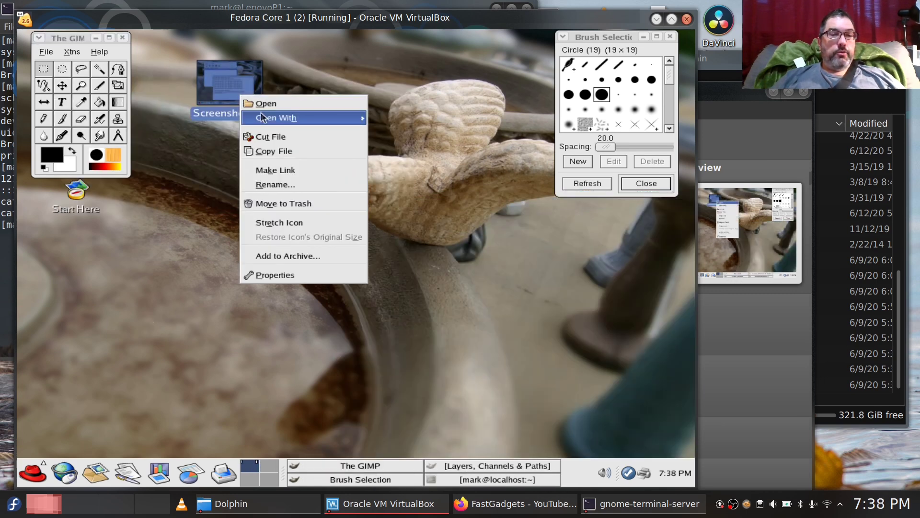
pyautogui.moveTo(266, 118)
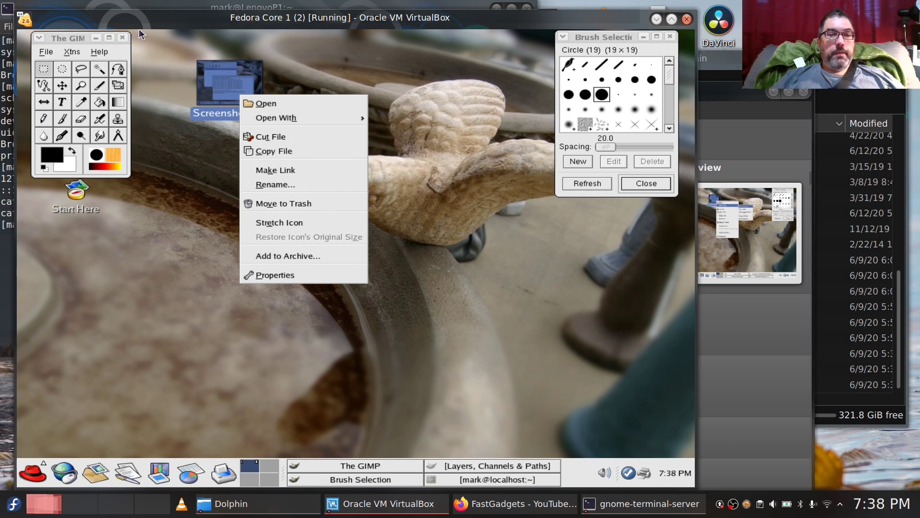
pyautogui.click(124, 38)
pyautogui.click(124, 38)
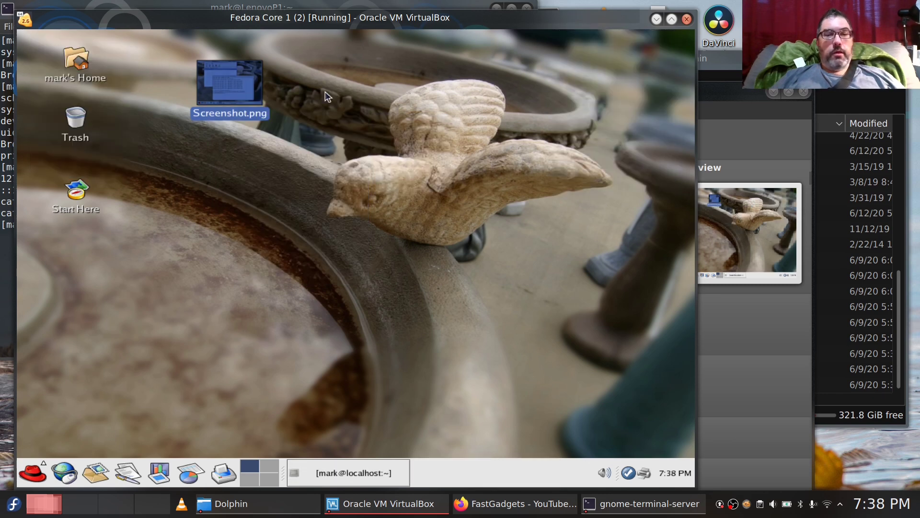
# Step: Open Screenshot.png with The GIMP in a fresh instance, dismiss the tip, and bring the Layers window forward
pyautogui.rightClick(219, 81)
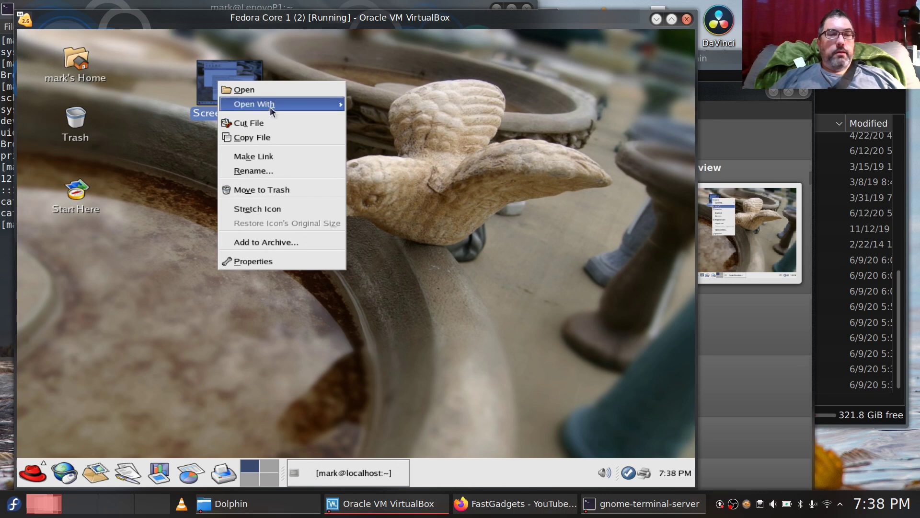
pyautogui.moveTo(272, 104)
pyautogui.click(361, 123)
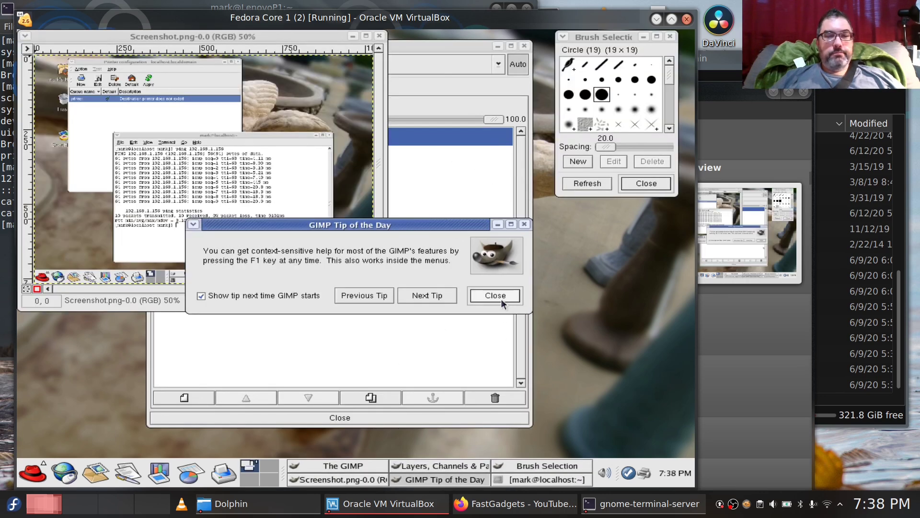
pyautogui.click(502, 299)
pyautogui.click(482, 329)
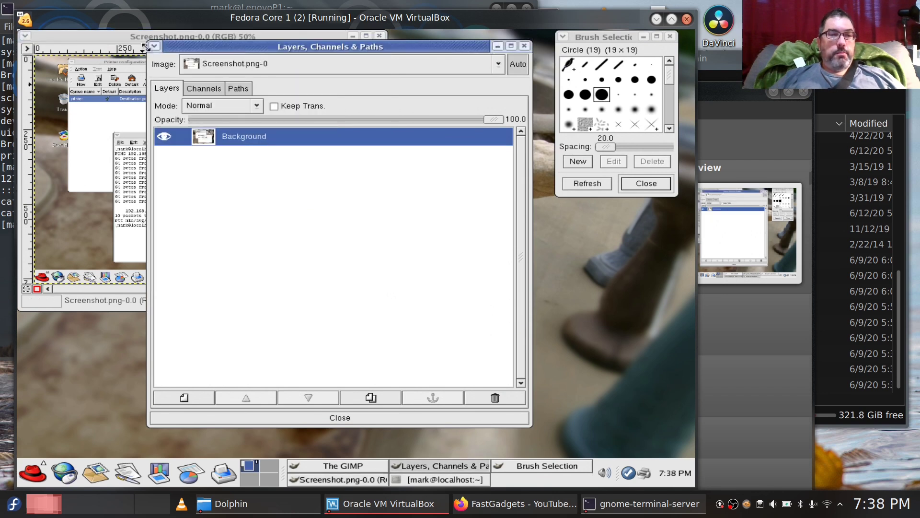
# Step: Shrink the Layers, Channels & Paths window, place it below Brush Selection, and move the image window clear of the toolbox
pyautogui.moveTo(145, 38); pyautogui.dragTo(340, 176)
pyautogui.moveTo(403, 187); pyautogui.dragTo(594, 210)
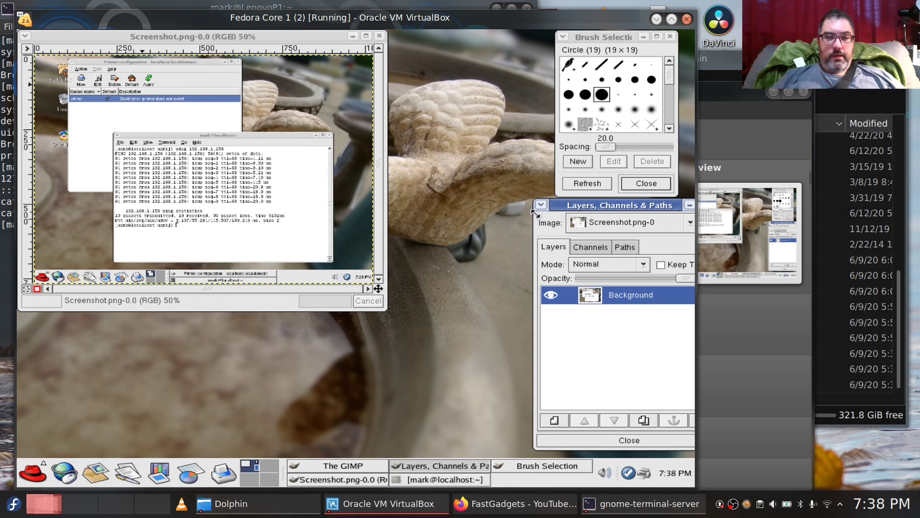
pyautogui.moveTo(535, 200); pyautogui.dragTo(535, 209)
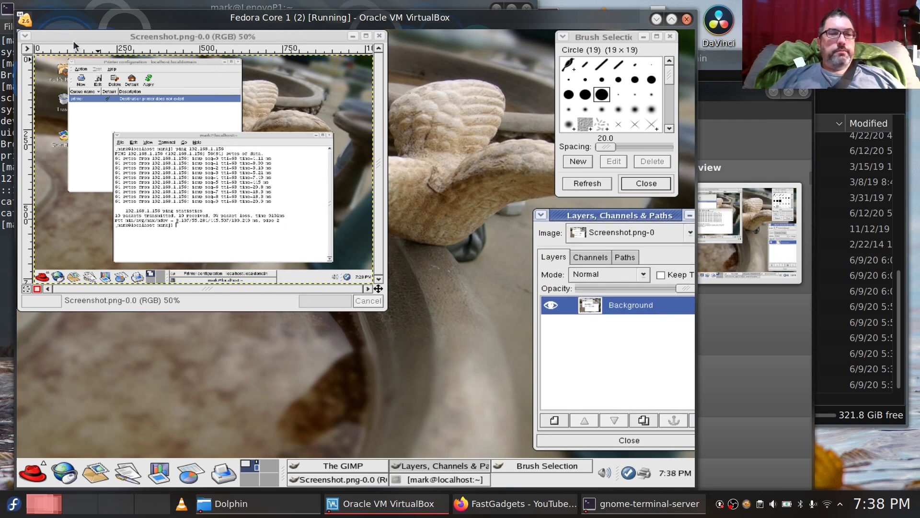
pyautogui.moveTo(65, 37); pyautogui.dragTo(217, 77)
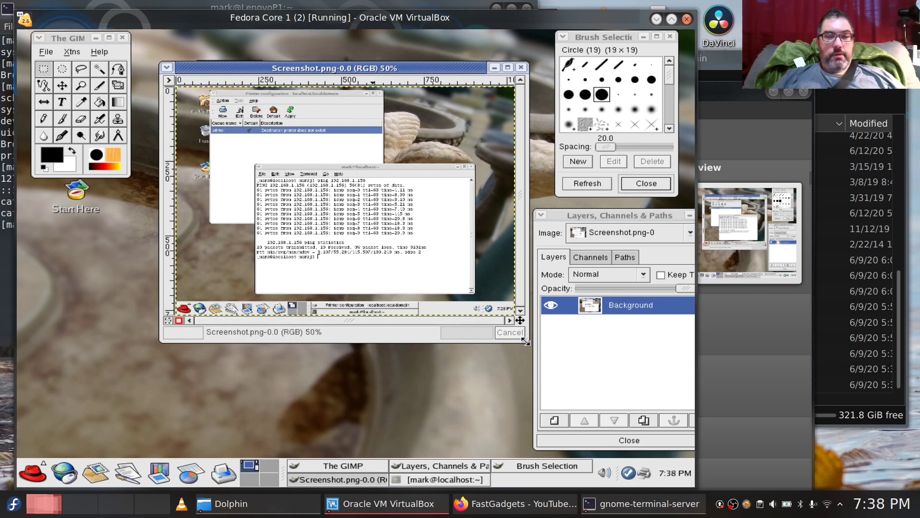
# Step: Enlarge the Screenshot.png image window toward the lower right of the desktop, and quit GIMP by closing its toolbox
pyautogui.moveTo(526, 341); pyautogui.dragTo(663, 433)
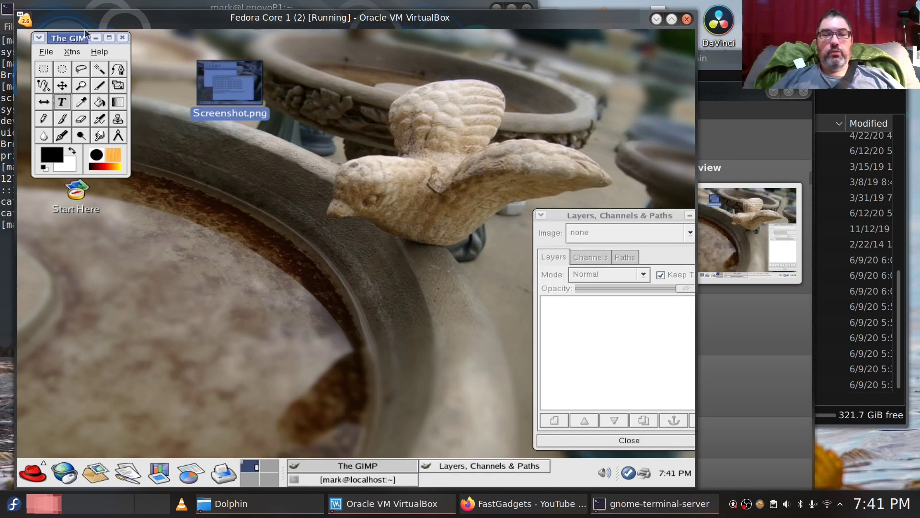
pyautogui.click(123, 38)
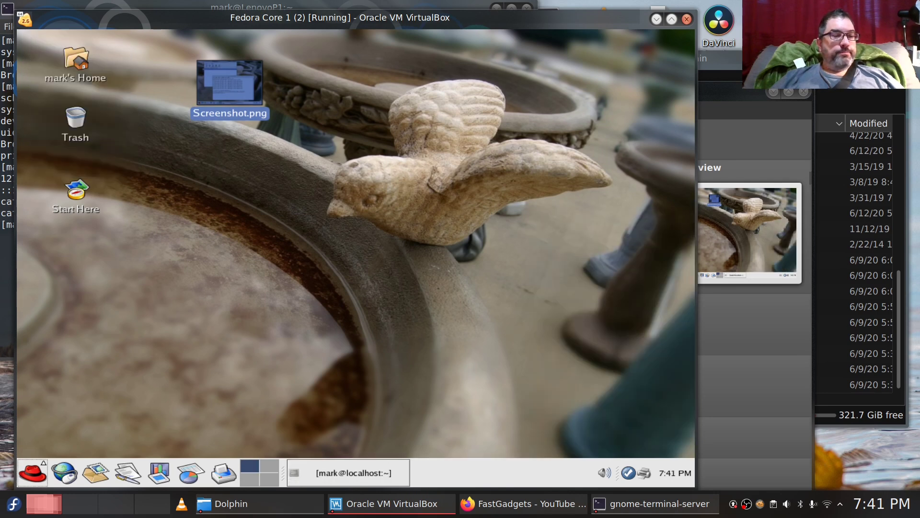
# Step: Launch the Mozilla Web Browser, convert the Netscape 4 profile, and maximize the browser window
pyautogui.click(33, 472)
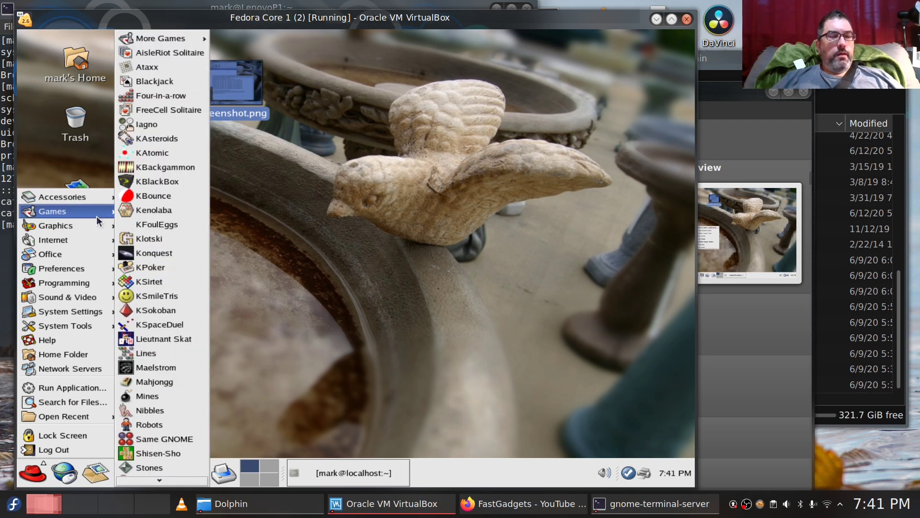
pyautogui.moveTo(85, 228)
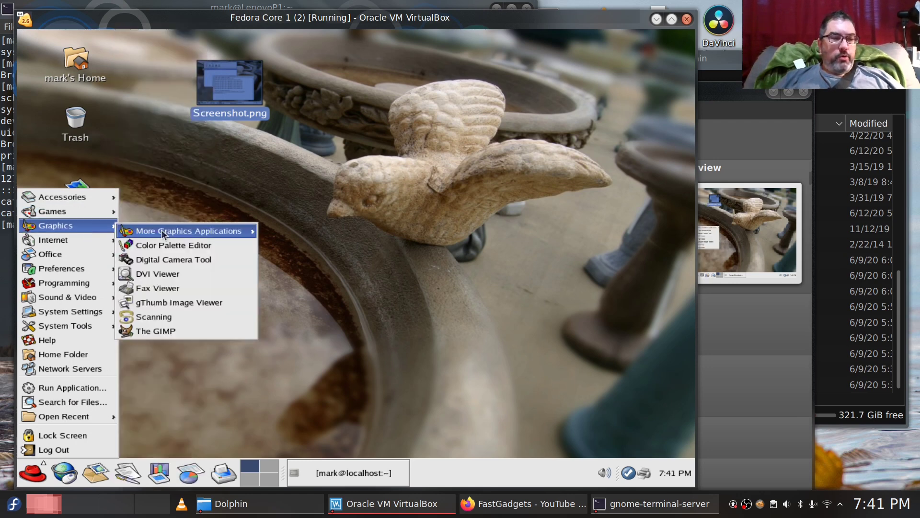
pyautogui.moveTo(164, 234)
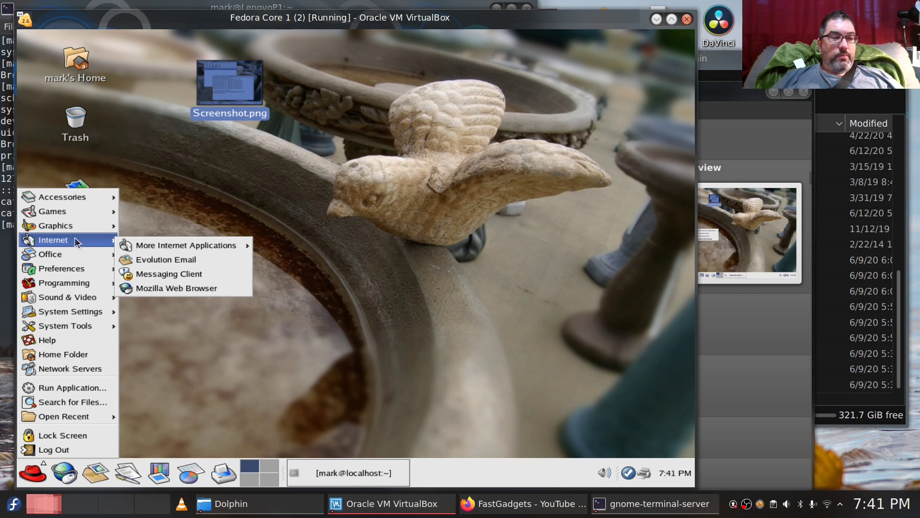
pyautogui.click(222, 289)
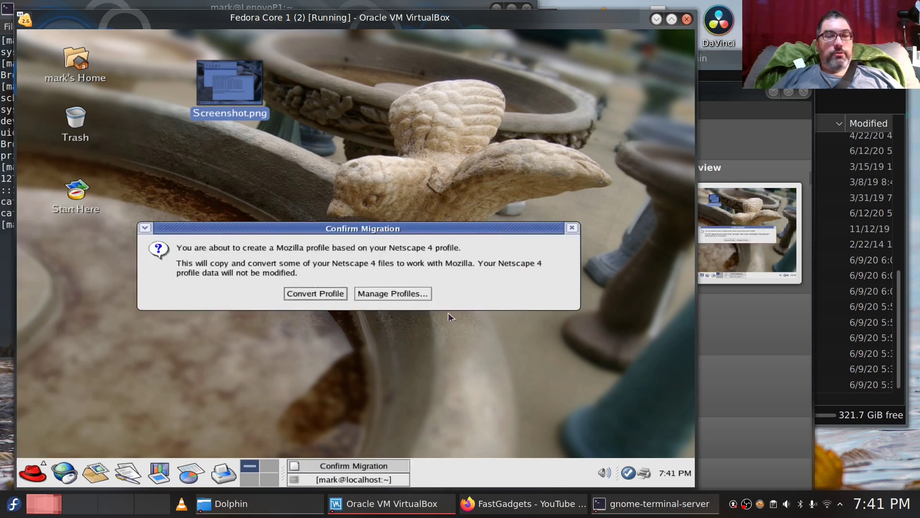
pyautogui.click(313, 294)
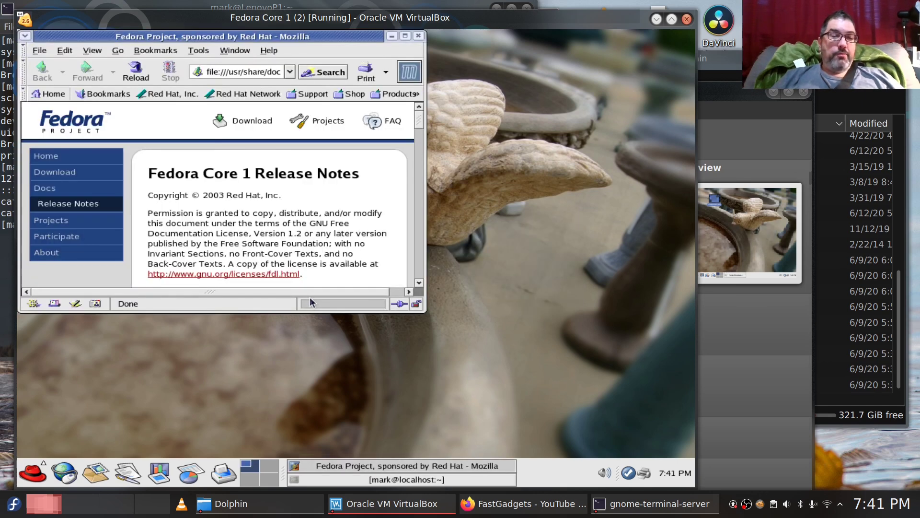
pyautogui.click(405, 37)
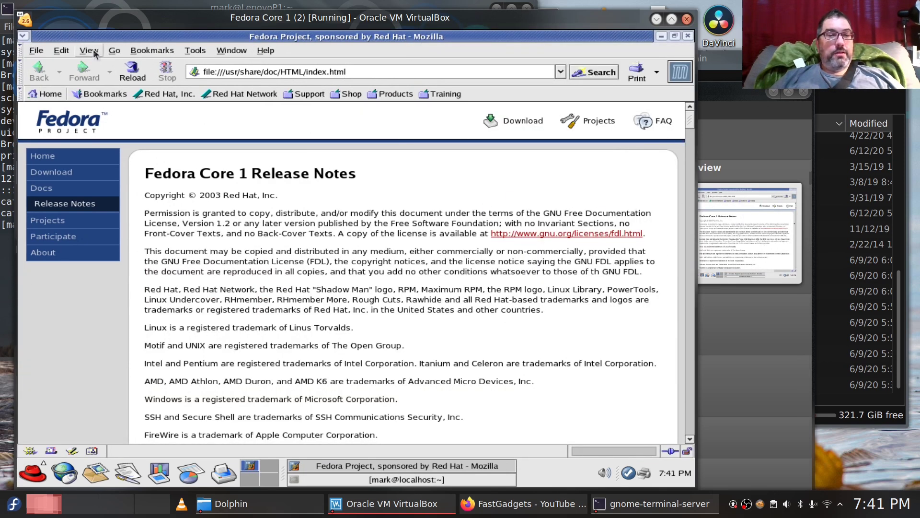
# Step: Check the Mozilla version on its About page, restore that window to a smaller size, and close it
pyautogui.click(265, 51)
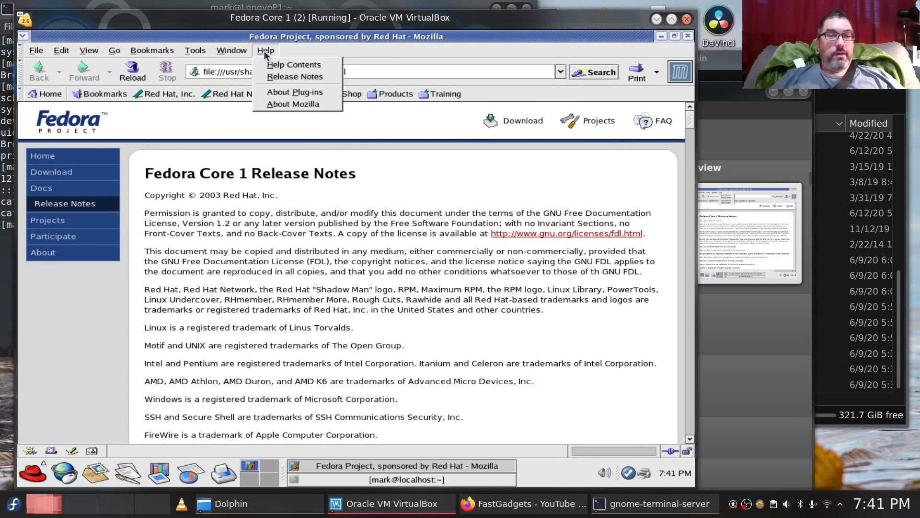
pyautogui.click(289, 100)
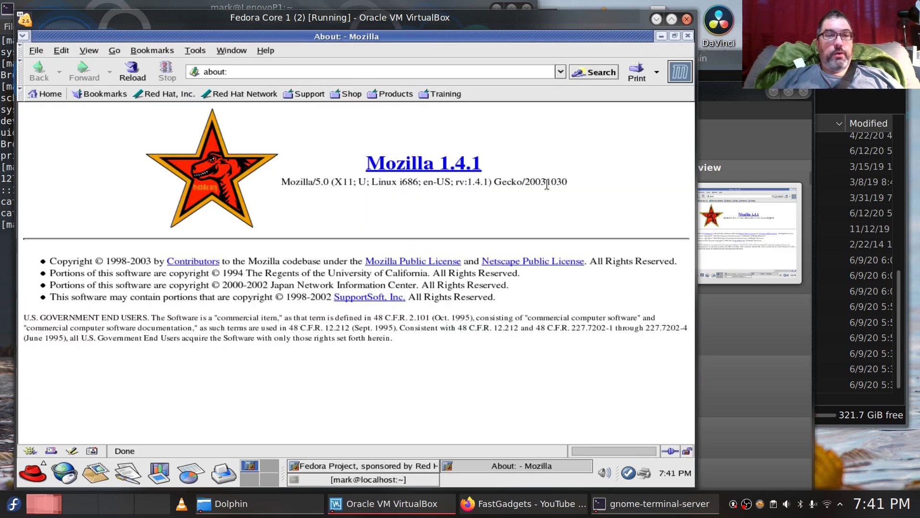
pyautogui.doubleClick(397, 34)
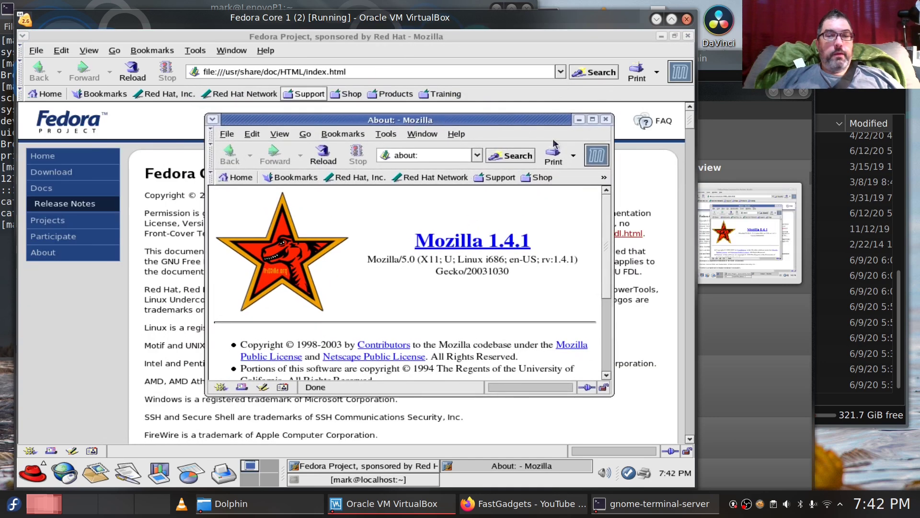
pyautogui.click(606, 120)
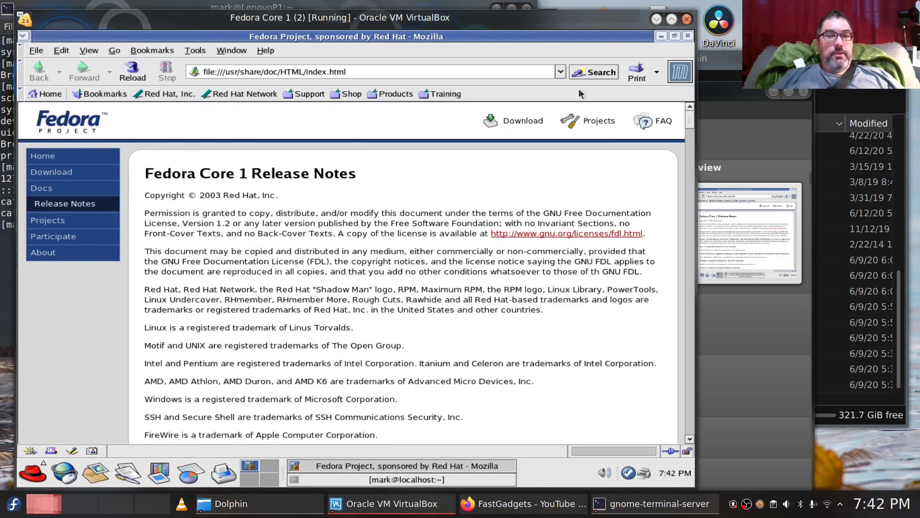
# Step: Load google.com in the browser and accept its website certificate permanently
pyautogui.rightClick(534, 97)
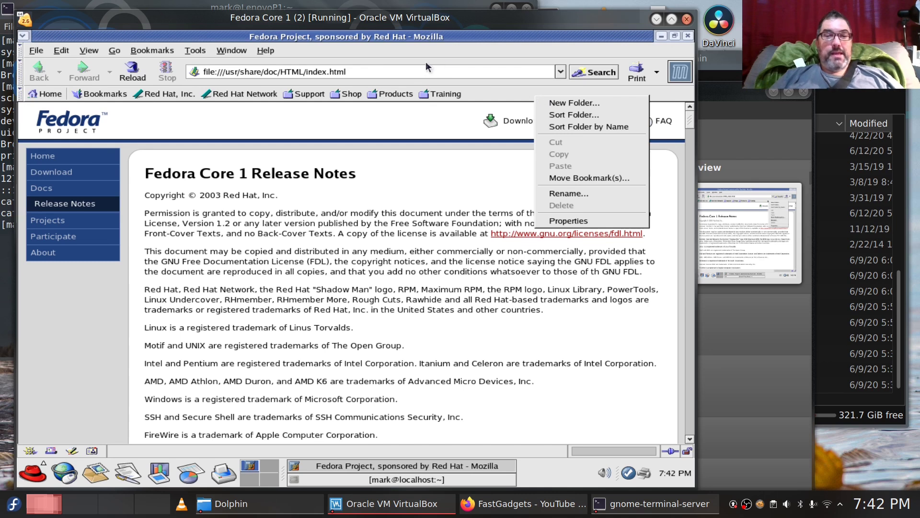
pyautogui.click(400, 72)
pyautogui.click(283, 63)
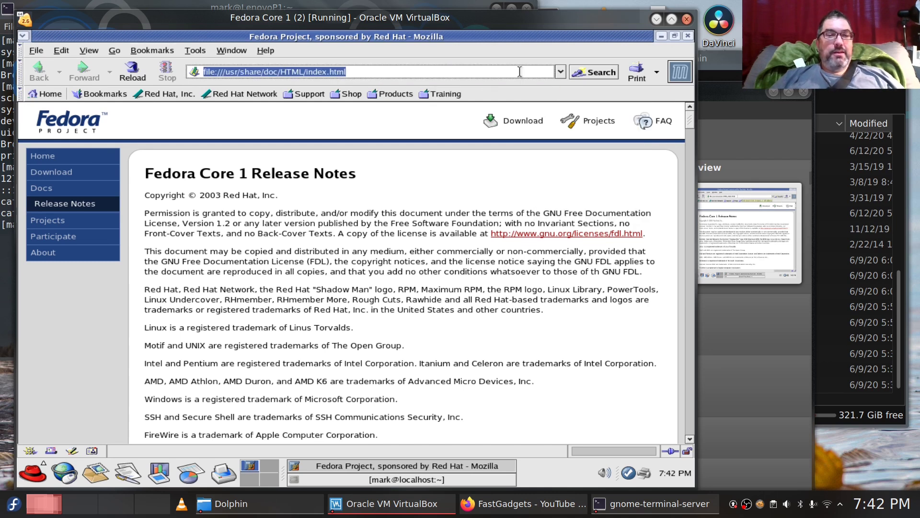
pyautogui.write('goog')
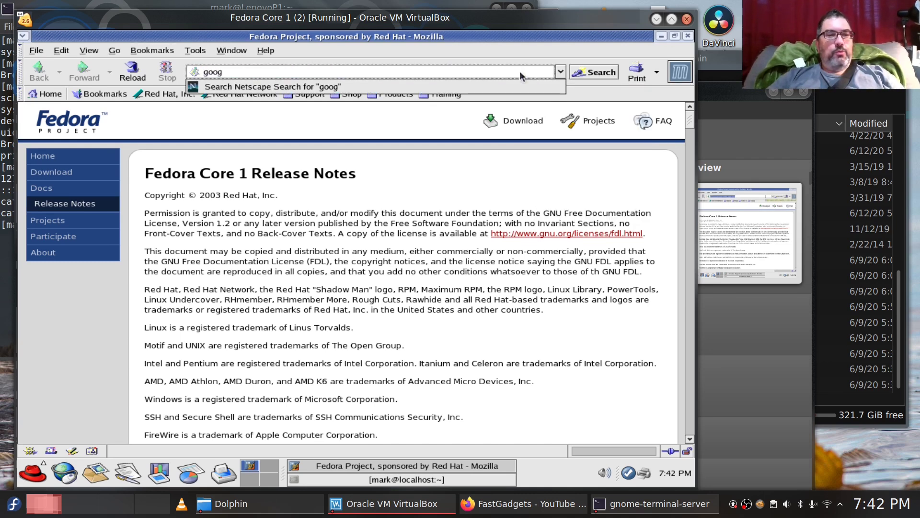
pyautogui.write('le.com')
pyautogui.press('Return')
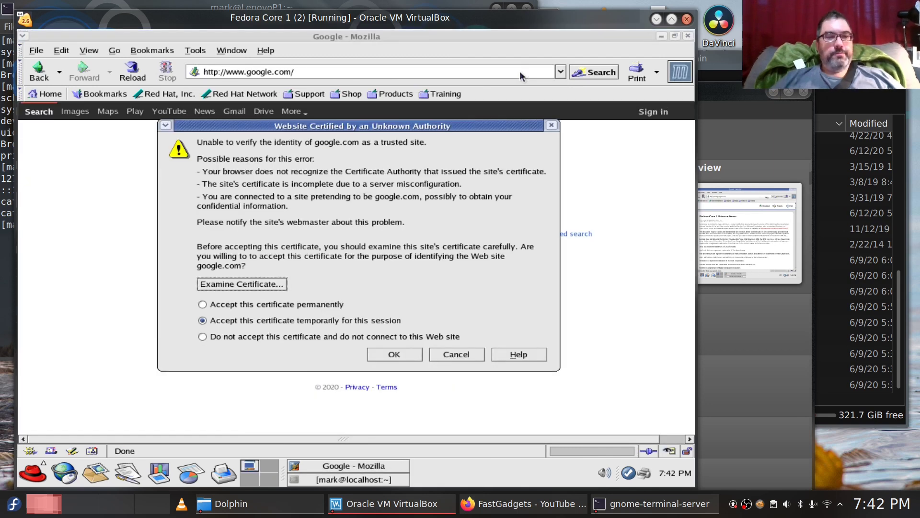
pyautogui.click(231, 304)
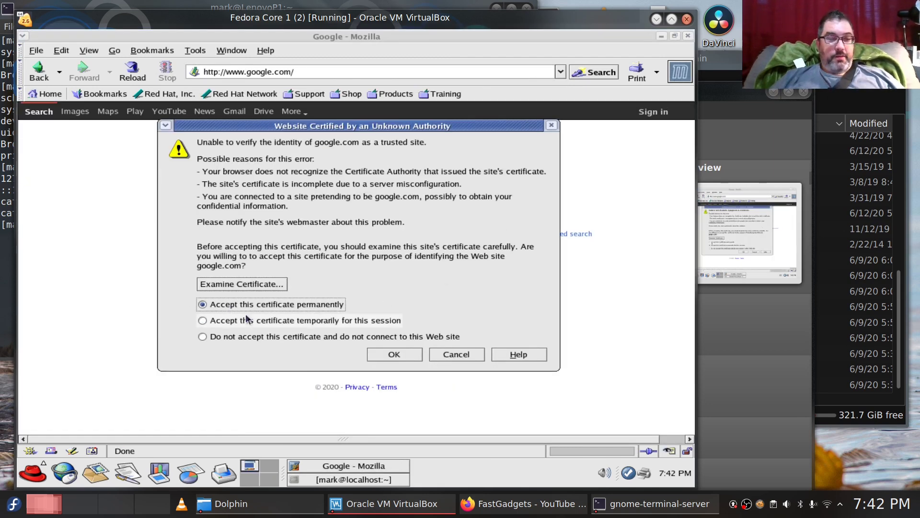
pyautogui.click(394, 356)
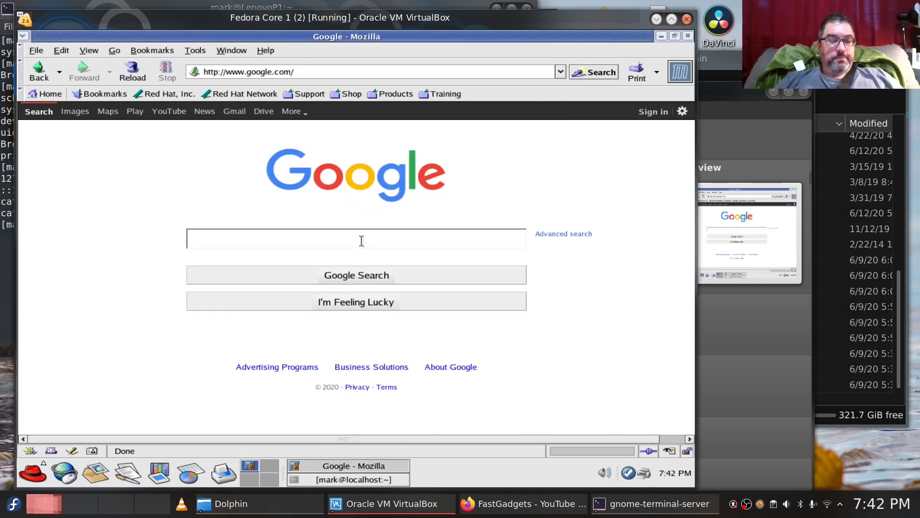
# Step: Search Google for "Youtube", turning off the alert about submitting unencrypted information and continuing
pyautogui.write('Youtube')
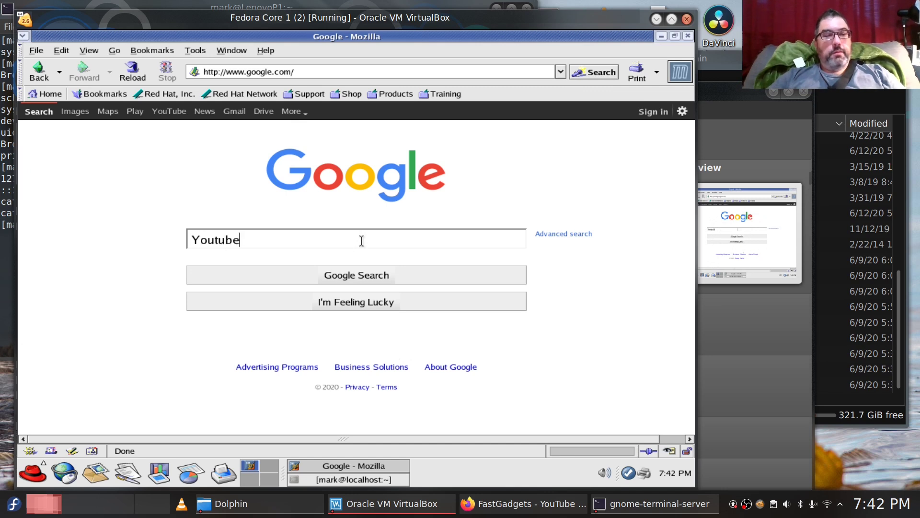
pyautogui.press('Return')
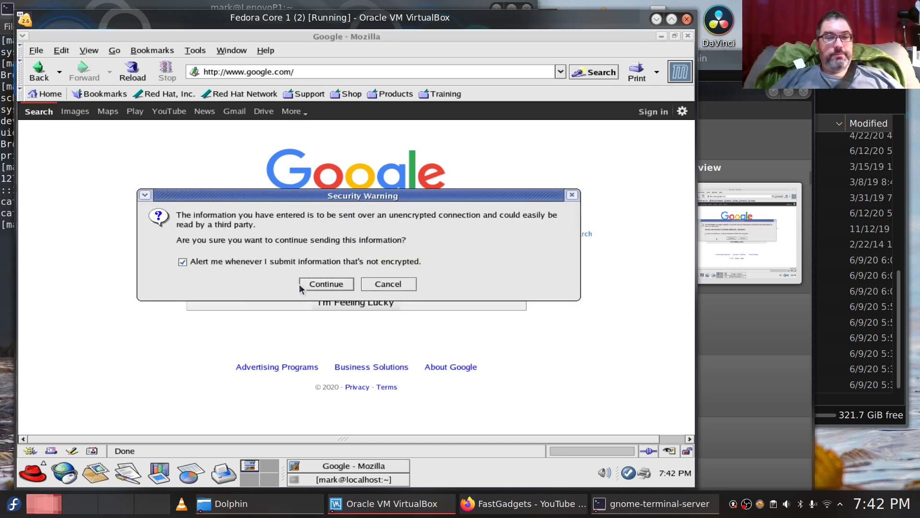
pyautogui.click(308, 261)
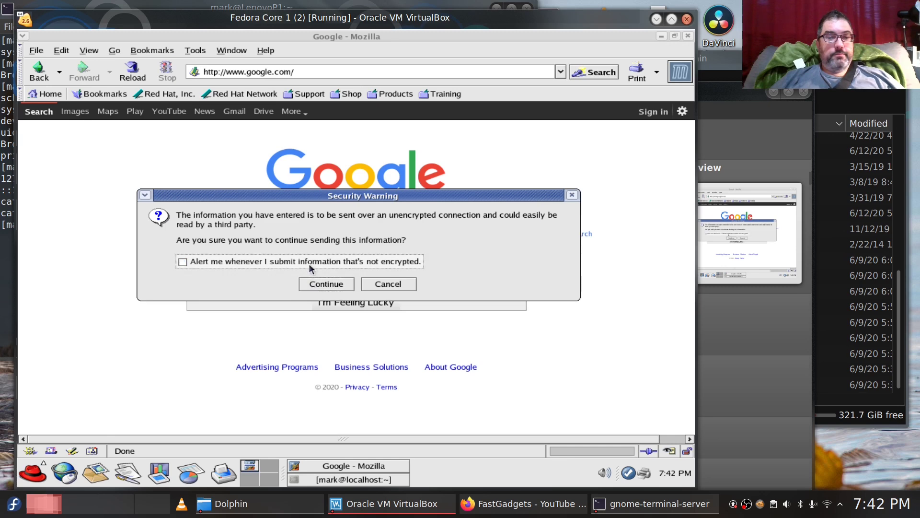
pyautogui.click(326, 288)
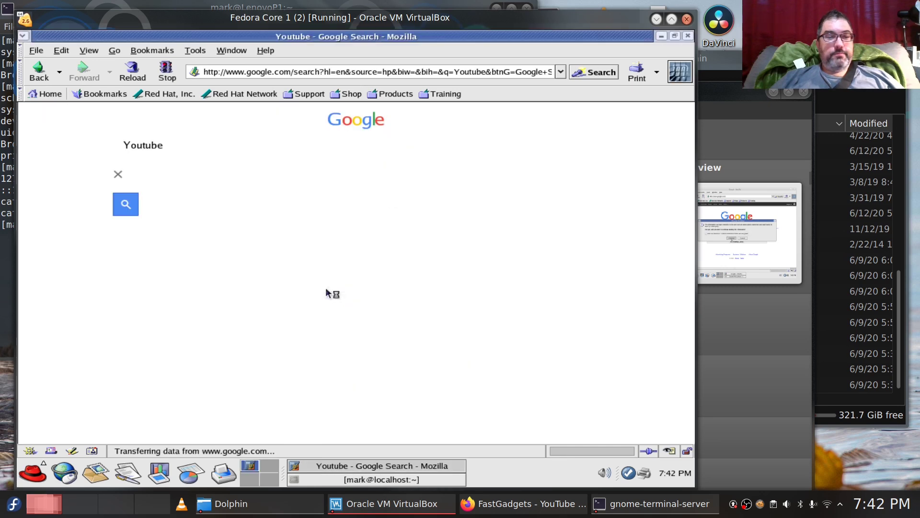
# Step: Try to open the "Eight minutes of slow-mo puppies" result, using its text link and its thumbnail, dismissing each alert
pyautogui.scroll(-4, 490, 307)
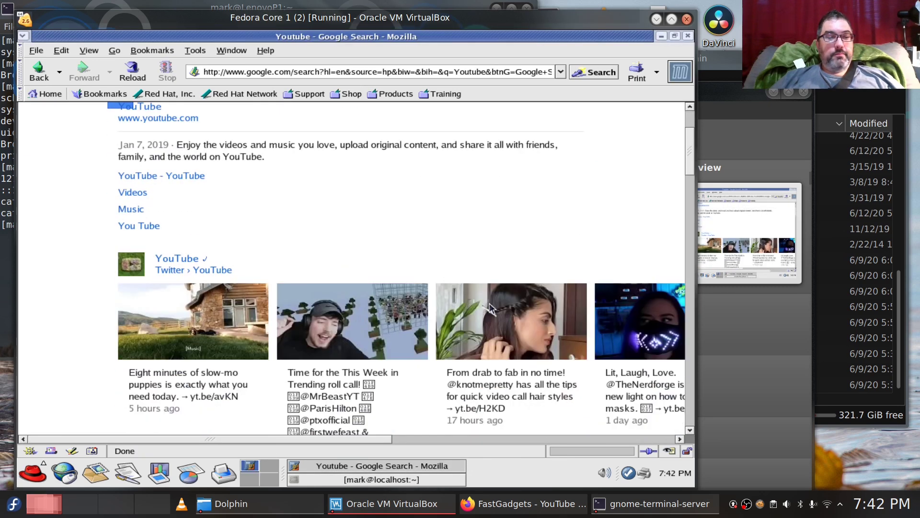
pyautogui.scroll(-3, 489, 308)
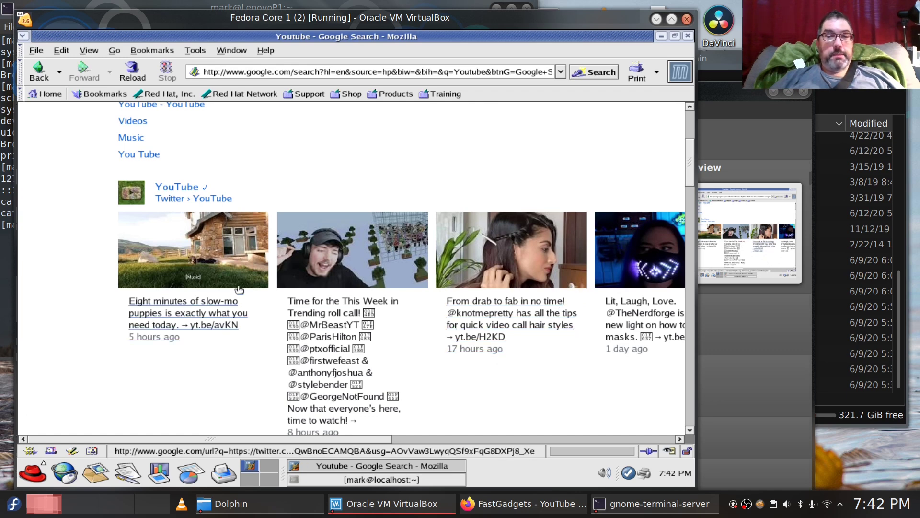
pyautogui.click(215, 324)
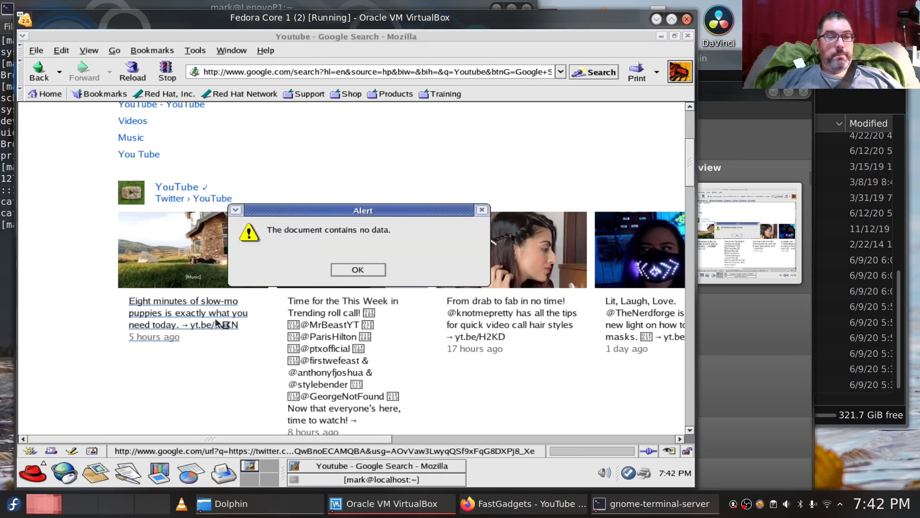
pyautogui.click(376, 270)
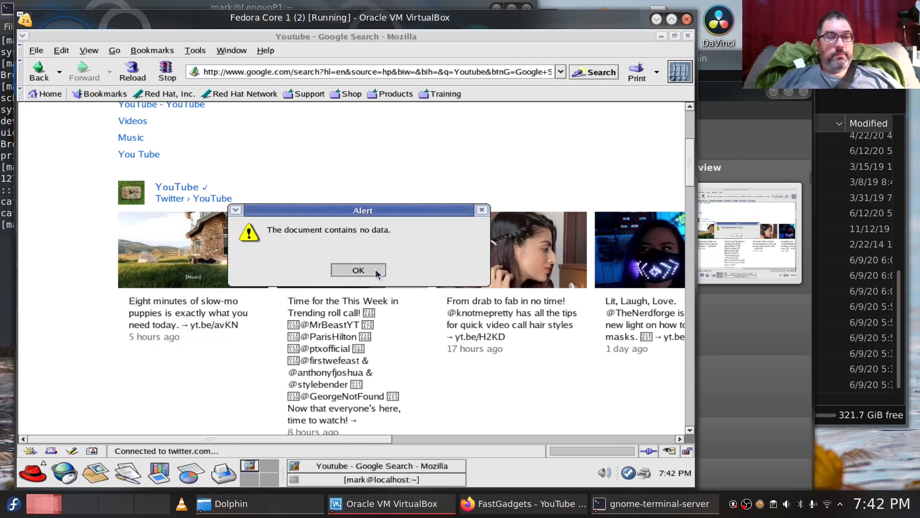
pyautogui.click(192, 236)
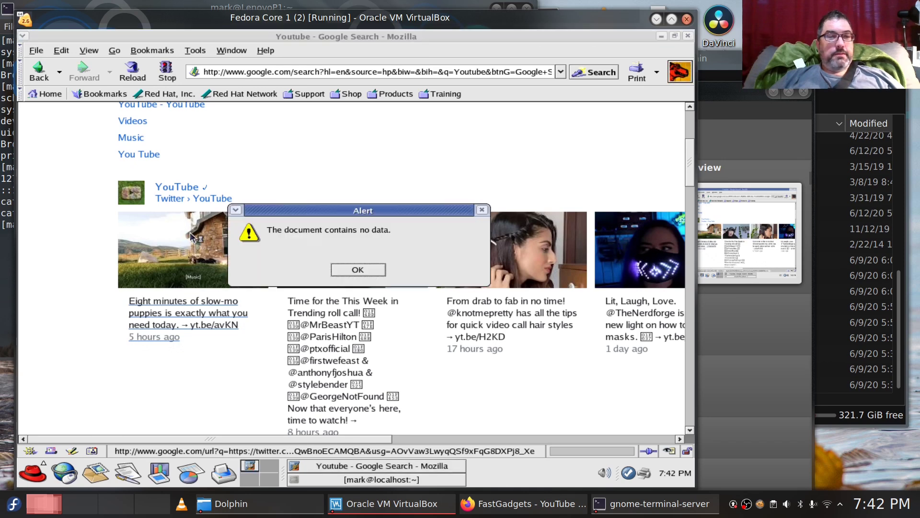
pyautogui.click(340, 269)
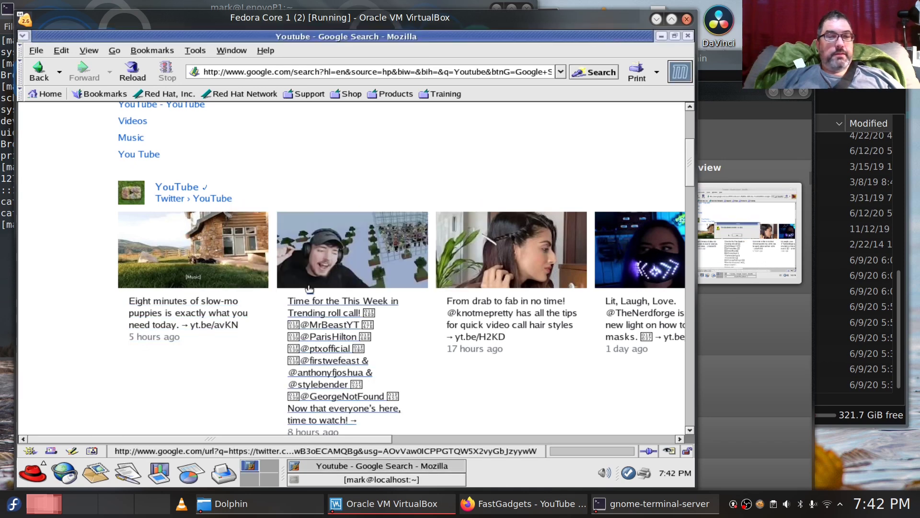
pyautogui.click(365, 68)
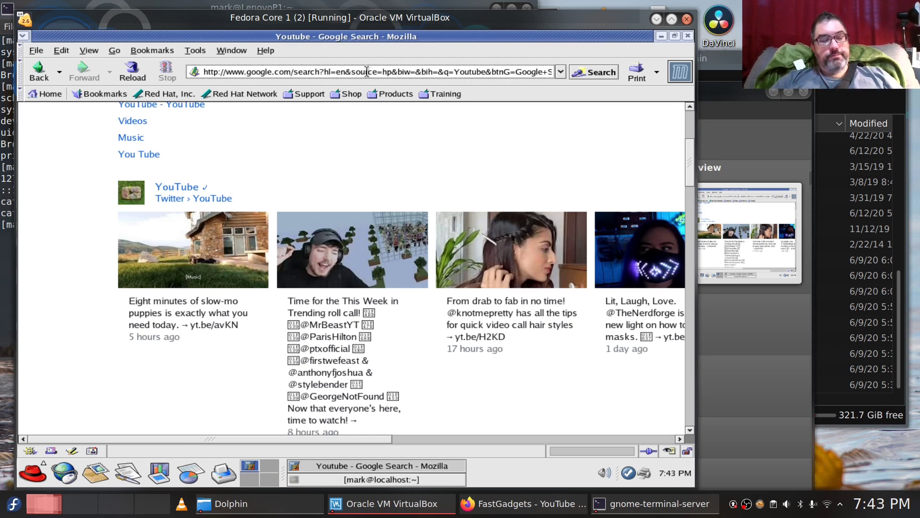
pyautogui.hotkey('ctrl', 's')
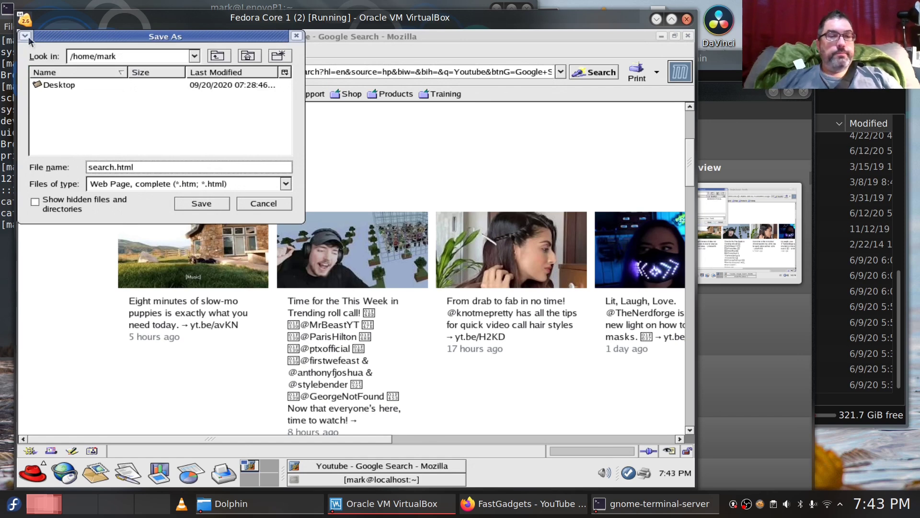
pyautogui.click(259, 206)
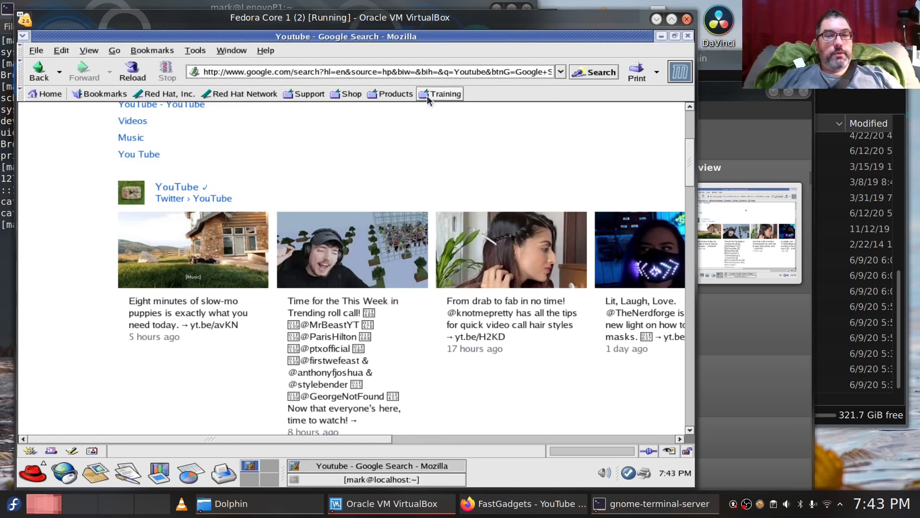
# Step: Try to load fedoraproject.org in the browser and dismiss the encryption alert
pyautogui.tripleClick(439, 72)
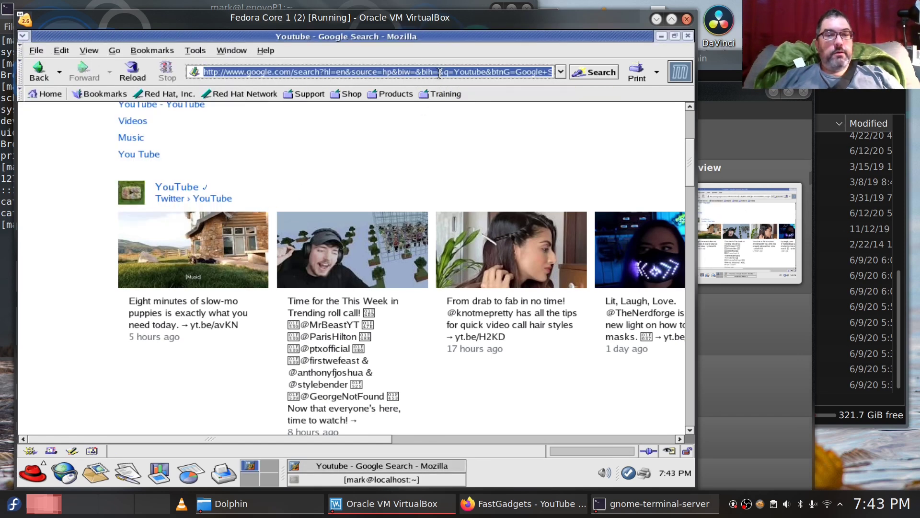
pyautogui.write('fedora')
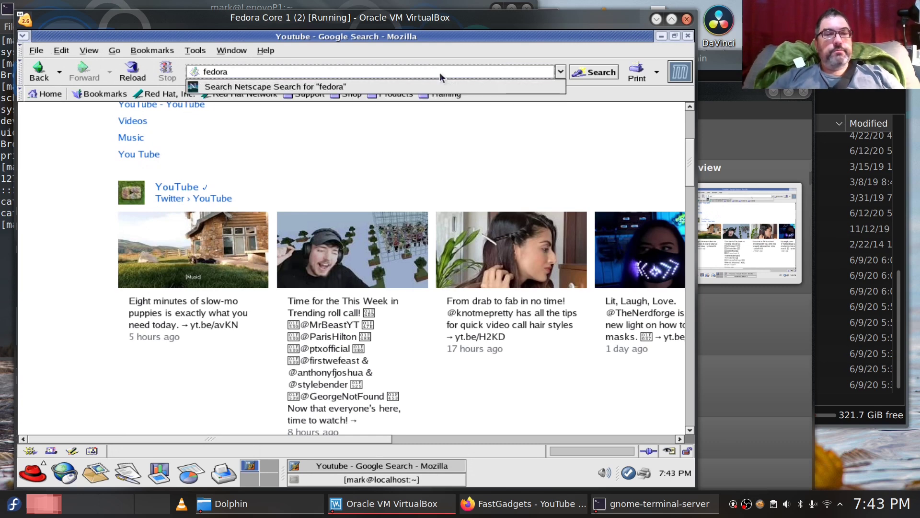
pyautogui.write('prog')
pyautogui.press('BackSpace')
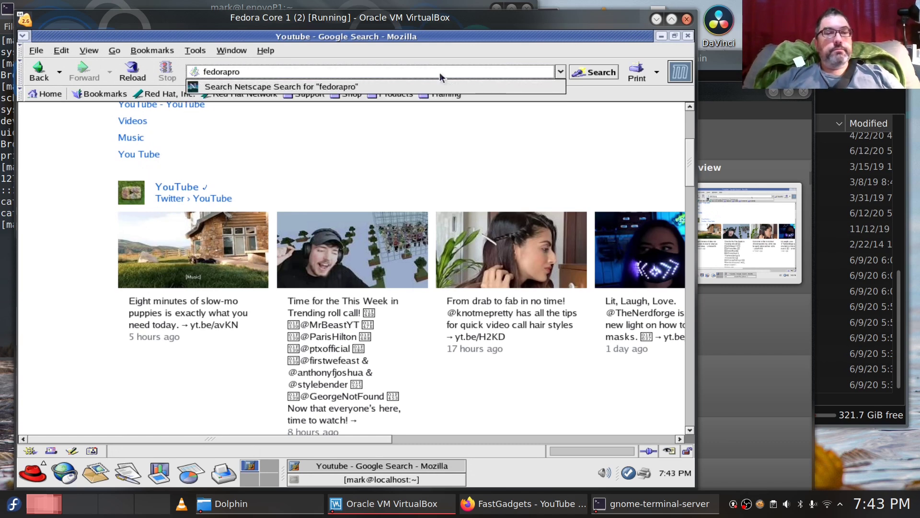
pyautogui.write('ject.o')
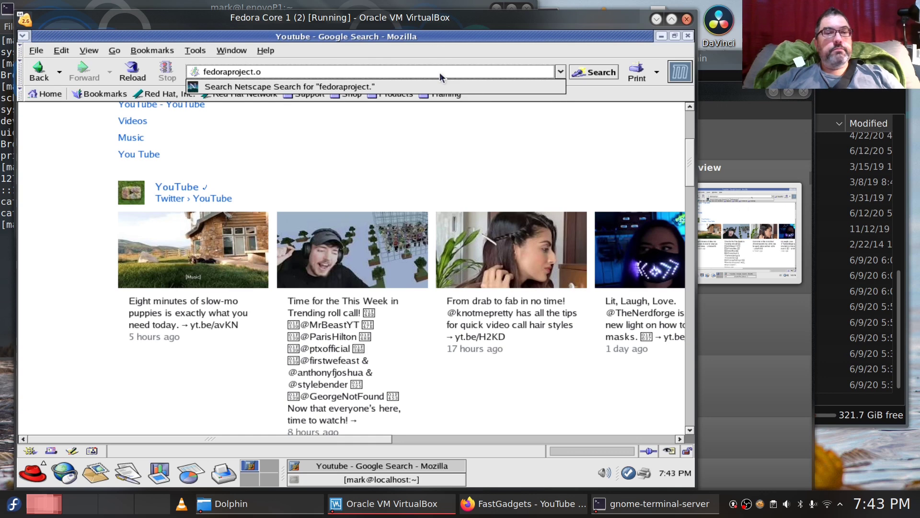
pyautogui.write('rg')
pyautogui.press('Return')
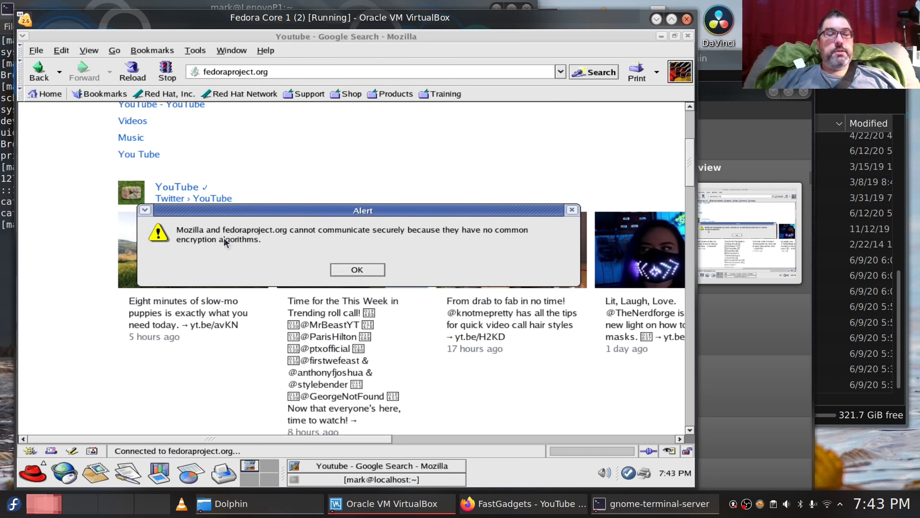
pyautogui.click(355, 271)
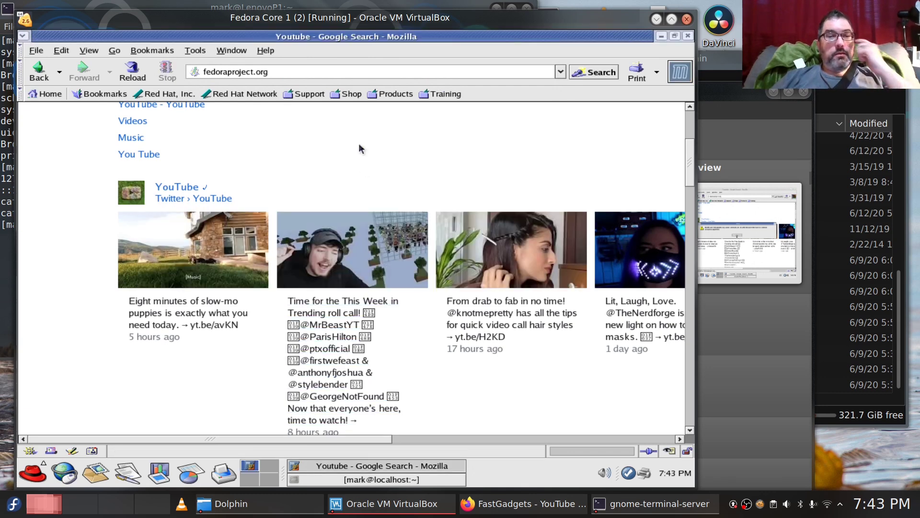
# Step: Load cnn.com, accepting its website certificate temporarily for this session and dismissing the encryption alerts
pyautogui.click(278, 72)
pyautogui.press('Delete')
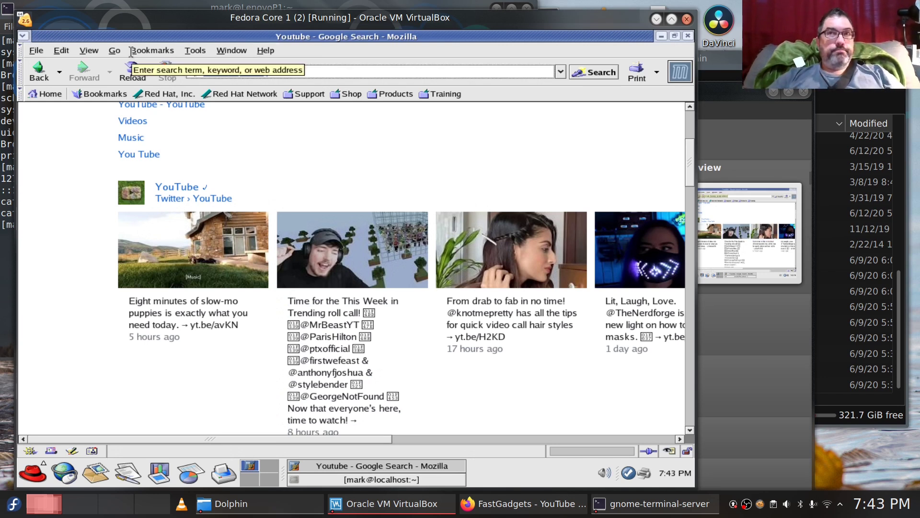
pyautogui.write('cnn.com')
pyautogui.press('Return')
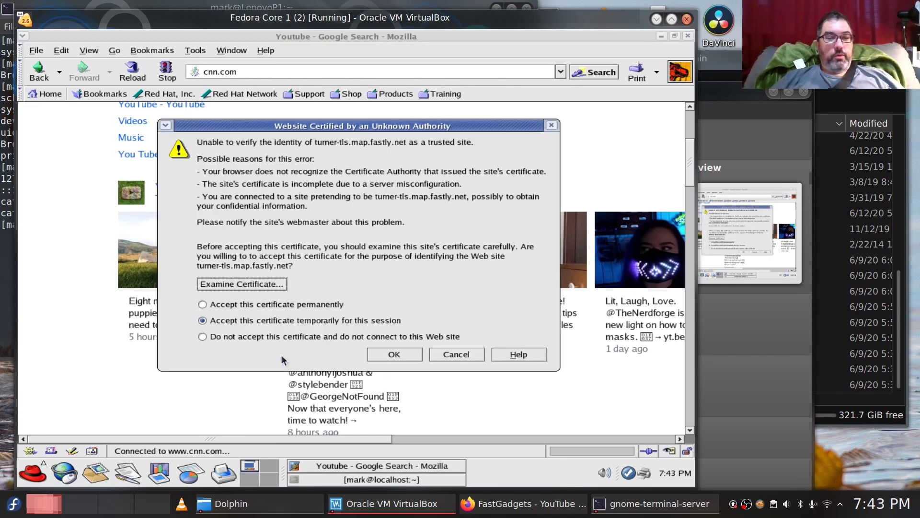
pyautogui.click(261, 320)
pyautogui.press('Return')
pyautogui.click(362, 275)
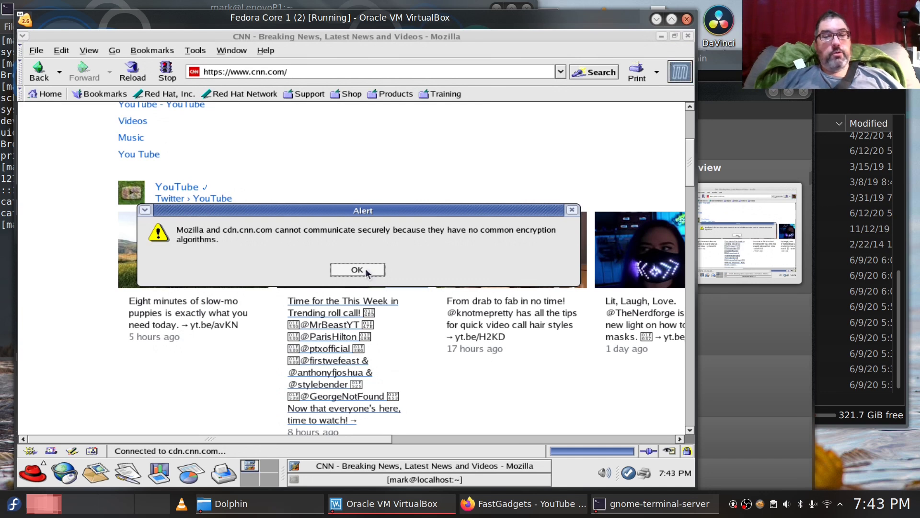
pyautogui.click(366, 271)
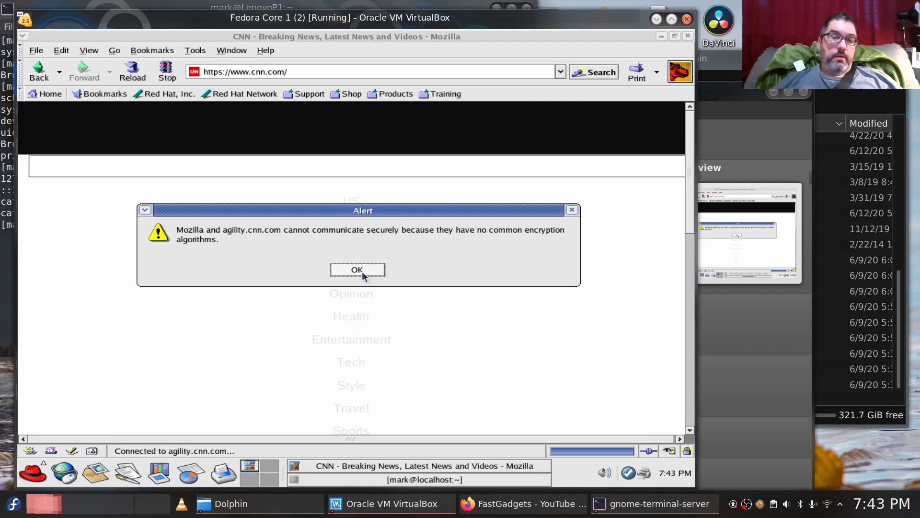
pyautogui.click(358, 270)
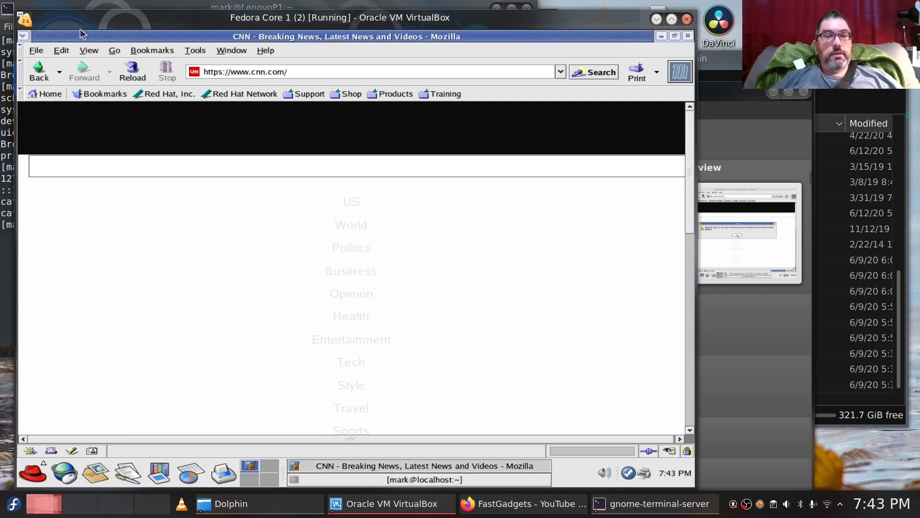
# Step: Go to the US news section of the CNN site, dismissing each encryption alert
pyautogui.click(221, 72)
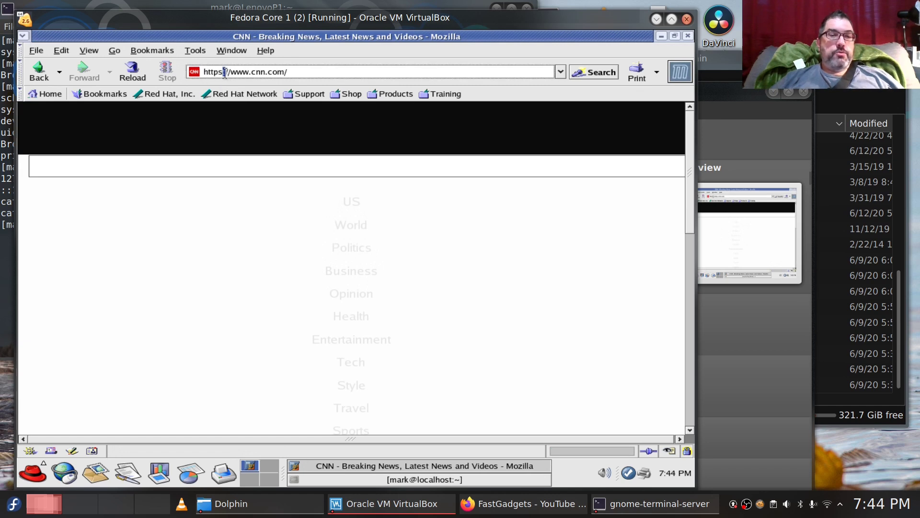
pyautogui.click(397, 288)
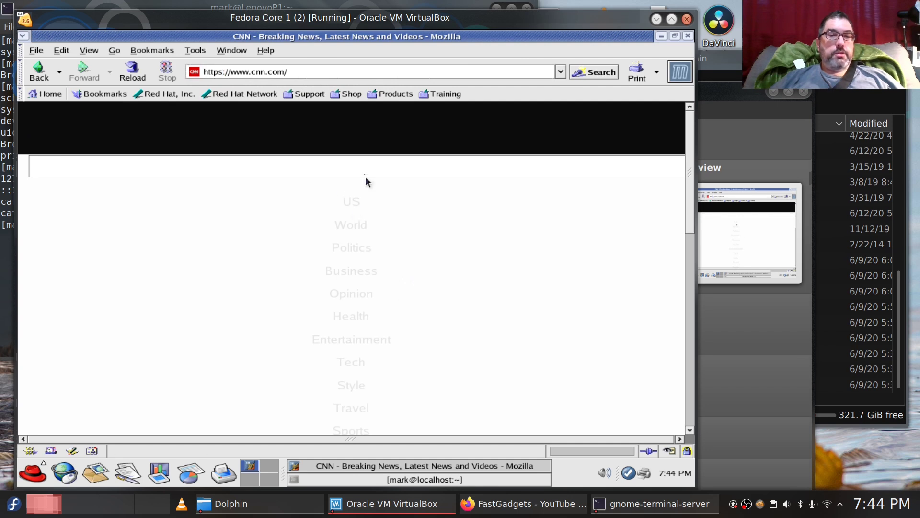
pyautogui.click(352, 203)
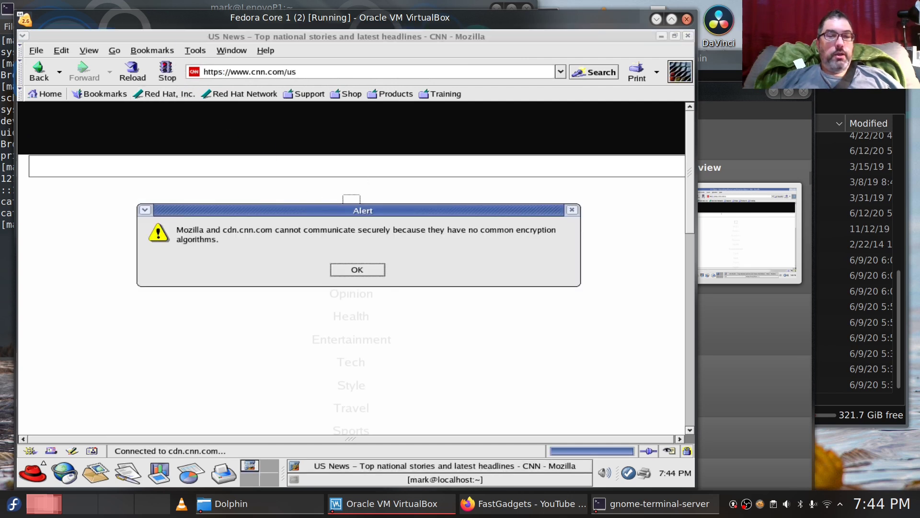
pyautogui.click(357, 269)
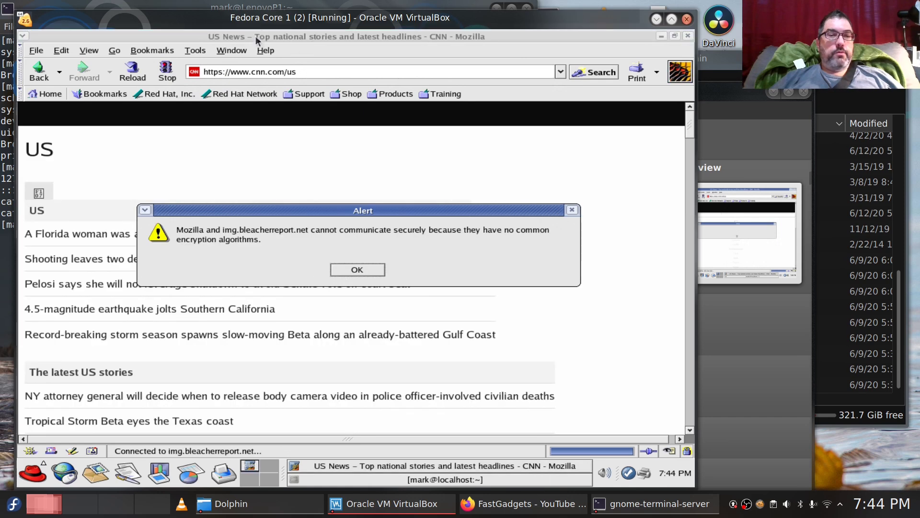
pyautogui.click(338, 272)
pyautogui.click(338, 271)
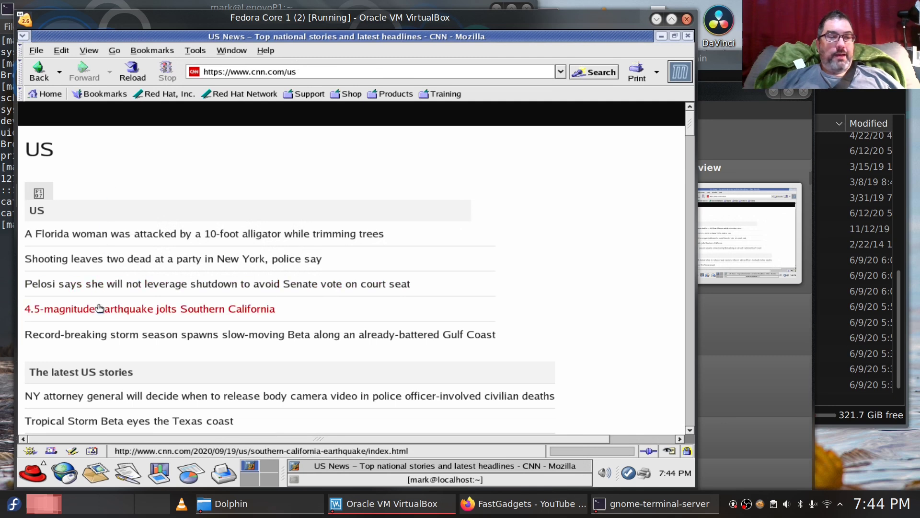
# Step: Open the Florida 10-foot alligator article, accepting the cdnjs.cloudflare.com certificate for this session, and skim through the story
pyautogui.click(74, 245)
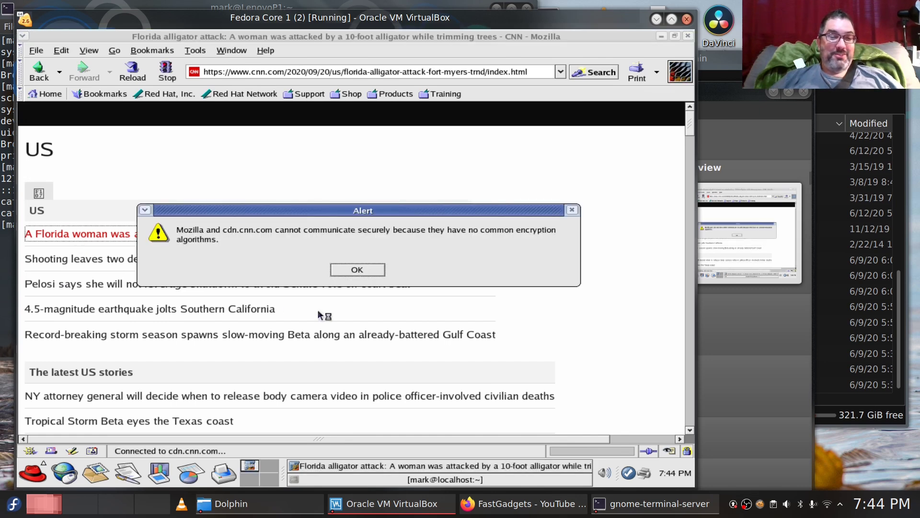
pyautogui.click(357, 270)
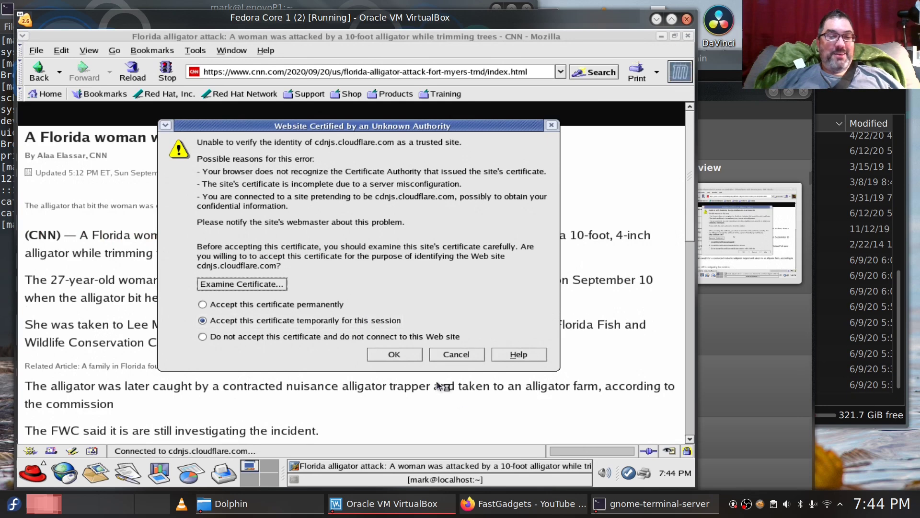
pyautogui.click(407, 357)
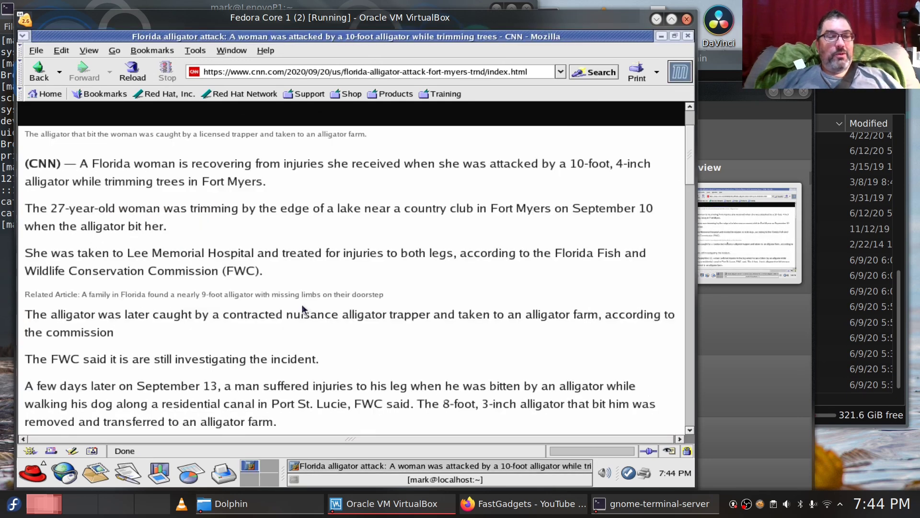
pyautogui.scroll(-5, 305, 309)
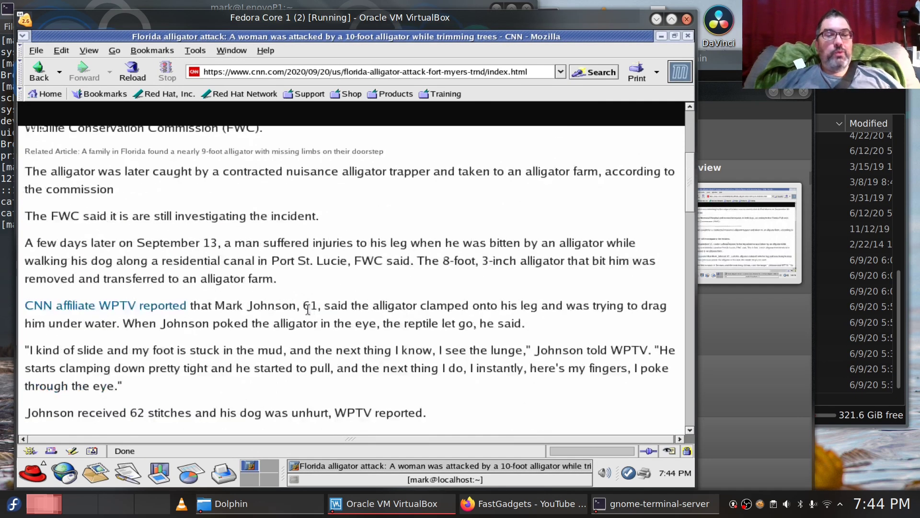
pyautogui.scroll(-3, 307, 309)
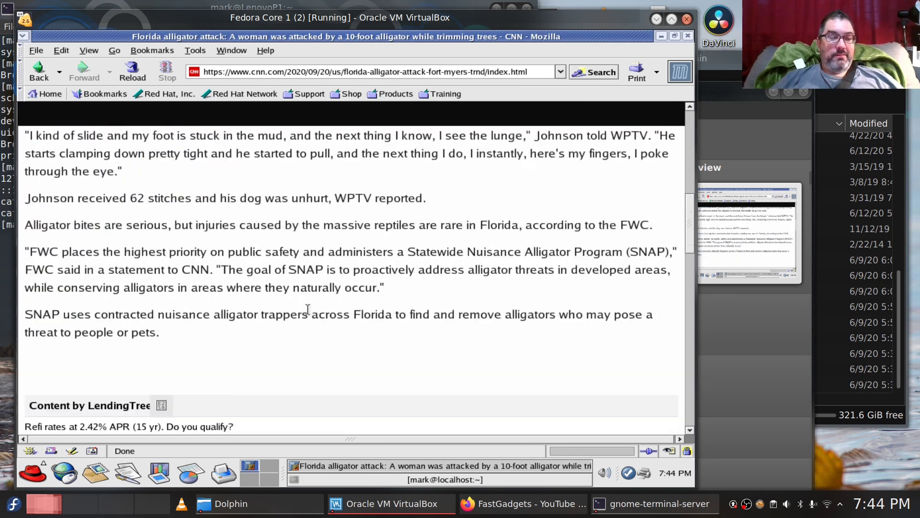
pyautogui.scroll(10, 308, 309)
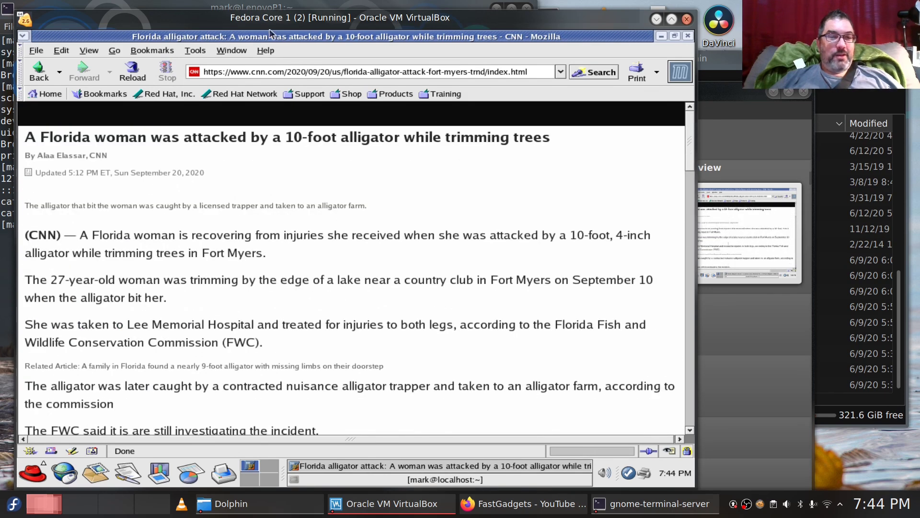
# Step: Try to load linuxfoundation.org in the browser and dismiss the encryption alert
pyautogui.click(306, 76)
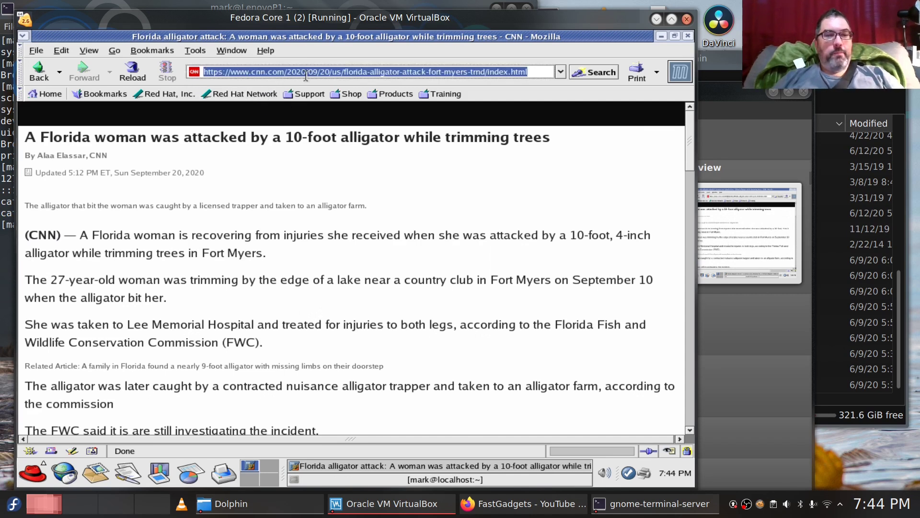
pyautogui.write('linu')
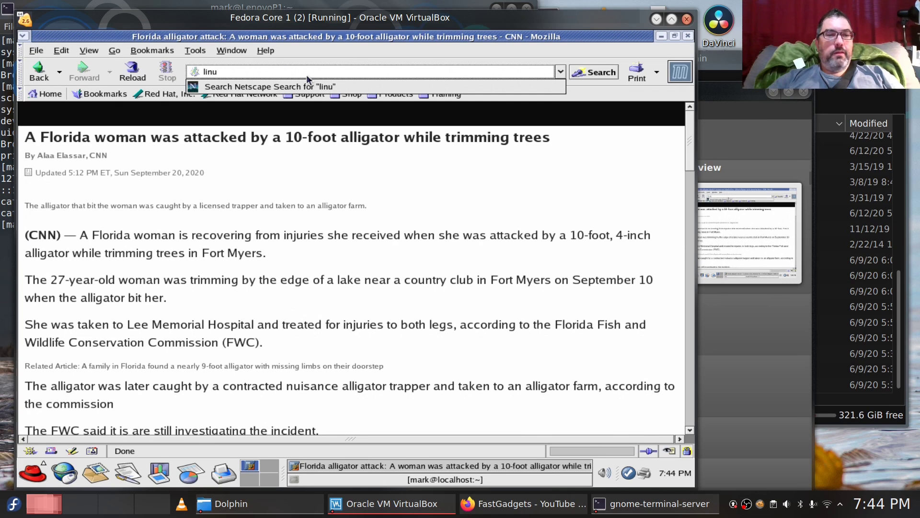
pyautogui.write('xfoundatoin')
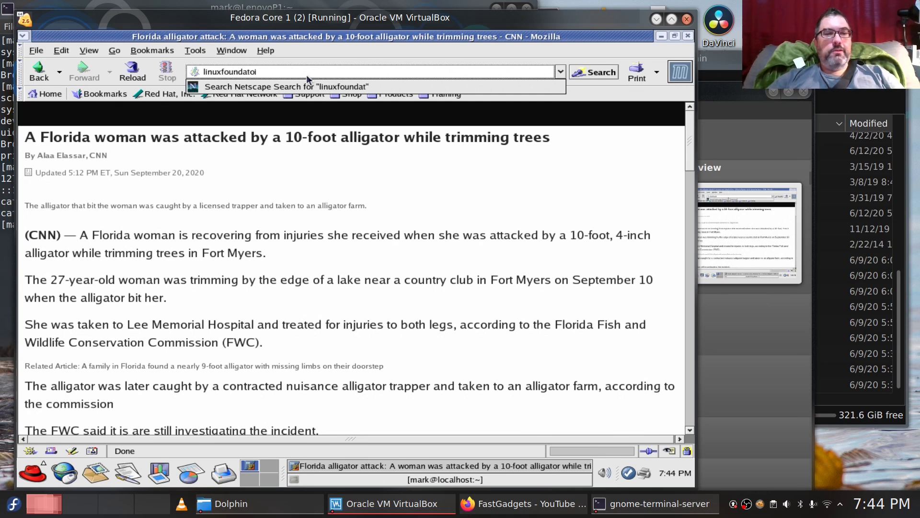
pyautogui.press('BackSpace')
pyautogui.press('BackSpace')
pyautogui.press('BackSpace')
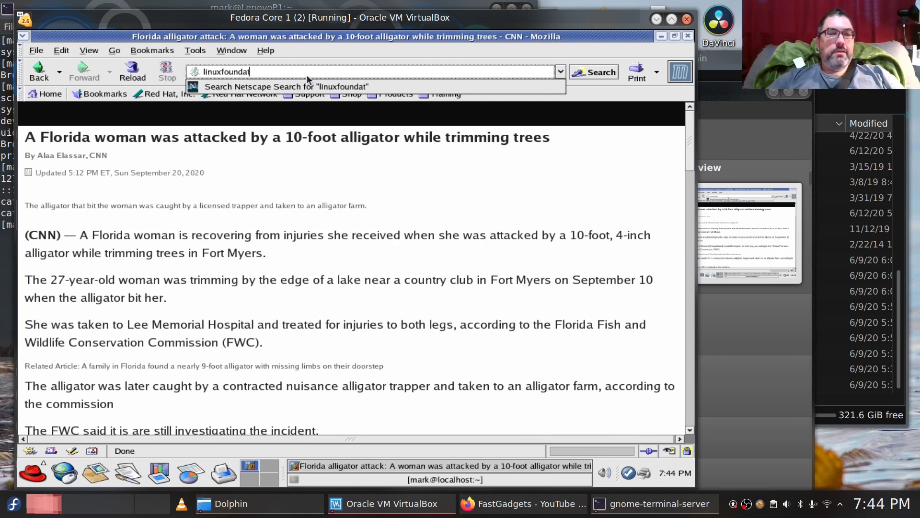
pyautogui.write('ion.org')
pyautogui.press('Return')
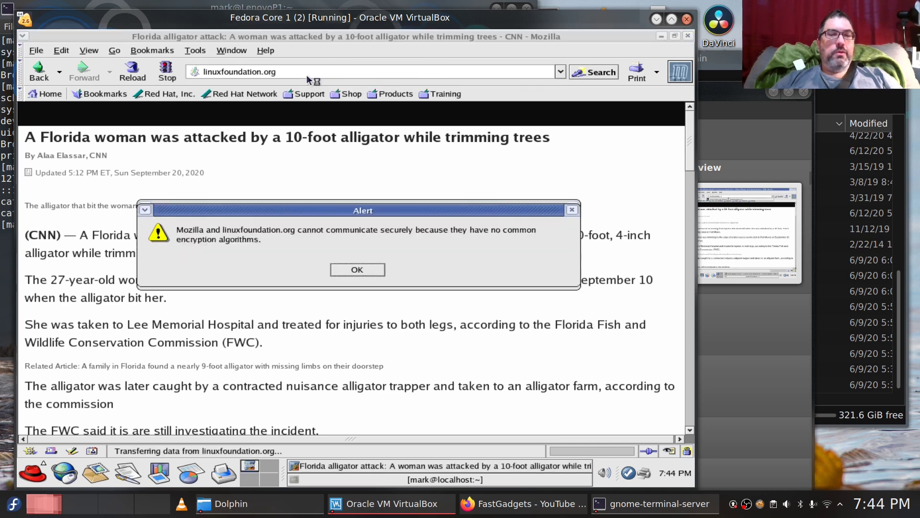
pyautogui.click(378, 269)
pyautogui.click(379, 273)
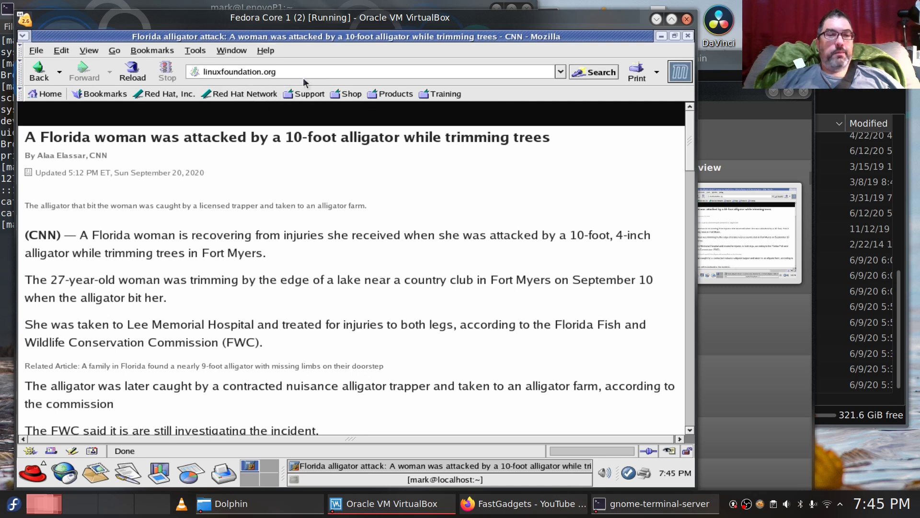
# Step: Return from the alligator article to the previous CNN US news page, dismissing the encryption alerts
pyautogui.click(287, 76)
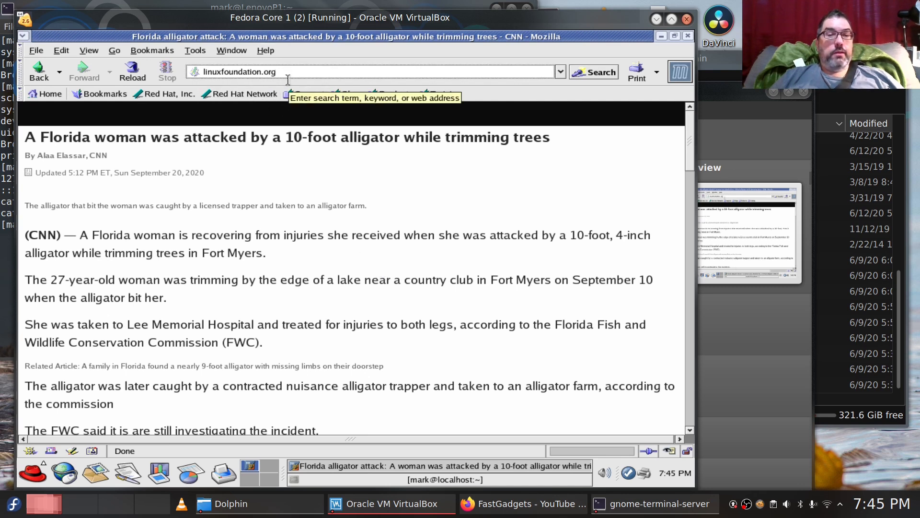
pyautogui.tripleClick(288, 76)
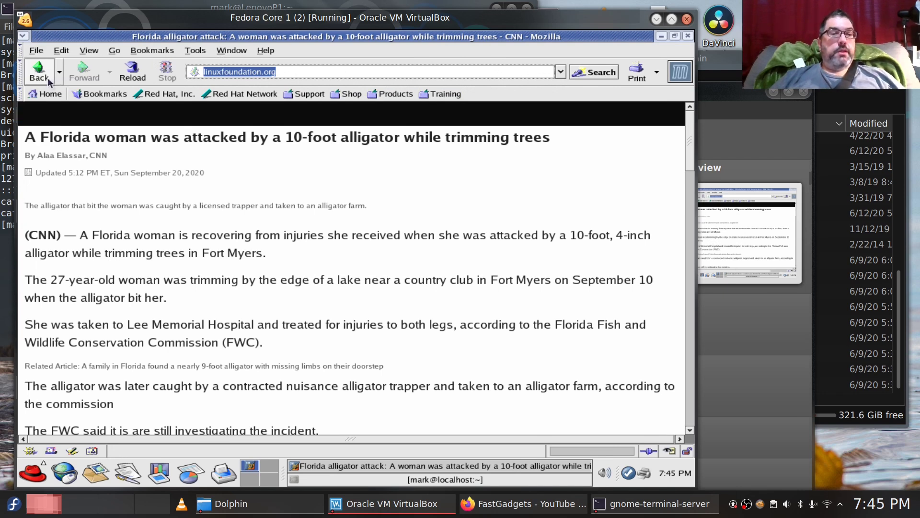
pyautogui.click(30, 70)
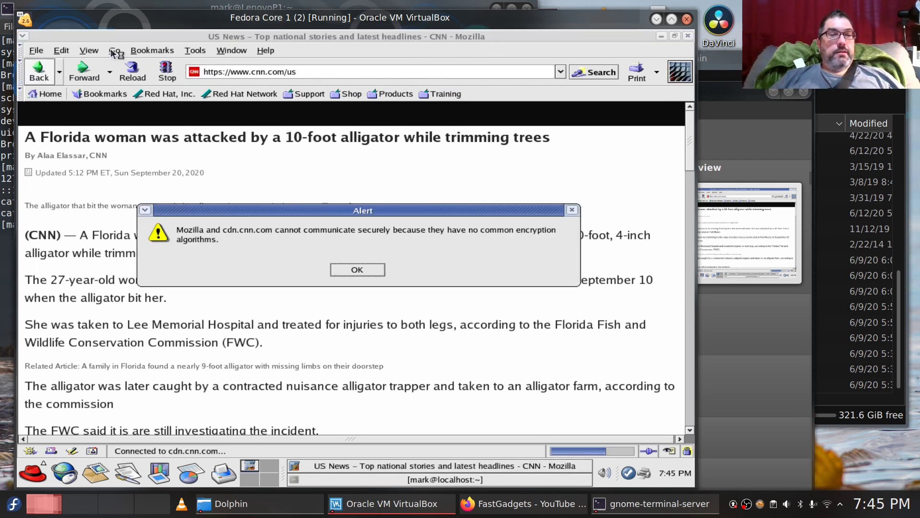
pyautogui.click(345, 273)
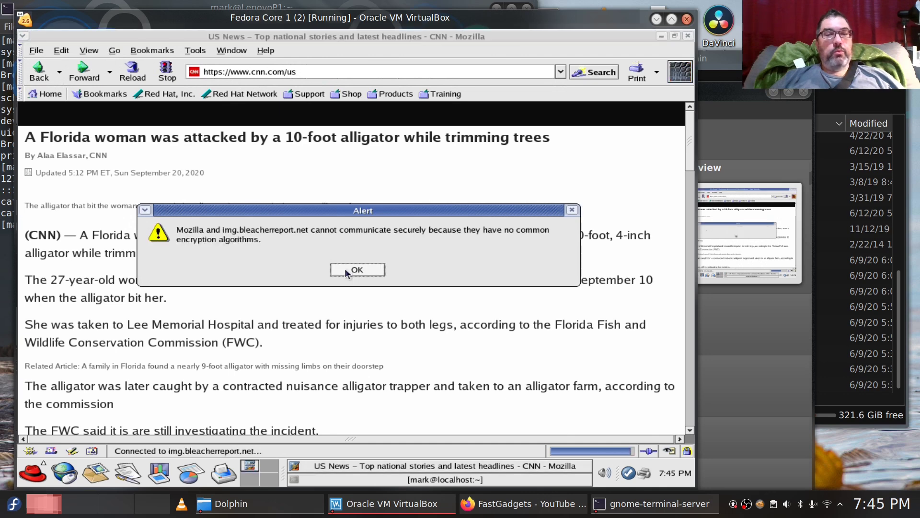
pyautogui.click(345, 271)
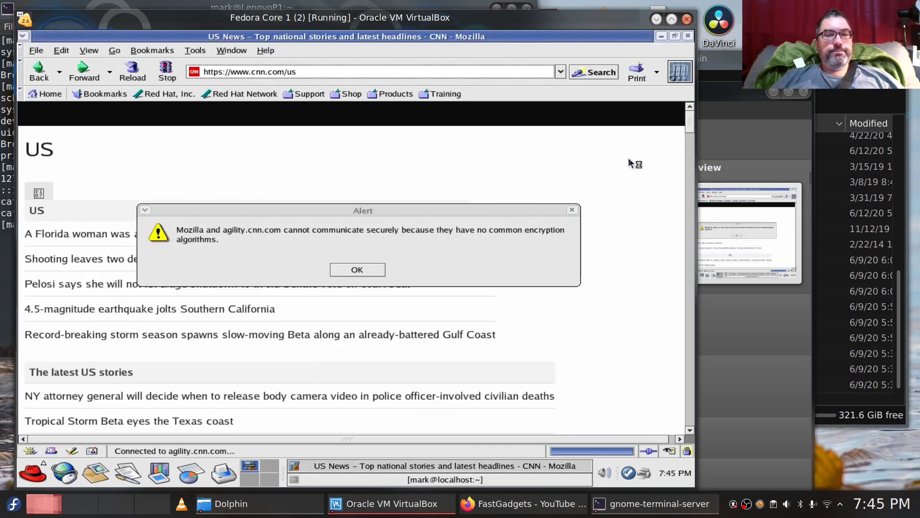
pyautogui.click(572, 210)
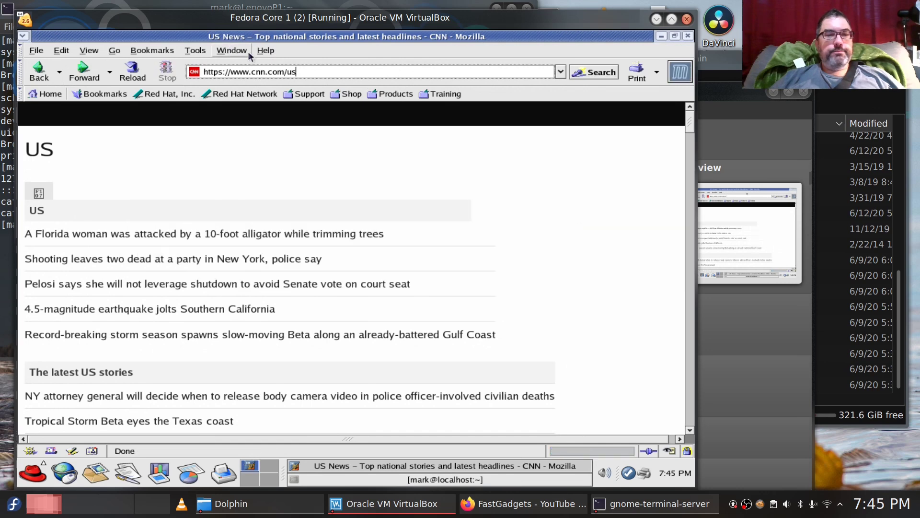
# Step: View the About Mozilla version page, then close that page and the remaining CNN browser window
pyautogui.click(265, 50)
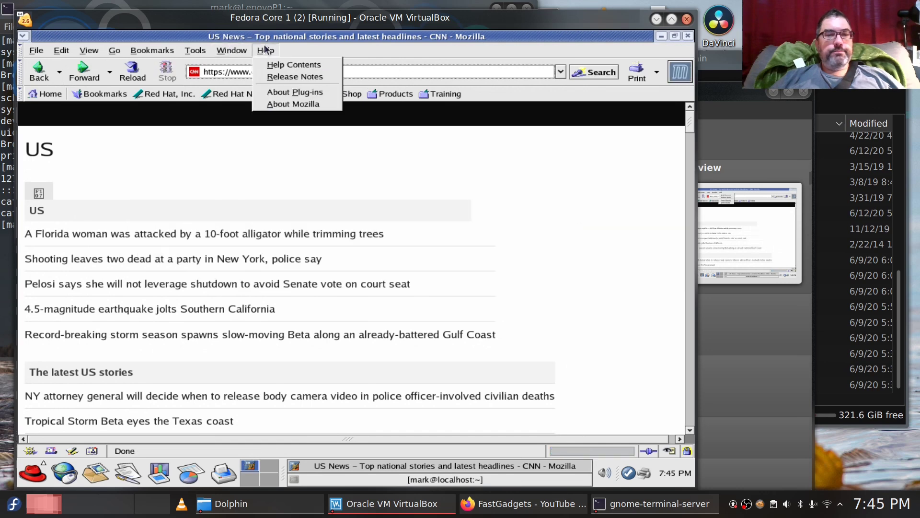
pyautogui.click(269, 105)
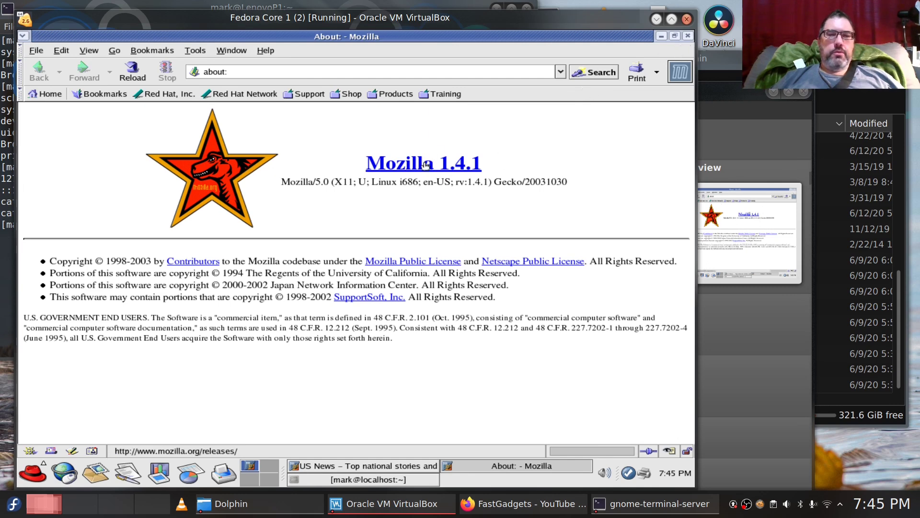
pyautogui.click(688, 36)
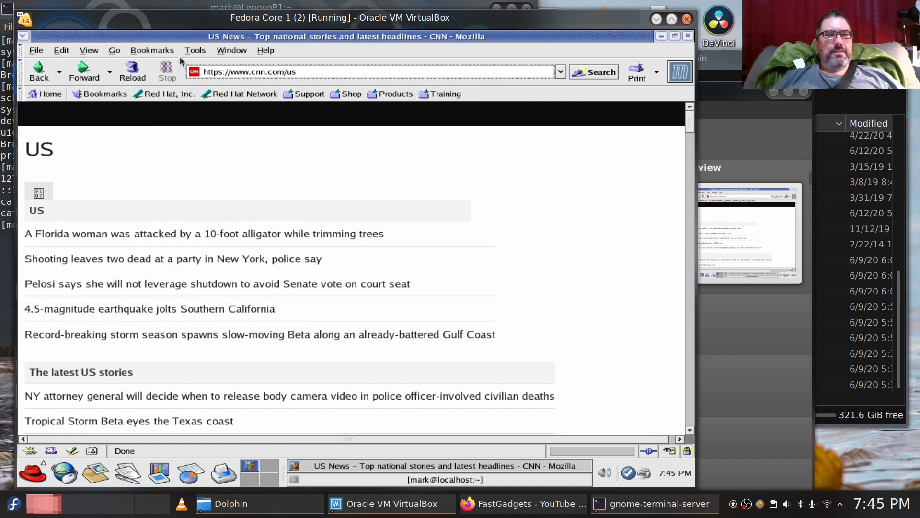
pyautogui.click(689, 36)
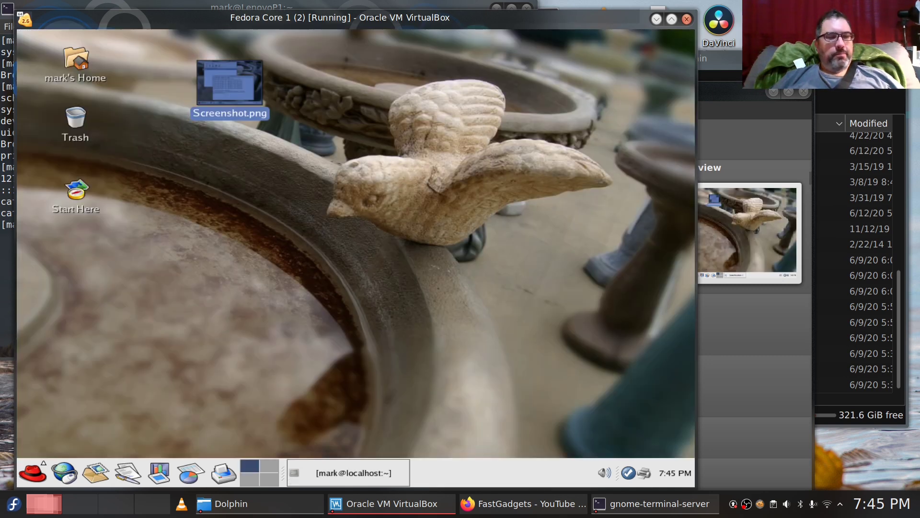
# Step: Launch the KNode newsreader, cancel its preferences dialog and close the program
pyautogui.click(32, 472)
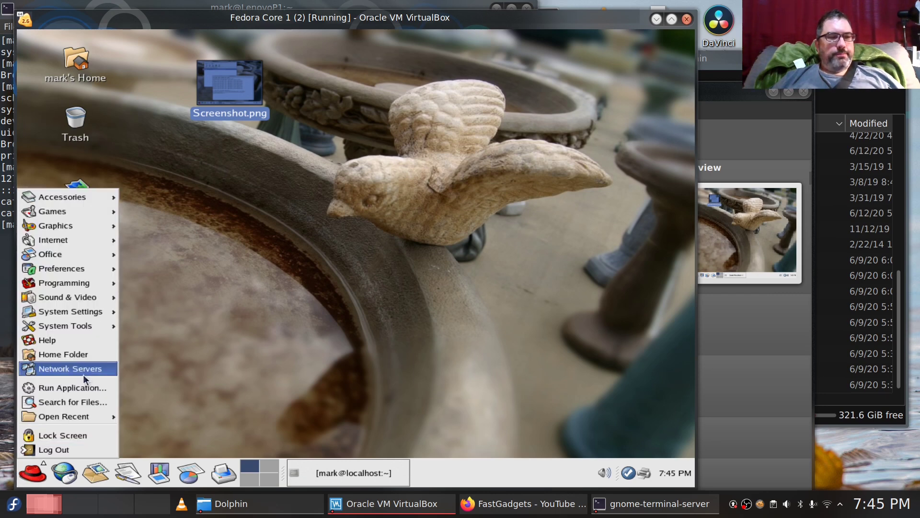
pyautogui.moveTo(101, 234)
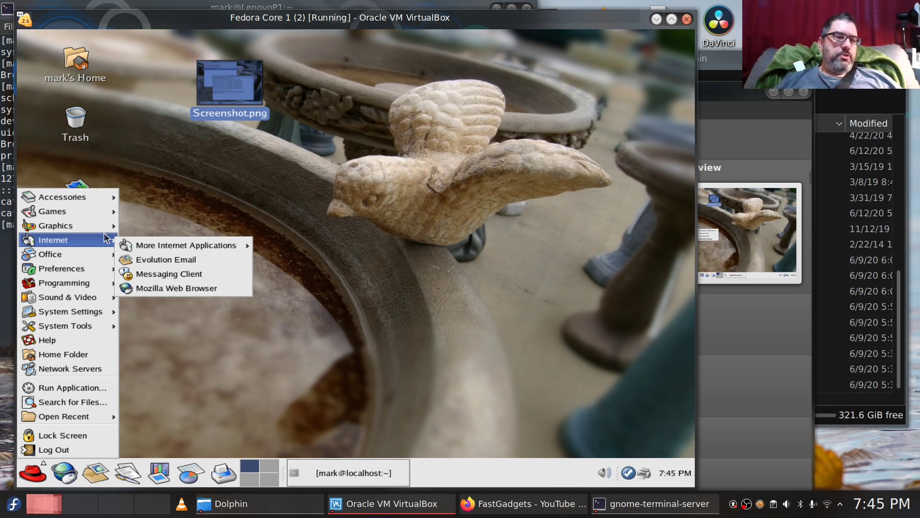
pyautogui.moveTo(185, 248)
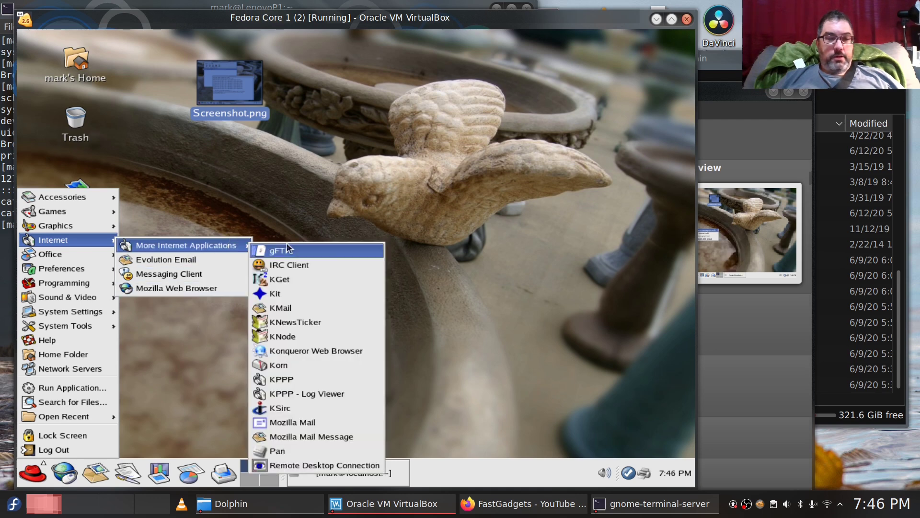
pyautogui.click(341, 336)
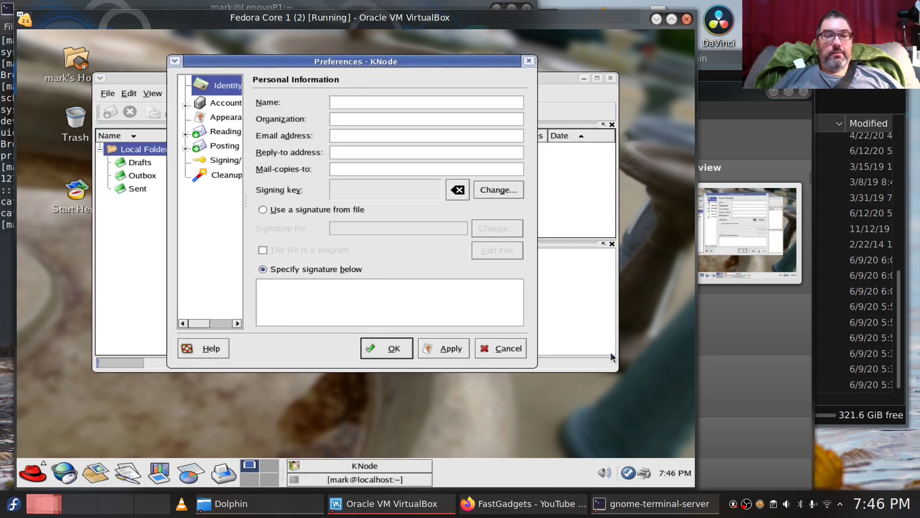
pyautogui.click(501, 349)
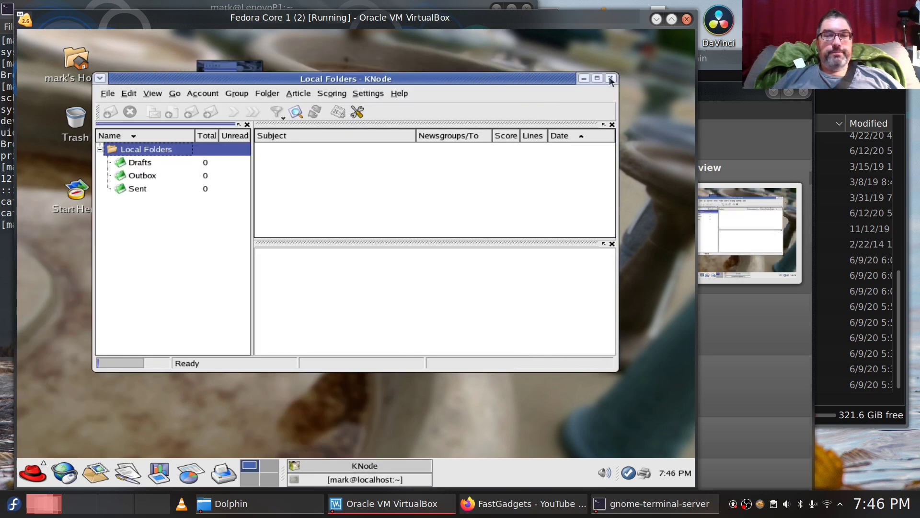
pyautogui.click(610, 79)
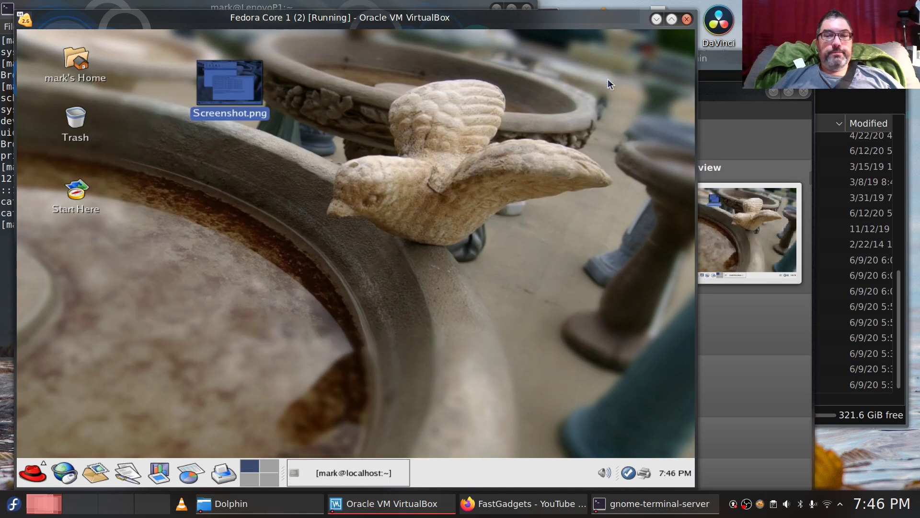
# Step: Try to launch KNewsTicker, then briefly restore the terminal window and minimize it again
pyautogui.click(35, 472)
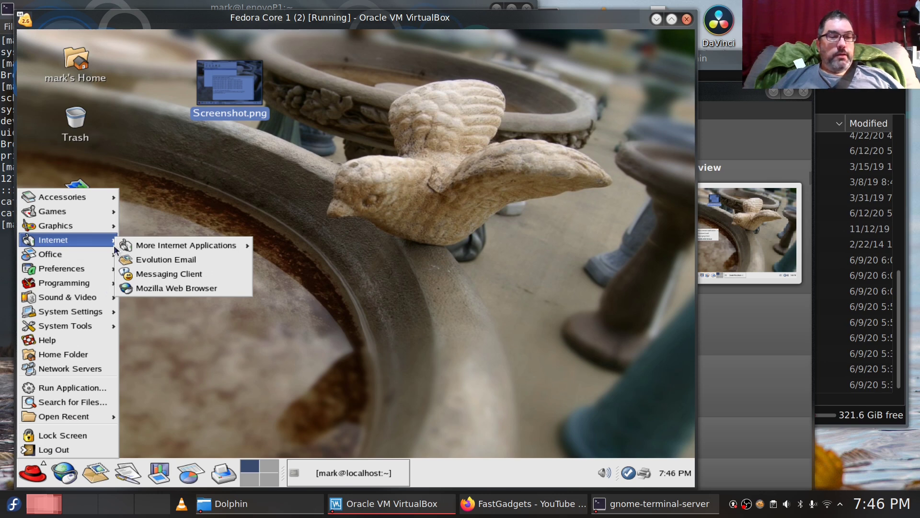
pyautogui.moveTo(155, 248)
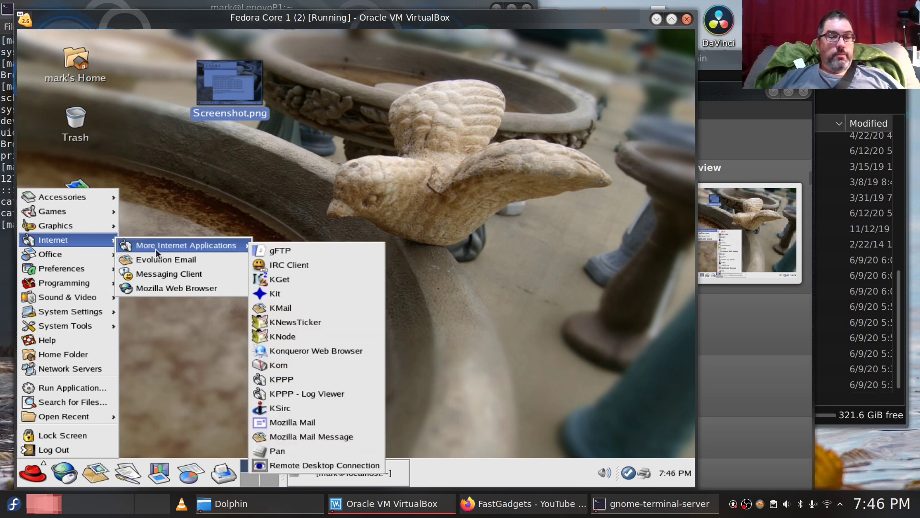
pyautogui.click(310, 321)
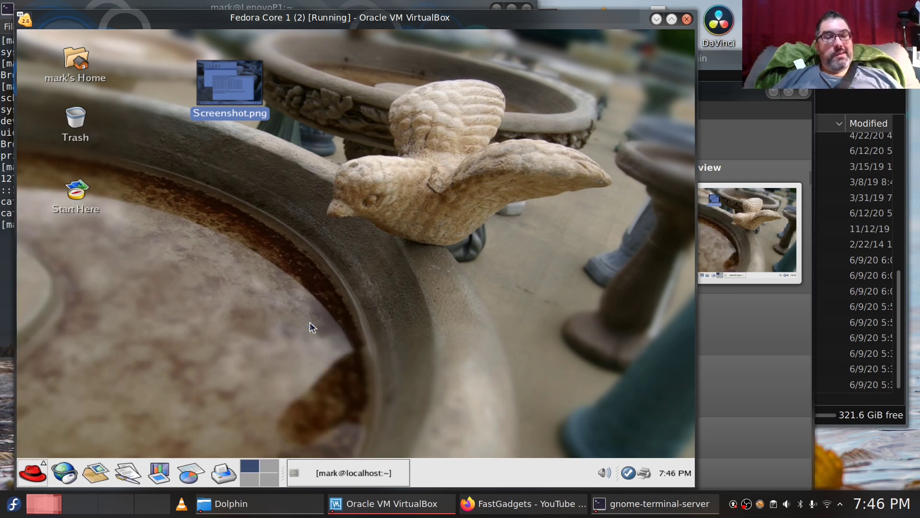
pyautogui.click(349, 474)
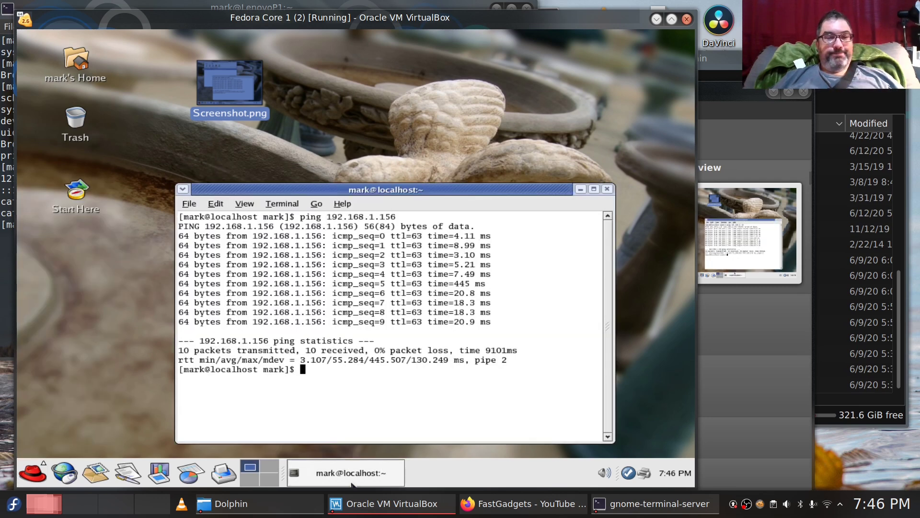
pyautogui.click(351, 482)
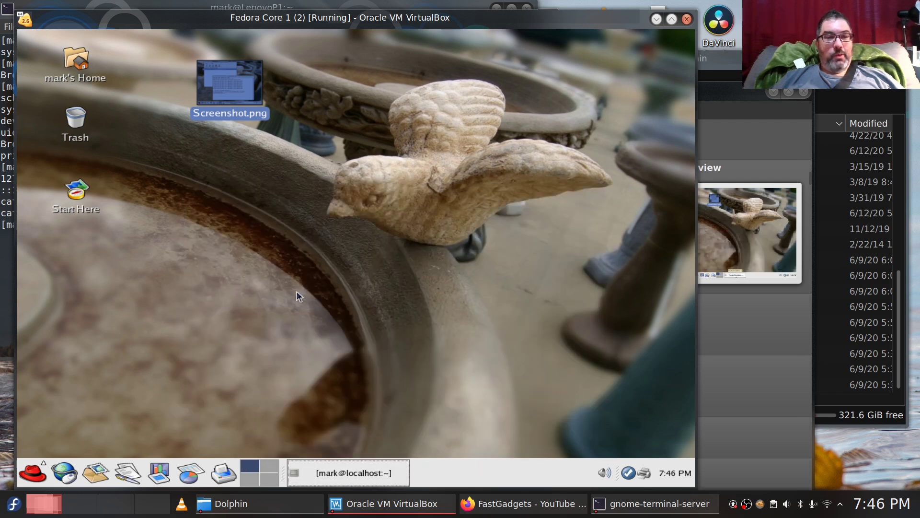
# Step: Look over the additional Internet applications, then launch OpenOffice.org Writer
pyautogui.click(33, 472)
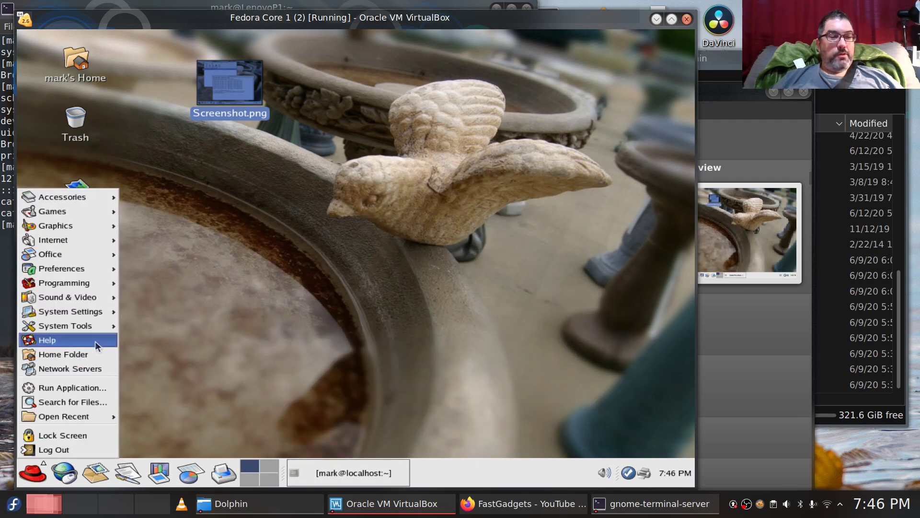
pyautogui.moveTo(99, 240)
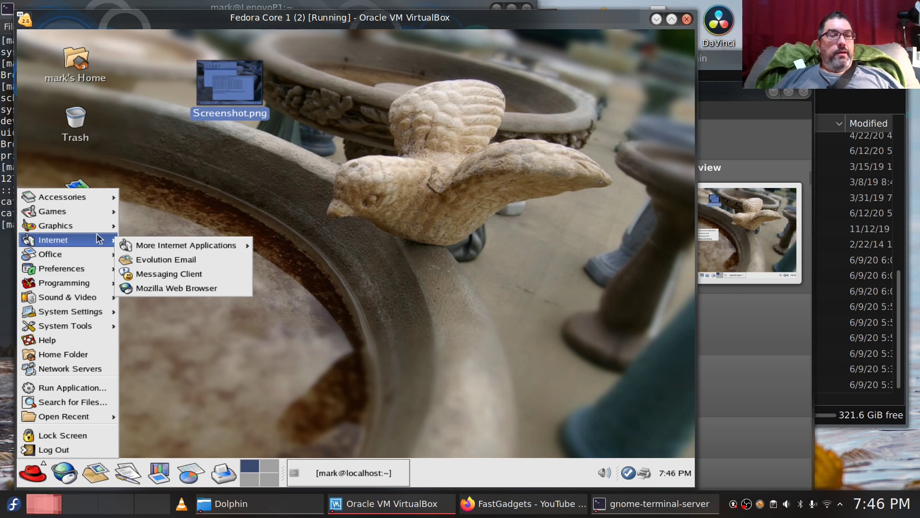
pyautogui.moveTo(145, 246)
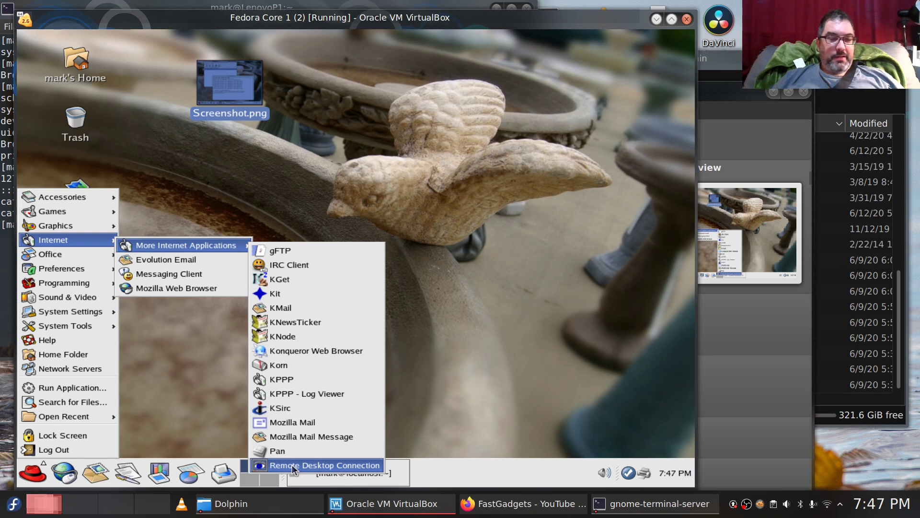
pyautogui.moveTo(49, 254)
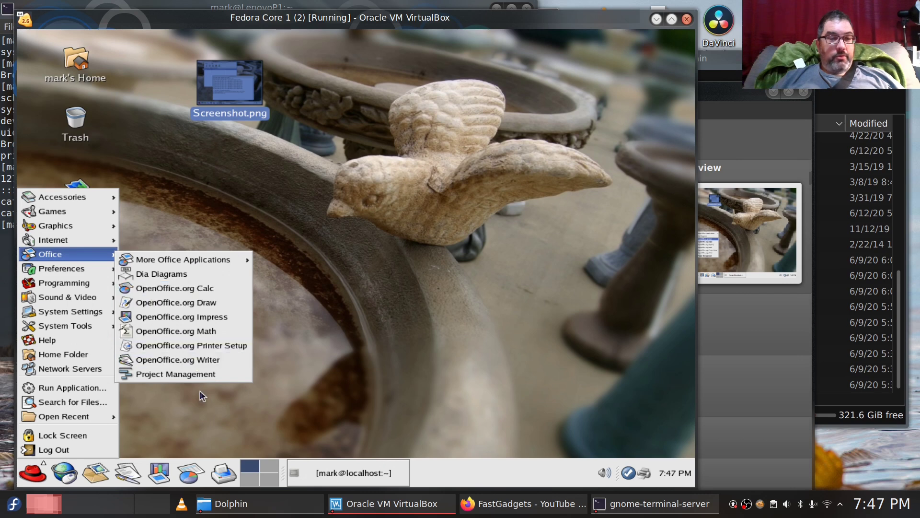
pyautogui.click(201, 359)
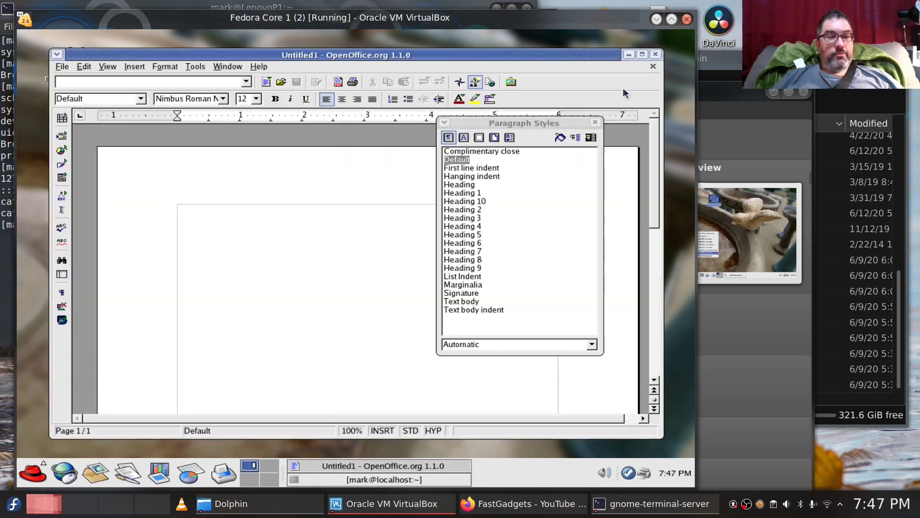
# Step: Maximize the Writer window and move the floating Paragraph Styles window clear of the page's text area
pyautogui.click(642, 54)
pyautogui.click(486, 123)
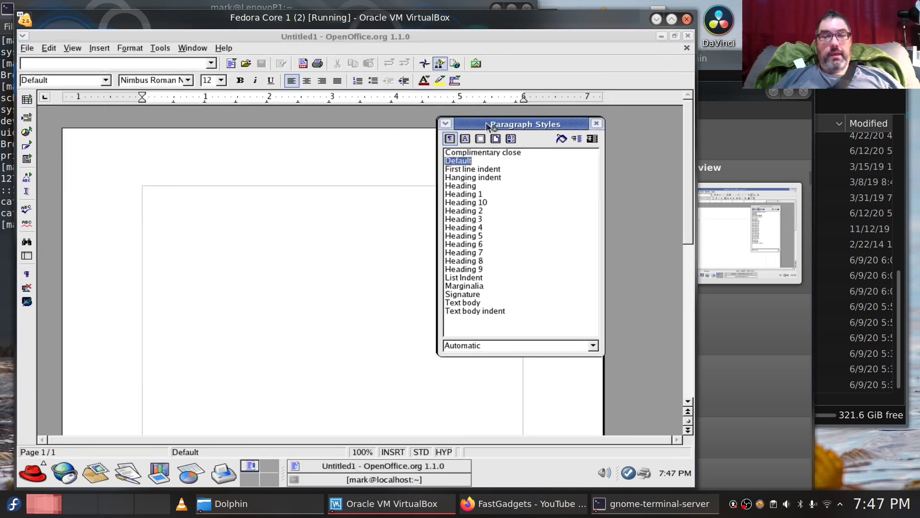
pyautogui.moveTo(486, 122); pyautogui.dragTo(561, 70)
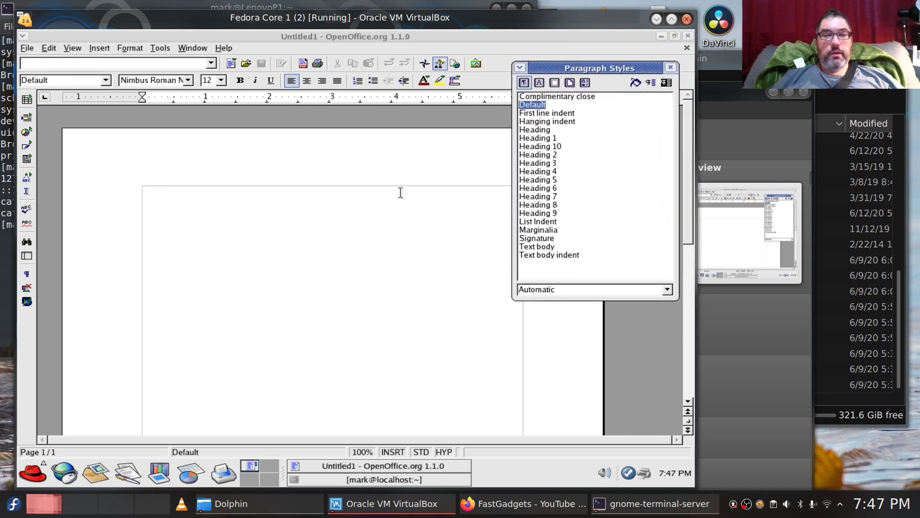
# Step: Compare the two Presentation Backgrounds templates and create a new presentation from Dark Blue with Orange
pyautogui.click(24, 48)
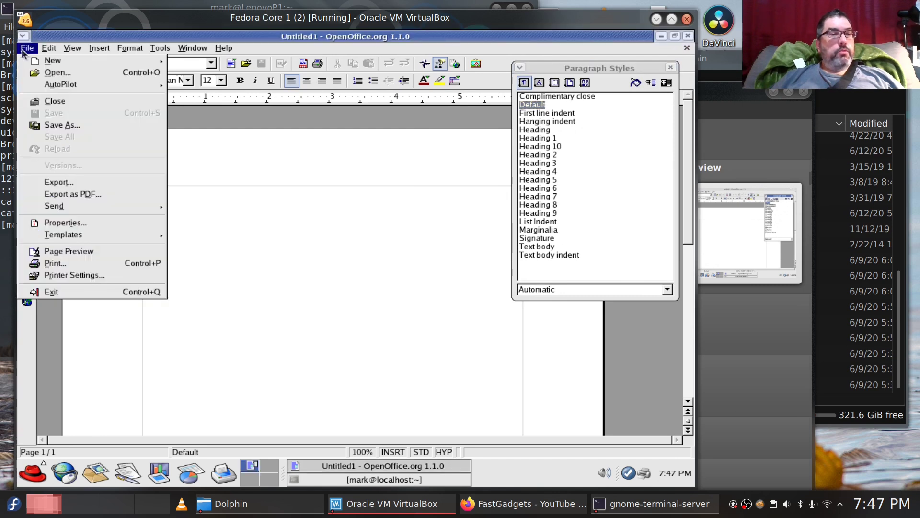
pyautogui.moveTo(53, 60)
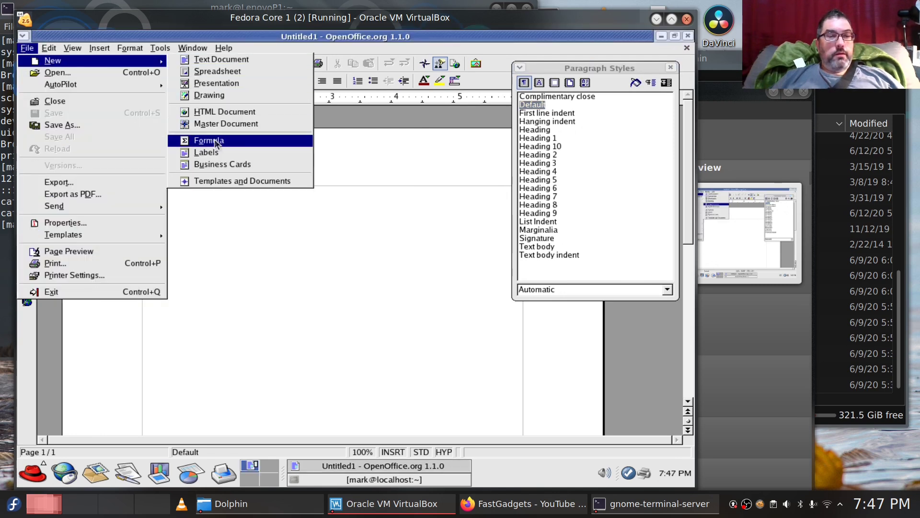
pyautogui.click(233, 181)
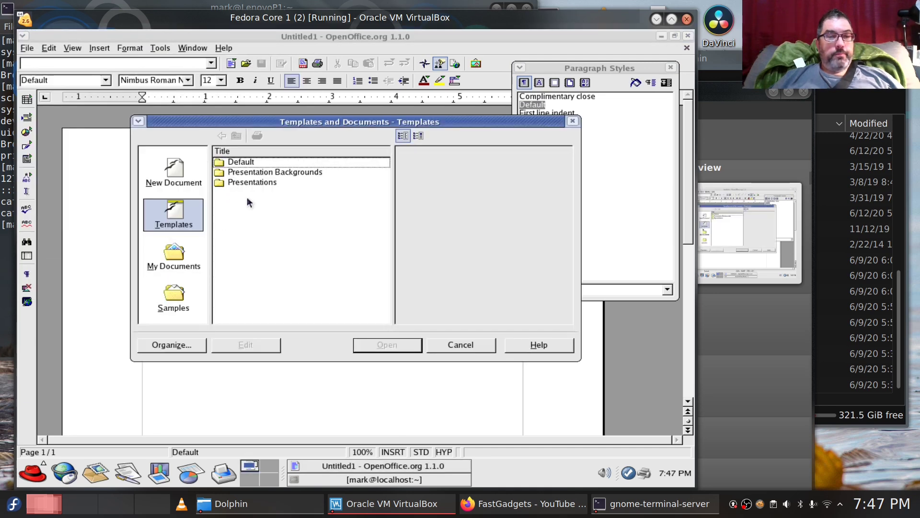
pyautogui.click(266, 171)
pyautogui.doubleClick(267, 171)
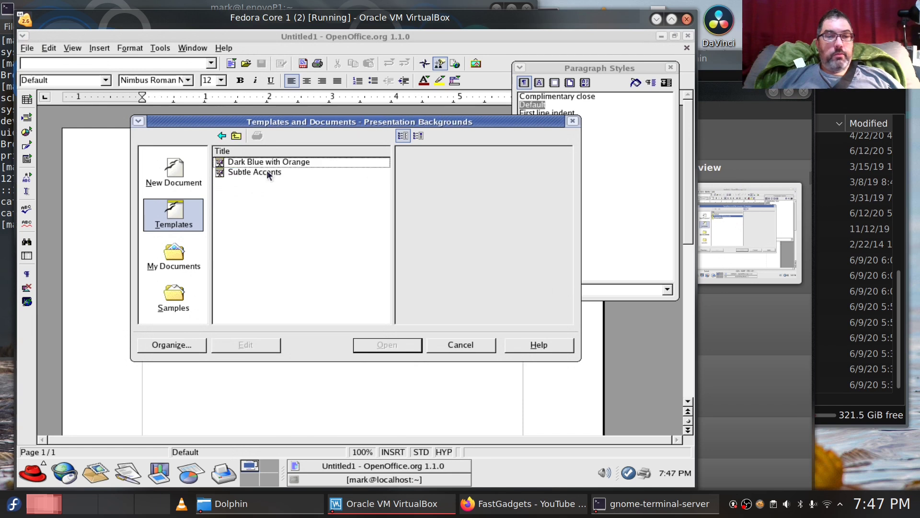
pyautogui.click(277, 163)
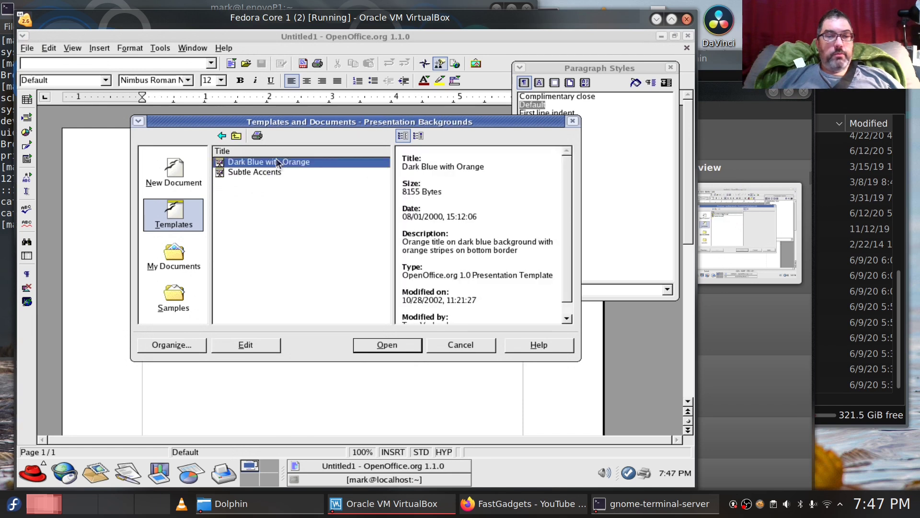
pyautogui.click(261, 173)
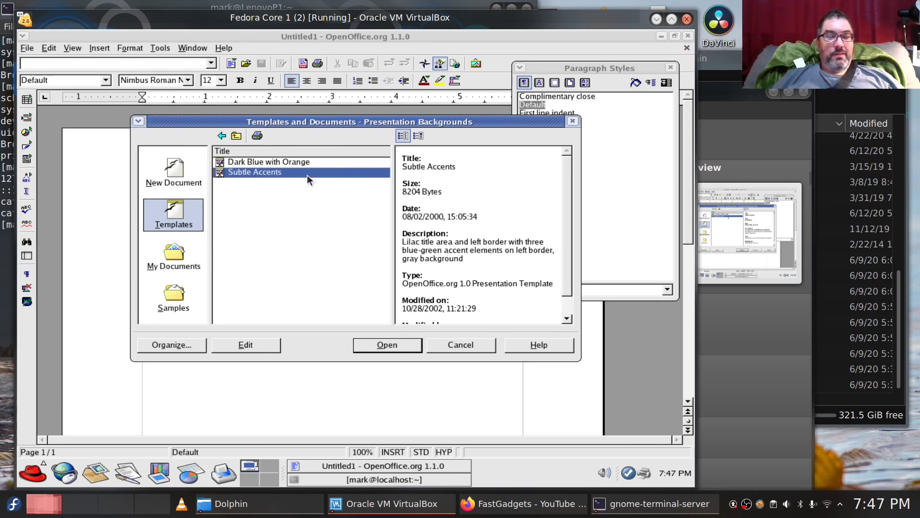
pyautogui.click(312, 162)
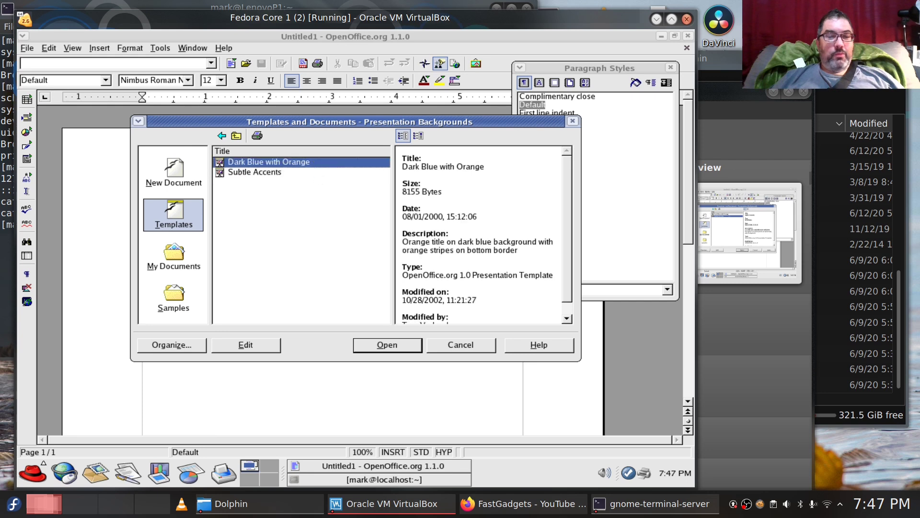
pyautogui.click(387, 345)
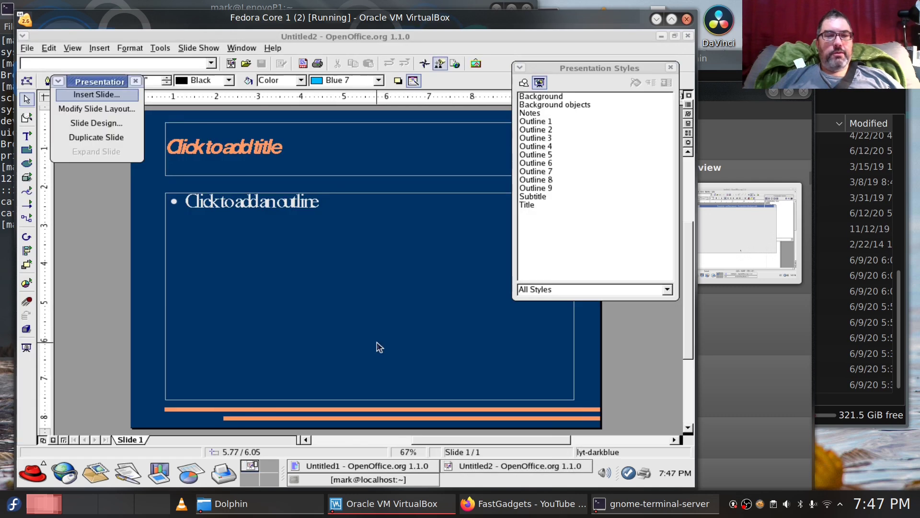
# Step: Start text editing in the slide's outline placeholder and close the floating Presentation palette
pyautogui.click(422, 261)
pyautogui.click(235, 199)
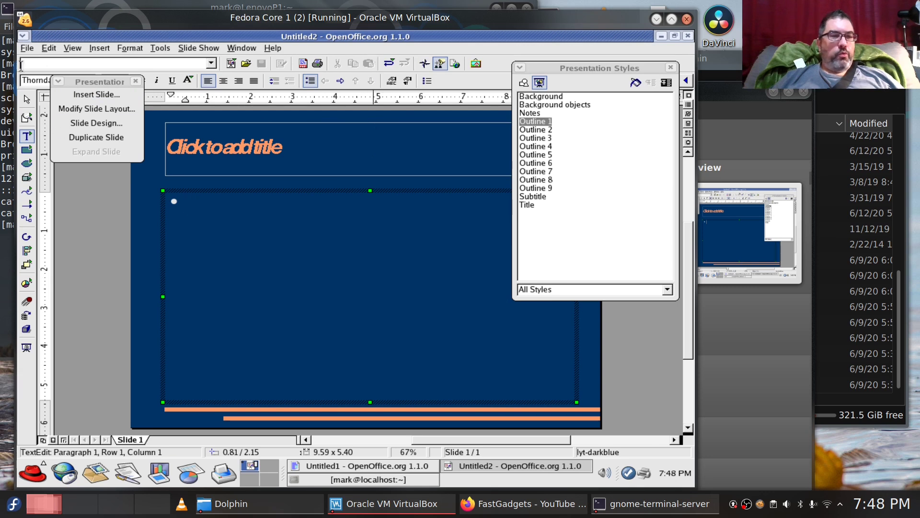
pyautogui.click(136, 81)
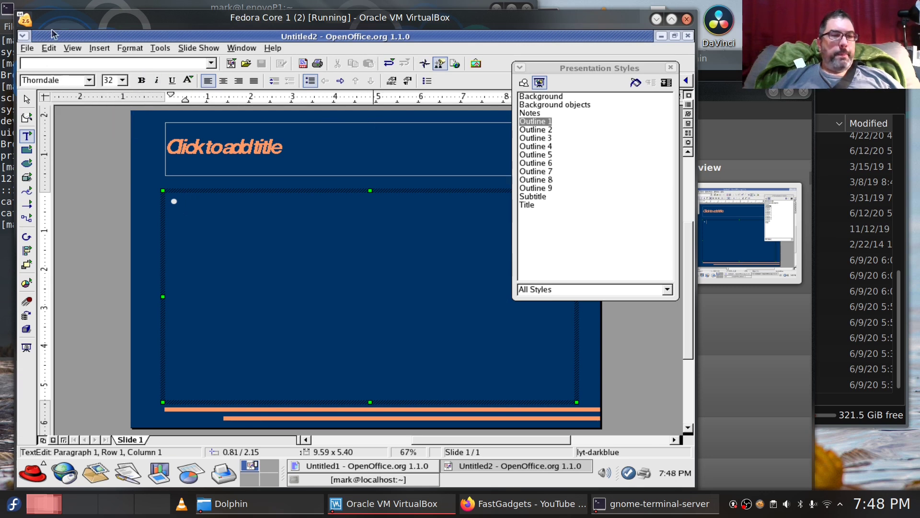
# Step: Open the Templates and Documents dialog and display the New Document types
pyautogui.click(30, 50)
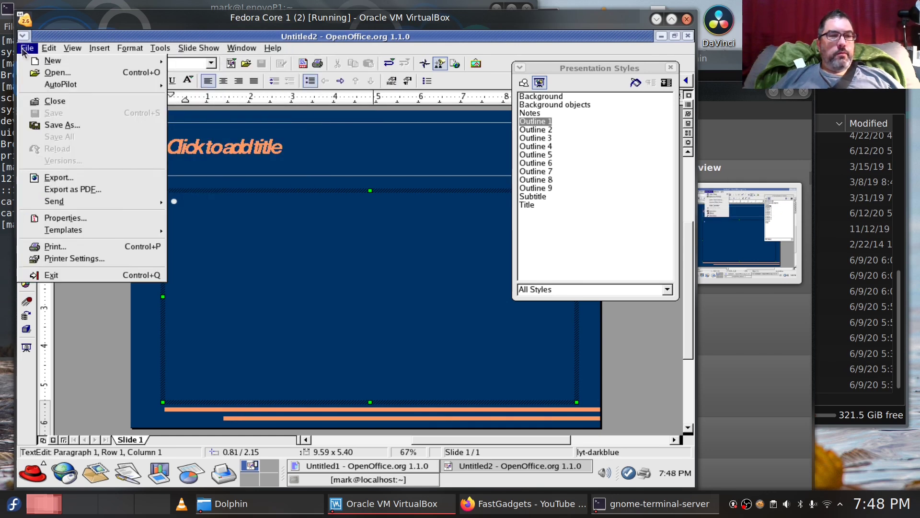
pyautogui.moveTo(33, 59)
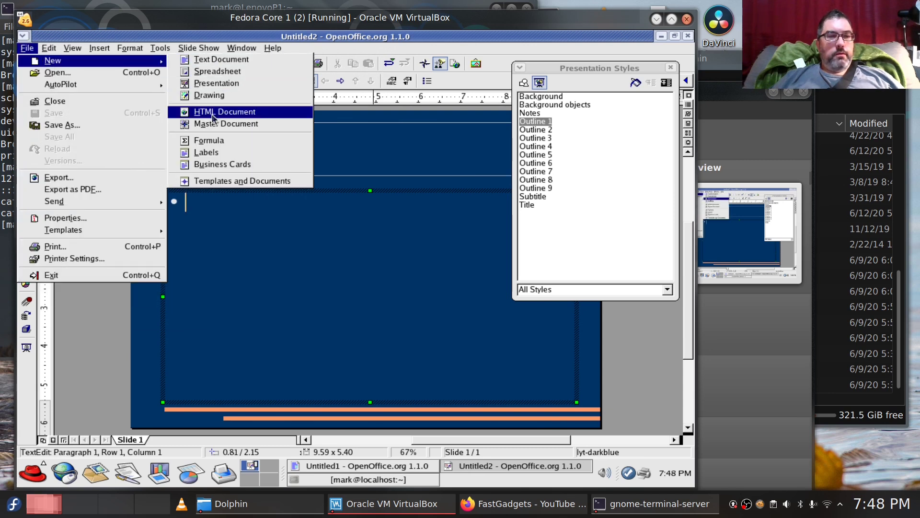
pyautogui.click(220, 180)
pyautogui.click(171, 176)
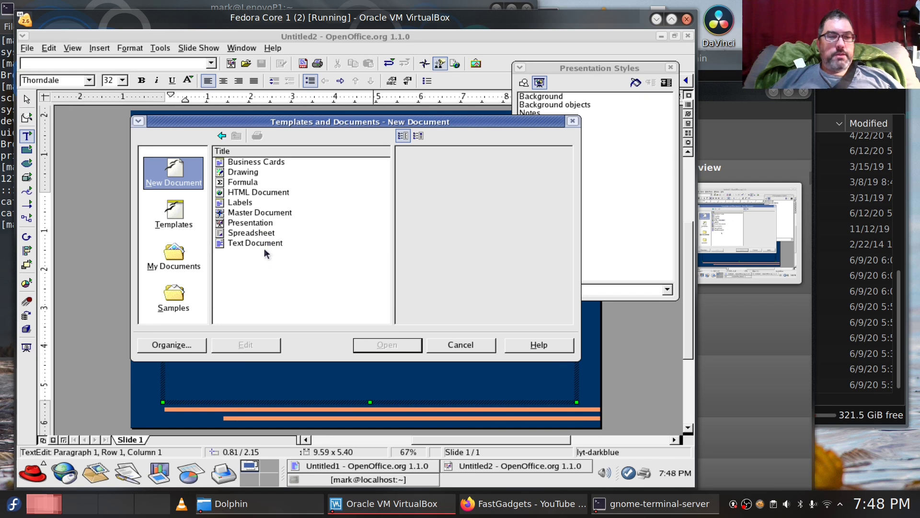
# Step: Create a new Business Cards document, leaving the default sheet format with Brand Avery A4 and Type [User]
pyautogui.click(254, 166)
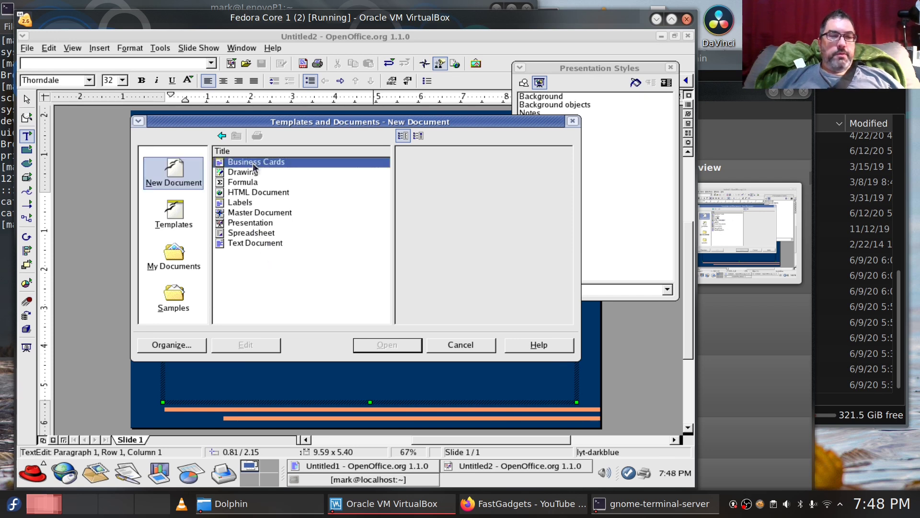
pyautogui.click(371, 345)
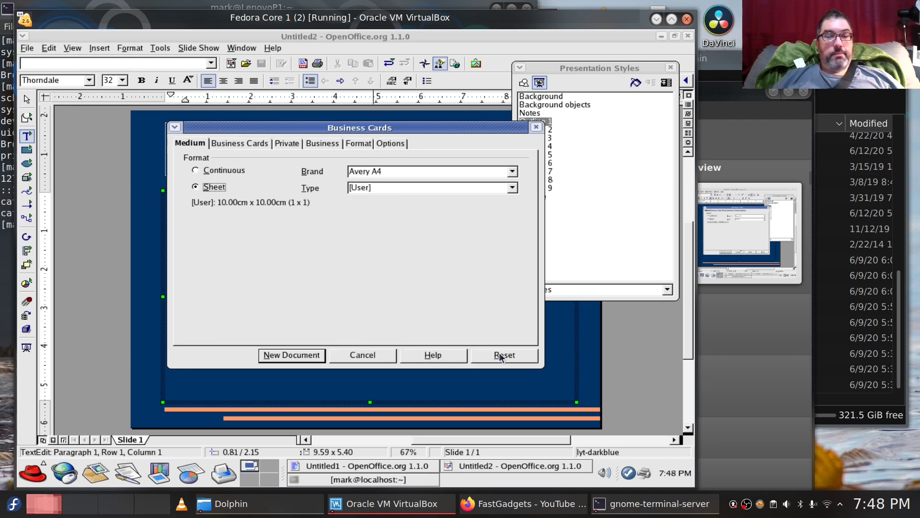
pyautogui.click(305, 358)
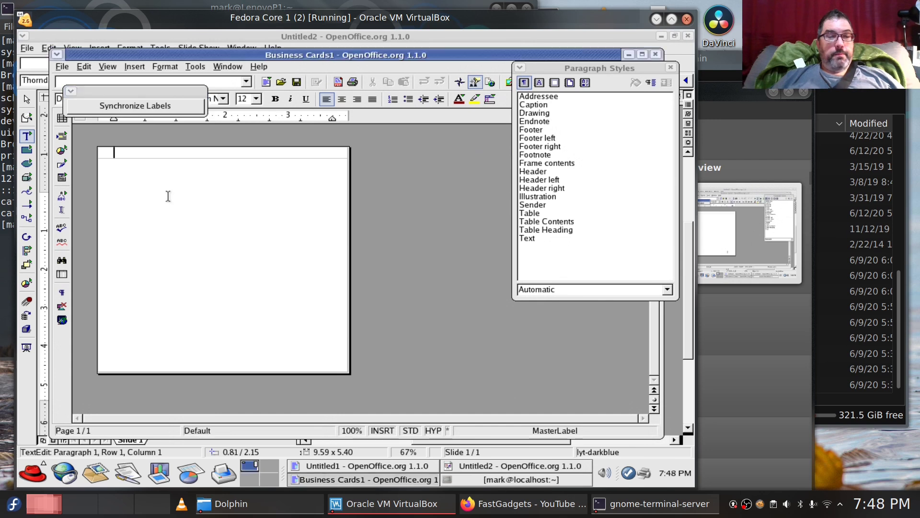
# Step: Write "Fast Gadgets was here...." on the first line of the business card
pyautogui.click(168, 196)
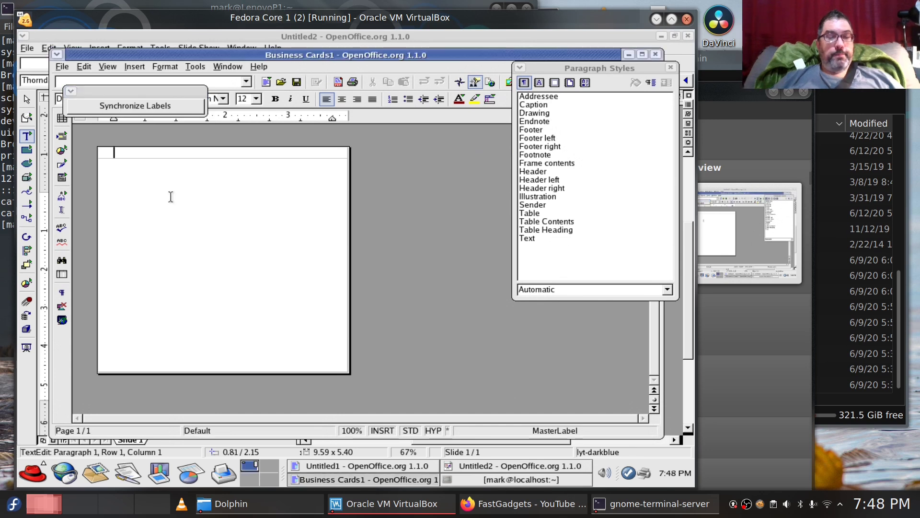
pyautogui.write('Fast')
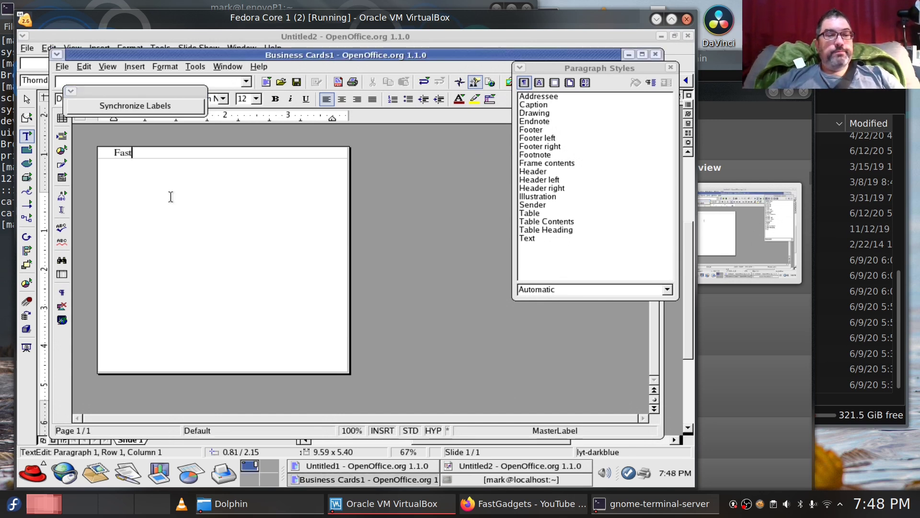
pyautogui.write(' Gadgets was her')
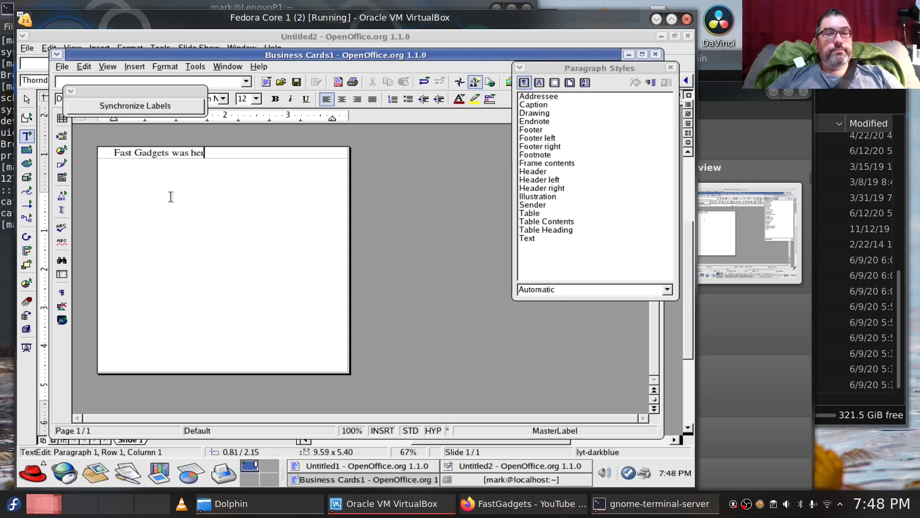
pyautogui.write('e....')
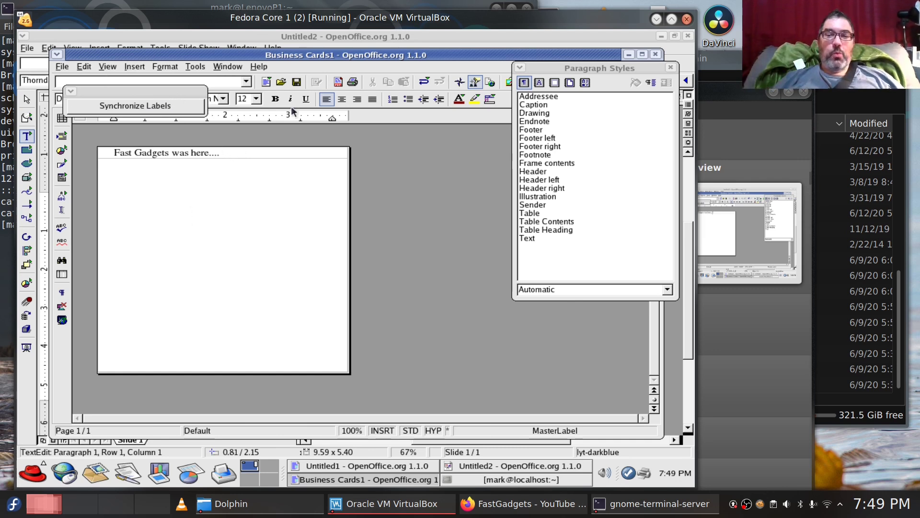
# Step: Close the floating Paragraph Styles window, then maximize the business card document and close it without saving
pyautogui.click(670, 67)
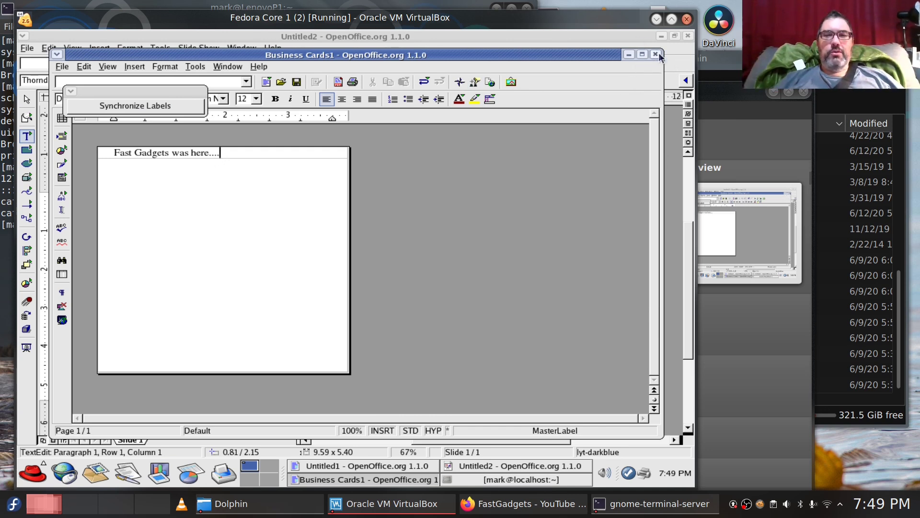
pyautogui.click(643, 54)
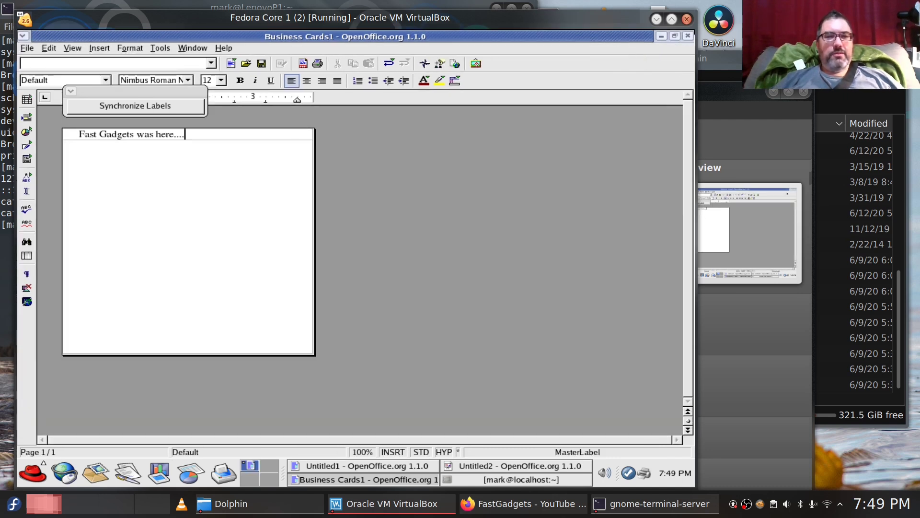
pyautogui.click(687, 36)
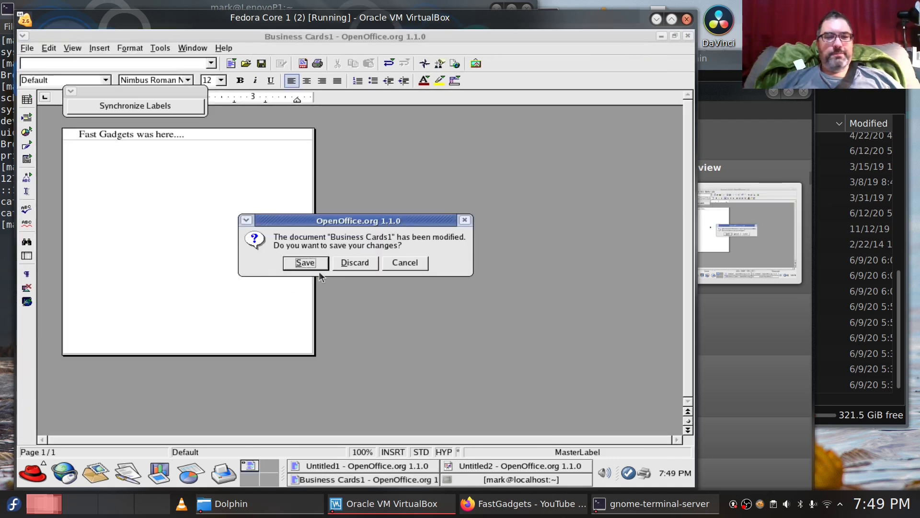
pyautogui.click(355, 262)
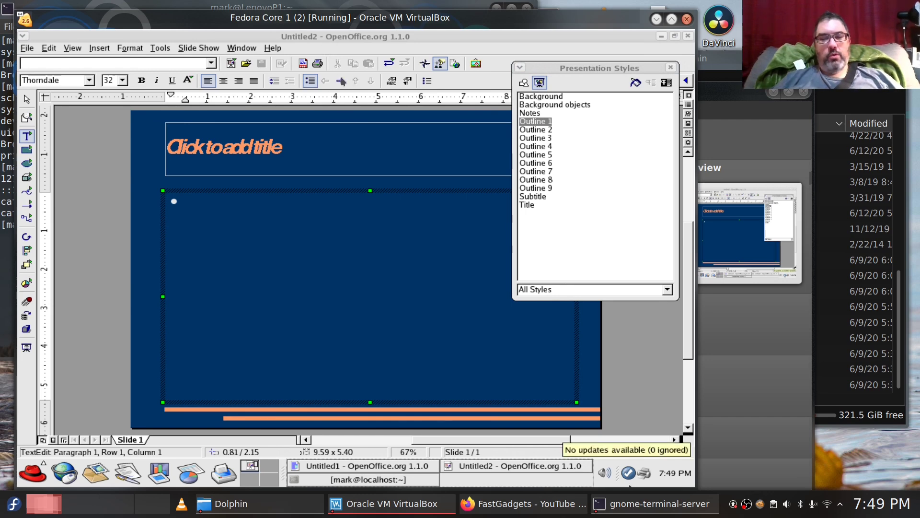
# Step: Switch to Firefox and, in a new tab, check the Fedora 1 (Yarrow) release date in Wikipedia's Fedora version table
pyautogui.moveTo(341, 18); pyautogui.dragTo(546, 105)
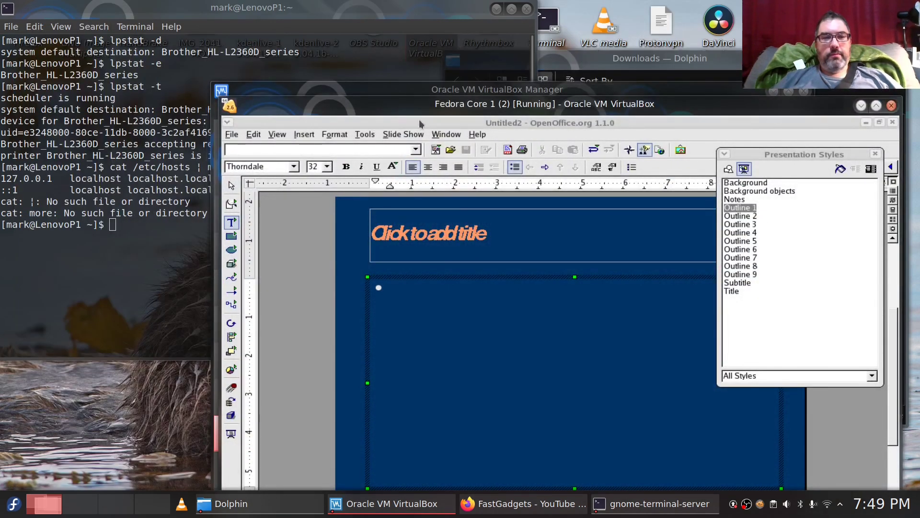
pyautogui.moveTo(419, 119); pyautogui.dragTo(295, 26)
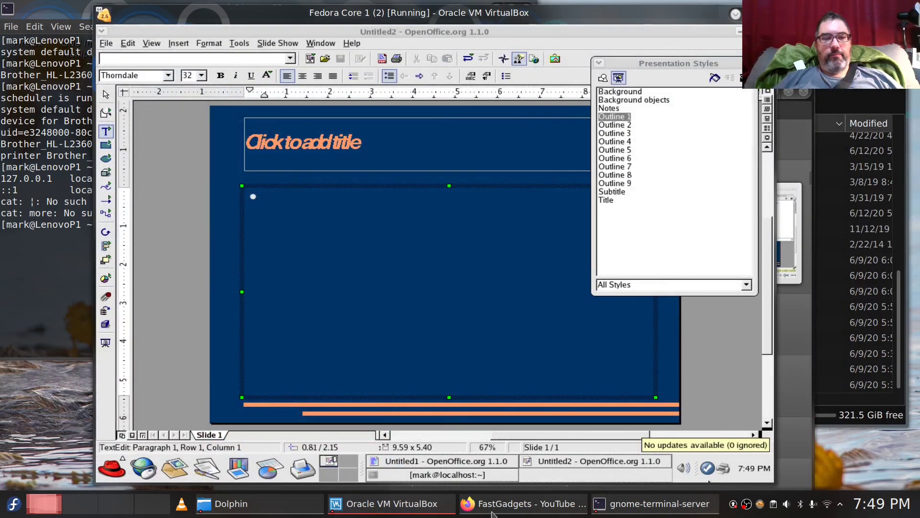
pyautogui.click(553, 512)
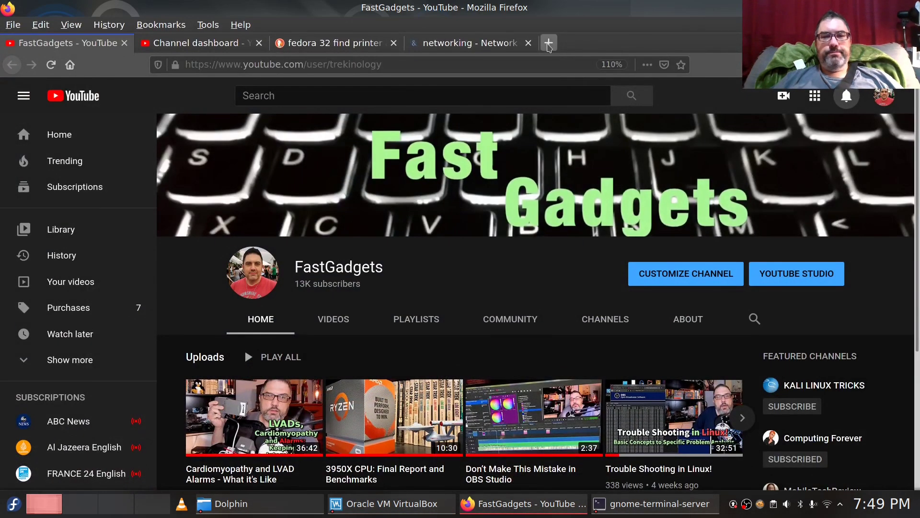
pyautogui.click(547, 43)
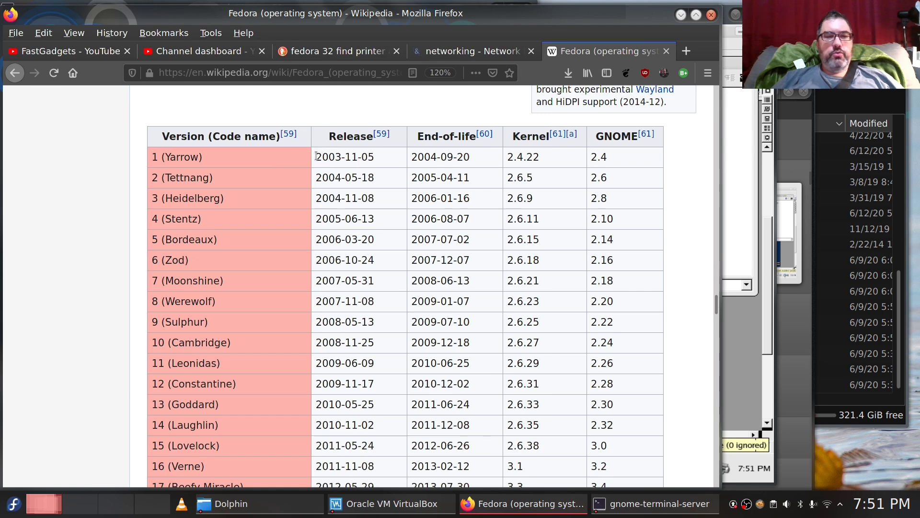
pyautogui.moveTo(316, 156); pyautogui.dragTo(334, 159)
pyautogui.click(331, 176)
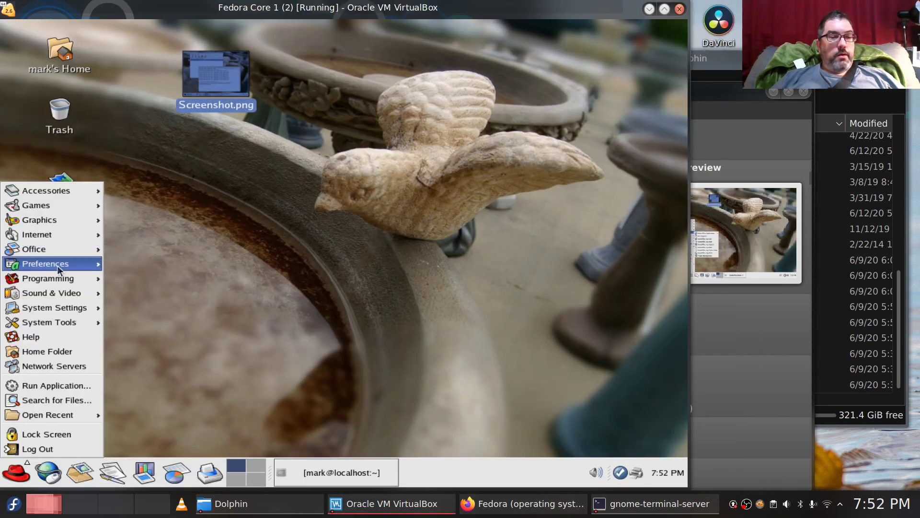
# Step: Open the Preferences window of the Fedora Core 1 desktop
pyautogui.moveTo(131, 257)
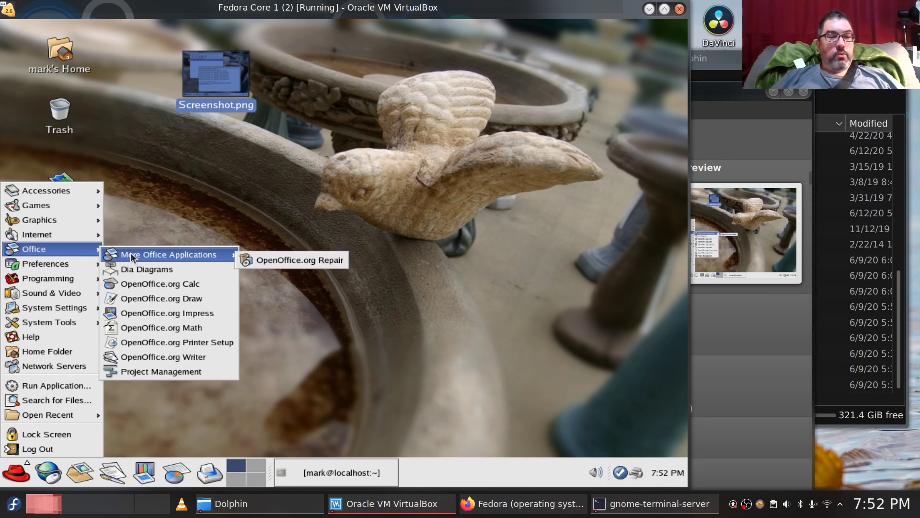
pyautogui.moveTo(30, 269)
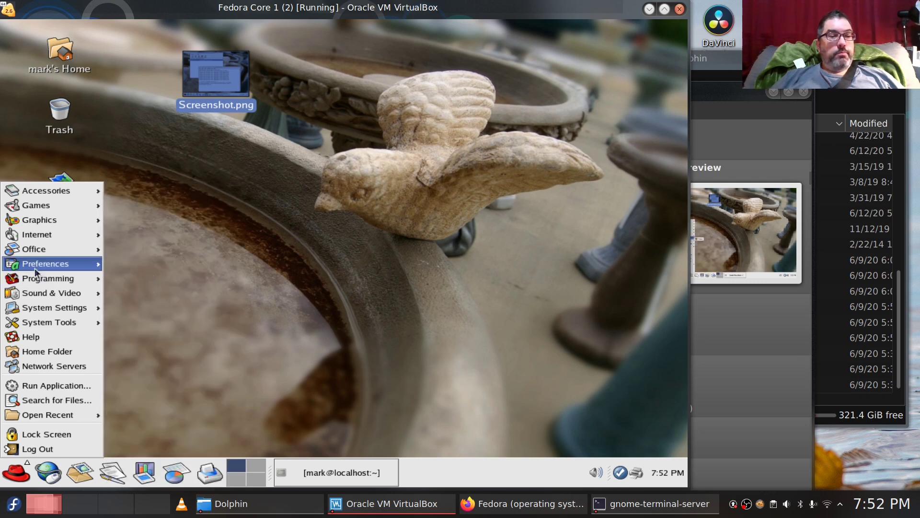
pyautogui.click(171, 187)
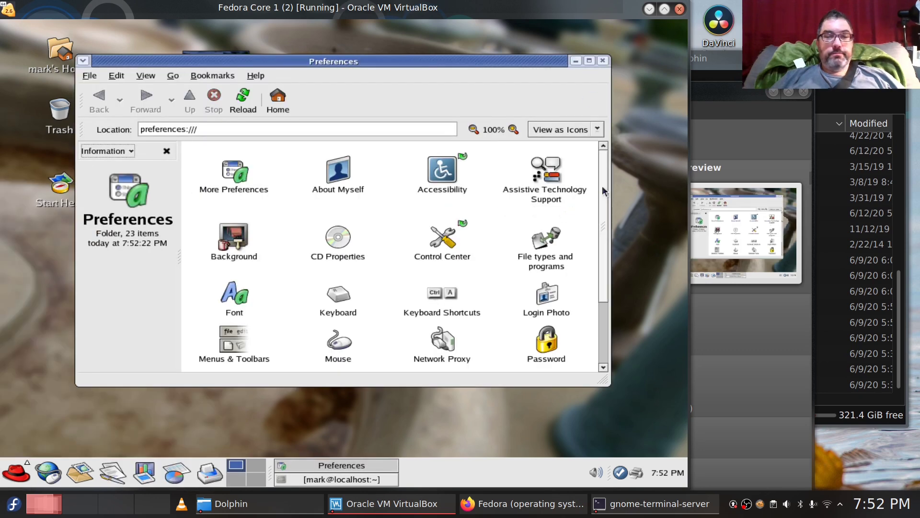
# Step: Look through the items in the Preferences window and open the Screensaver settings
pyautogui.moveTo(602, 185); pyautogui.dragTo(610, 250)
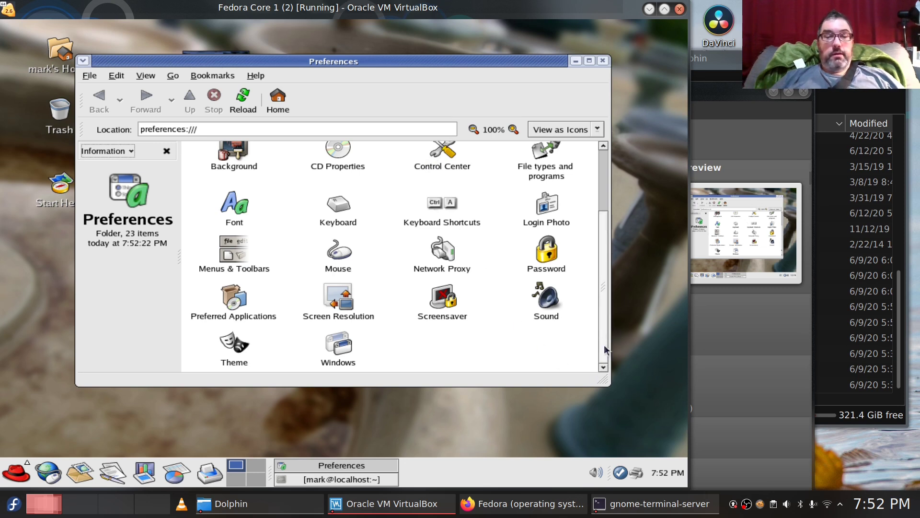
pyautogui.scroll(1, 604, 349)
pyautogui.scroll(-1, 606, 347)
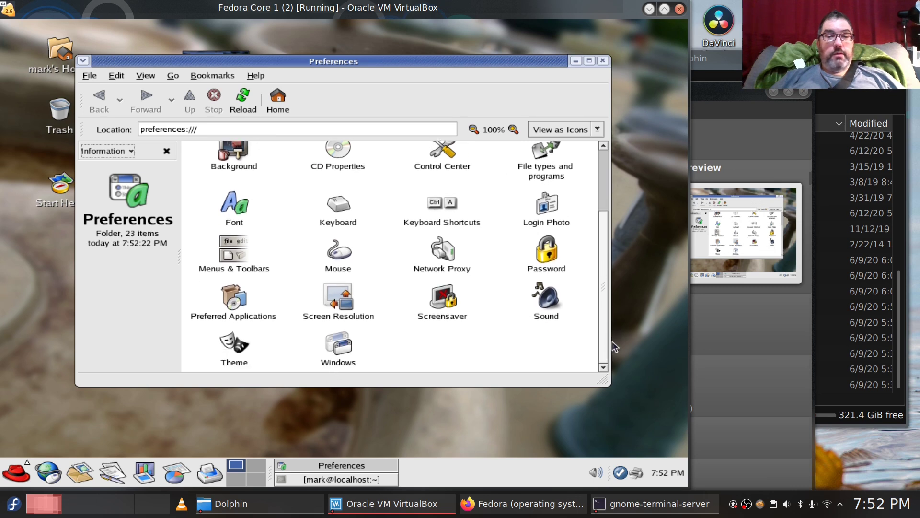
pyautogui.scroll(1, 613, 335)
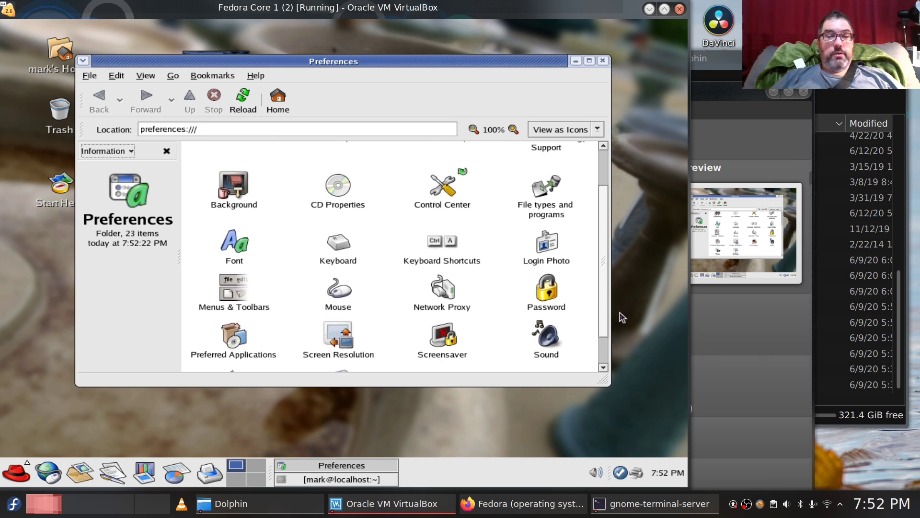
pyautogui.click(443, 345)
pyautogui.doubleClick(443, 344)
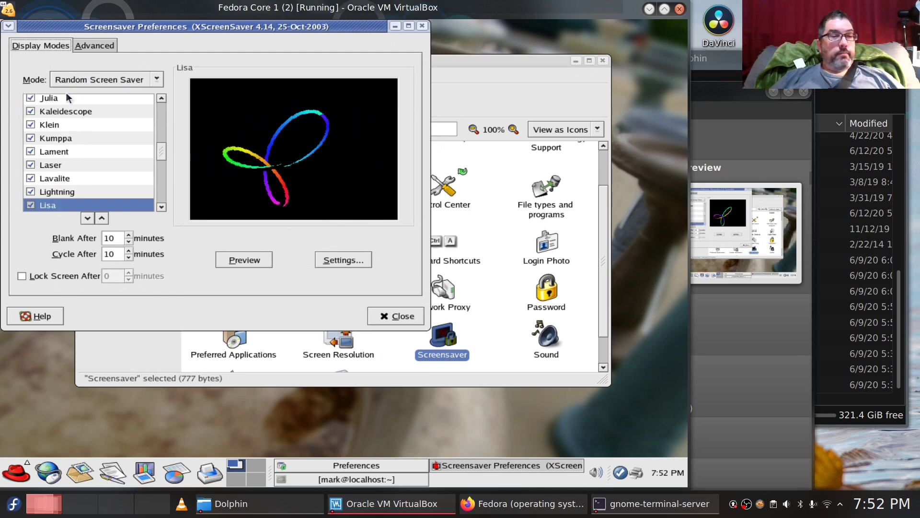
# Step: Sample the Julia, Kaleidescope and Klein screen savers, and run Kaleidescope as a full-screen preview
pyautogui.click(68, 98)
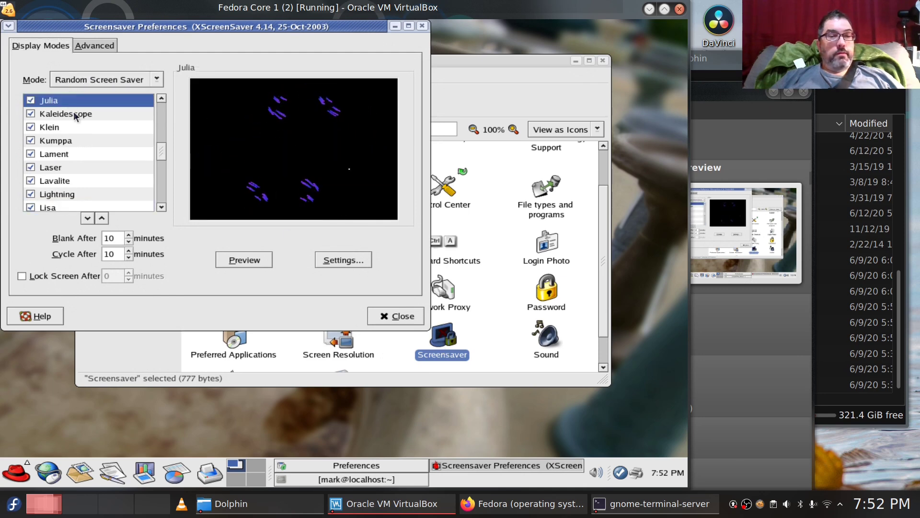
pyautogui.click(74, 113)
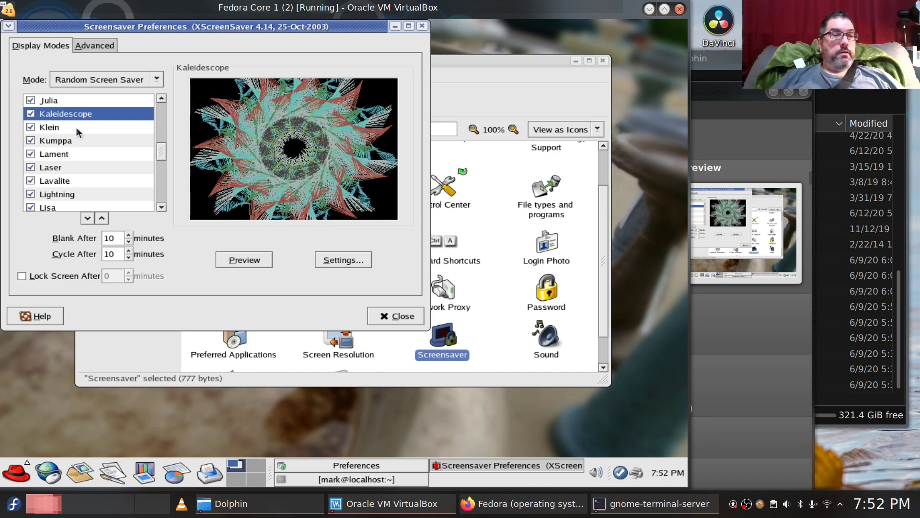
pyautogui.click(76, 127)
pyautogui.click(77, 109)
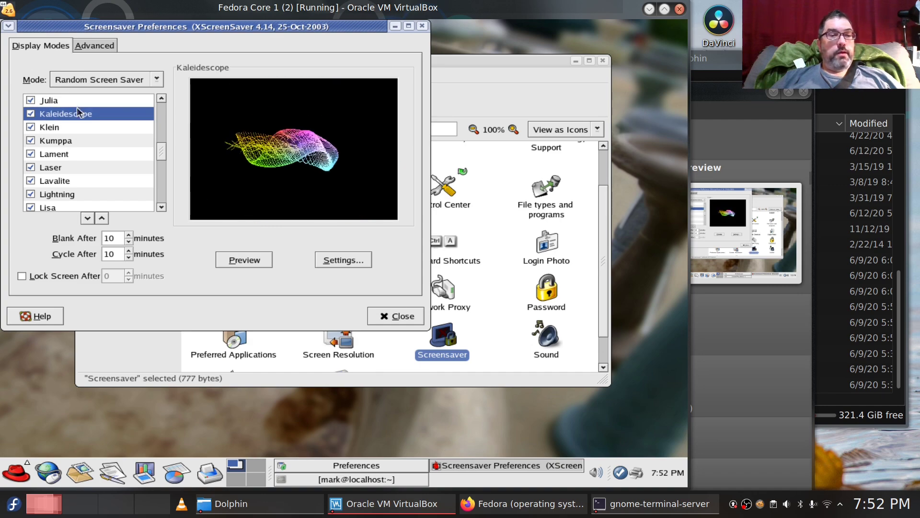
pyautogui.click(265, 266)
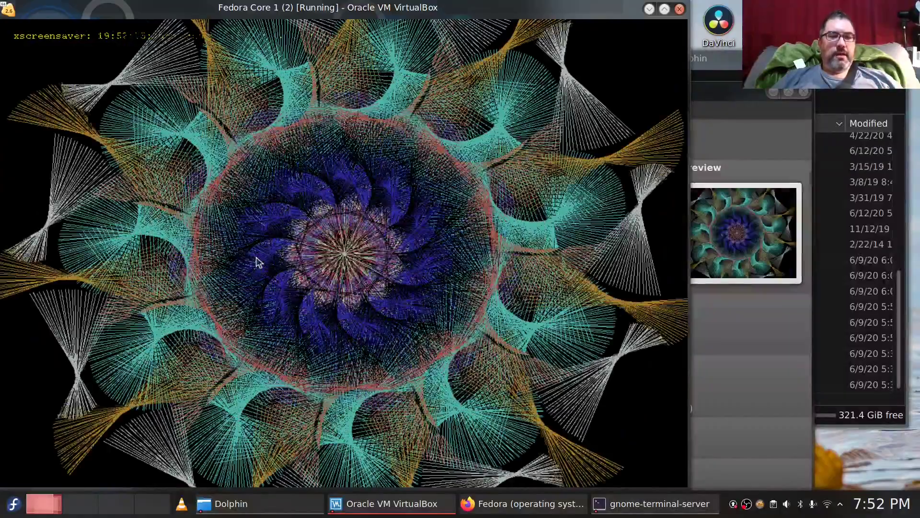
pyautogui.click(334, 244)
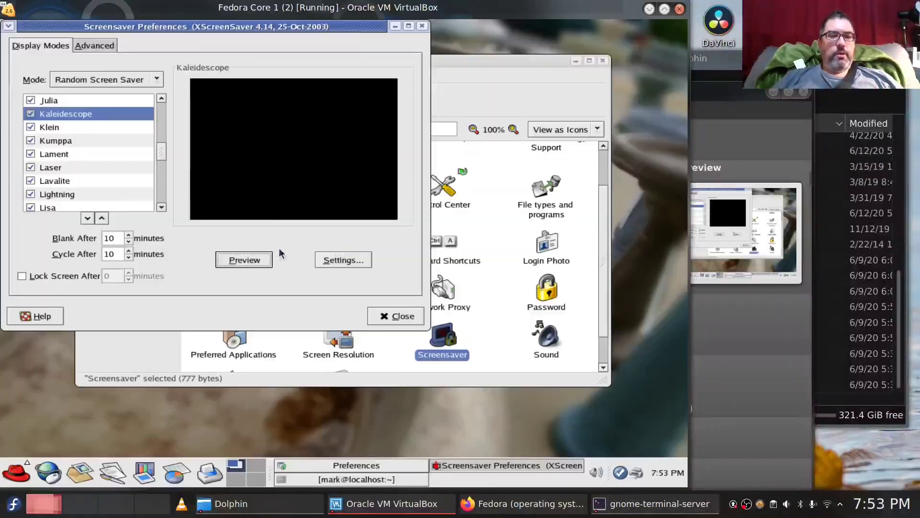
# Step: Sample the Klein, Kumppa, Lament, Laser, Lavalite, Lightning and Lisa screen savers one after another
pyautogui.click(60, 129)
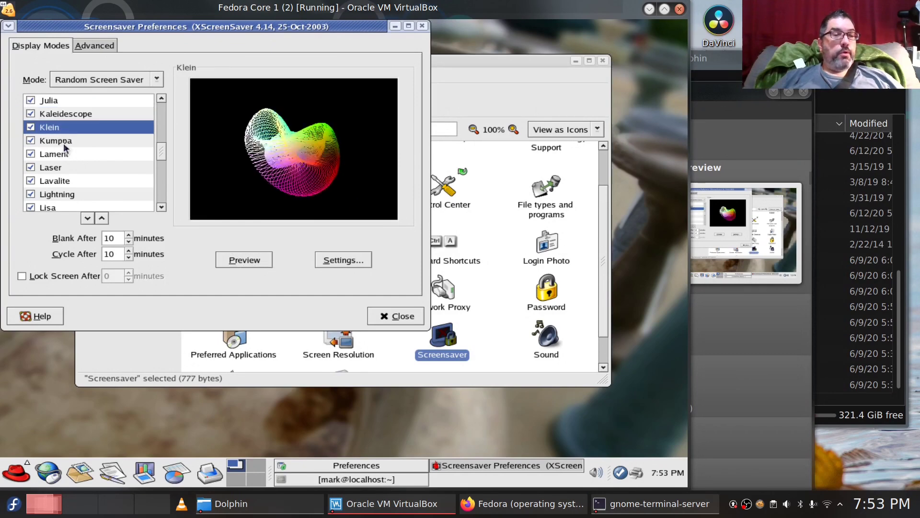
pyautogui.click(65, 144)
pyautogui.click(66, 156)
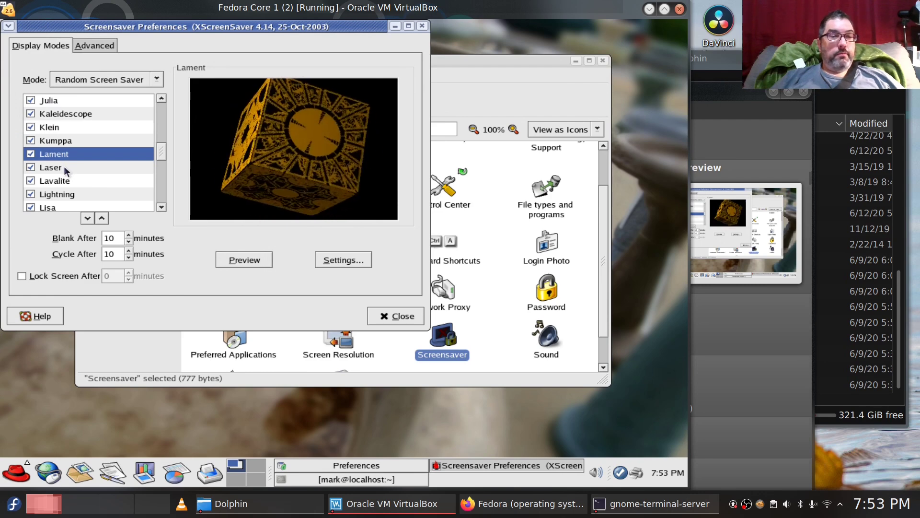
pyautogui.click(64, 166)
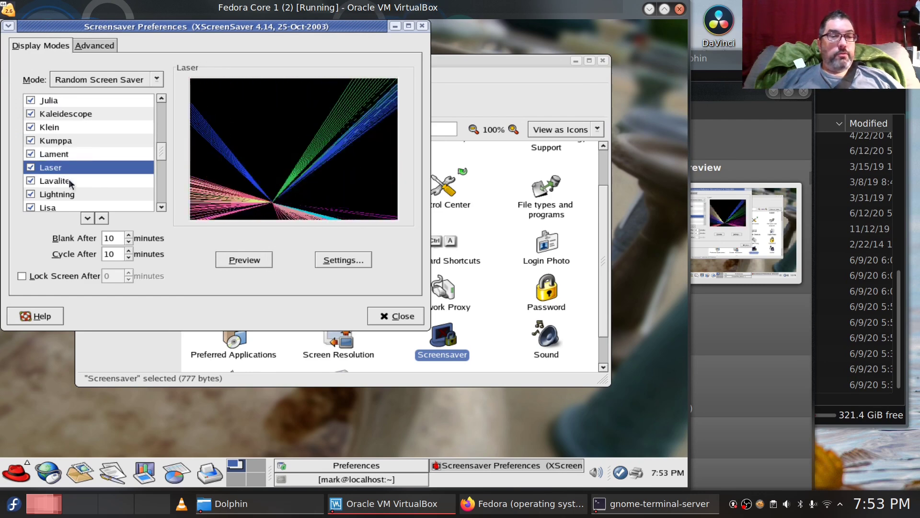
pyautogui.click(68, 180)
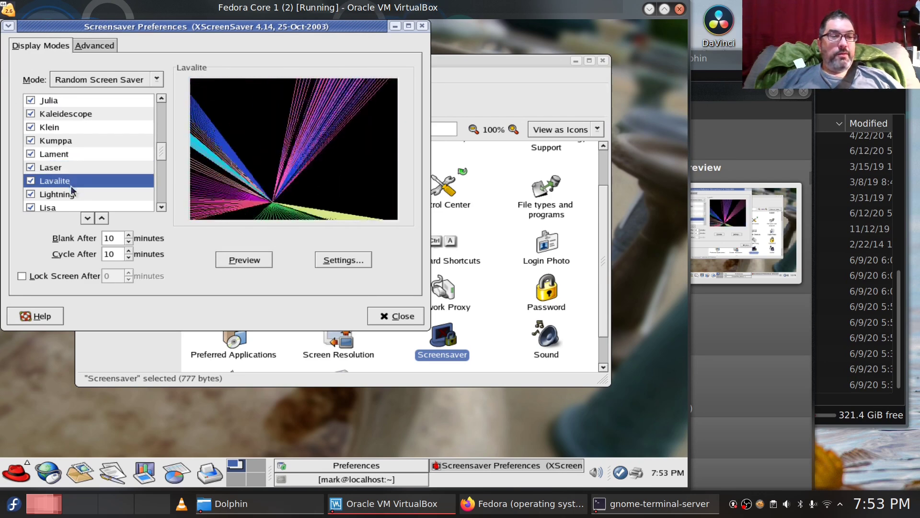
pyautogui.click(73, 195)
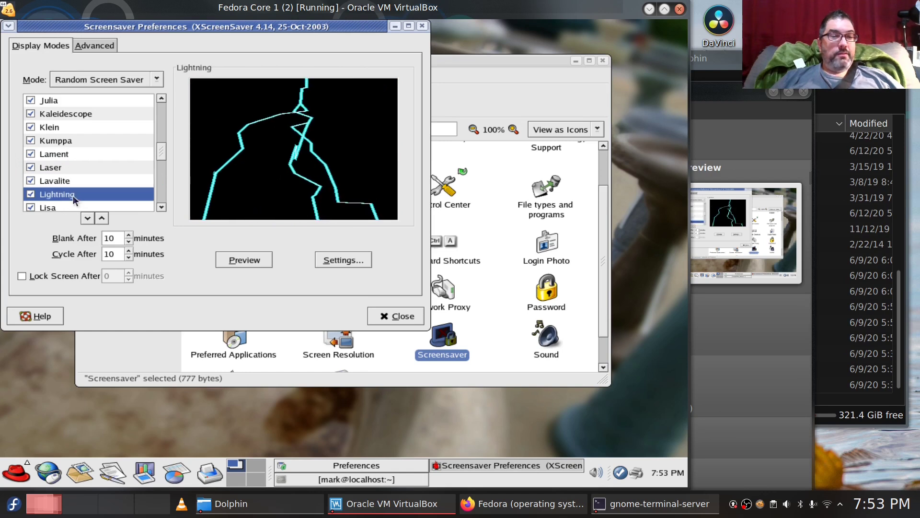
pyautogui.click(53, 206)
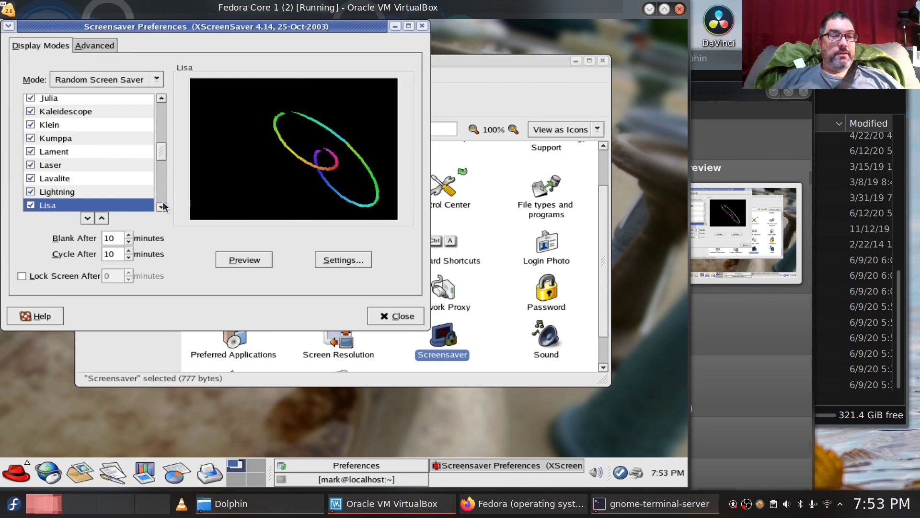
# Step: Run the Morph3D screen saver as a full-screen preview, and close the Screensaver and Preferences windows
pyautogui.scroll(-6, 162, 207)
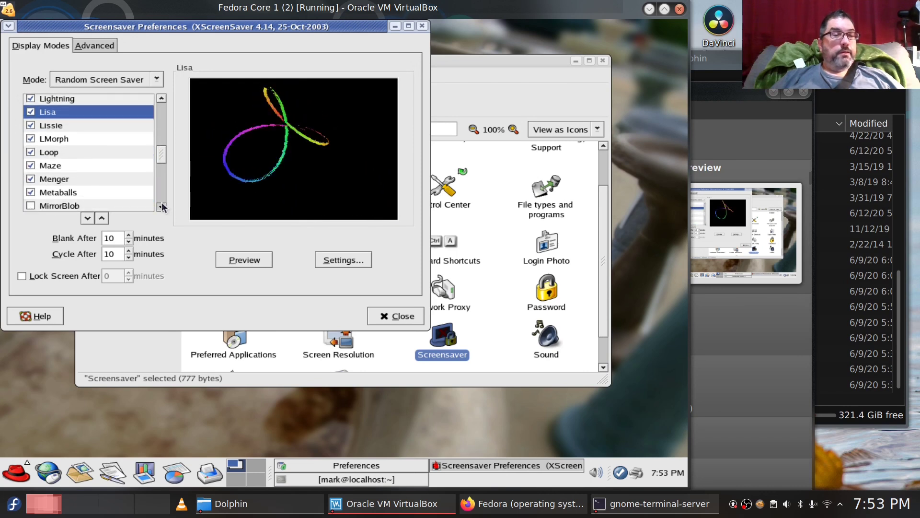
pyautogui.scroll(-5, 162, 207)
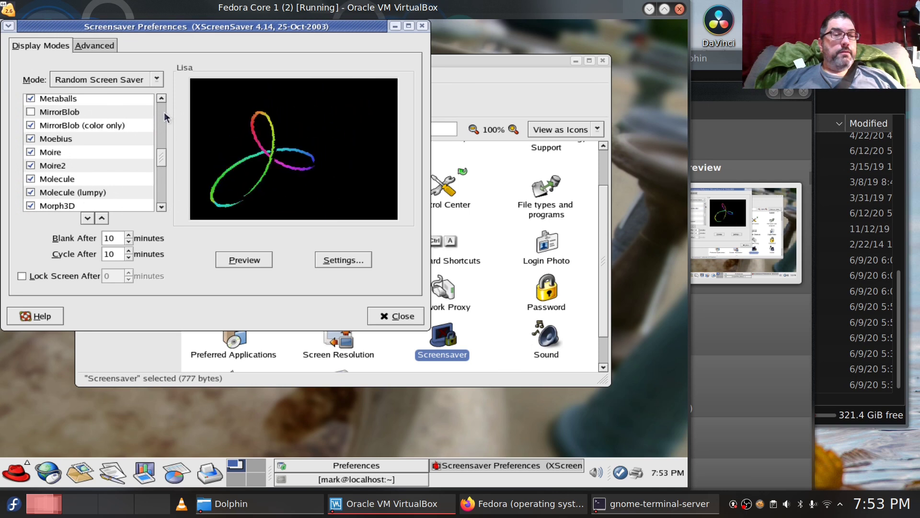
pyautogui.scroll(5, 164, 111)
pyautogui.scroll(-5, 159, 193)
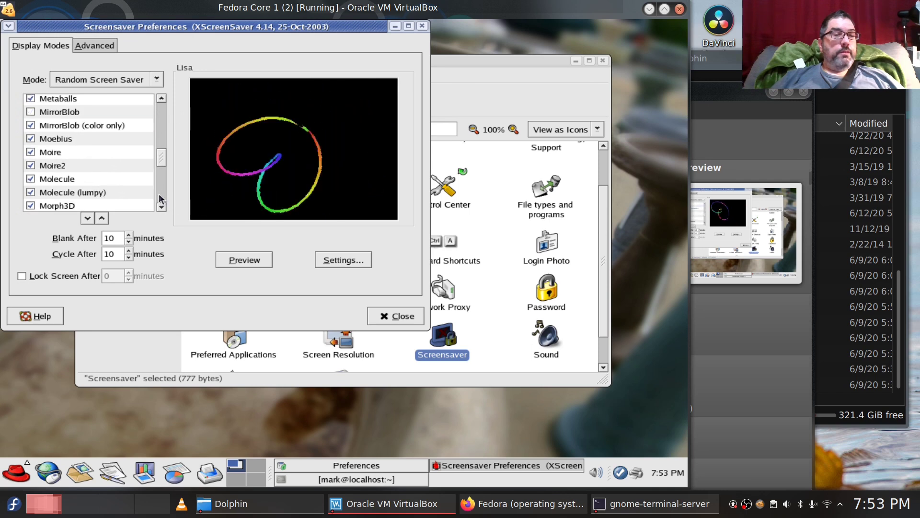
pyautogui.click(70, 205)
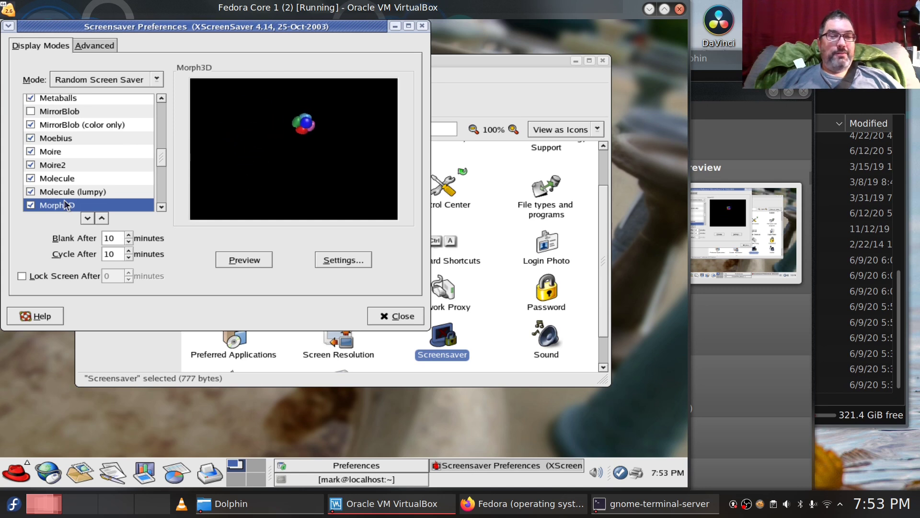
pyautogui.click(256, 260)
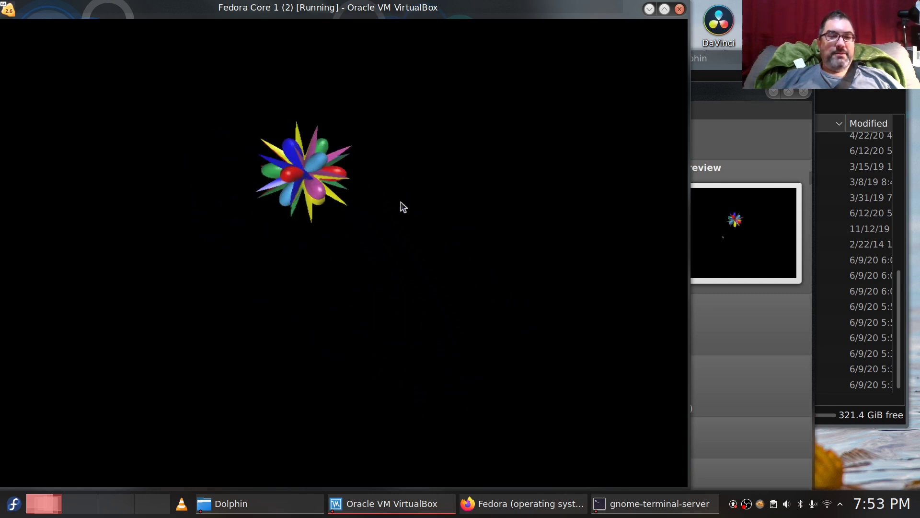
pyautogui.click(380, 231)
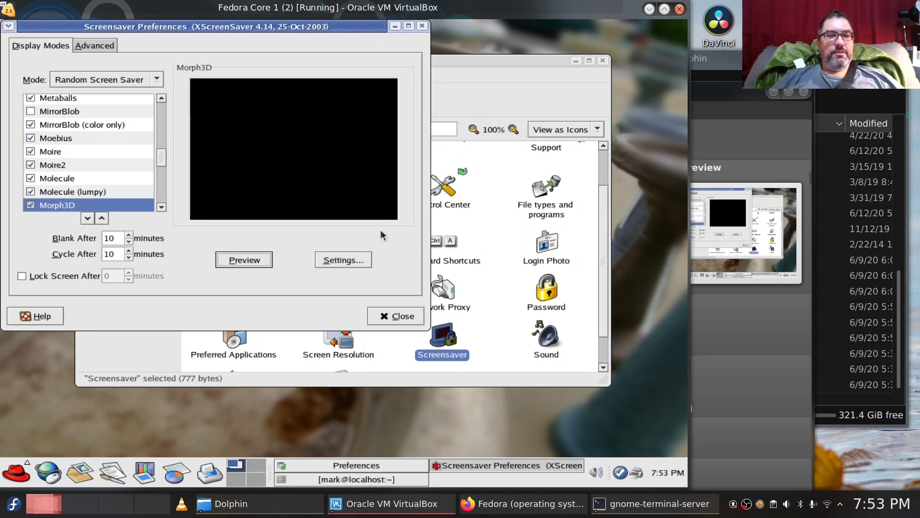
pyautogui.click(423, 27)
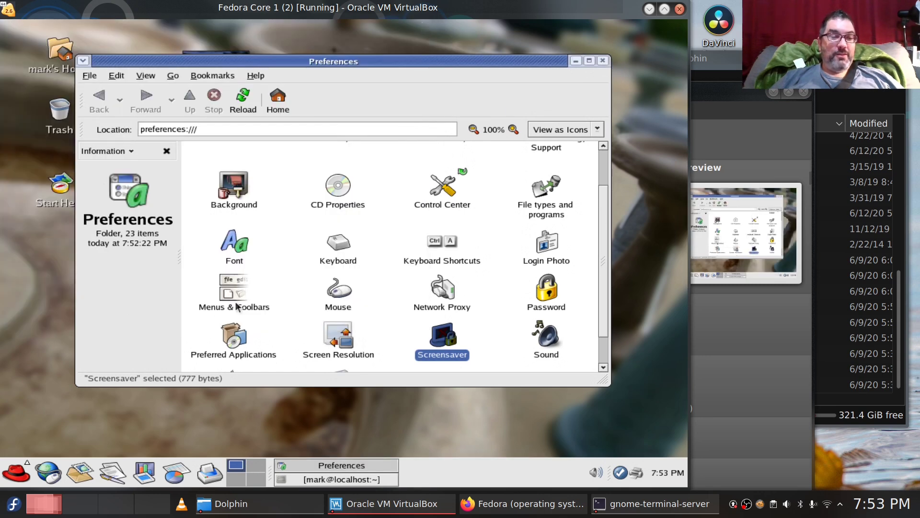
pyautogui.click(603, 60)
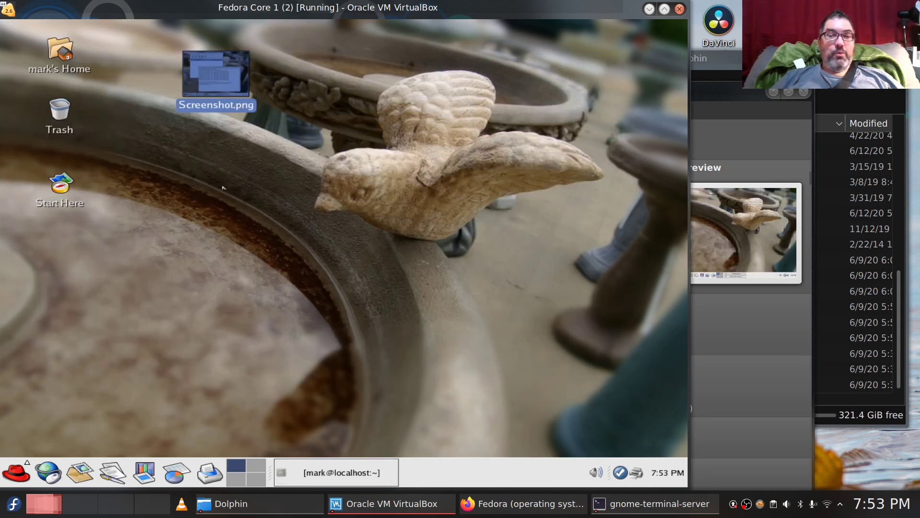
# Step: Look over the Programming and Sound & Video programs, and launch the Audio Player, placing its window near the middle of the desktop
pyautogui.click(7, 476)
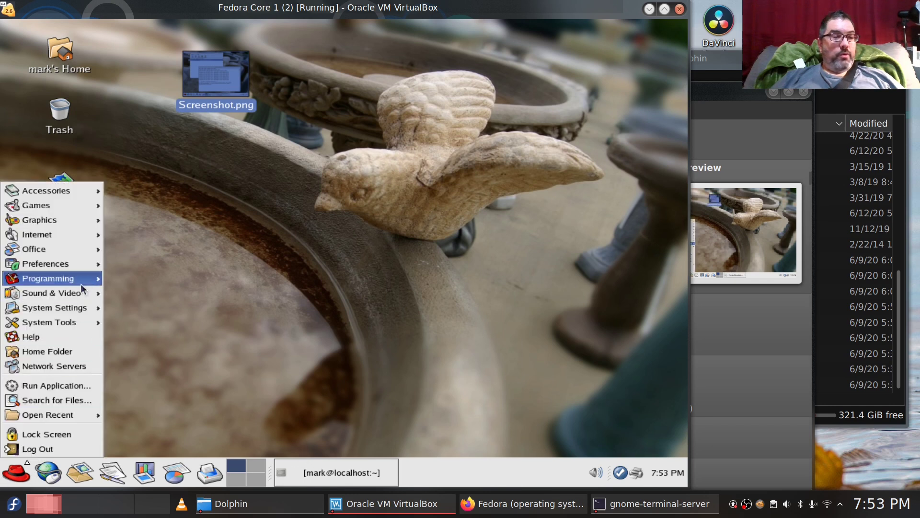
pyautogui.moveTo(85, 284)
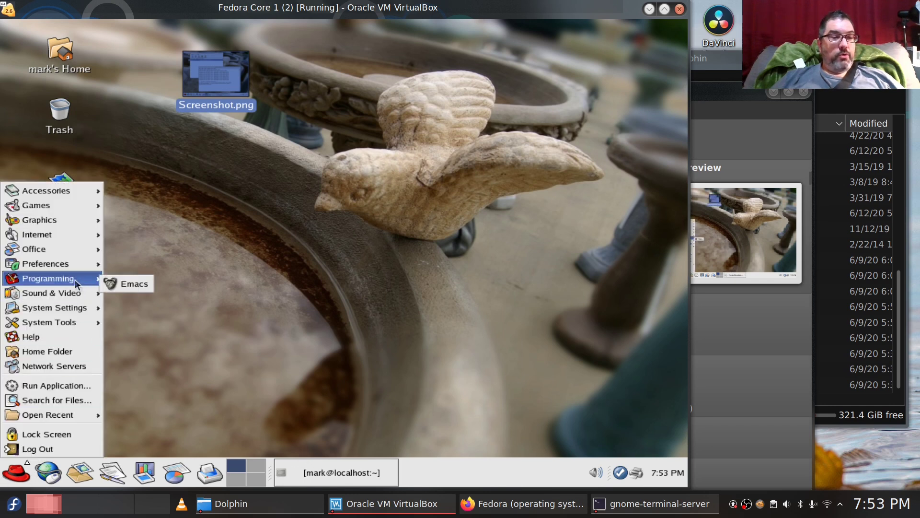
pyautogui.moveTo(66, 297)
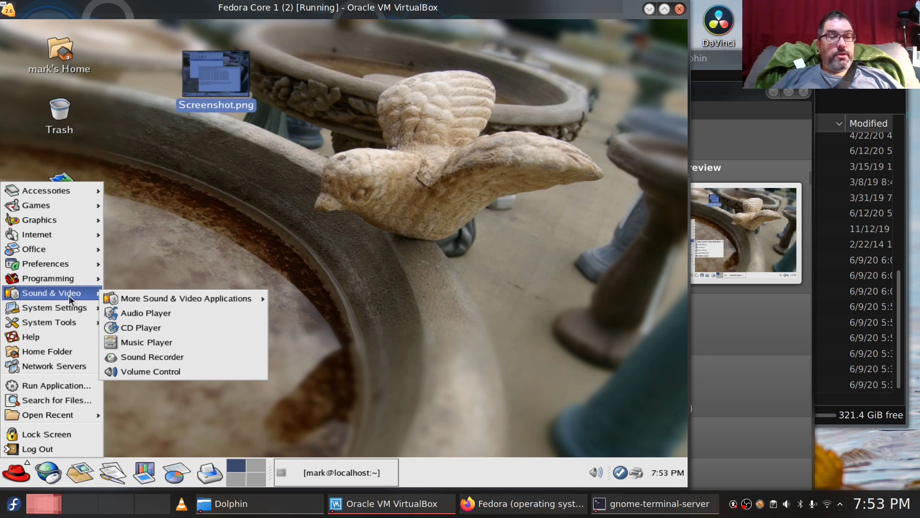
pyautogui.moveTo(145, 303)
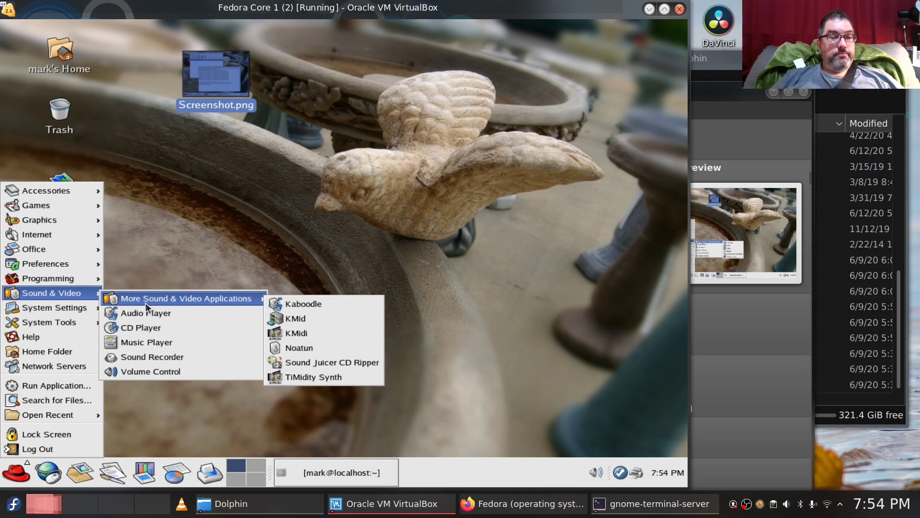
pyautogui.click(142, 313)
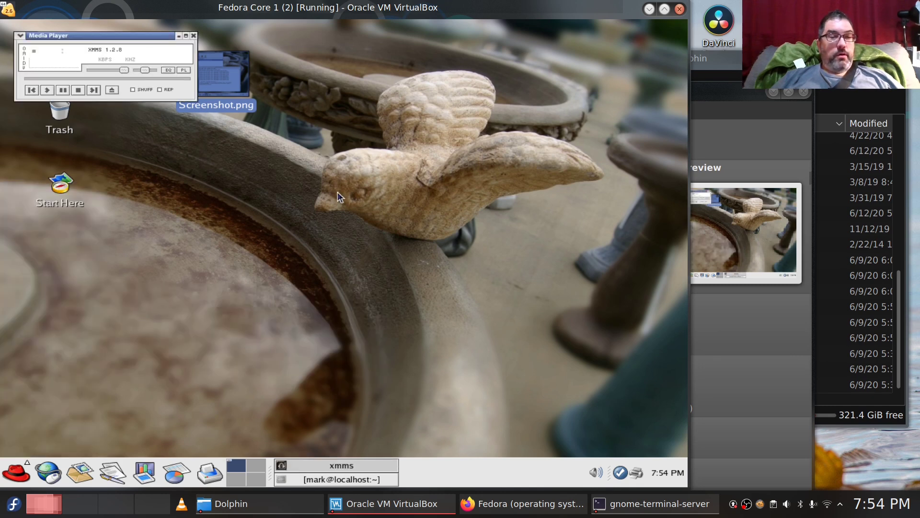
pyautogui.moveTo(135, 31); pyautogui.dragTo(333, 152)
pyautogui.click(348, 120)
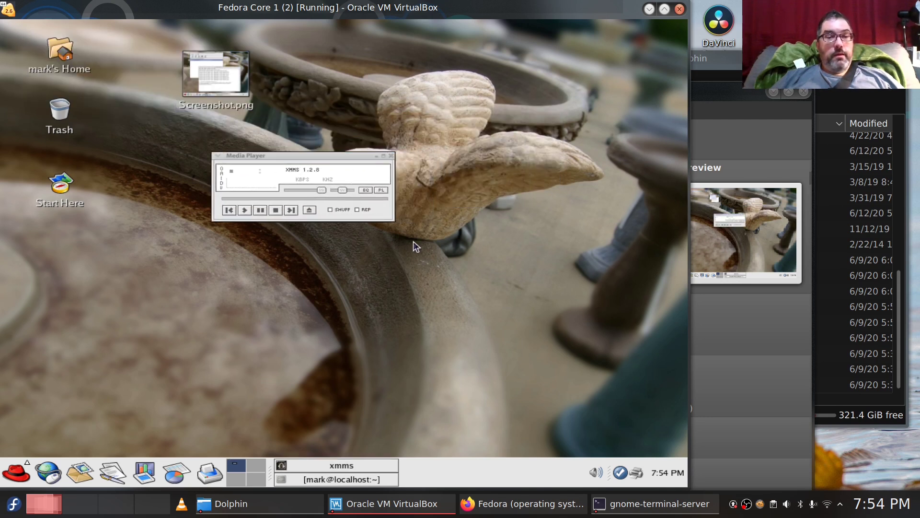
# Step: View the credits and translators in the XMMS About window, and close the media player
pyautogui.click(390, 215)
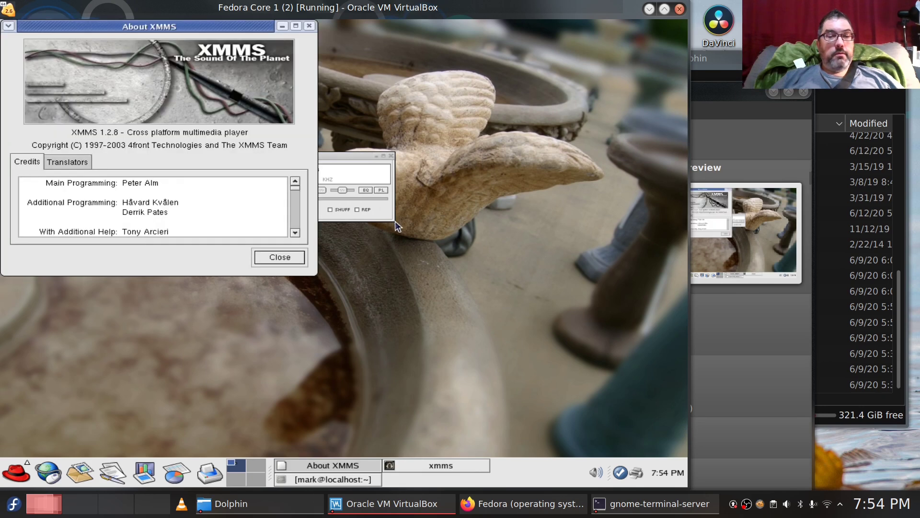
pyautogui.click(79, 161)
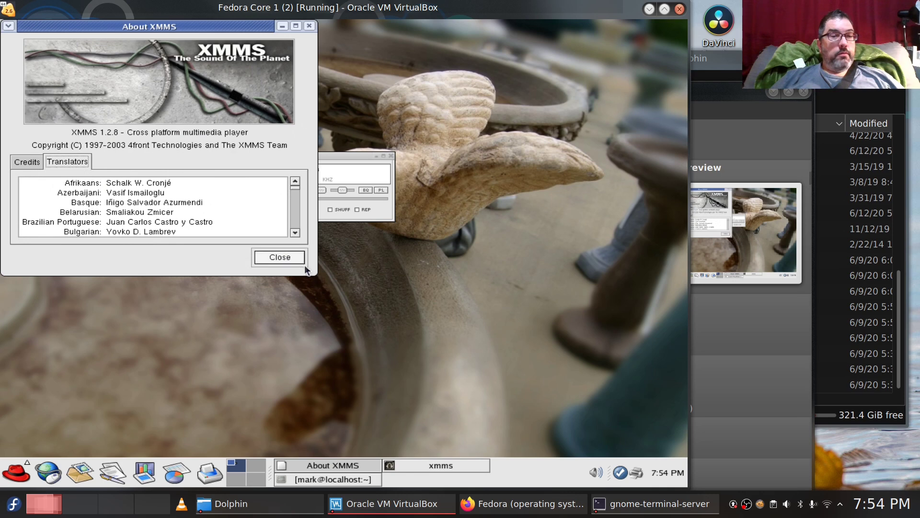
pyautogui.click(285, 254)
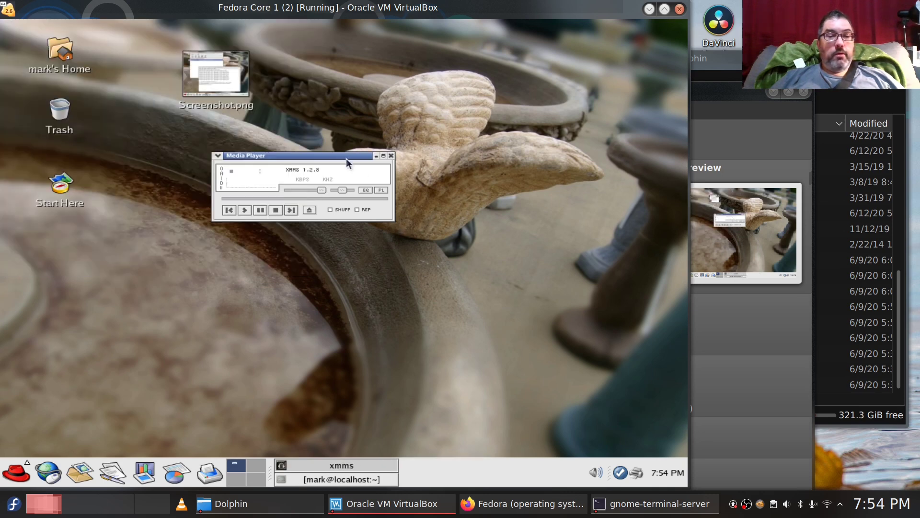
pyautogui.moveTo(326, 155); pyautogui.dragTo(336, 198)
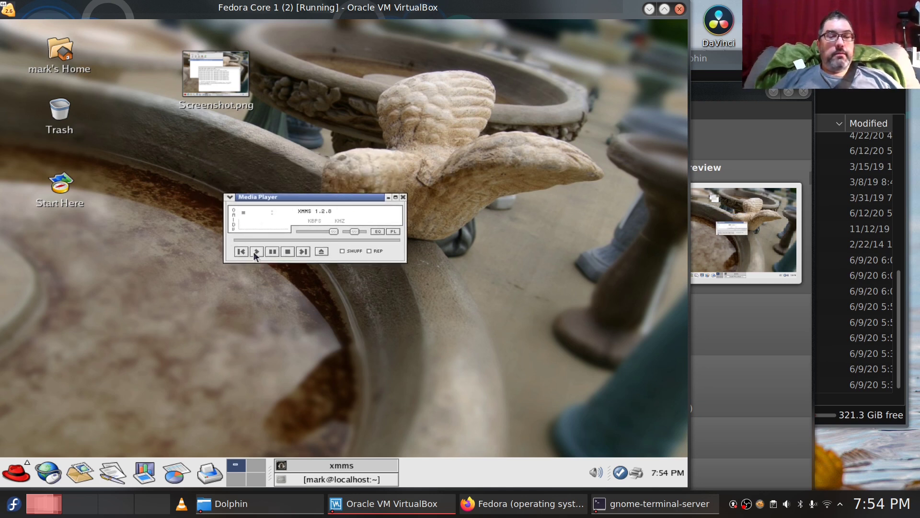
pyautogui.click(403, 197)
# Step: Open the Login Screen system settings, entering the root password to authorize it
pyautogui.click(18, 476)
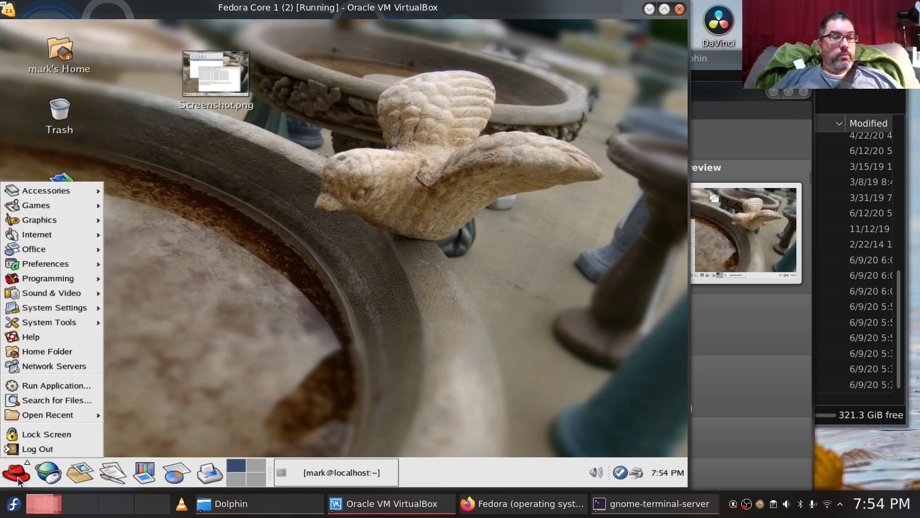
pyautogui.moveTo(44, 312)
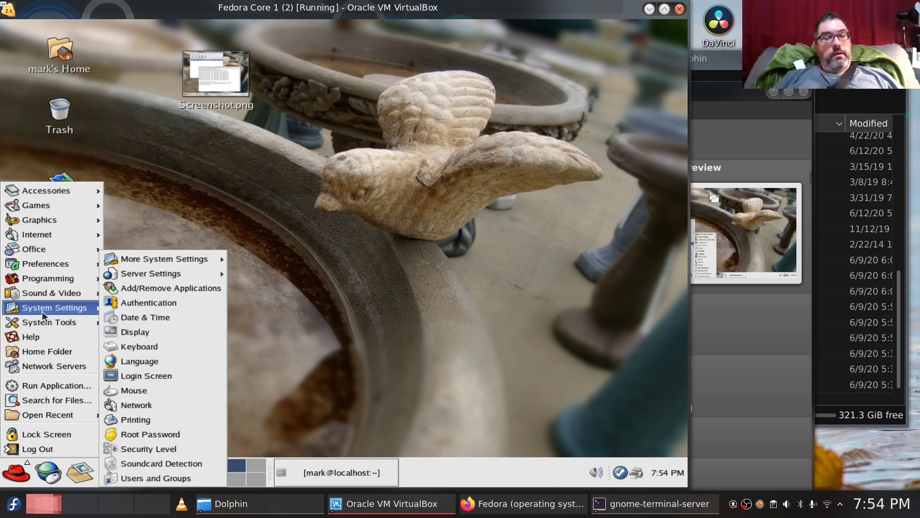
pyautogui.click(167, 376)
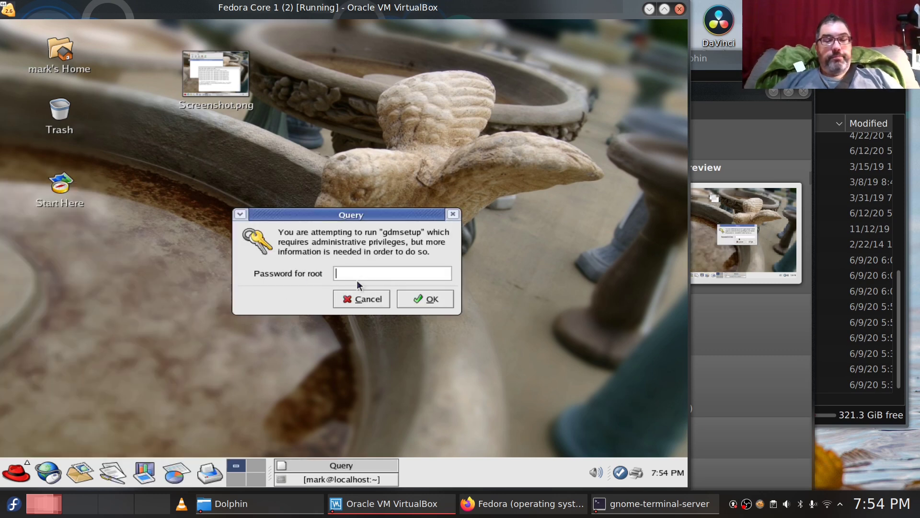
pyautogui.write('**')
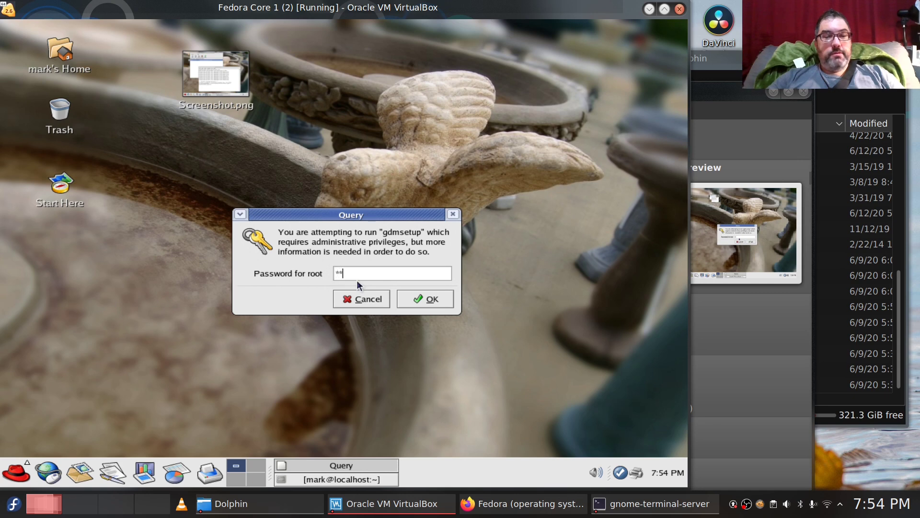
pyautogui.press('Return')
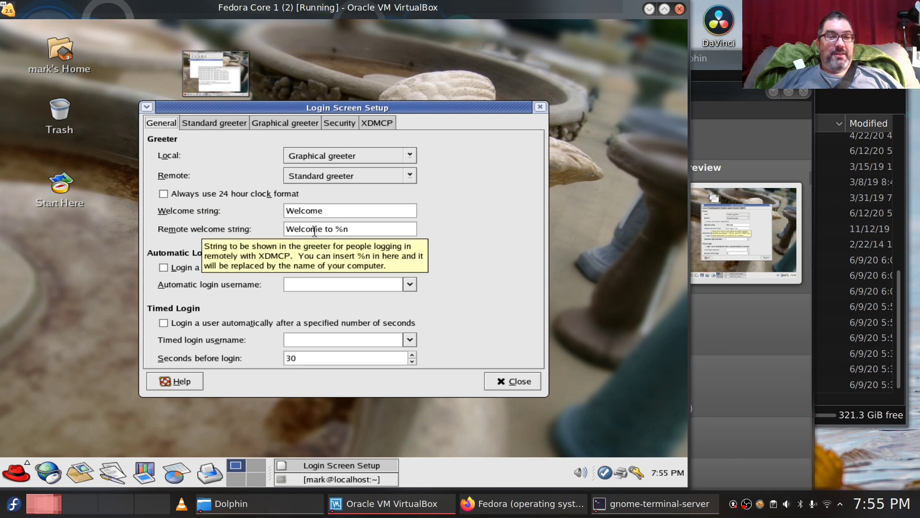
# Step: Check the available local greeter options in Login Screen Setup and close the window without changing them
pyautogui.click(410, 158)
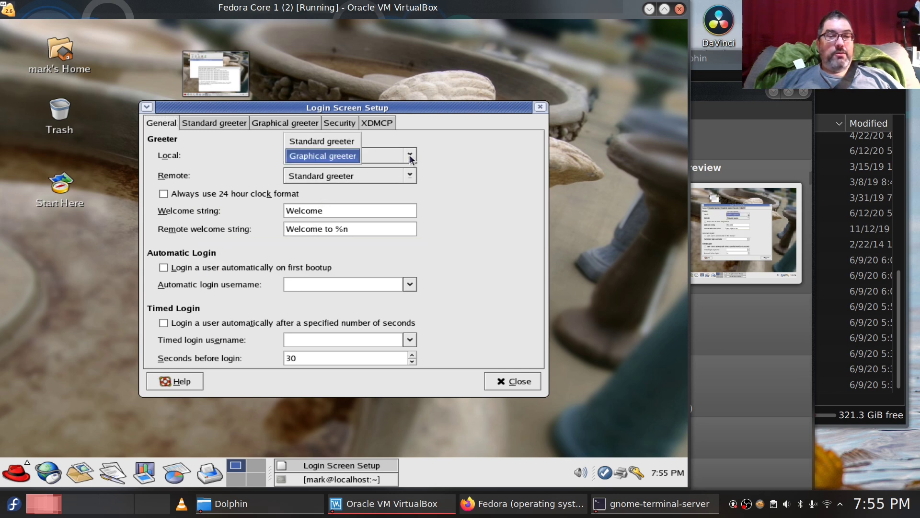
pyautogui.click(411, 158)
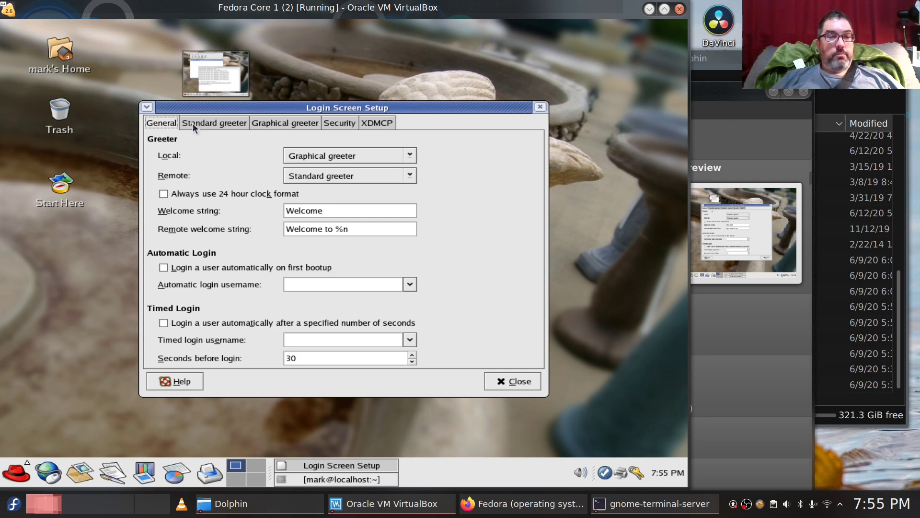
pyautogui.click(513, 386)
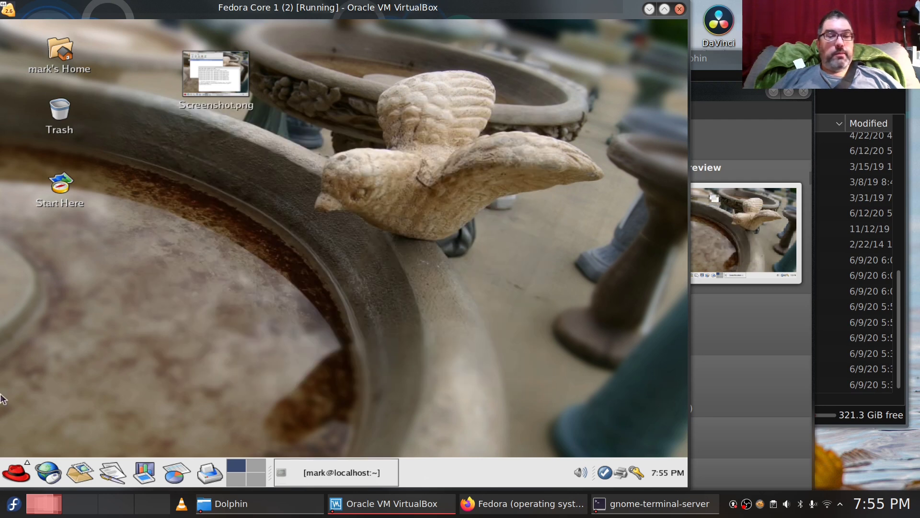
pyautogui.click(16, 472)
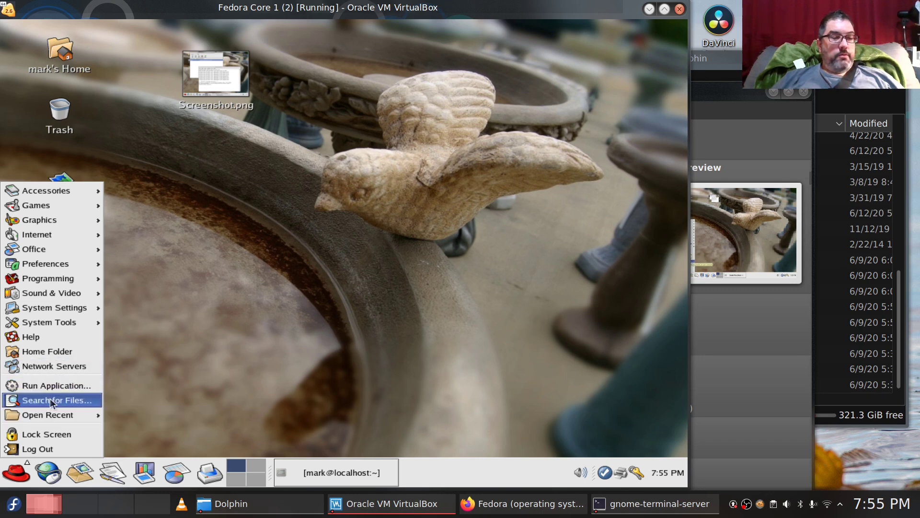
pyautogui.moveTo(54, 417)
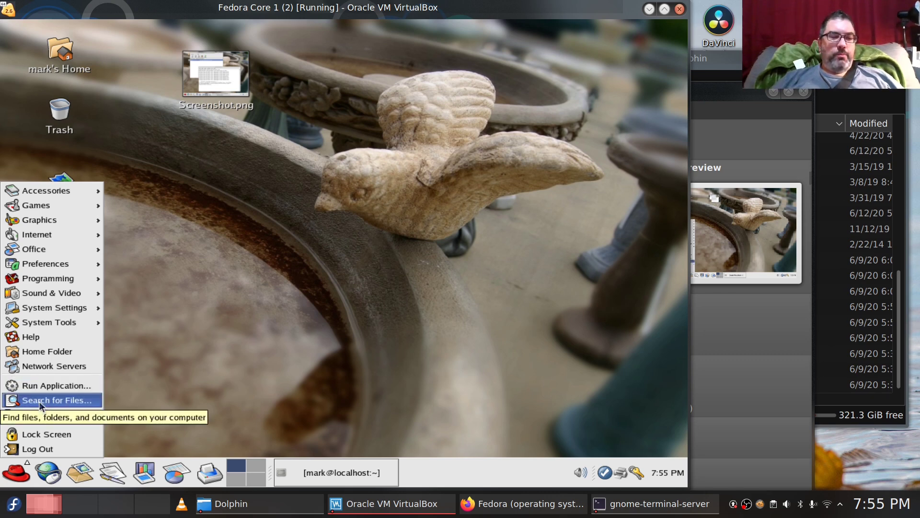
pyautogui.click(232, 310)
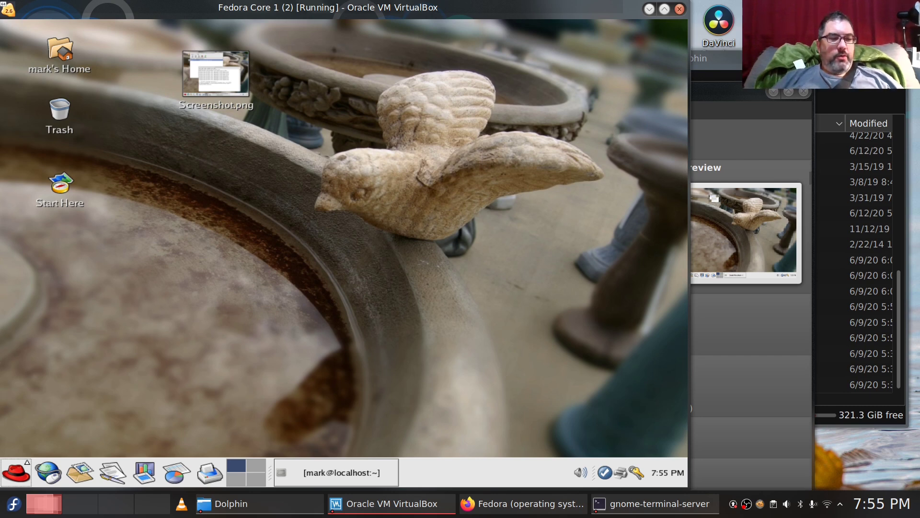
# Step: Log out of the current desktop session without saving its setup
pyautogui.click(14, 474)
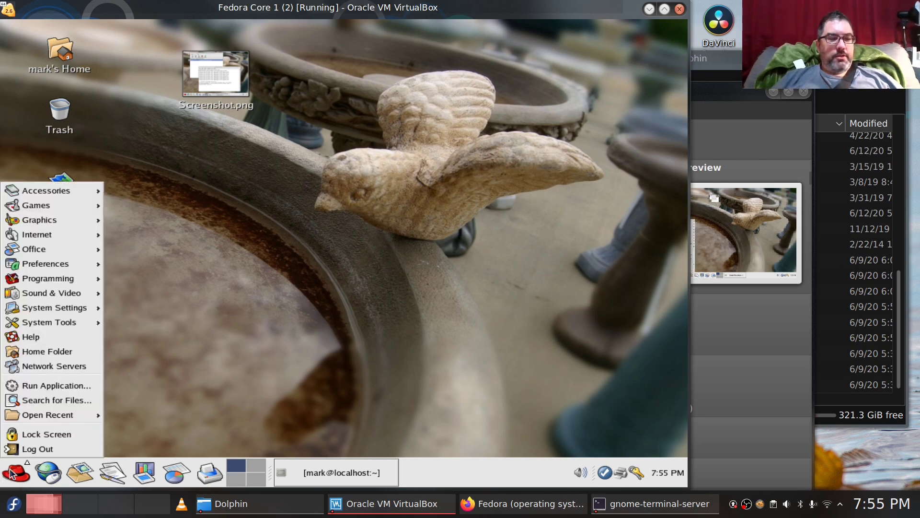
pyautogui.click(29, 477)
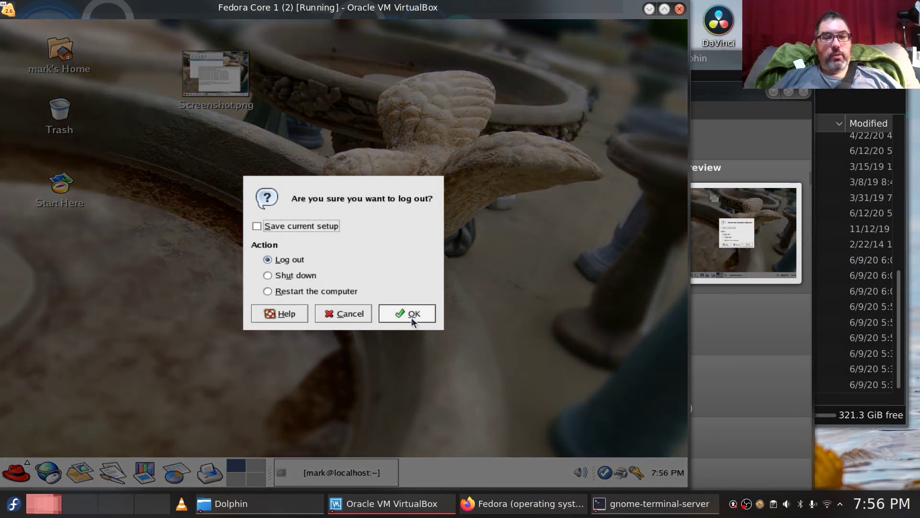
pyautogui.click(411, 315)
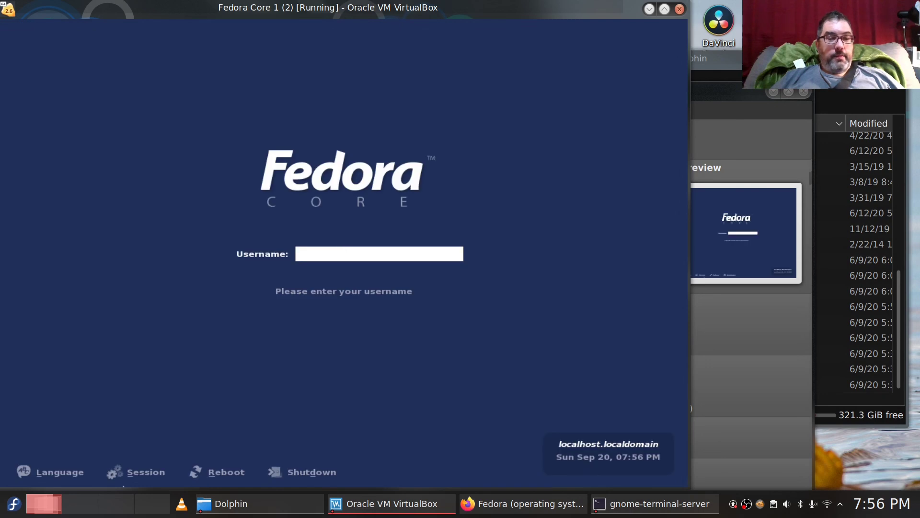
# Step: Choose KDE as the session type on the Fedora Core login screen
pyautogui.click(130, 473)
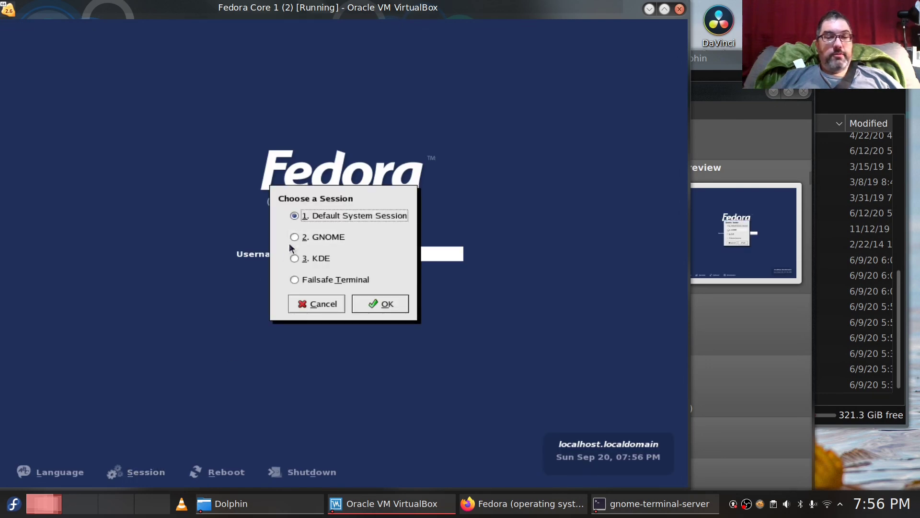
pyautogui.click(295, 258)
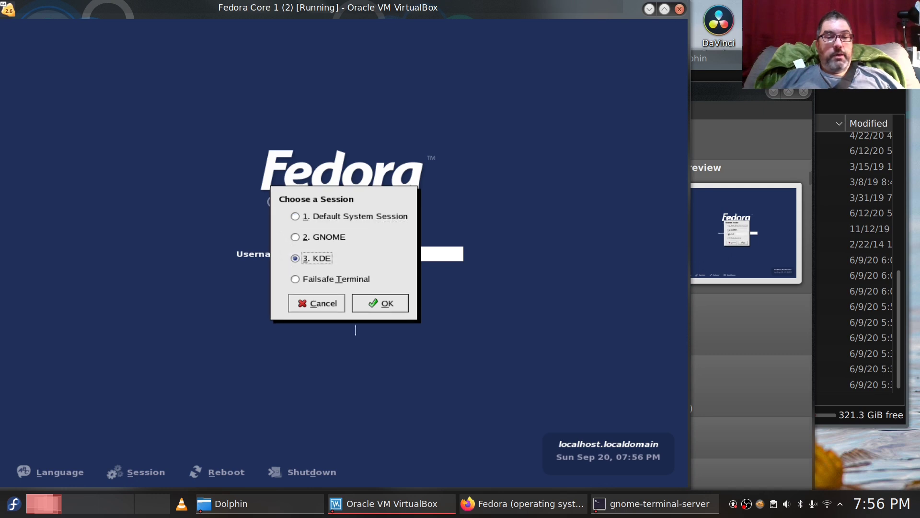
pyautogui.click(396, 301)
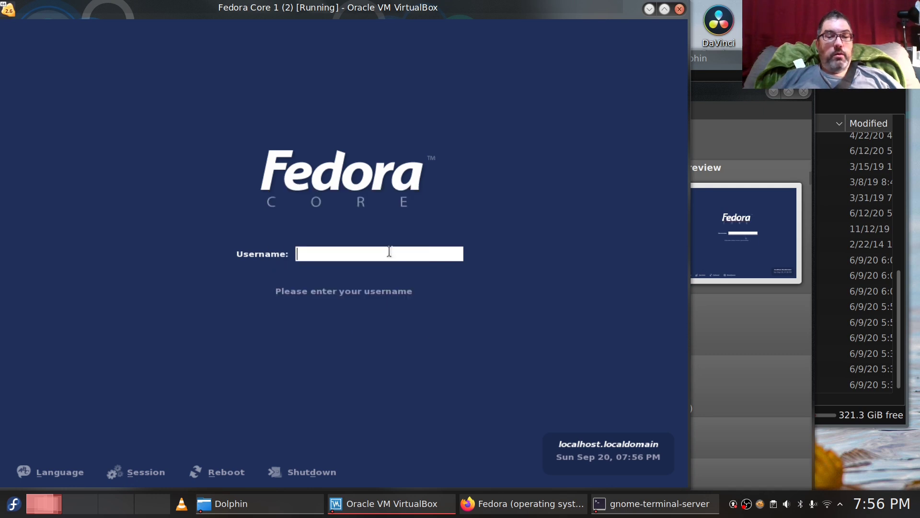
# Step: Log in with the account's username and password, and acknowledge the notice about using KDE for this session
pyautogui.write('mark')
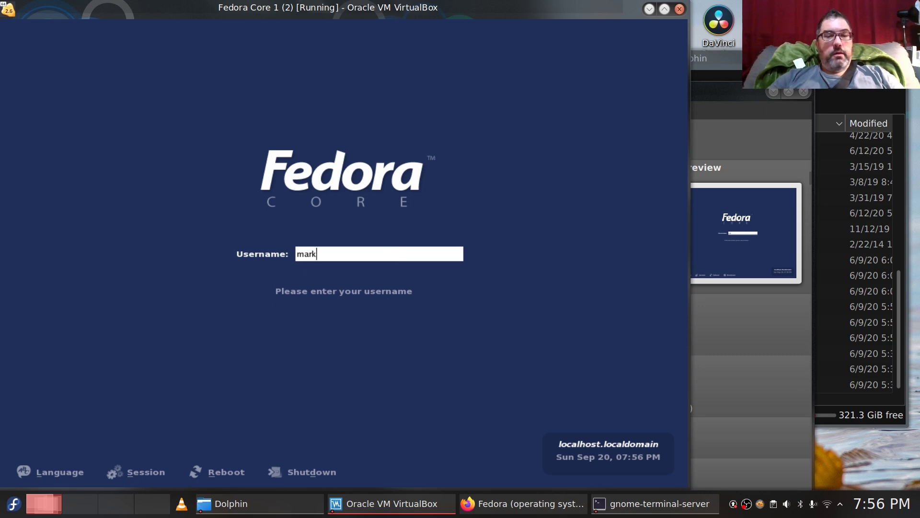
pyautogui.press('Return')
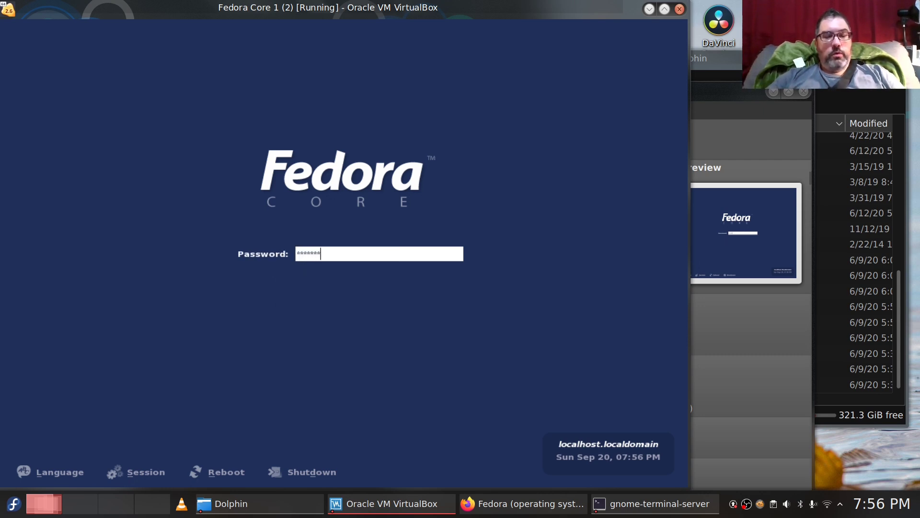
pyautogui.press('Return')
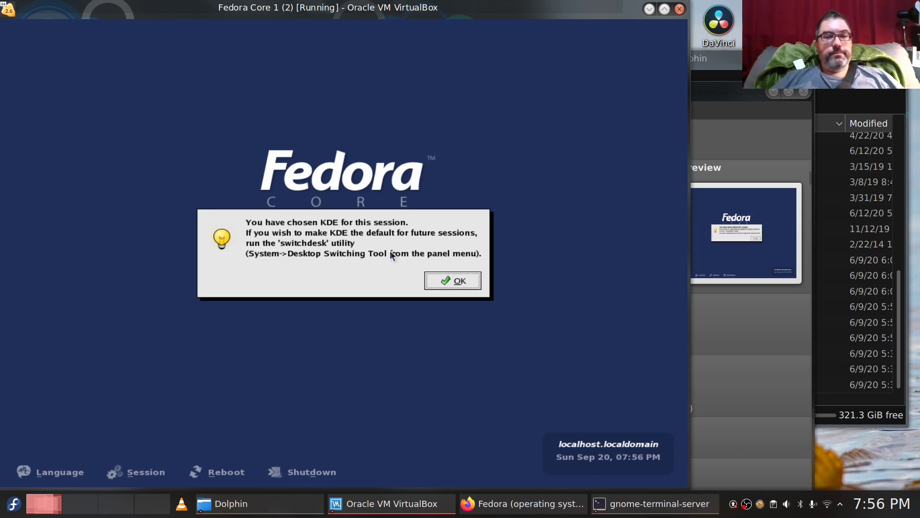
pyautogui.click(452, 280)
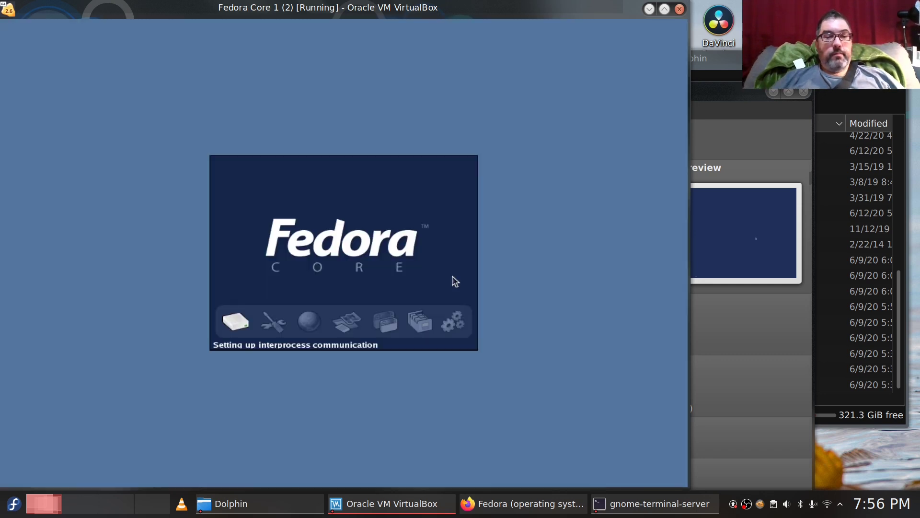
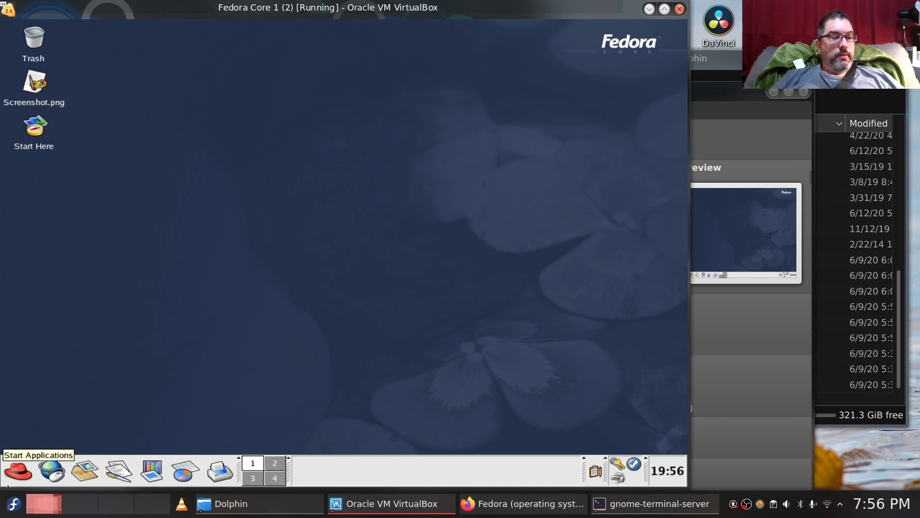
# Step: Look over the KDE start menu and the desktop's context options, and open the desktop configuration settings
pyautogui.click(8, 476)
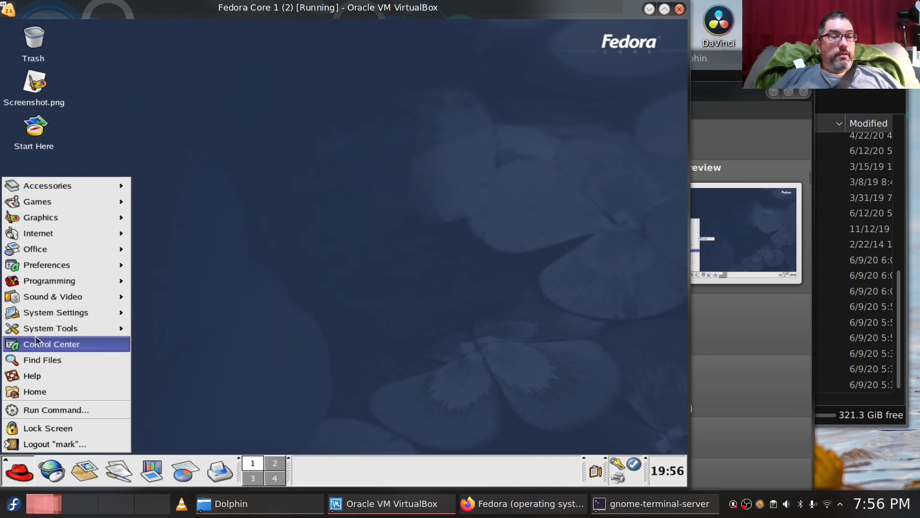
pyautogui.click(323, 194)
pyautogui.rightClick(209, 127)
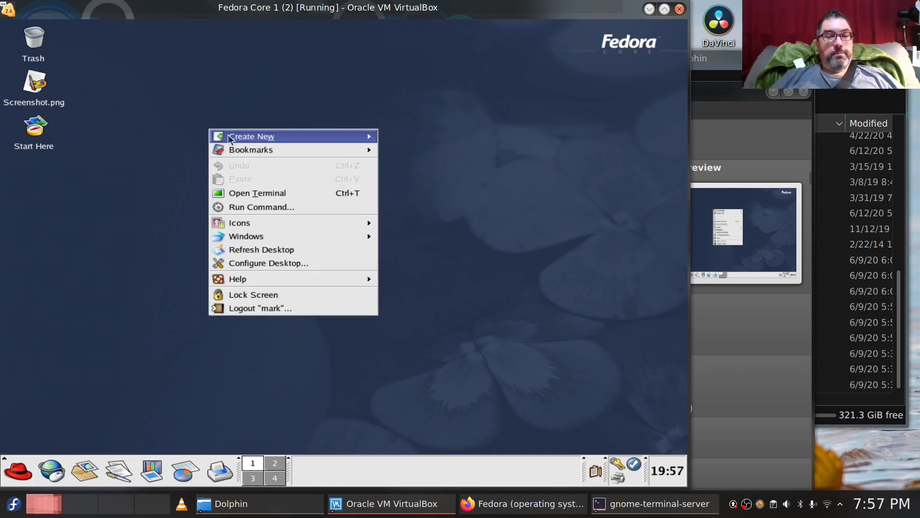
pyautogui.moveTo(235, 143)
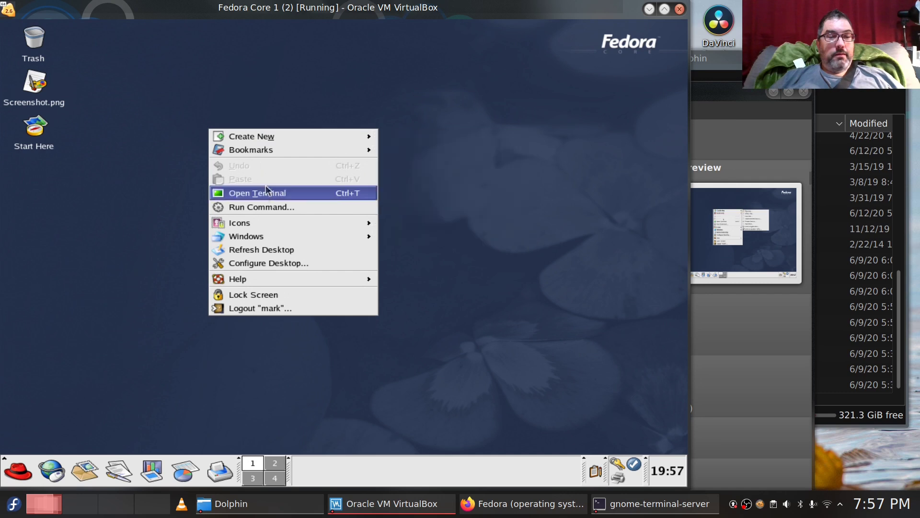
pyautogui.click(266, 263)
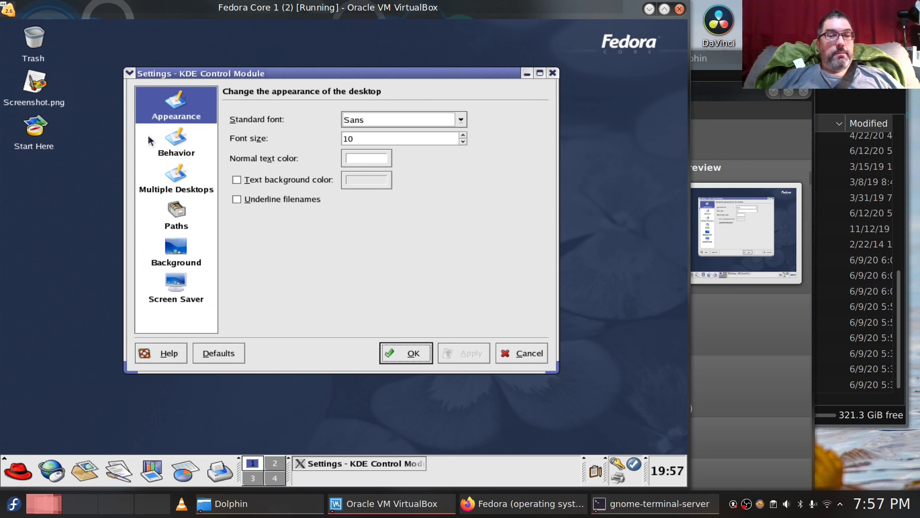
# Step: Look through the background settings, including the wallpaper and advanced options and the available background color modes
pyautogui.click(176, 250)
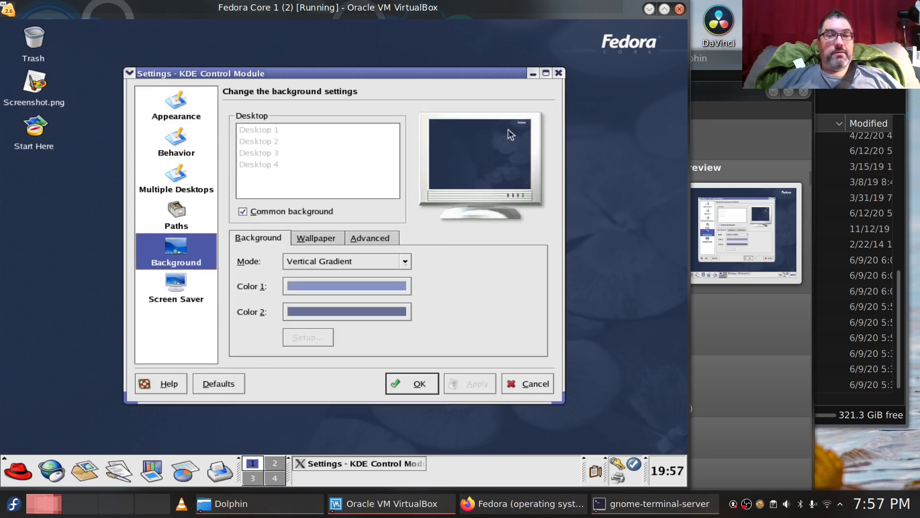
pyautogui.click(315, 239)
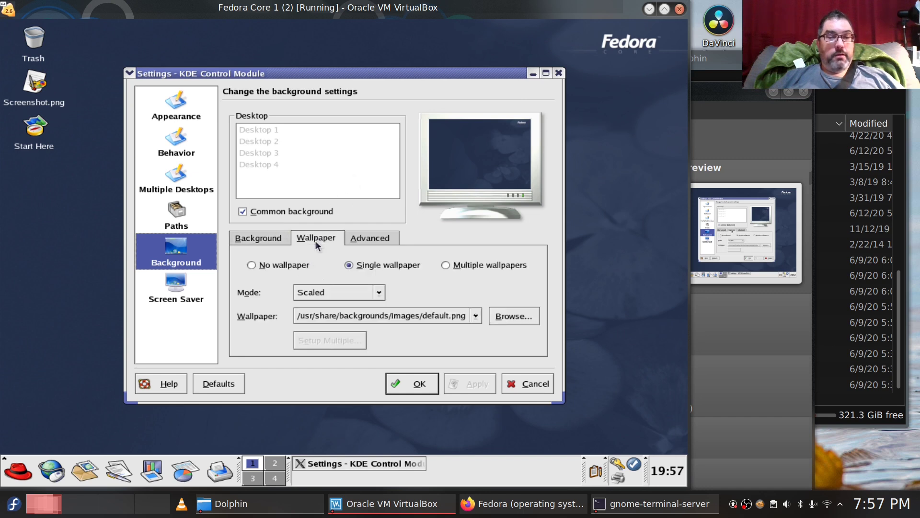
pyautogui.click(372, 238)
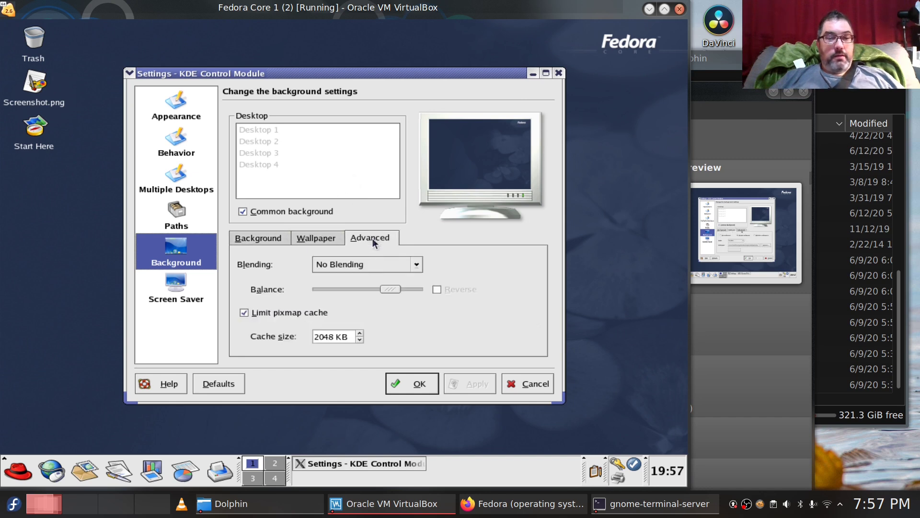
pyautogui.click(330, 237)
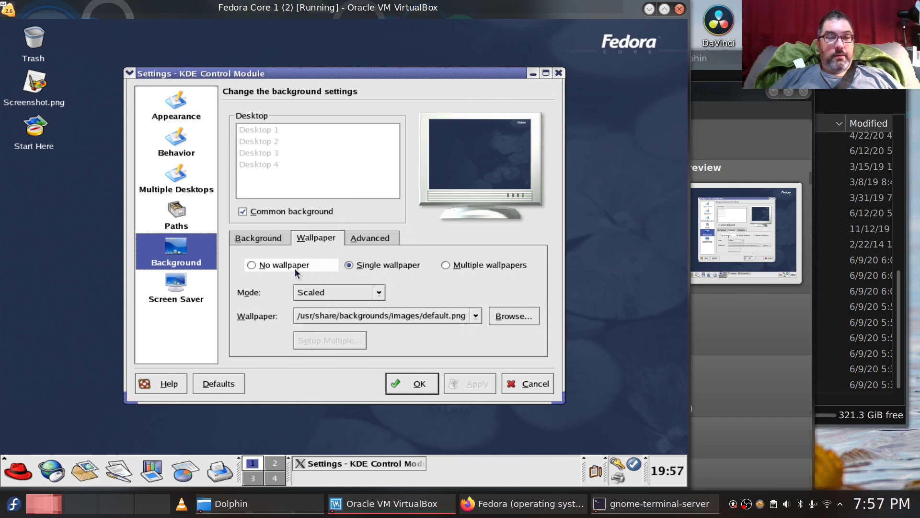
pyautogui.click(258, 237)
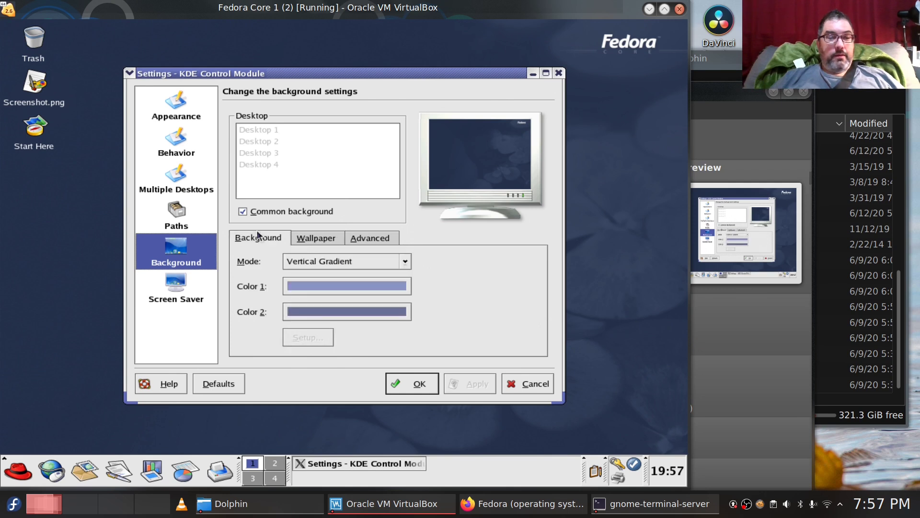
pyautogui.click(405, 262)
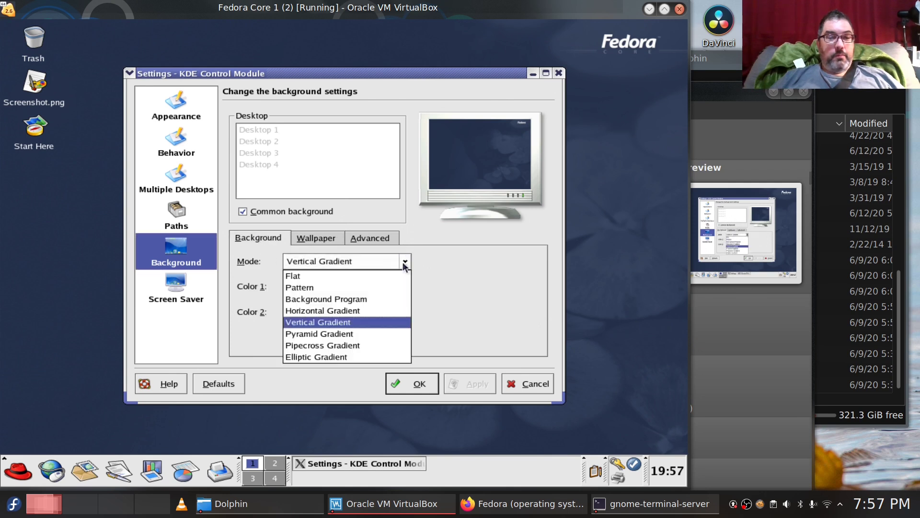
# Step: Browse for a wallpaper in /usr/share/wallpapers/, previewing images such as bluegreencrisscross.jpg, default_gears.jpg and gold_crinkle.jpg
pyautogui.click(316, 237)
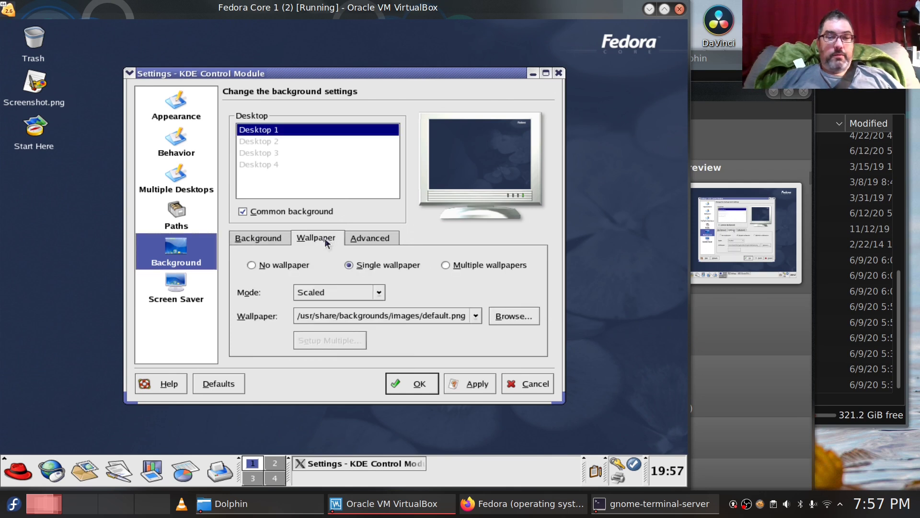
pyautogui.click(513, 316)
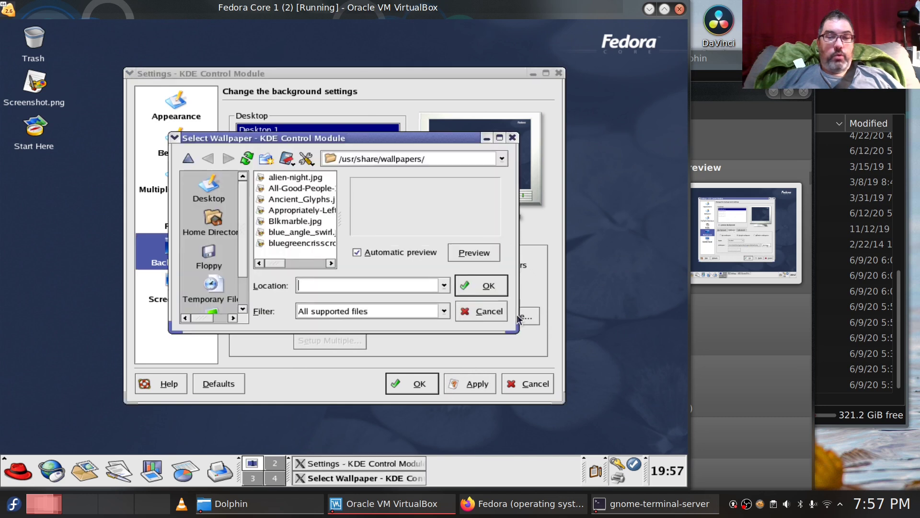
pyautogui.click(291, 198)
pyautogui.click(291, 221)
pyautogui.click(287, 233)
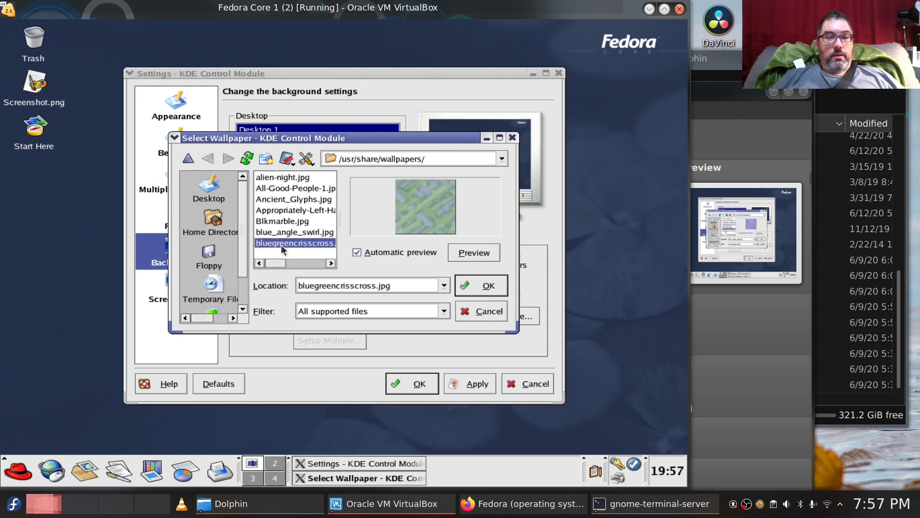
pyautogui.click(282, 243)
pyautogui.click(315, 264)
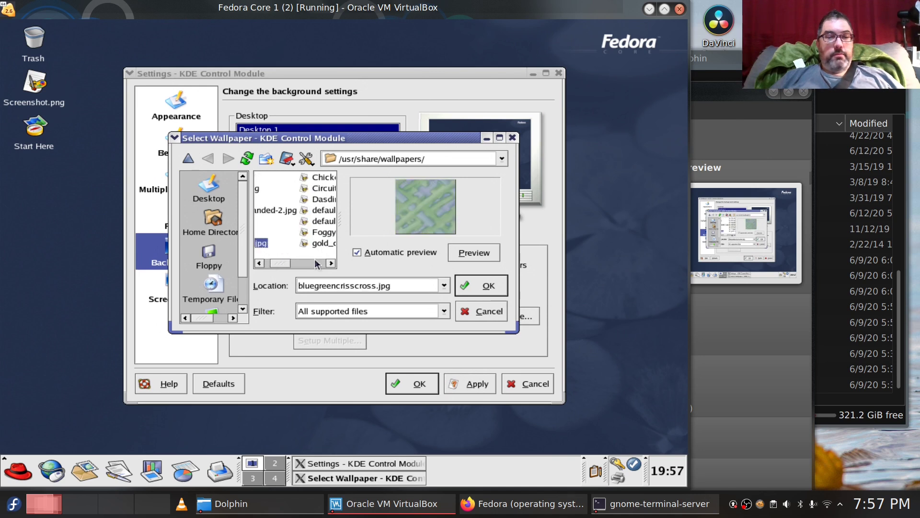
pyautogui.click(319, 266)
pyautogui.click(282, 199)
pyautogui.click(282, 221)
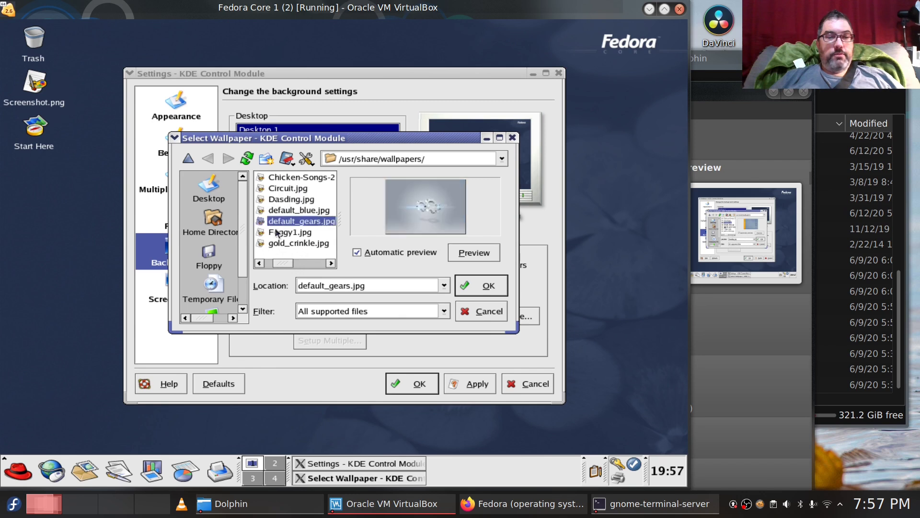
pyautogui.click(277, 234)
pyautogui.click(279, 244)
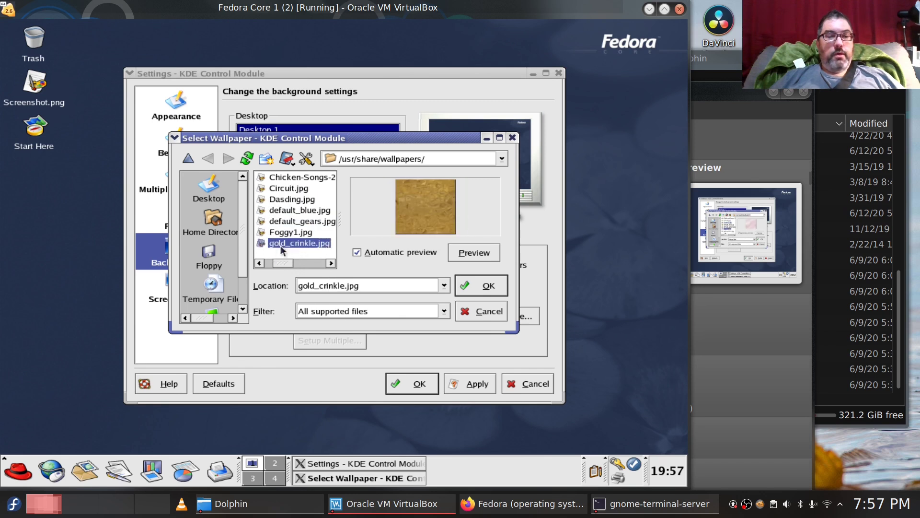
# Step: Preview the KDE-themed wallpapers further along the list, and set kiagara.jpg as the single scaled desktop wallpaper
pyautogui.click(317, 263)
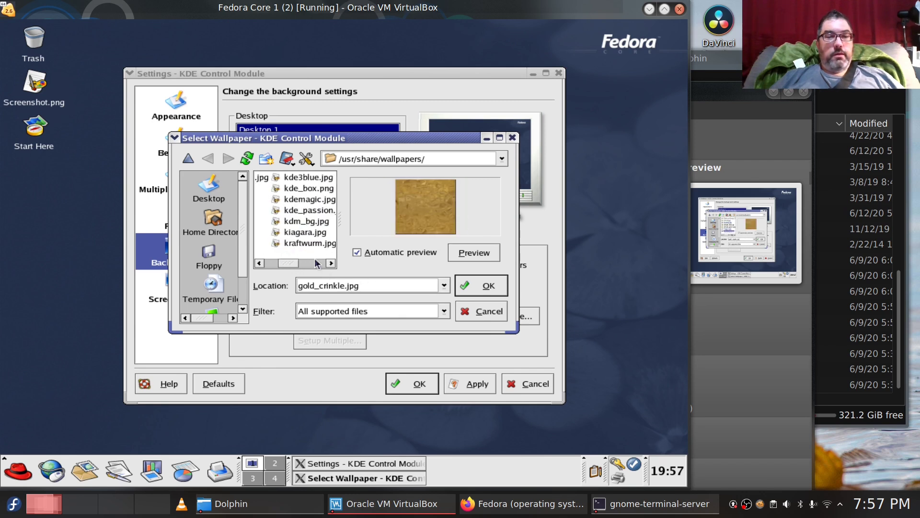
pyautogui.click(294, 189)
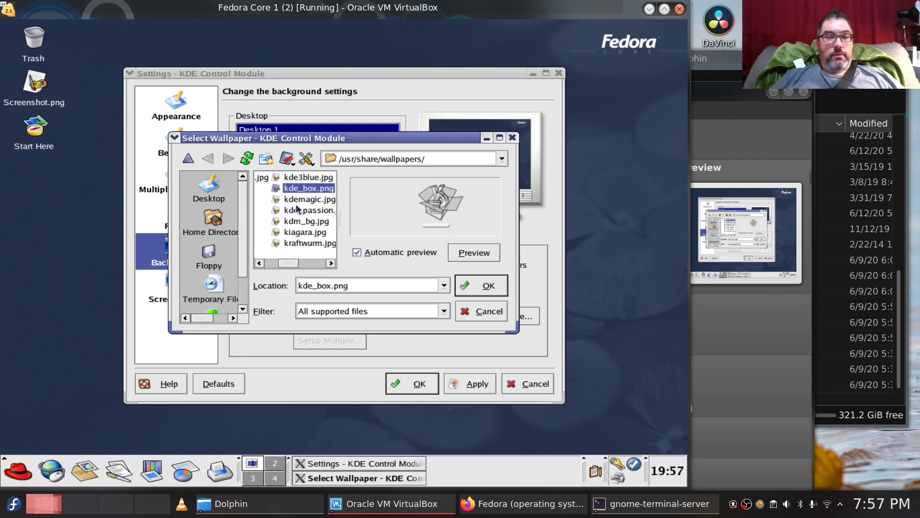
pyautogui.click(297, 200)
pyautogui.click(299, 210)
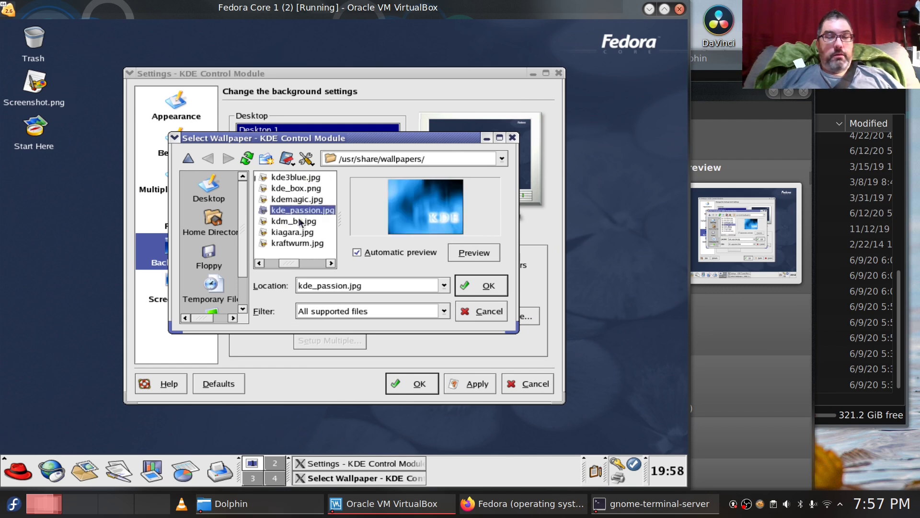
pyautogui.click(302, 221)
pyautogui.click(306, 232)
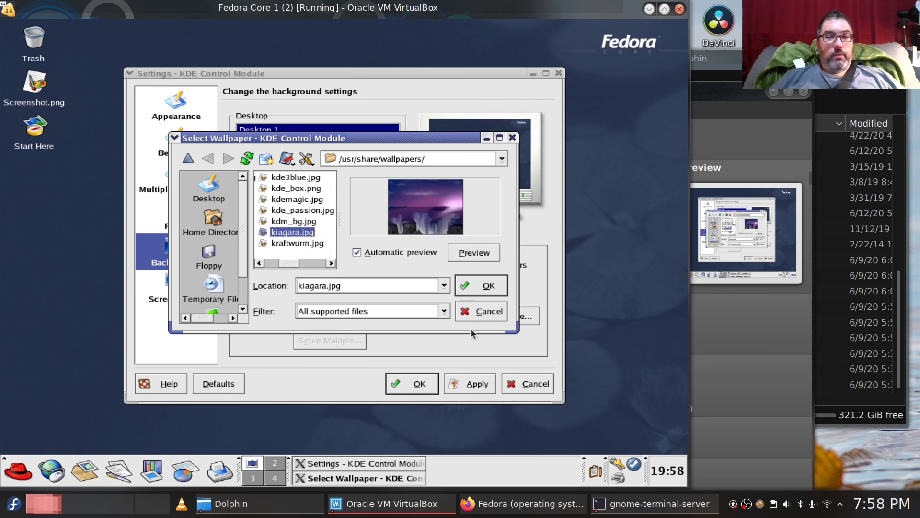
pyautogui.click(488, 286)
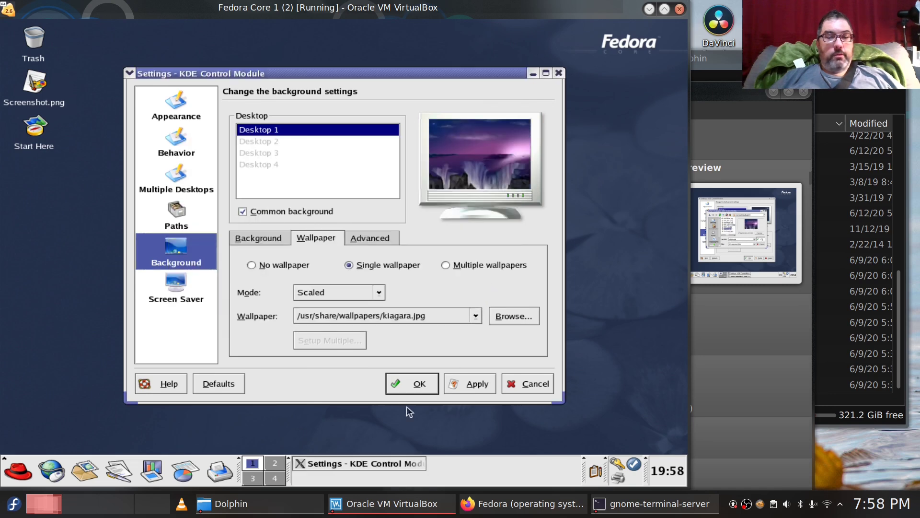
pyautogui.click(411, 382)
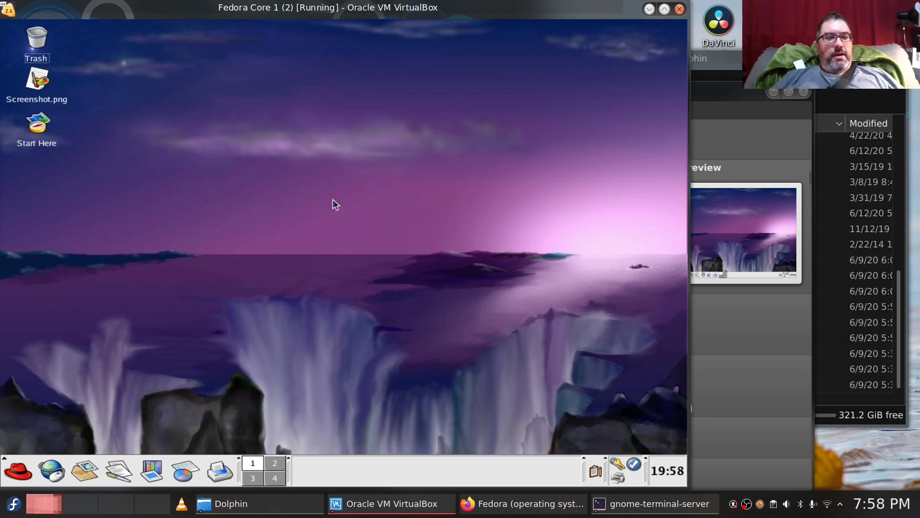
# Step: Open a terminal, place its window over the middle of the desktop, and query the kernel release with uname -r
pyautogui.click(16, 474)
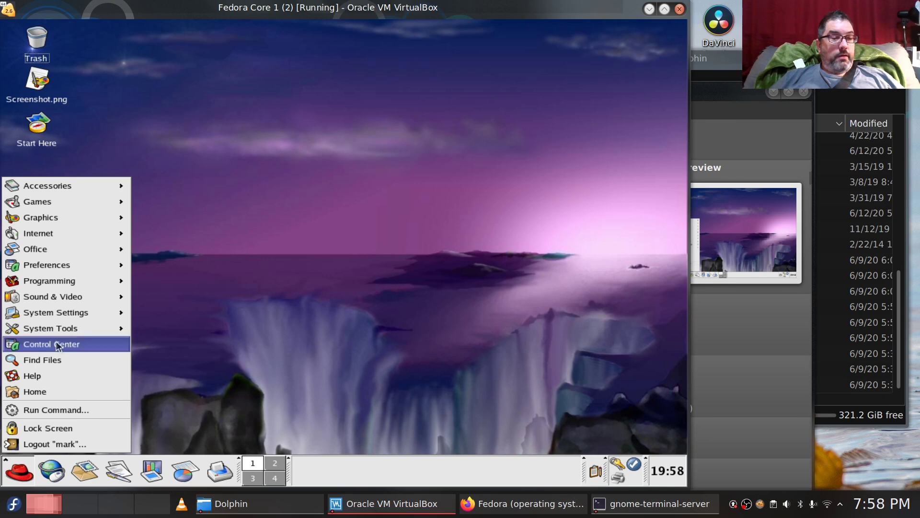
pyautogui.moveTo(62, 332)
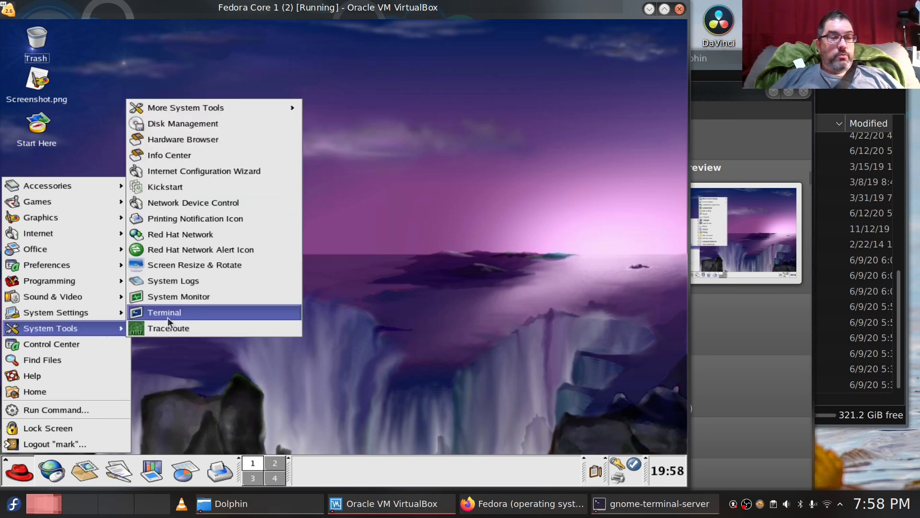
pyautogui.click(199, 310)
pyautogui.moveTo(323, 28); pyautogui.dragTo(479, 73)
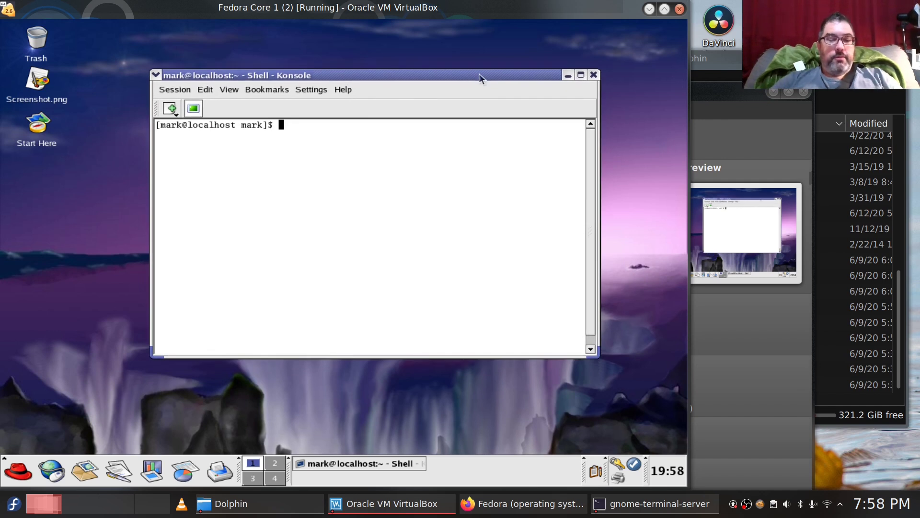
pyautogui.write('uname -r')
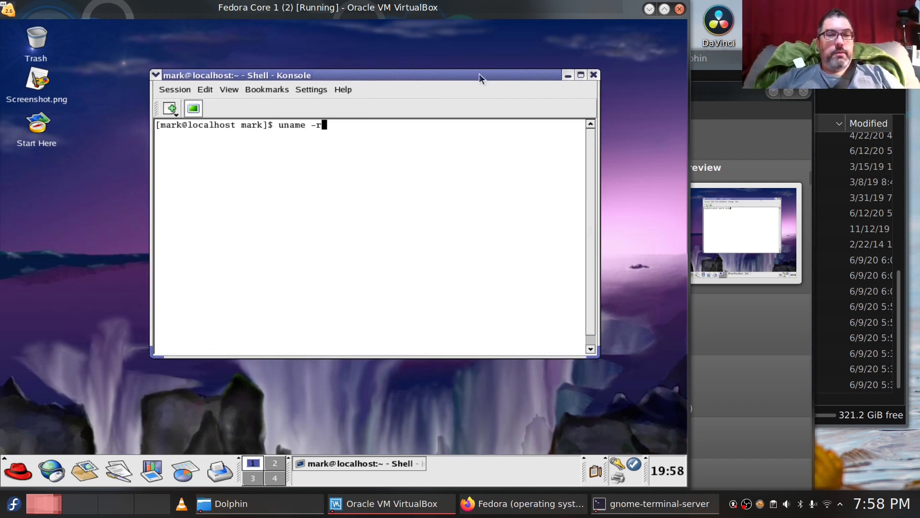
pyautogui.press('Return')
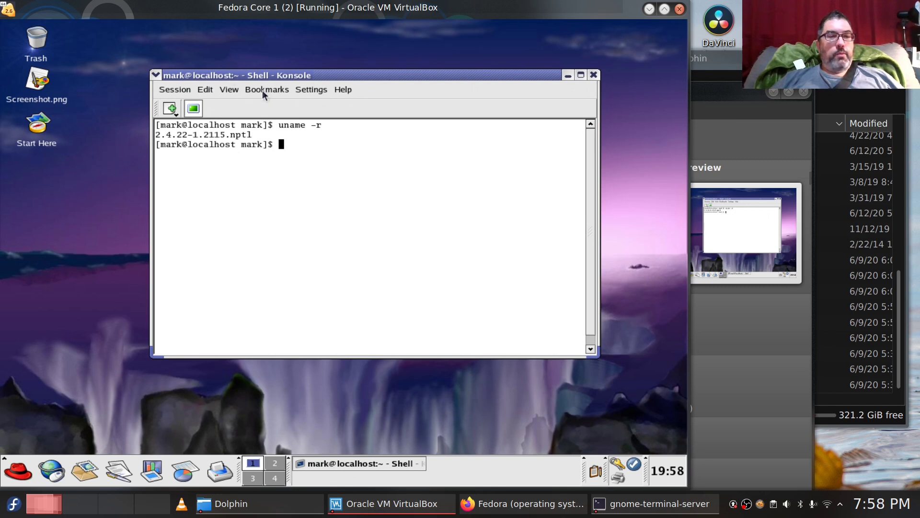
pyautogui.moveTo(263, 73); pyautogui.dragTo(245, 55)
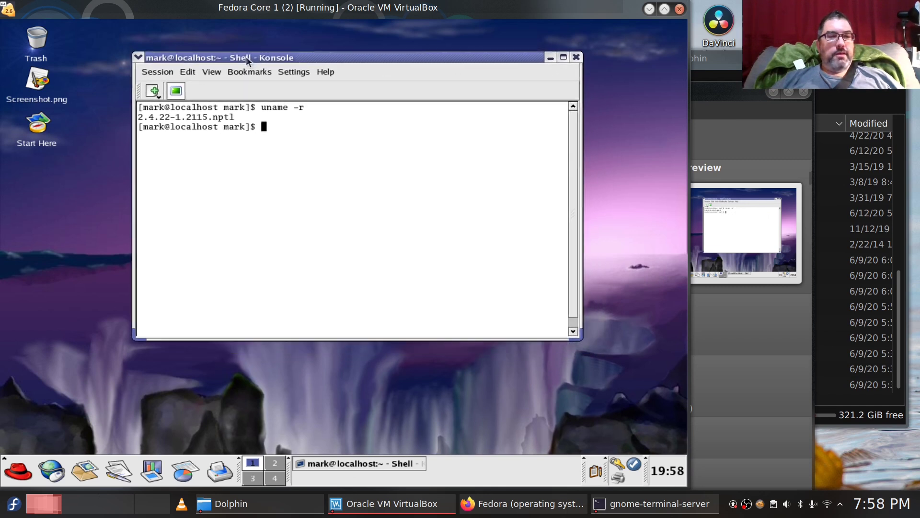
# Step: Look through Konsole's edit, bookmark and settings options, and apply the Black on Light Color schema
pyautogui.click(192, 70)
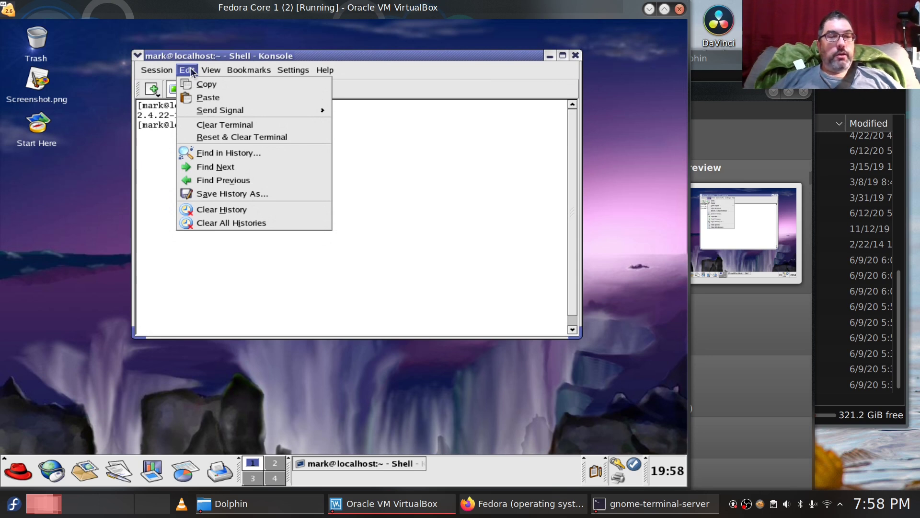
pyautogui.moveTo(166, 72)
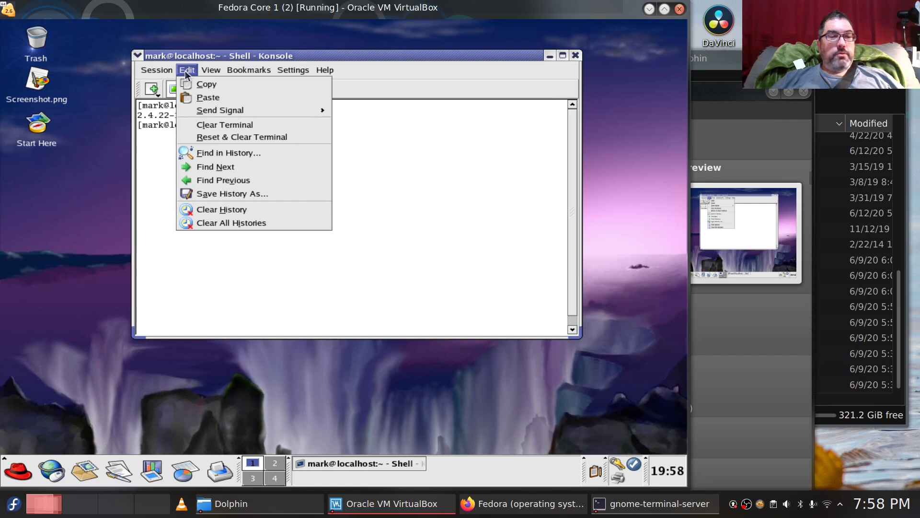
pyautogui.moveTo(210, 70)
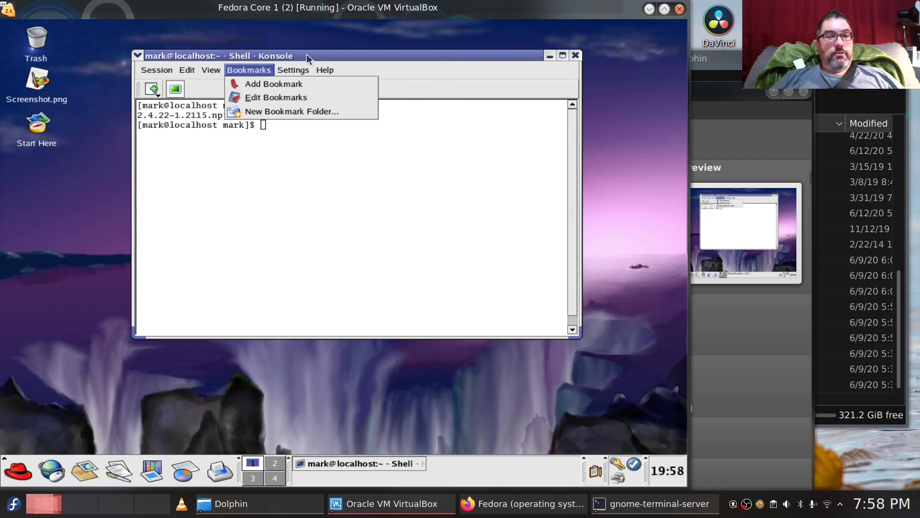
pyautogui.moveTo(290, 76)
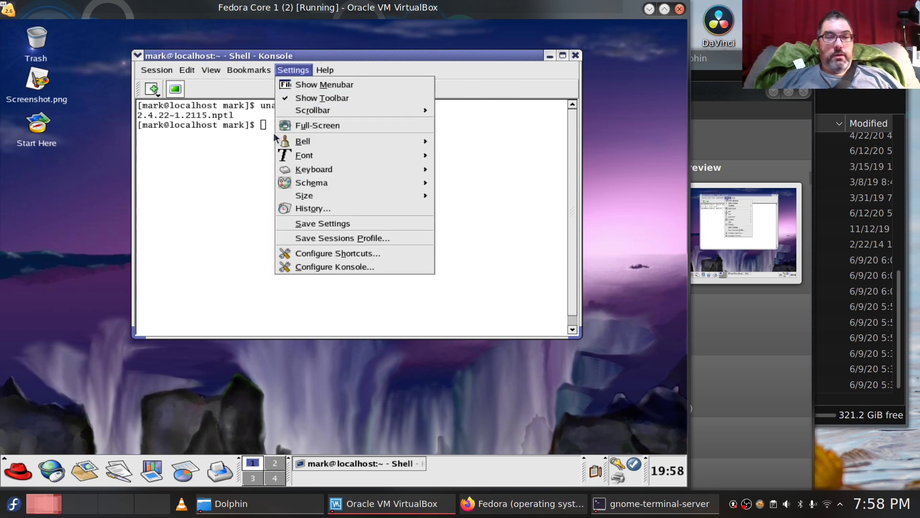
pyautogui.moveTo(292, 140)
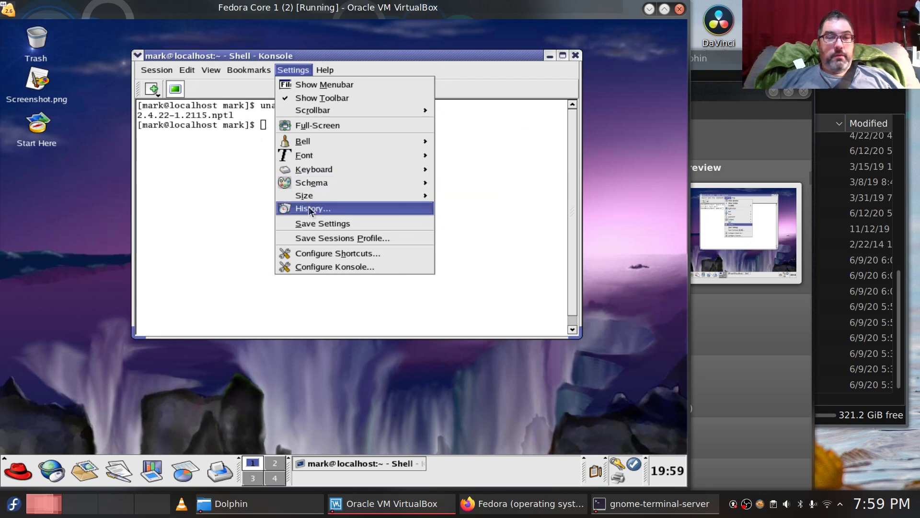
pyautogui.moveTo(313, 196)
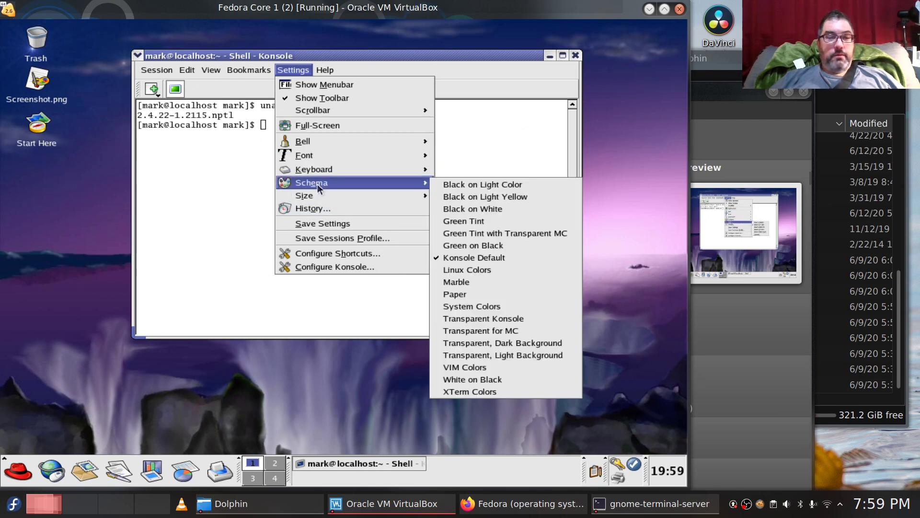
pyautogui.click(516, 187)
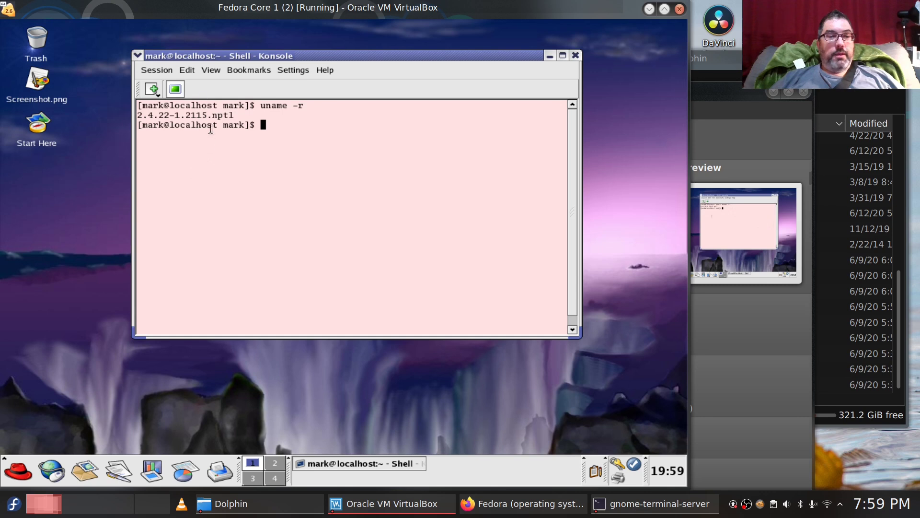
# Step: Switch the terminal to the Green Tint with Transparent MC schema and move its window across the wallpaper to check the transparency
pyautogui.click(284, 71)
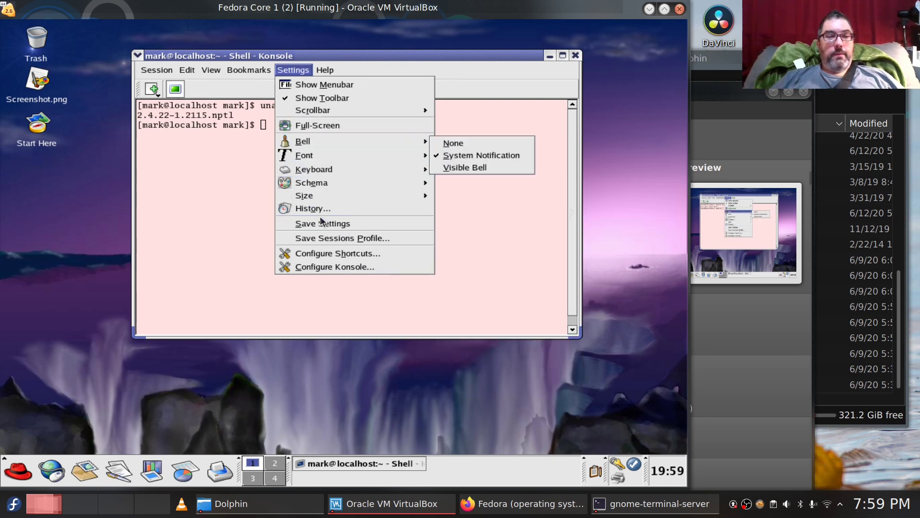
pyautogui.moveTo(325, 184)
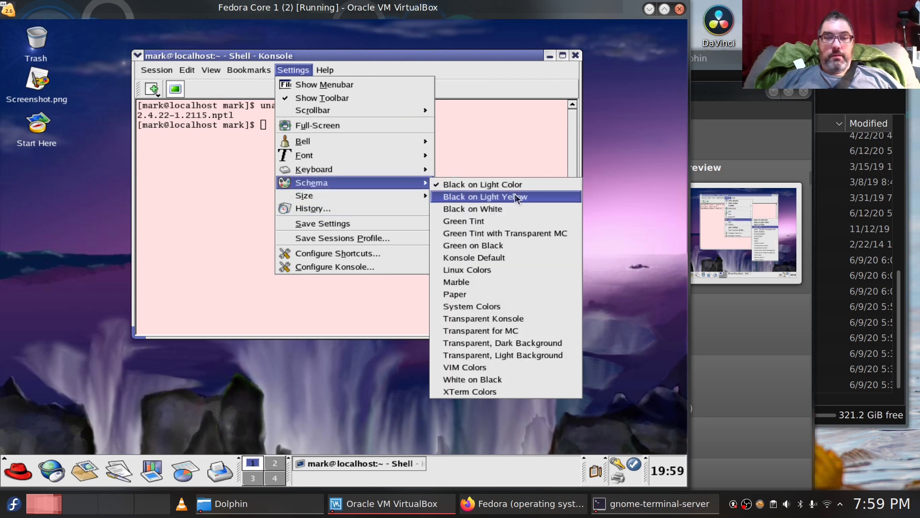
pyautogui.click(496, 232)
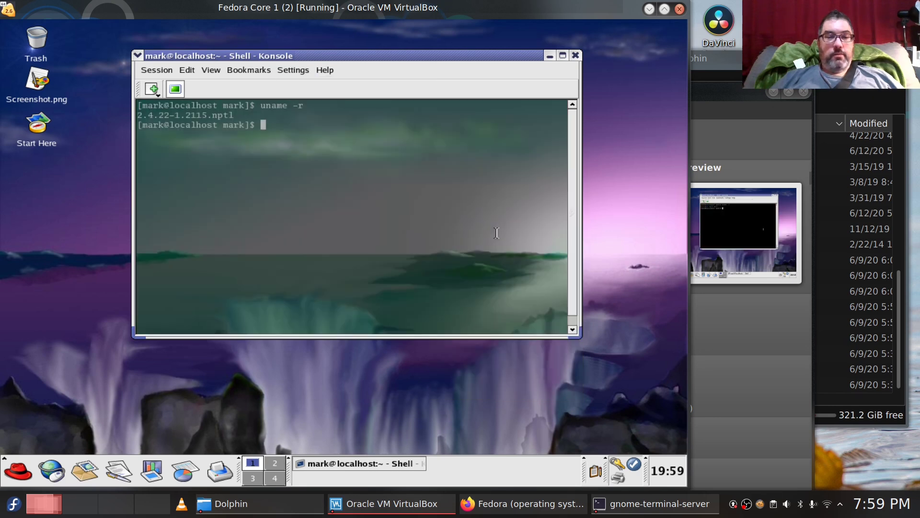
pyautogui.moveTo(381, 55); pyautogui.dragTo(469, 20)
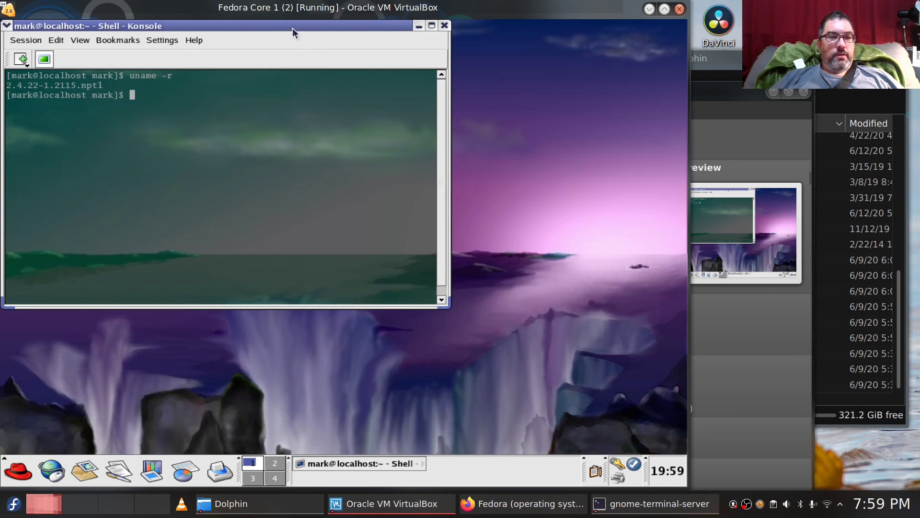
pyautogui.moveTo(292, 28); pyautogui.dragTo(476, 126)
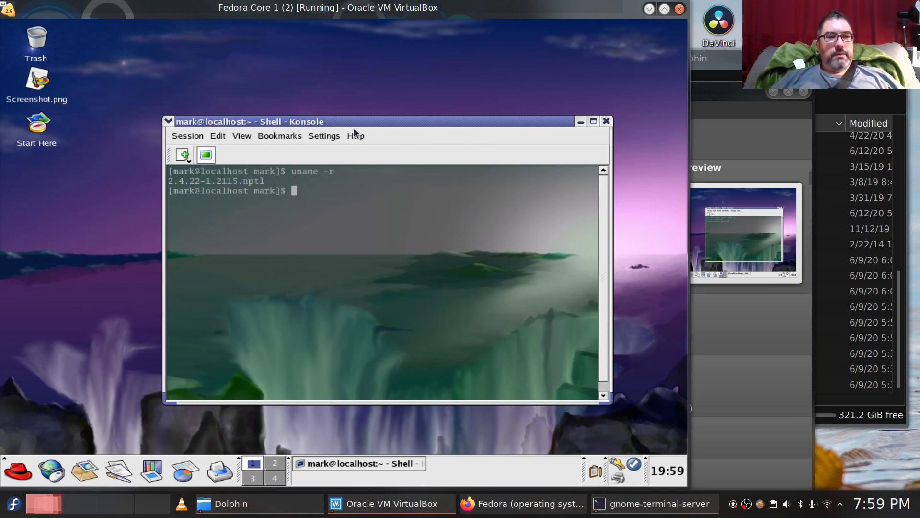
# Step: Apply the Transparent Konsole schema to the terminal and shift its window to check how the wallpaper shows through
pyautogui.click(317, 137)
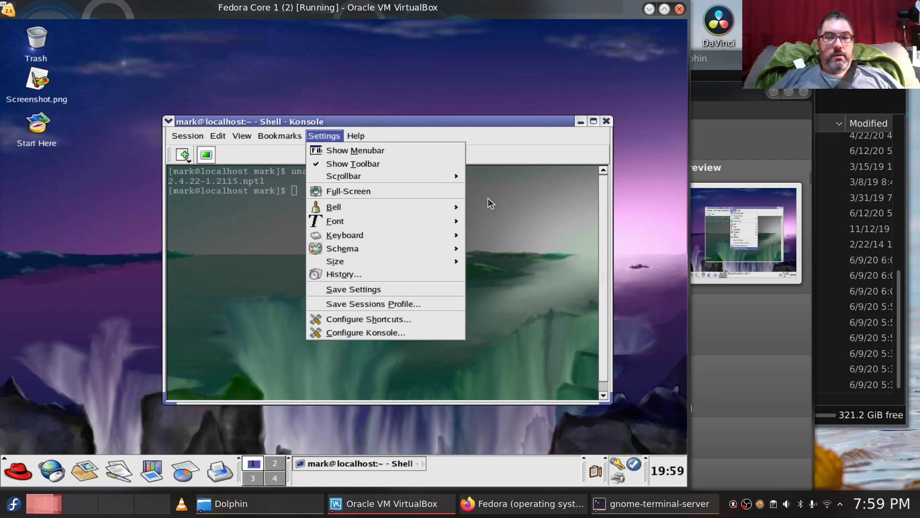
pyautogui.moveTo(453, 249)
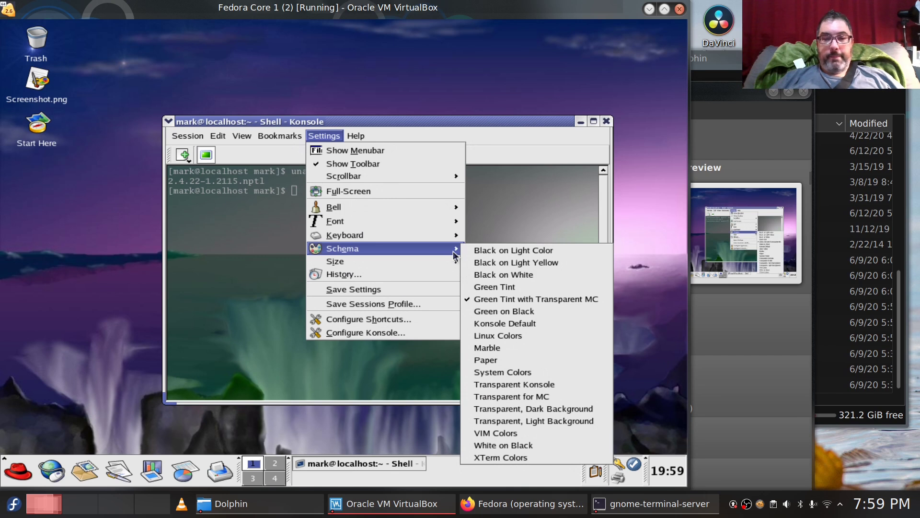
pyautogui.click(547, 386)
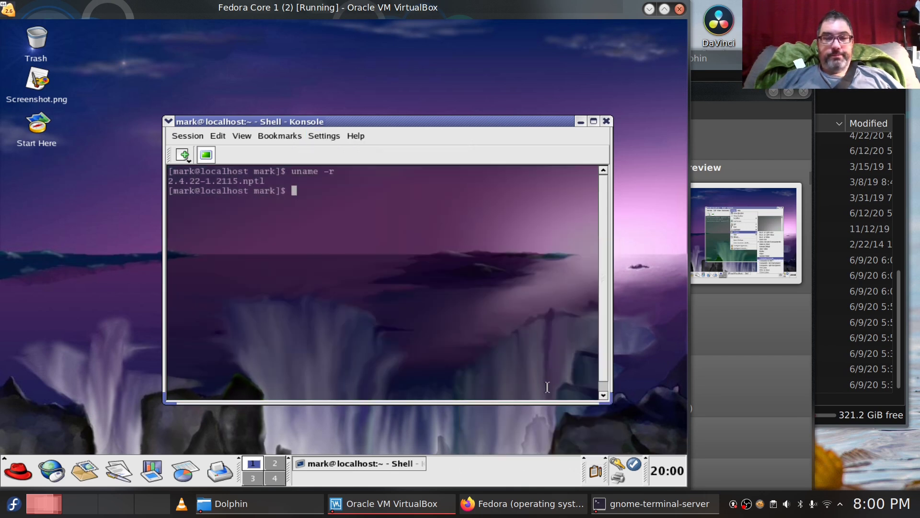
pyautogui.moveTo(433, 121); pyautogui.dragTo(425, 82)
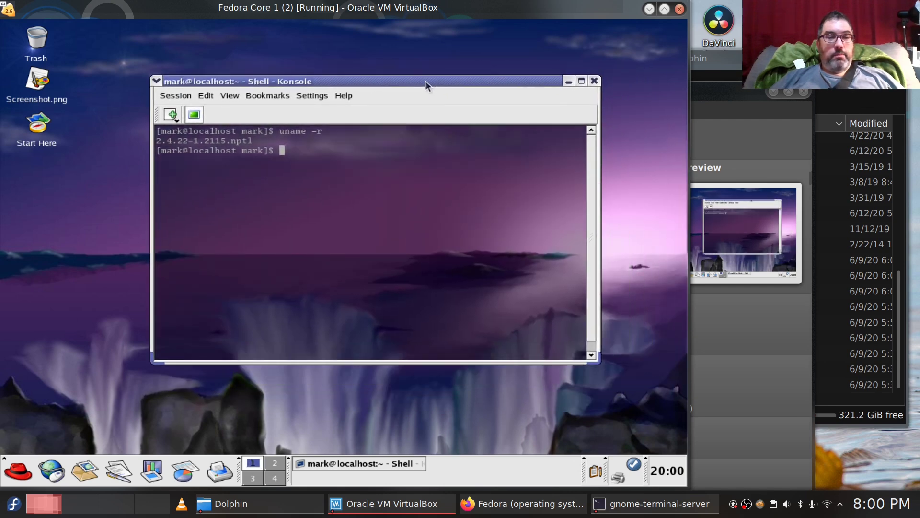
# Step: Open Screenshot.png from the desktop, shrink and reposition its viewer window, and bring the terminal to the front and enlarge it
pyautogui.doubleClick(37, 81)
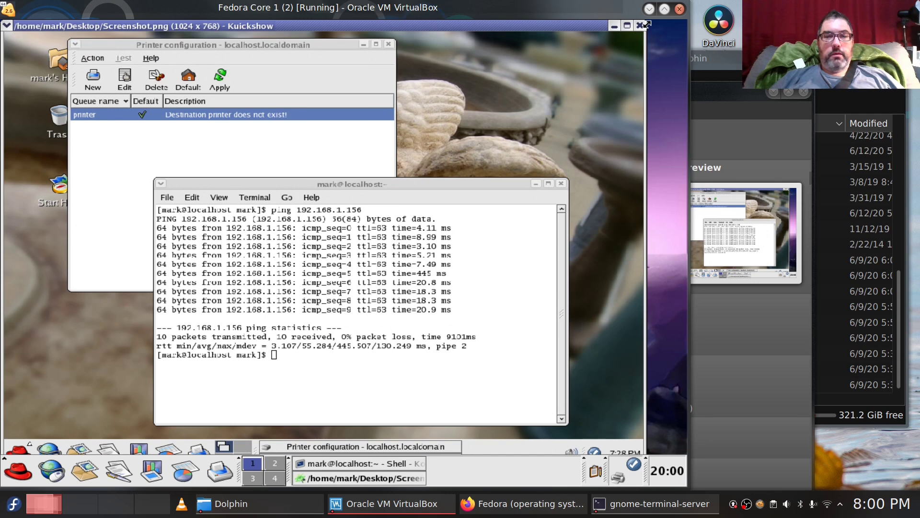
pyautogui.moveTo(647, 24); pyautogui.dragTo(311, 208)
pyautogui.moveTo(223, 214); pyautogui.dragTo(372, 154)
pyautogui.click(457, 80)
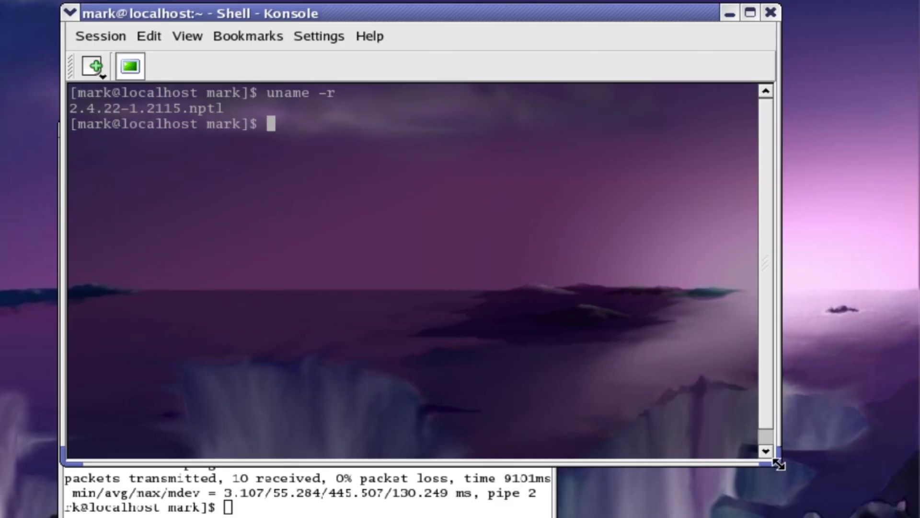
pyautogui.moveTo(777, 461); pyautogui.dragTo(890, 509)
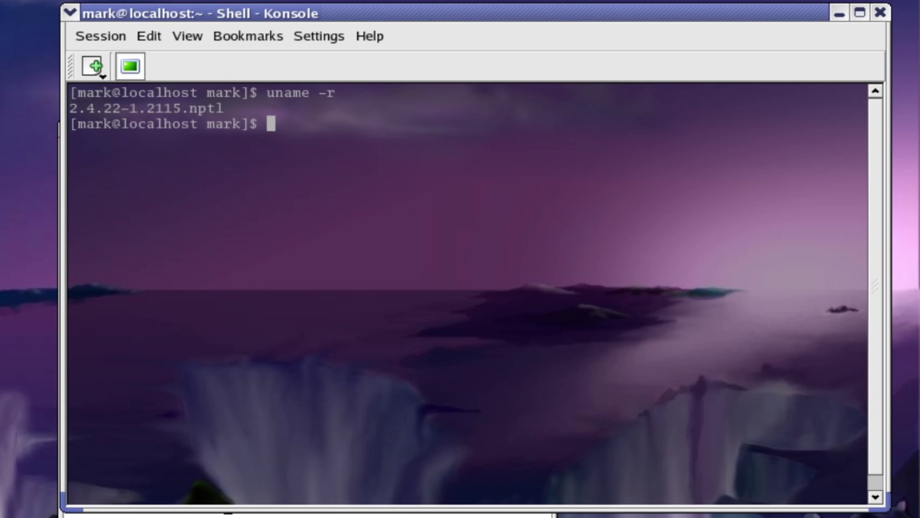
# Step: Try to change the terminal colors by selecting the Green on Black schema in Konsole's configuration and accepting the settings
pyautogui.click(229, 31)
pyautogui.moveTo(314, 23)
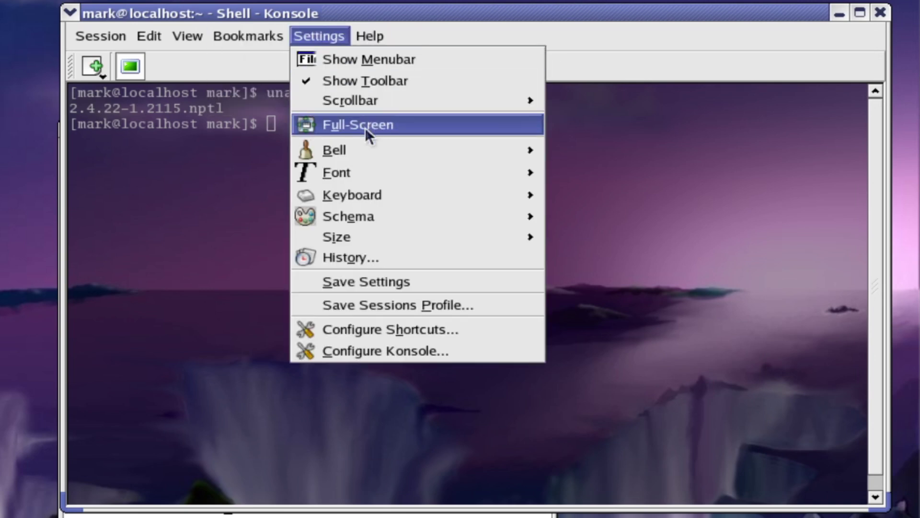
pyautogui.click(401, 352)
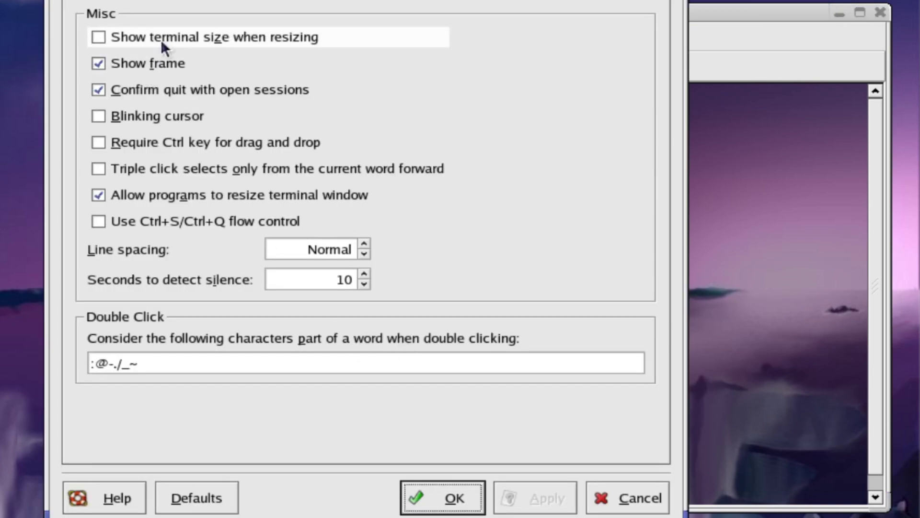
pyautogui.click(166, 3)
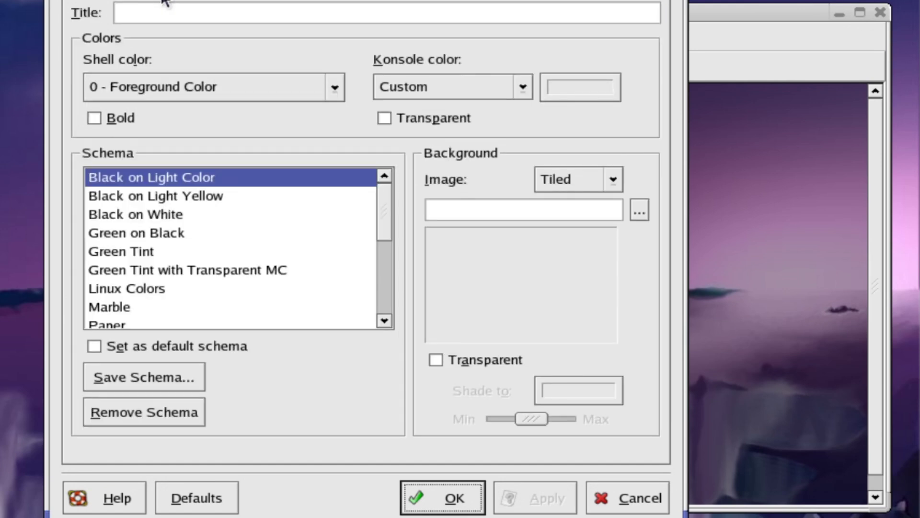
pyautogui.click(168, 234)
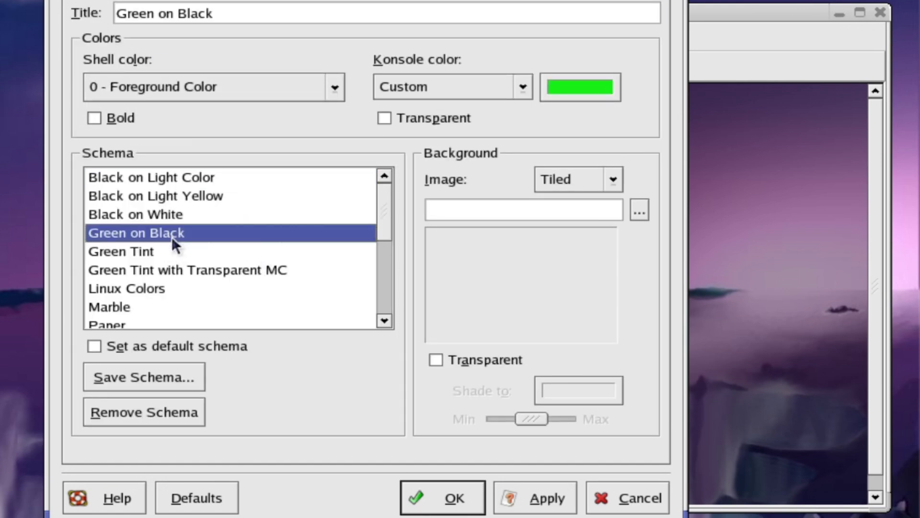
pyautogui.click(448, 498)
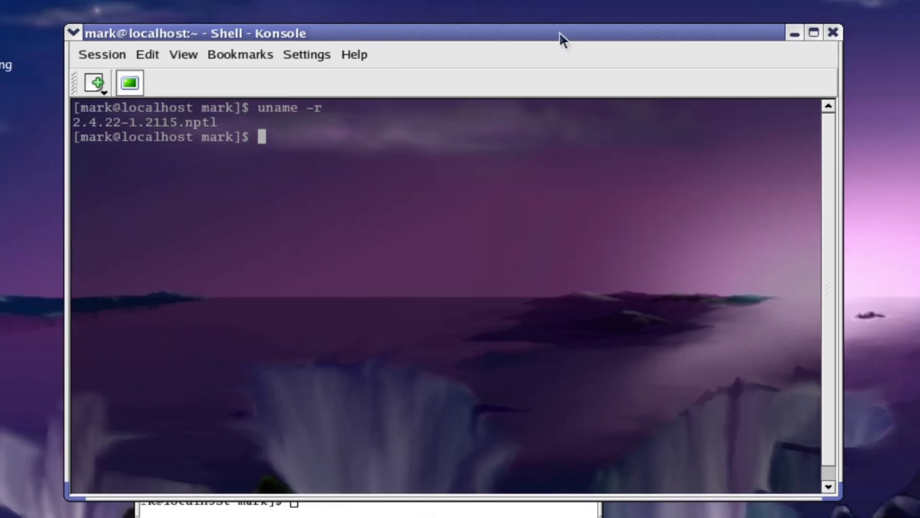
# Step: Apply the Green on Black schema directly to the current terminal session
pyautogui.click(326, 55)
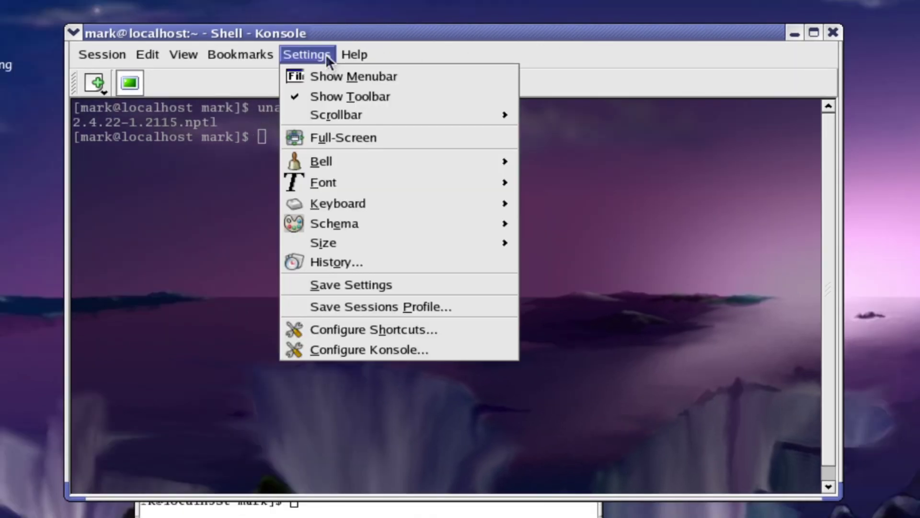
pyautogui.moveTo(494, 218)
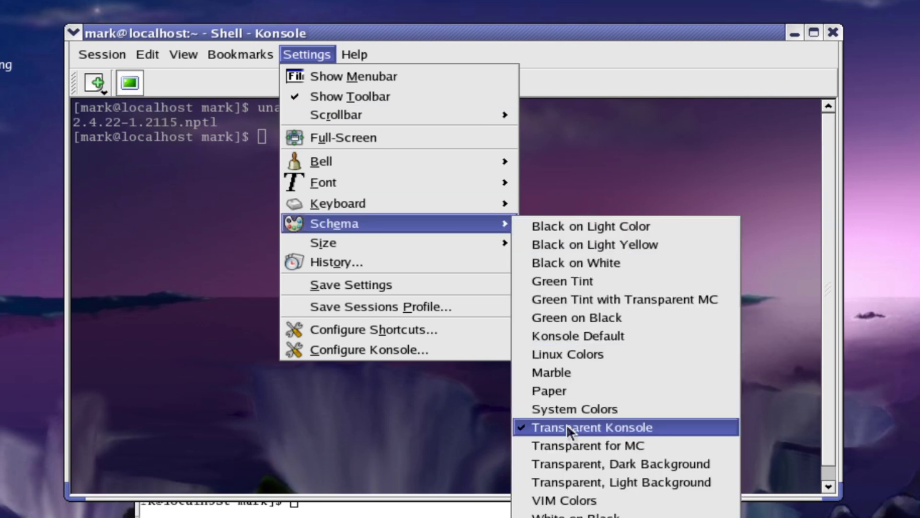
pyautogui.click(544, 320)
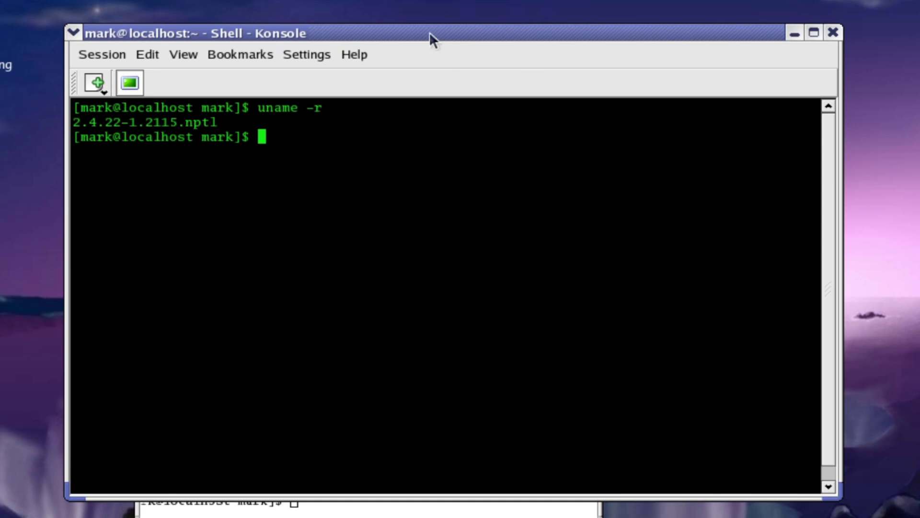
# Step: Reposition the terminal window and run yum without arguments to view its usage and options
pyautogui.moveTo(429, 33); pyautogui.dragTo(459, 2)
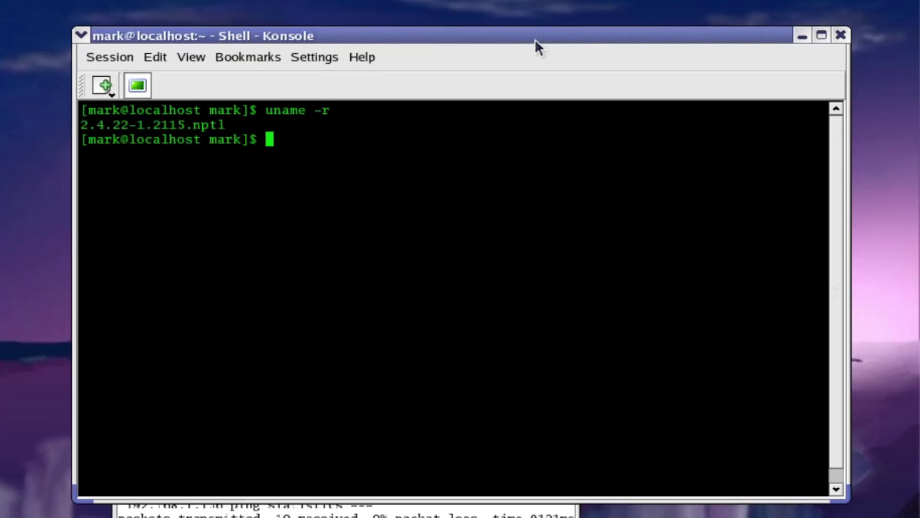
pyautogui.write('yum')
pyautogui.press('Return')
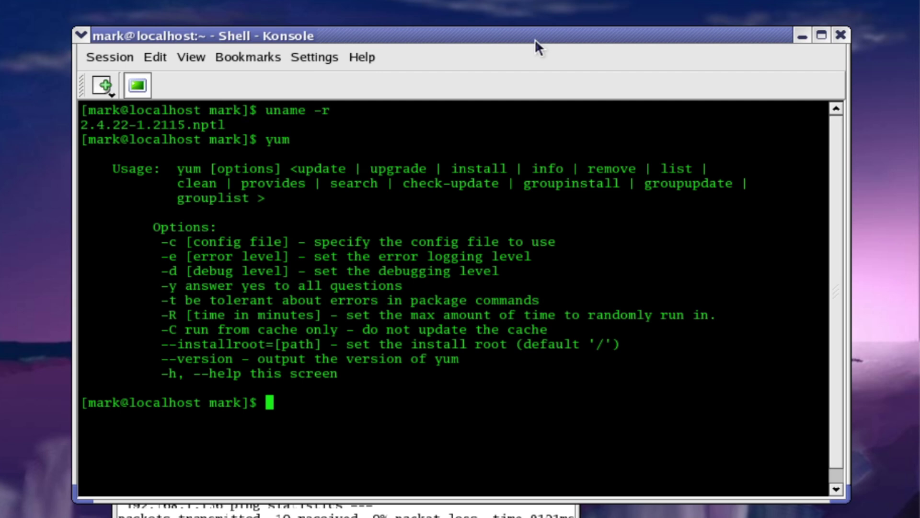
# Step: Try to update the firefox package with yum, then try a general yum update of the system
pyautogui.write('yum upd')
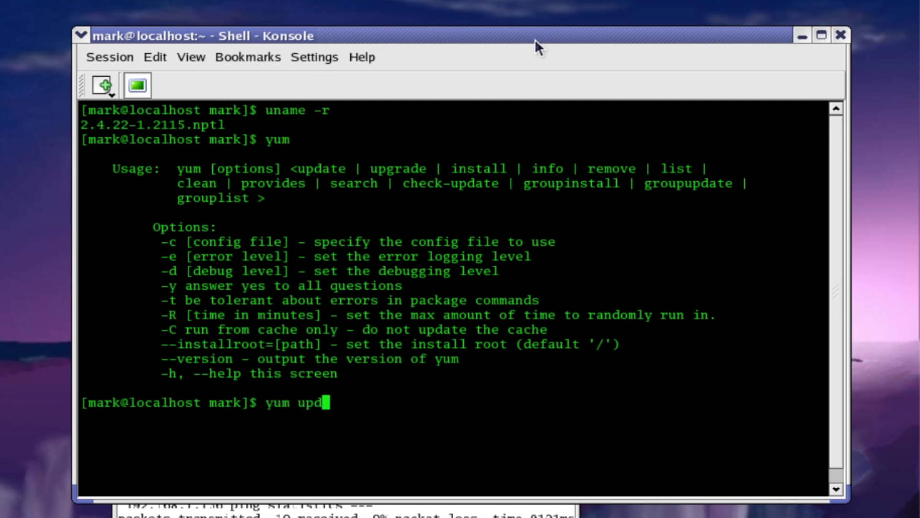
pyautogui.write('ate firefox')
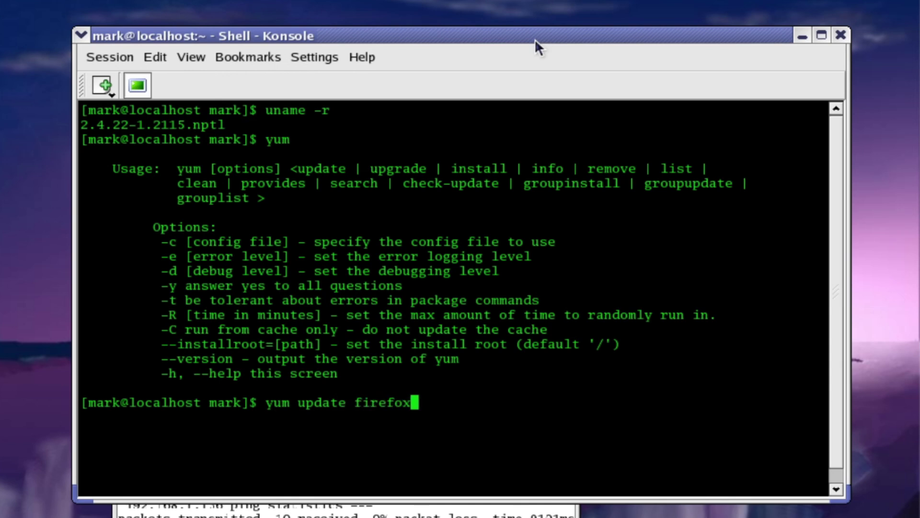
pyautogui.press('Return')
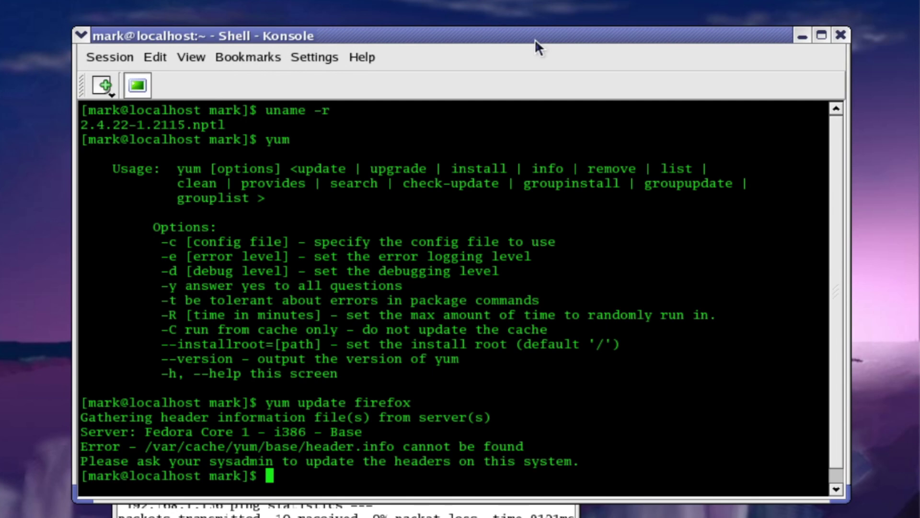
pyautogui.write('yum update')
pyautogui.press('Return')
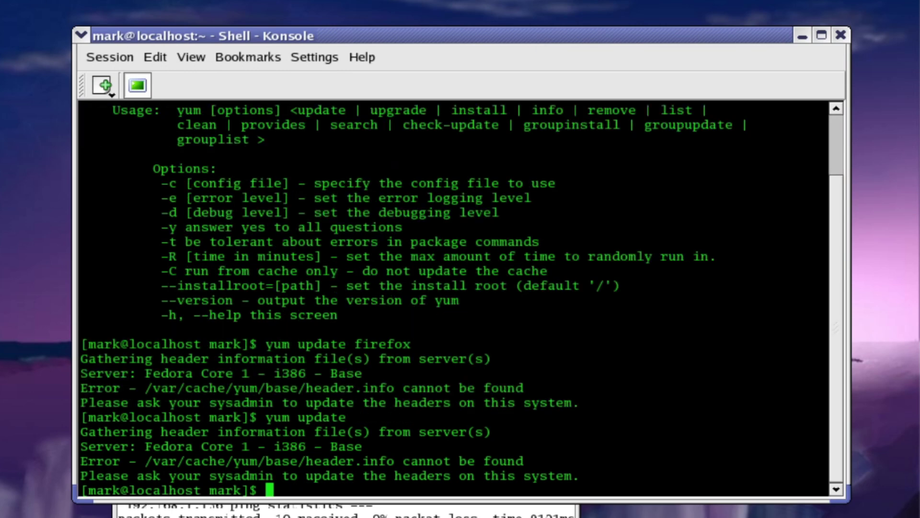
# Step: Apply the Black on Light Color schema to the current terminal session
pyautogui.click(329, 60)
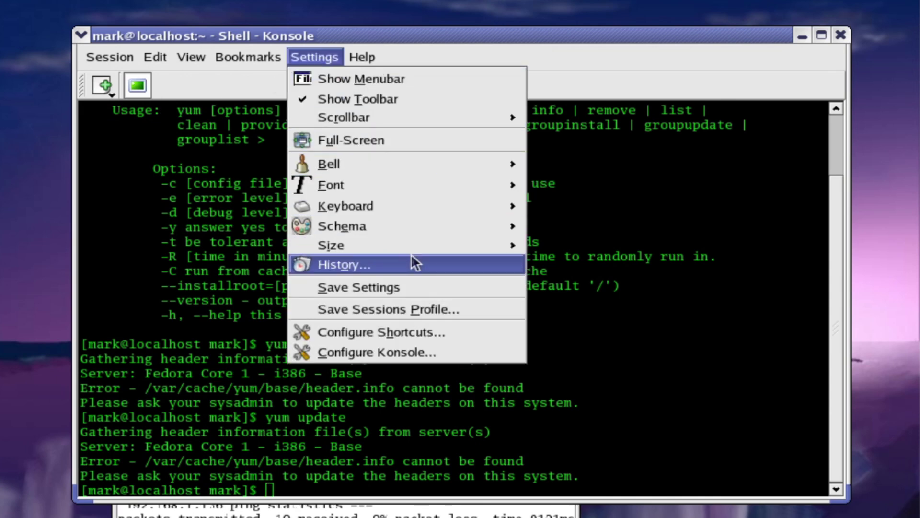
pyautogui.moveTo(421, 229)
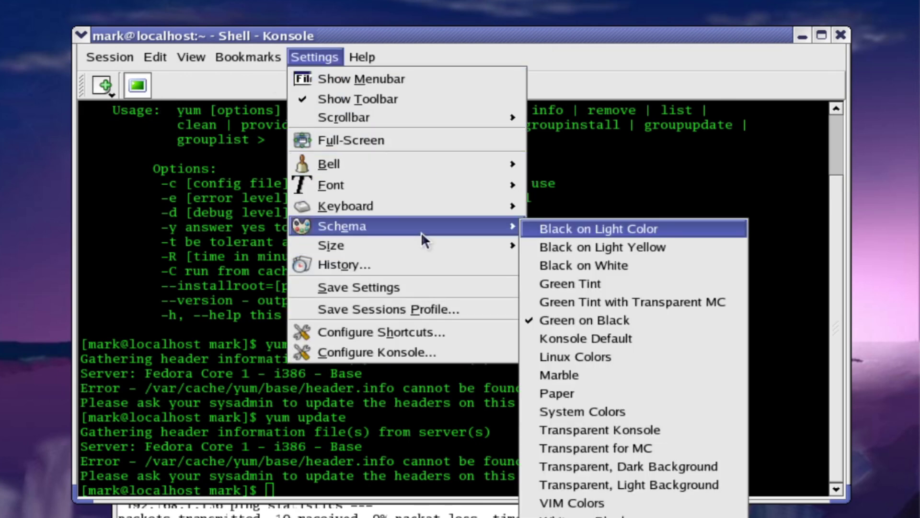
pyautogui.click(679, 229)
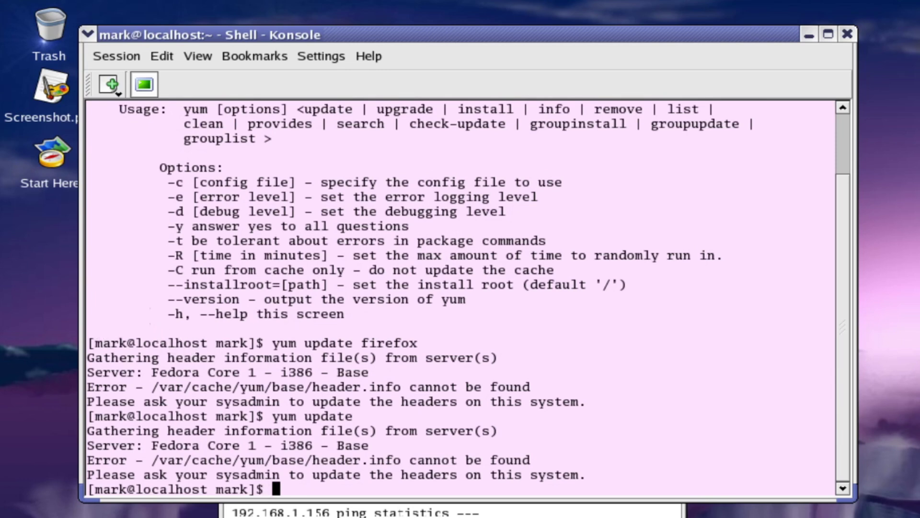
# Step: Highlight the output of both yum update attempts and the Fedora Core 1 server line to examine them
pyautogui.moveTo(272, 343); pyautogui.dragTo(570, 488)
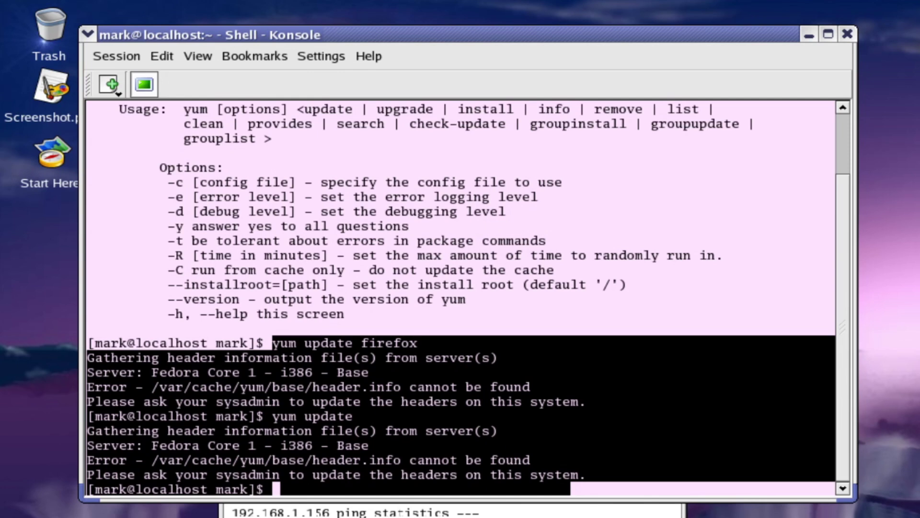
pyautogui.click(603, 477)
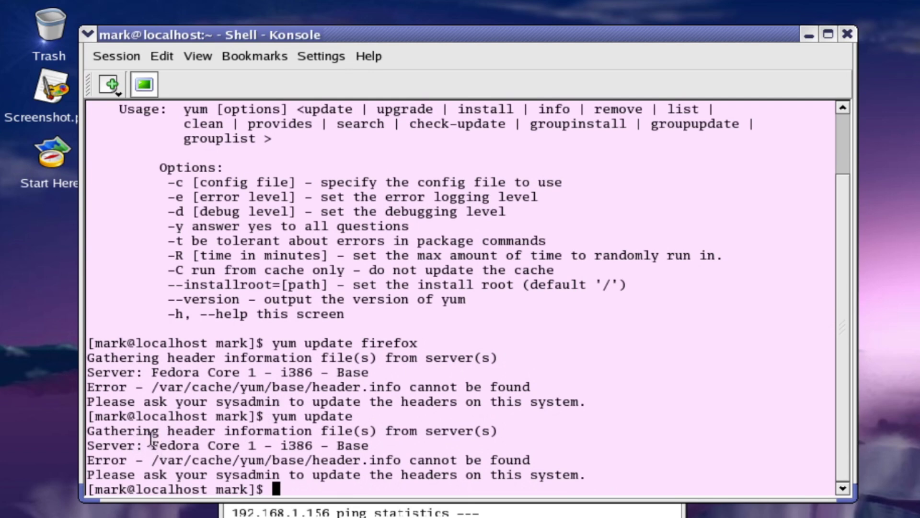
pyautogui.moveTo(151, 445); pyautogui.dragTo(390, 444)
pyautogui.click(393, 445)
# Step: Display the manual page for the uname command
pyautogui.write('u')
pyautogui.press('BackSpace')
pyautogui.write('manu')
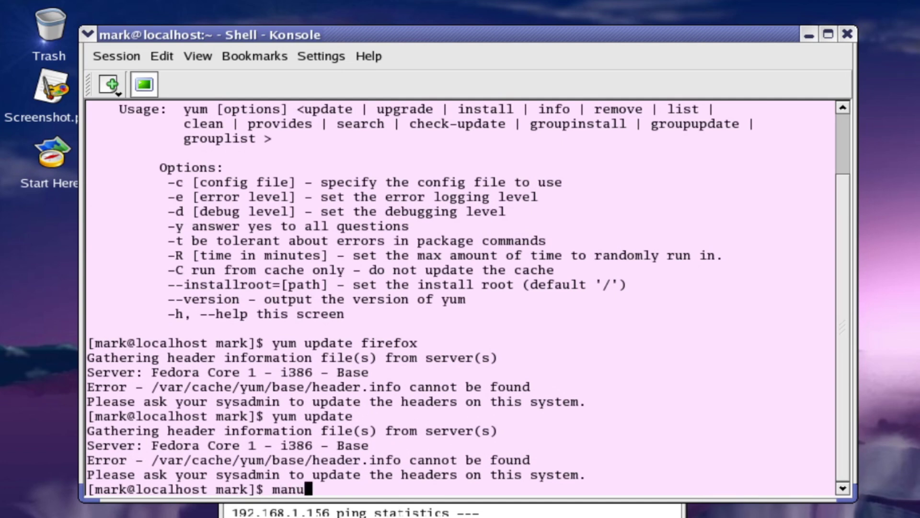
pyautogui.press('BackSpace')
pyautogui.write('uname')
pyautogui.press('Return')
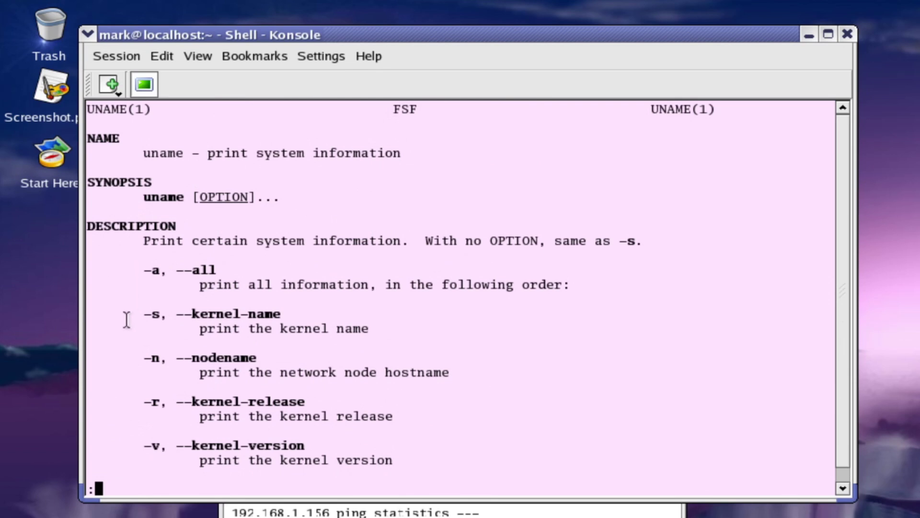
# Step: Leave the manual page, print all system information with uname -a, and show the working directory with pwd
pyautogui.write('quname -a')
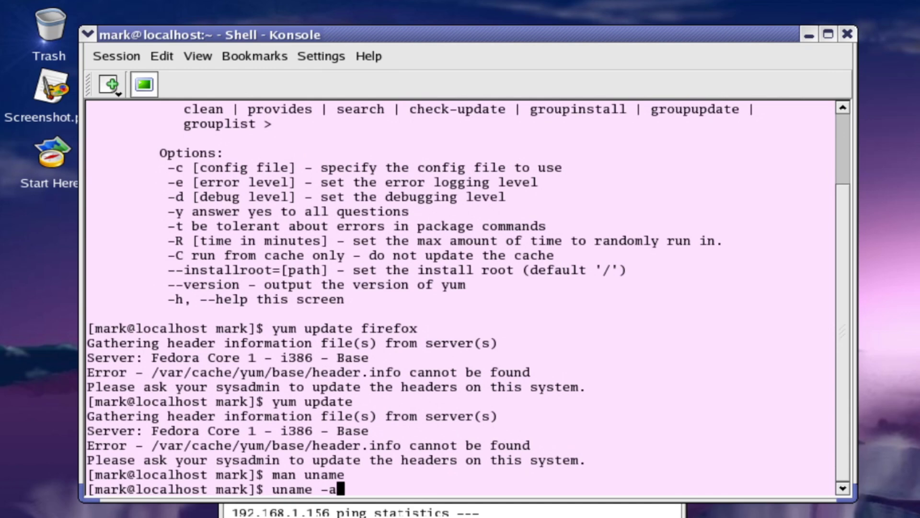
pyautogui.press('Return')
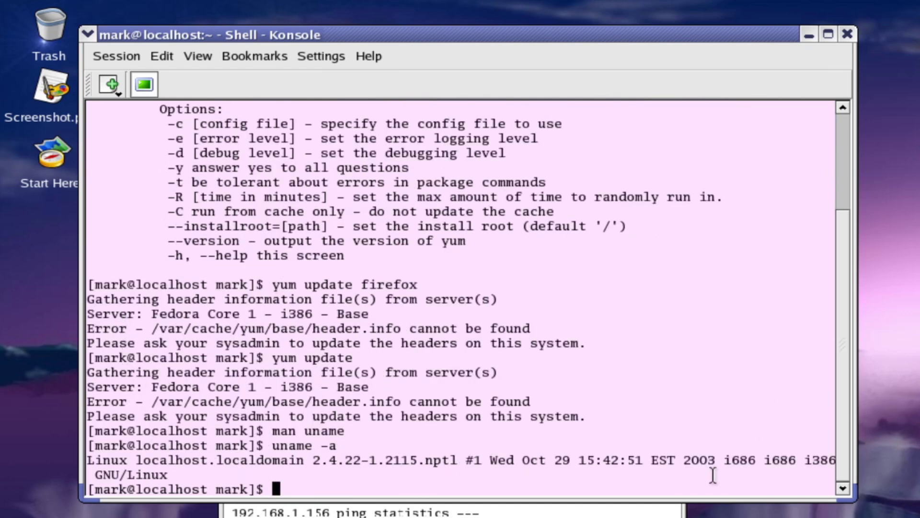
pyautogui.moveTo(723, 464); pyautogui.dragTo(821, 481)
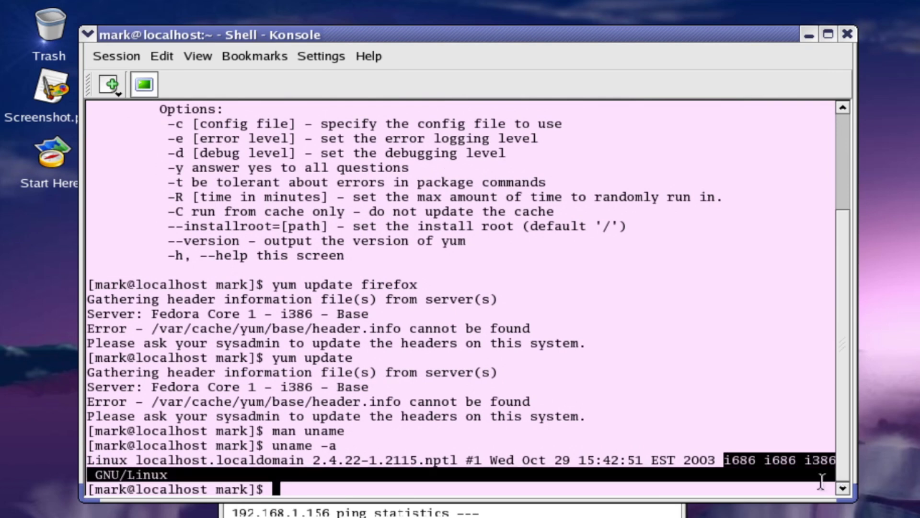
pyautogui.click(775, 427)
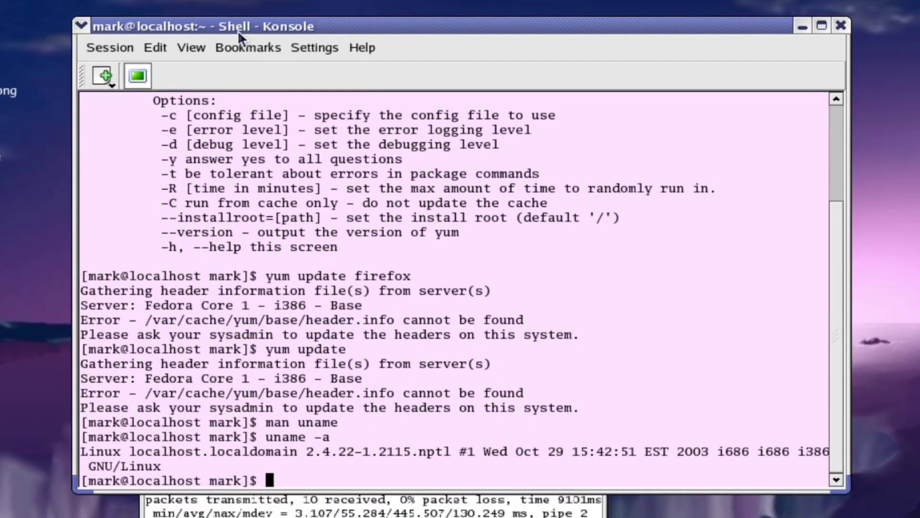
pyautogui.write('pwd')
pyautogui.press('Return')
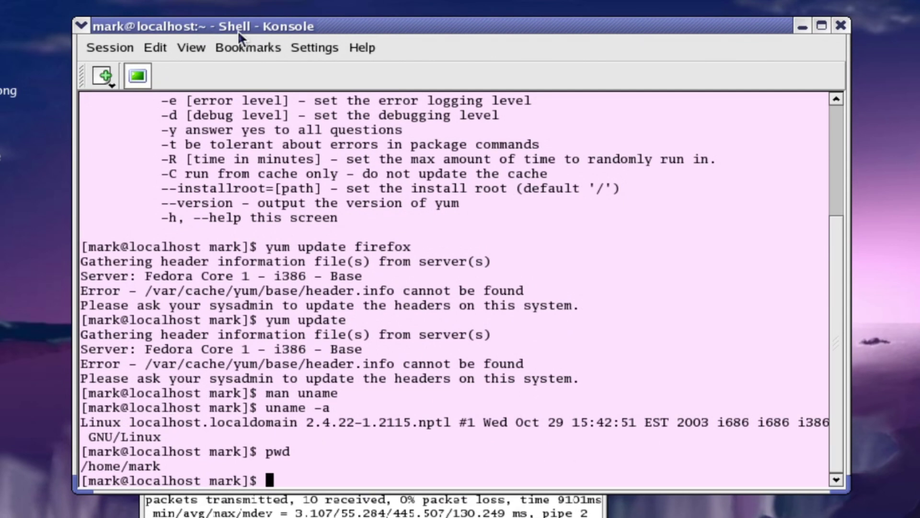
pyautogui.click(203, 45)
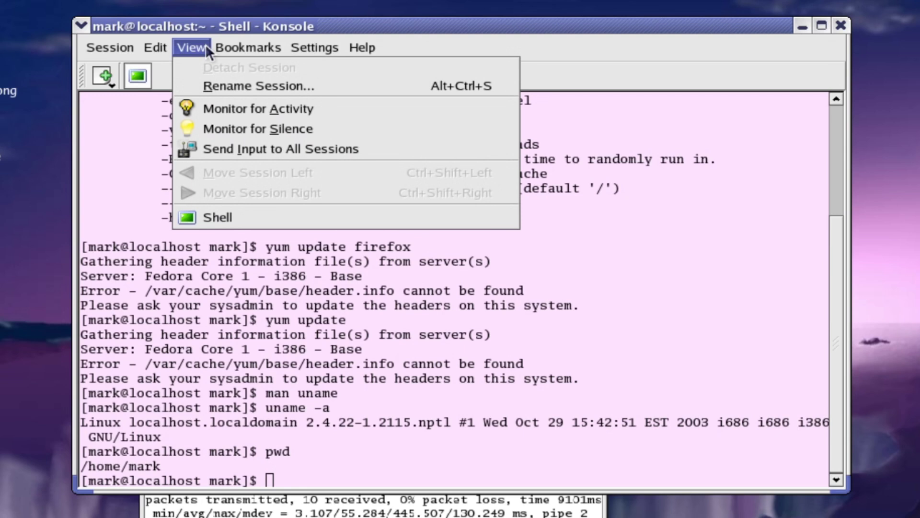
pyautogui.moveTo(324, 43)
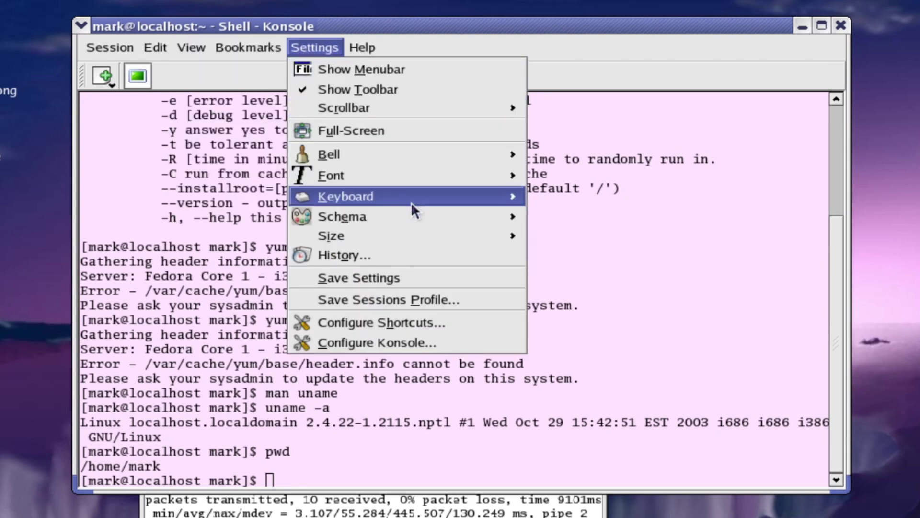
pyautogui.click(437, 338)
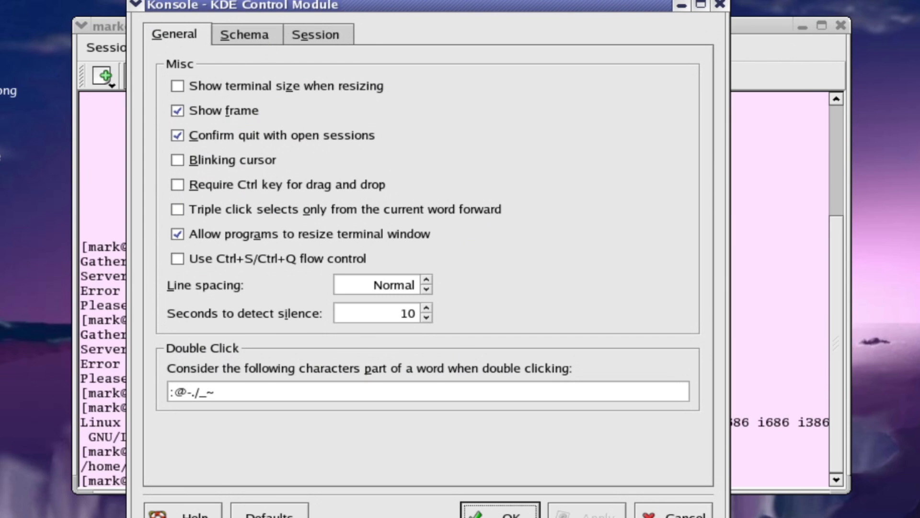
pyautogui.click(674, 512)
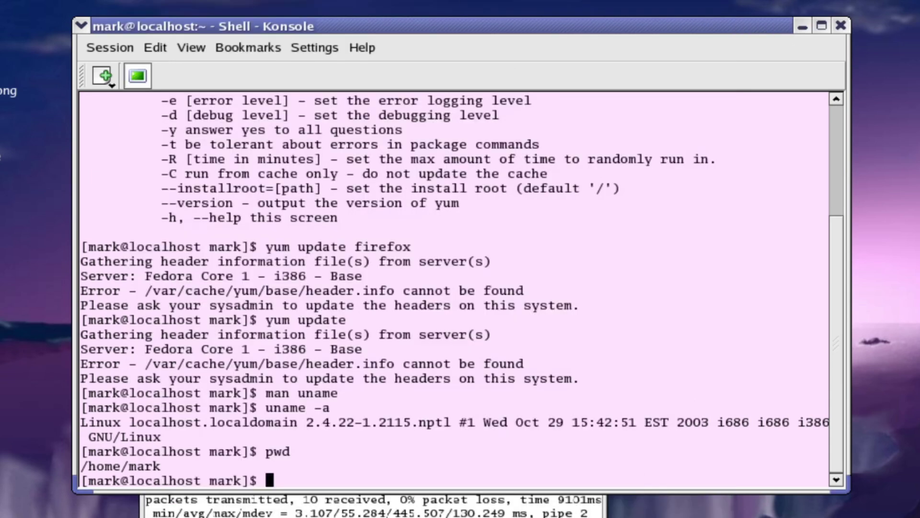
# Step: Set the terminal font size to Large
pyautogui.click(329, 49)
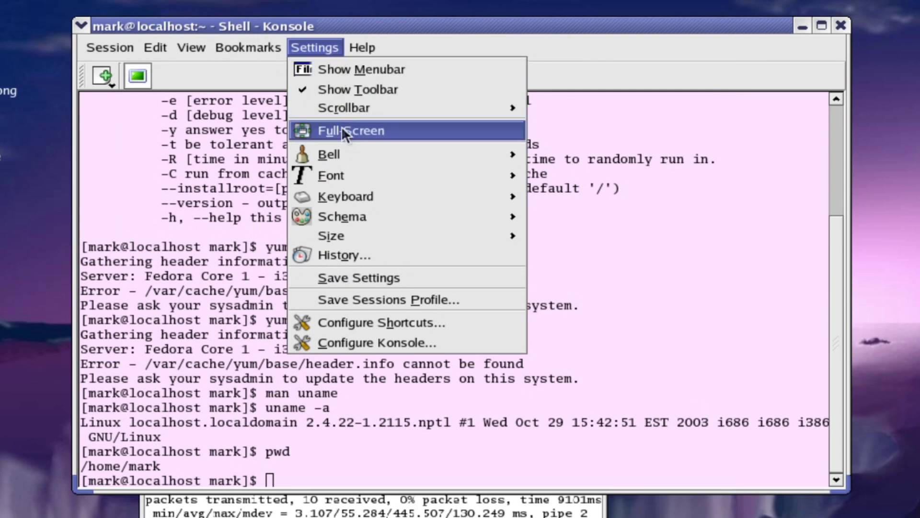
pyautogui.moveTo(337, 173)
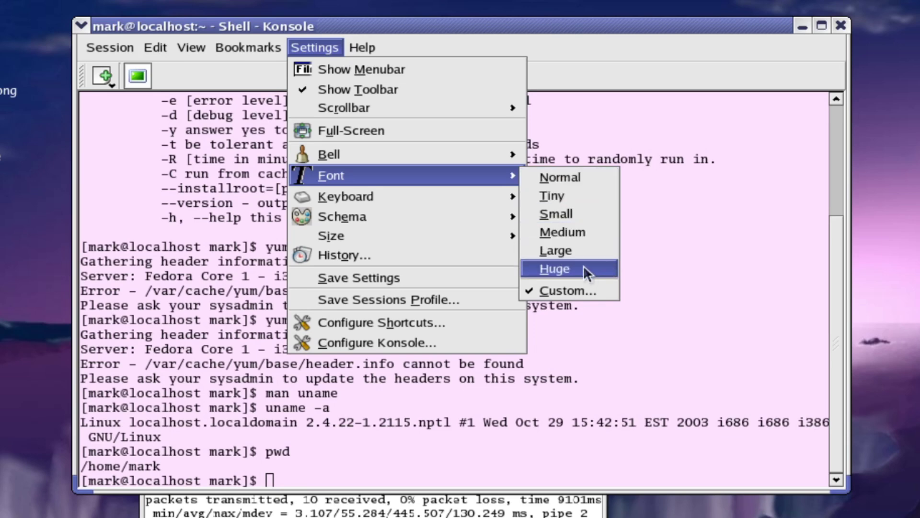
pyautogui.click(577, 251)
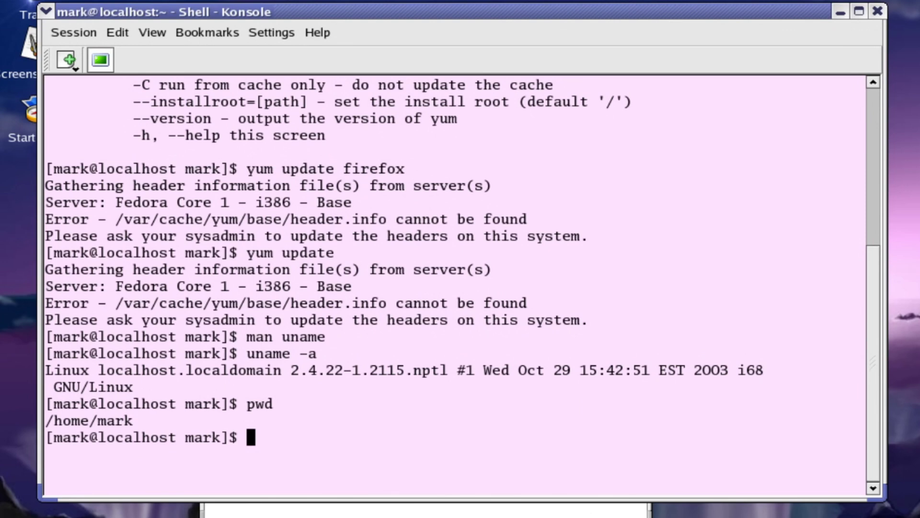
# Step: List all home directory files, including hidden ones, with ls -hal and look through the listing
pyautogui.write('ls -hal')
pyautogui.press('Return')
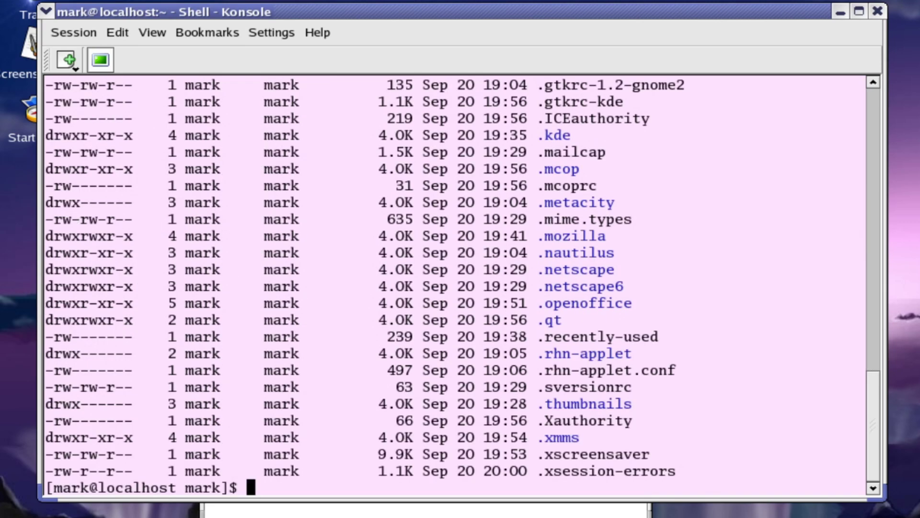
pyautogui.scroll(3, 180, 346)
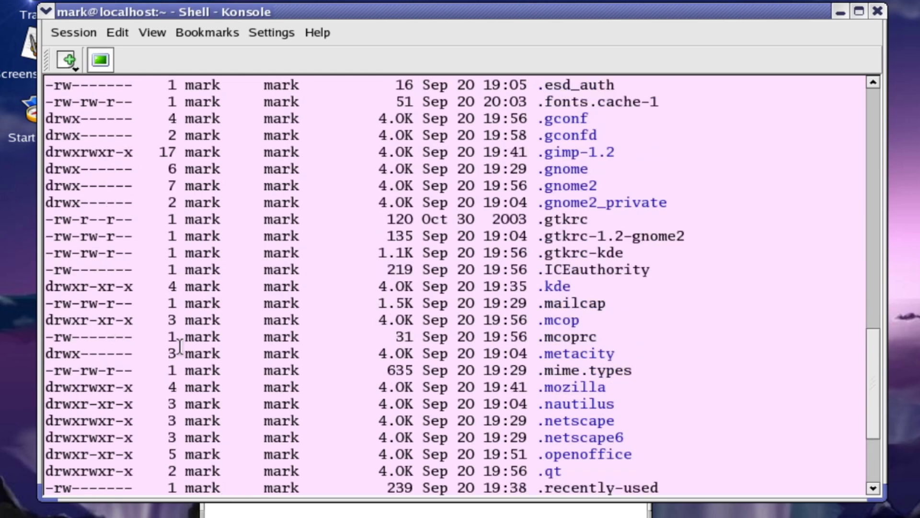
pyautogui.scroll(2, 179, 346)
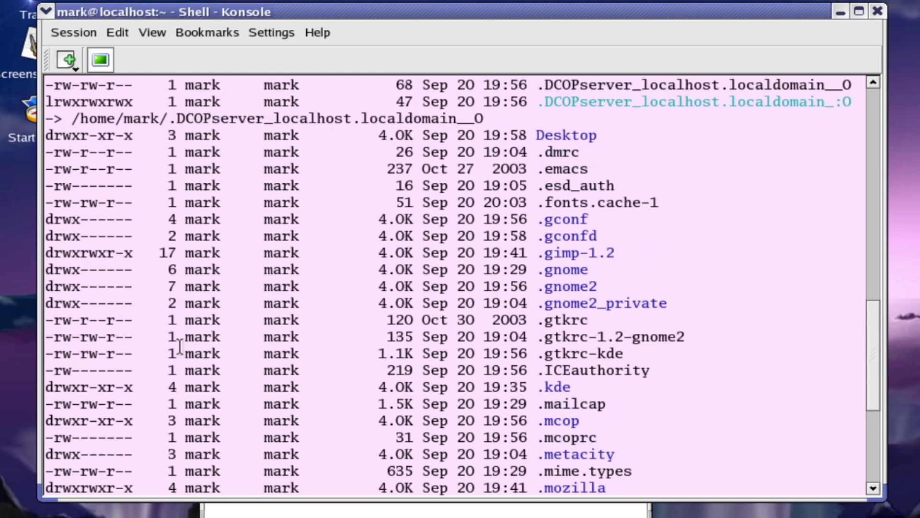
pyautogui.scroll(-5, 180, 346)
# Step: Change into the Desktop directory and list its contents with ls
pyautogui.write('cd ')
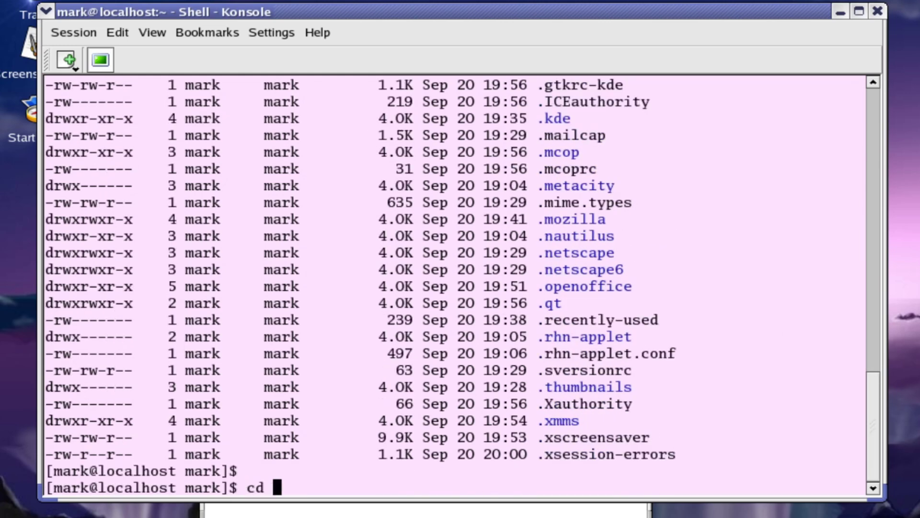
pyautogui.write('Desktop')
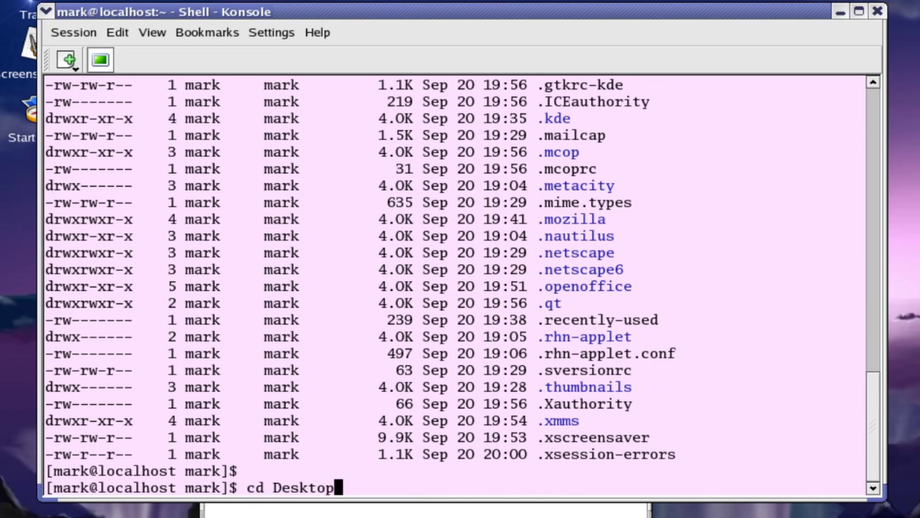
pyautogui.press('Return')
pyautogui.write('ls')
pyautogui.press('Return')
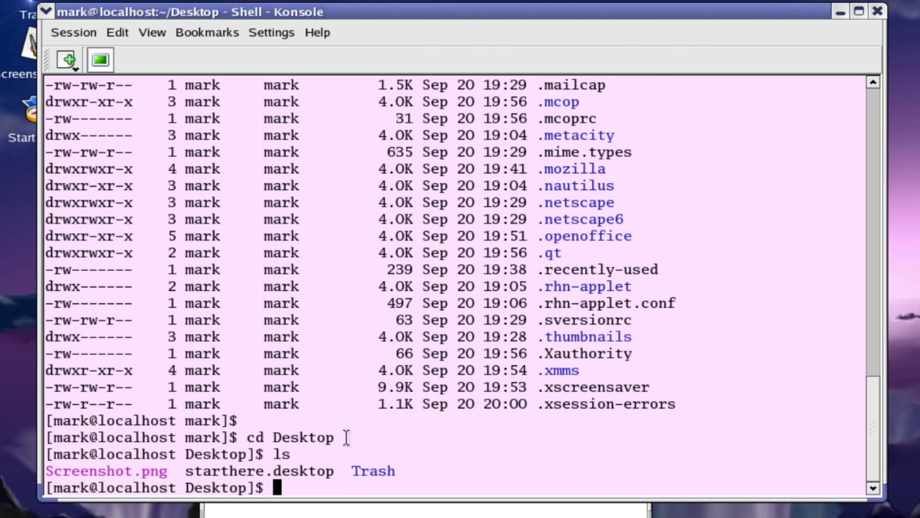
# Step: Change into the Trash directory and list its contents with ls and dir
pyautogui.write('c')
pyautogui.write('d ')
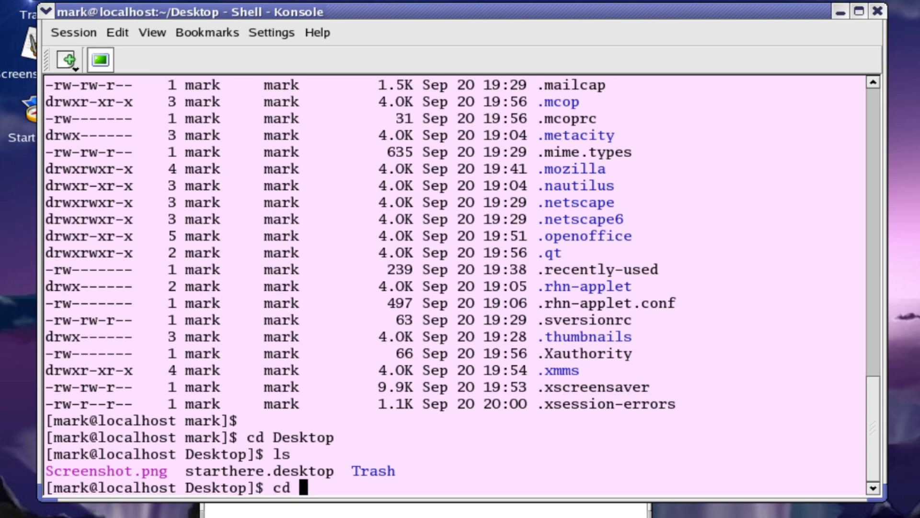
pyautogui.write('Trash')
pyautogui.press('Return')
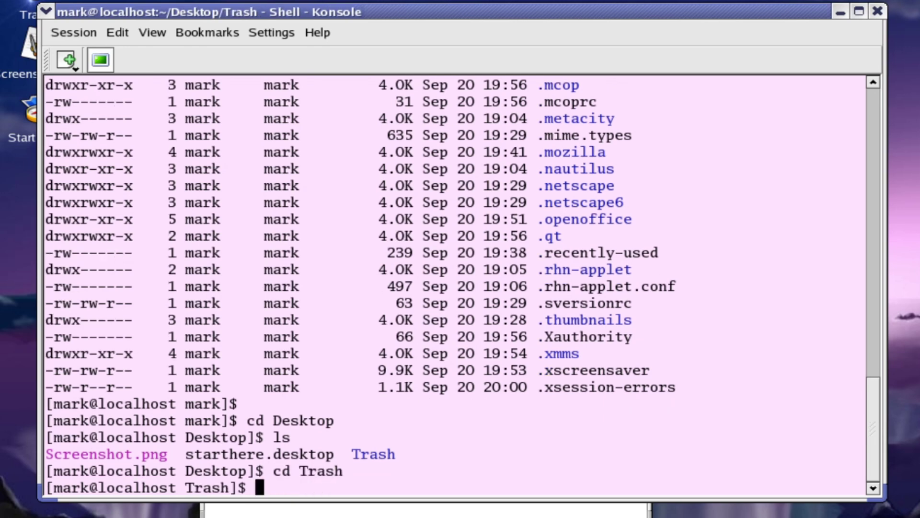
pyautogui.write('dir')
pyautogui.press('BackSpace')
pyautogui.press('BackSpace')
pyautogui.press('BackSpace')
pyautogui.write('ls')
pyautogui.press('Return')
pyautogui.write('dir')
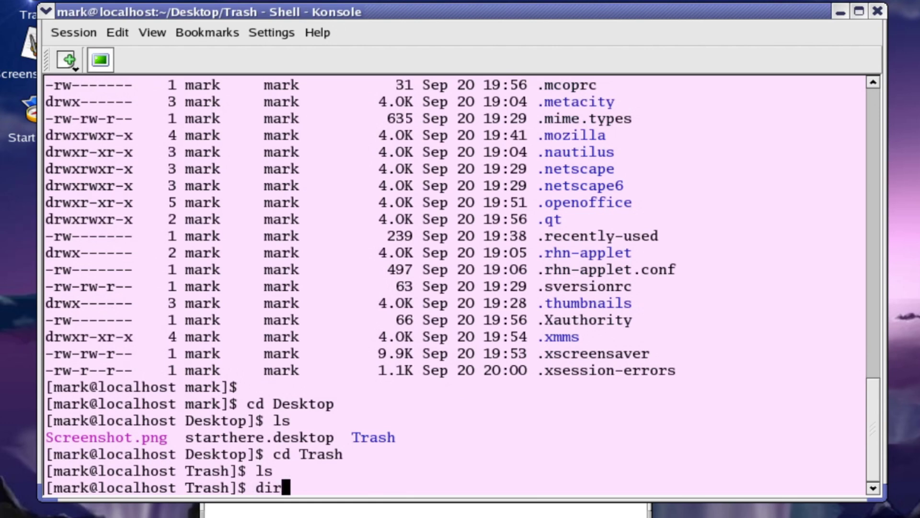
pyautogui.press('Return')
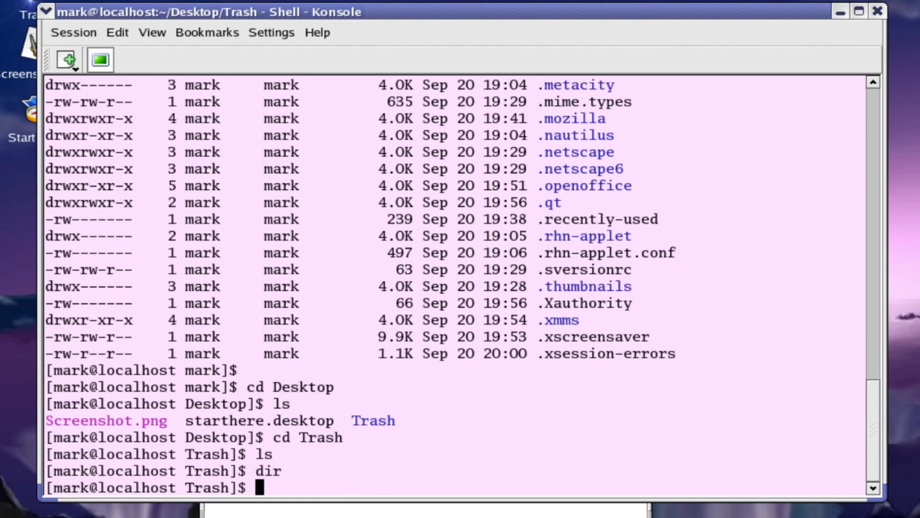
# Step: Return to the parent directory with cd .. and list its contents again
pyautogui.write('cd ..')
pyautogui.press('Return')
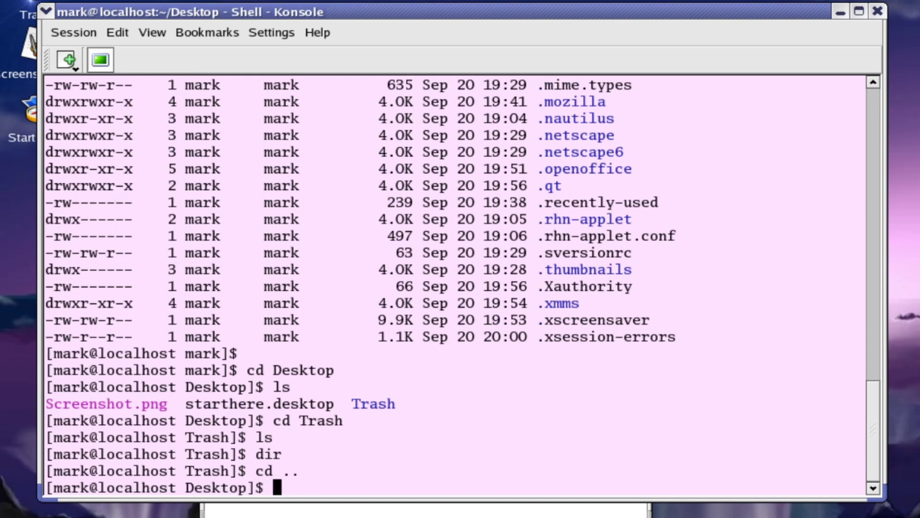
pyautogui.write('ls')
pyautogui.press('Return')
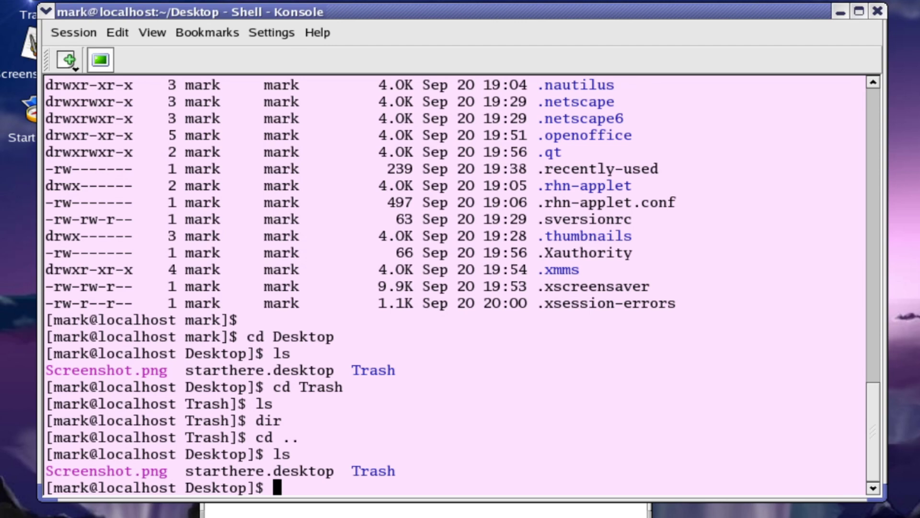
# Step: Clear the terminal and list the Desktop directory's contents with dir
pyautogui.write('clear')
pyautogui.press('Return')
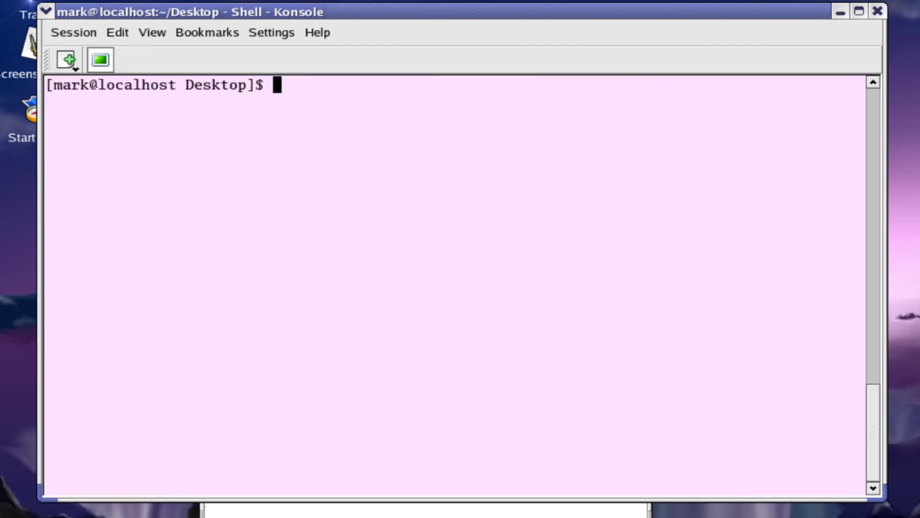
pyautogui.write('dir')
pyautogui.press('Return')
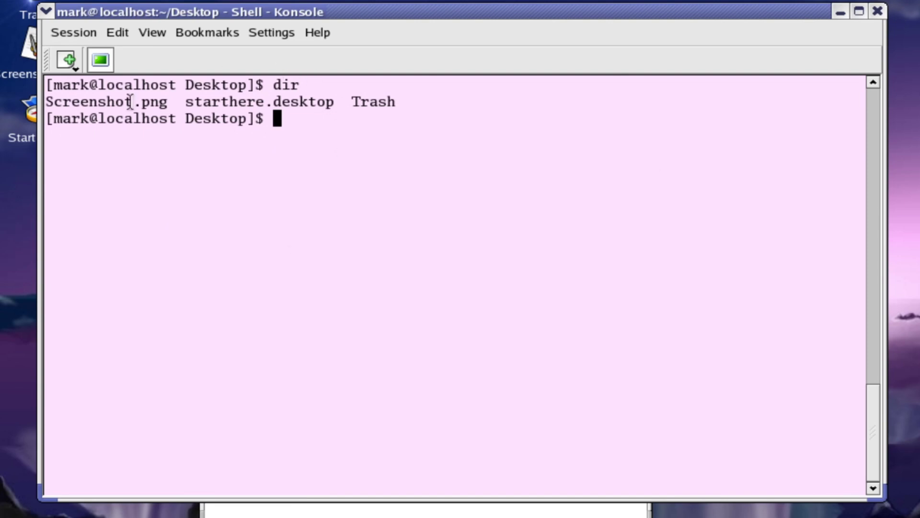
# Step: Open the manual page for dir with man dir and look through its options from beginning to end and back
pyautogui.write('man di')
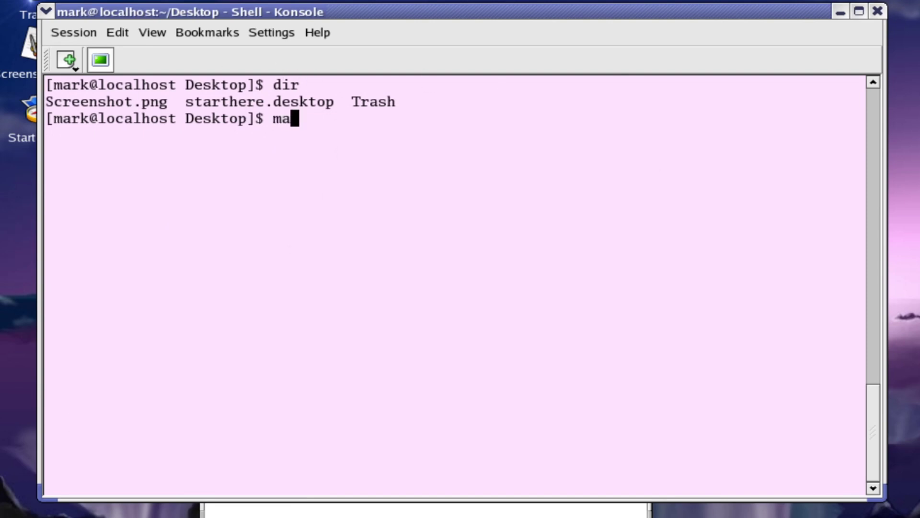
pyautogui.write('r')
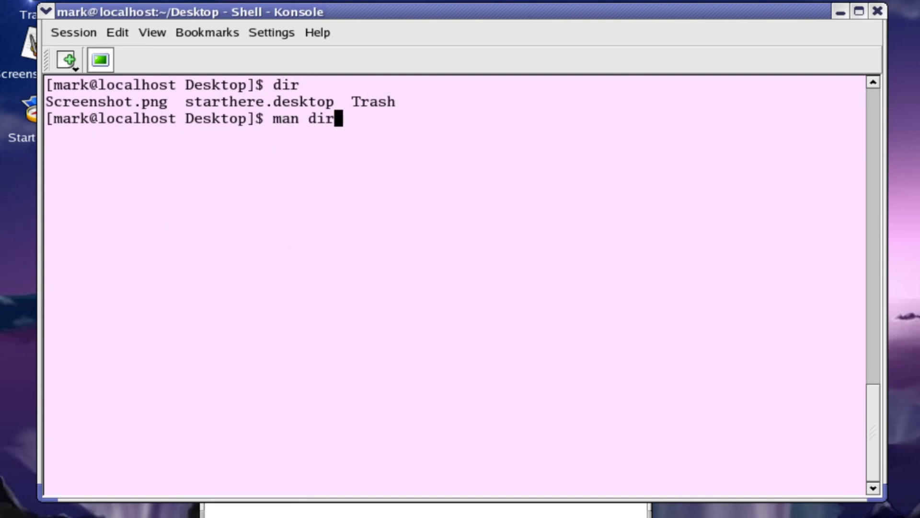
pyautogui.press('Return')
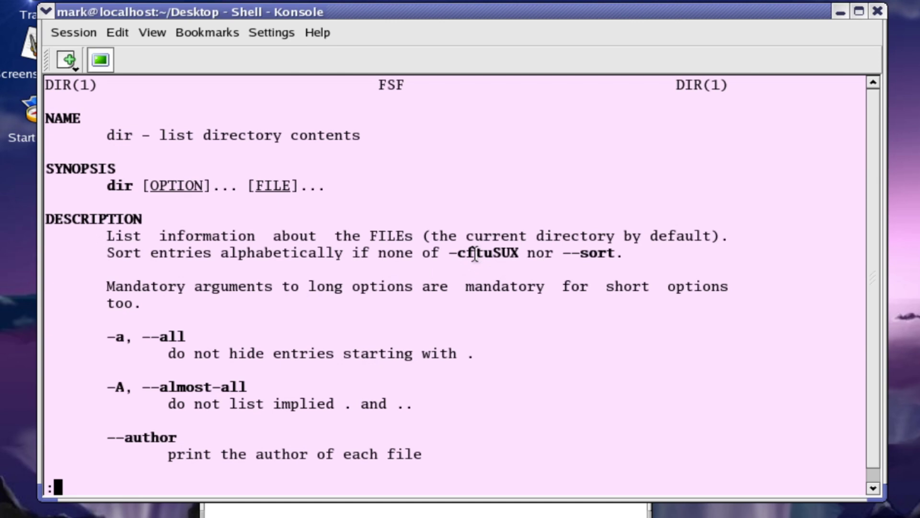
pyautogui.scroll(-6, 474, 254)
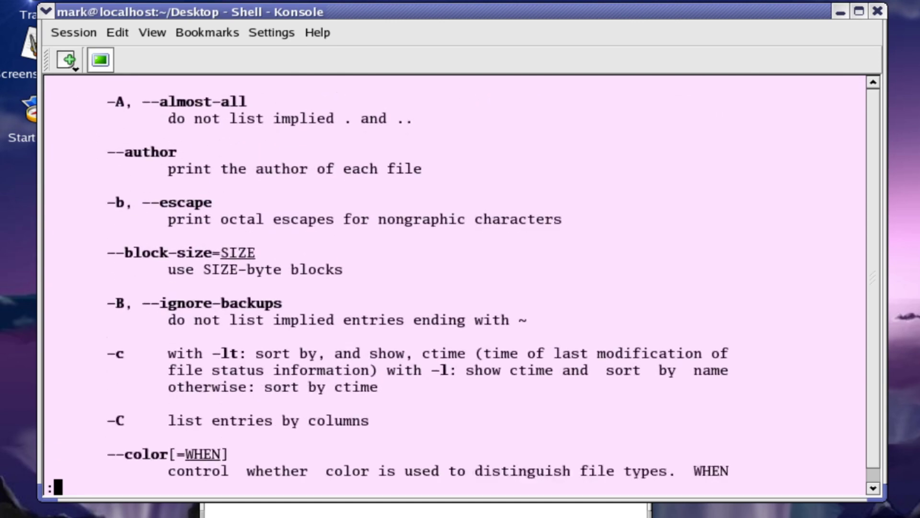
pyautogui.scroll(-4, 417, 278)
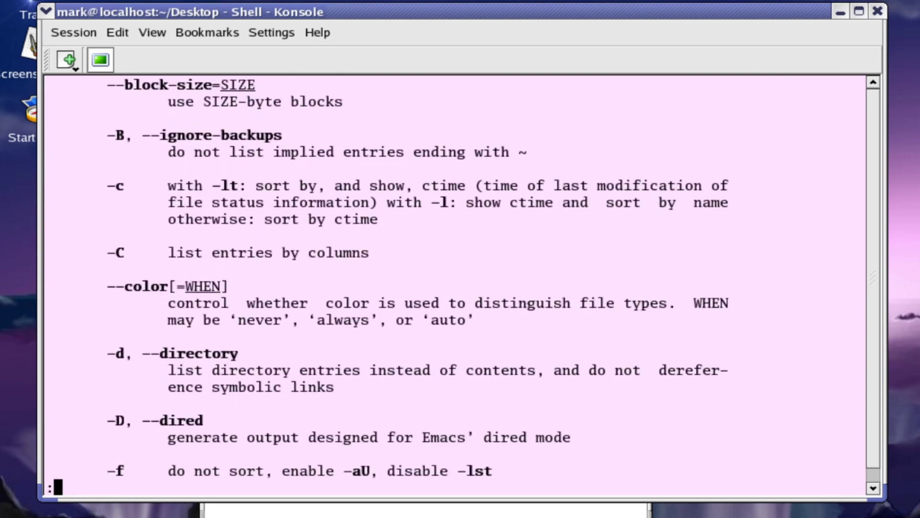
pyautogui.scroll(-13, 416, 278)
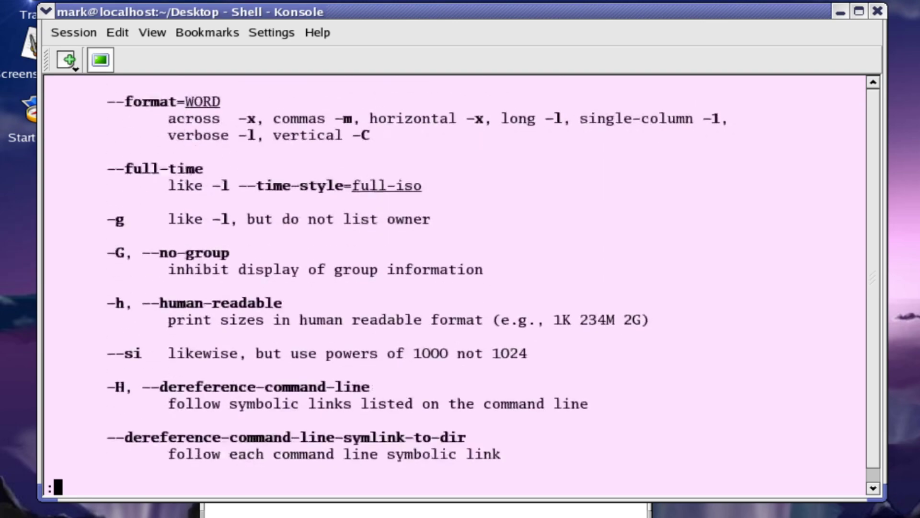
pyautogui.scroll(-20, 417, 278)
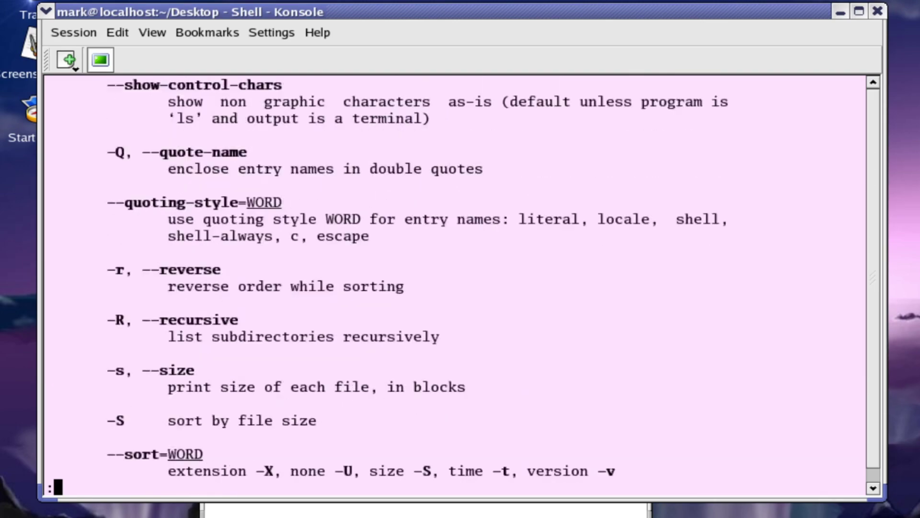
pyautogui.scroll(-11, 417, 278)
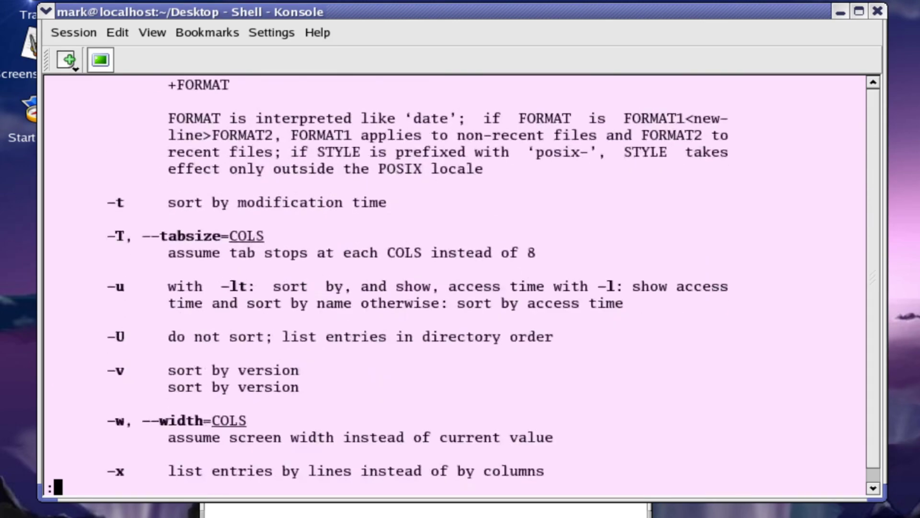
pyautogui.scroll(-5, 417, 278)
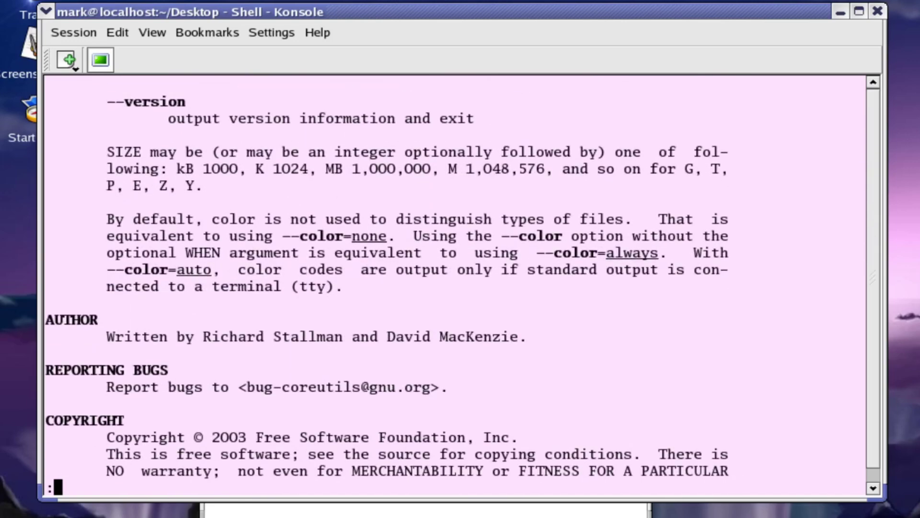
pyautogui.scroll(1, 417, 278)
pyautogui.scroll(20, 417, 278)
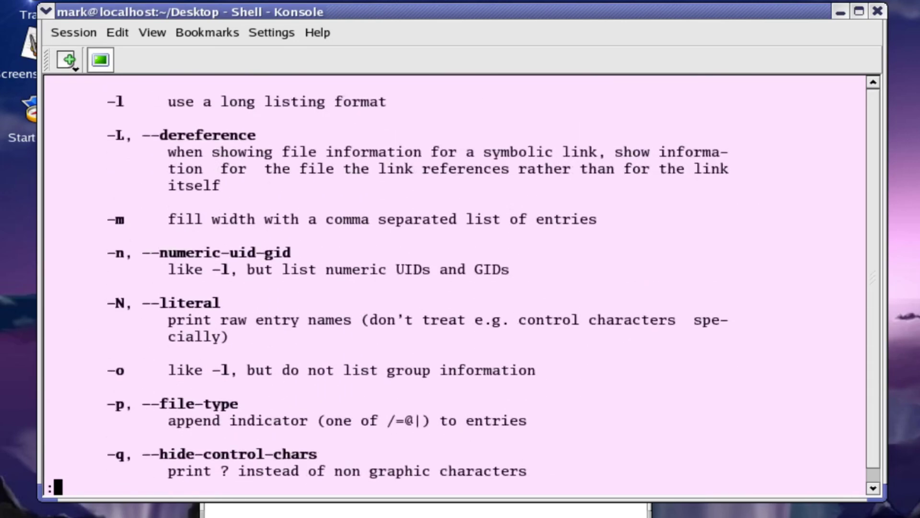
pyautogui.scroll(16, 417, 278)
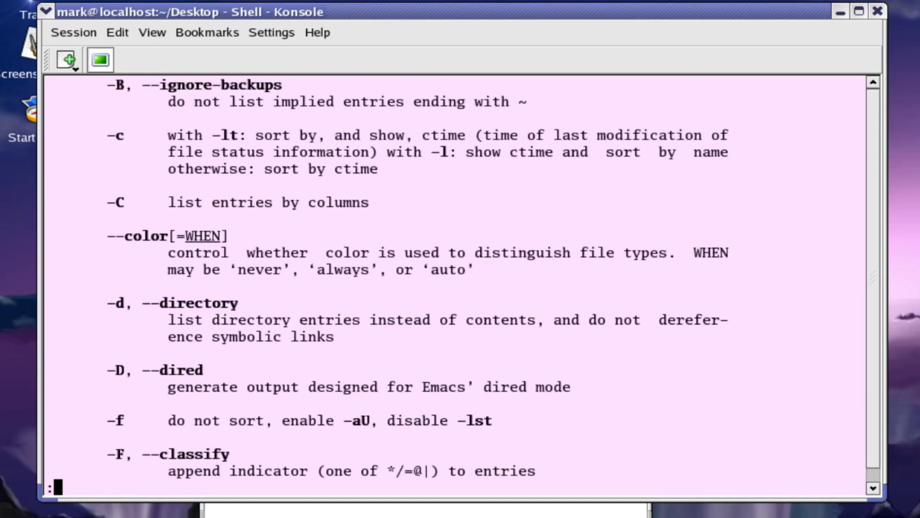
pyautogui.scroll(10, 417, 278)
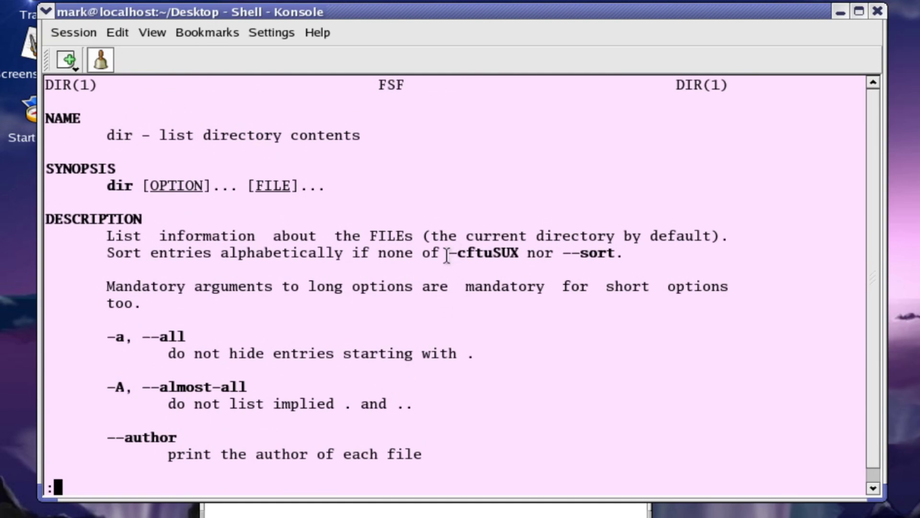
# Step: Copy the option string -cftuSUX from the description in the dir manual page, and quit the manual
pyautogui.moveTo(446, 255); pyautogui.dragTo(521, 254)
pyautogui.hotkey('ctrl', 'c')
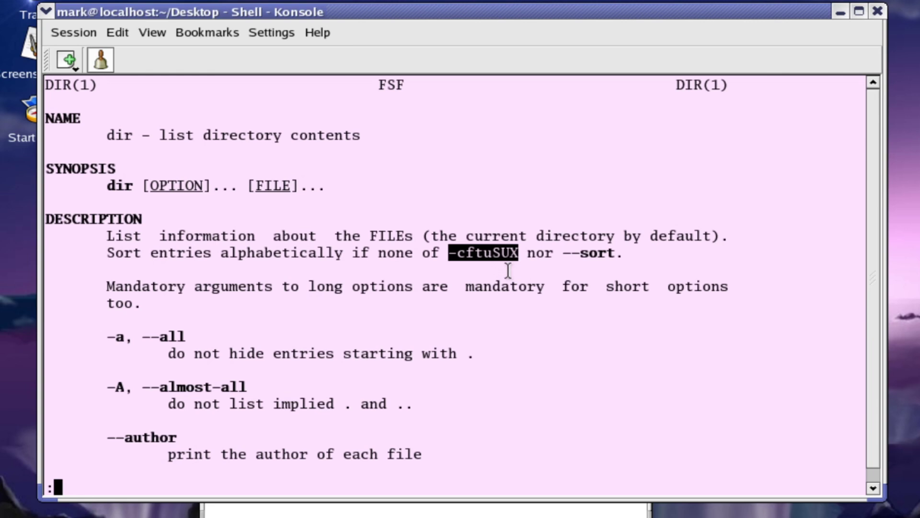
pyautogui.click(122, 33)
pyautogui.click(153, 63)
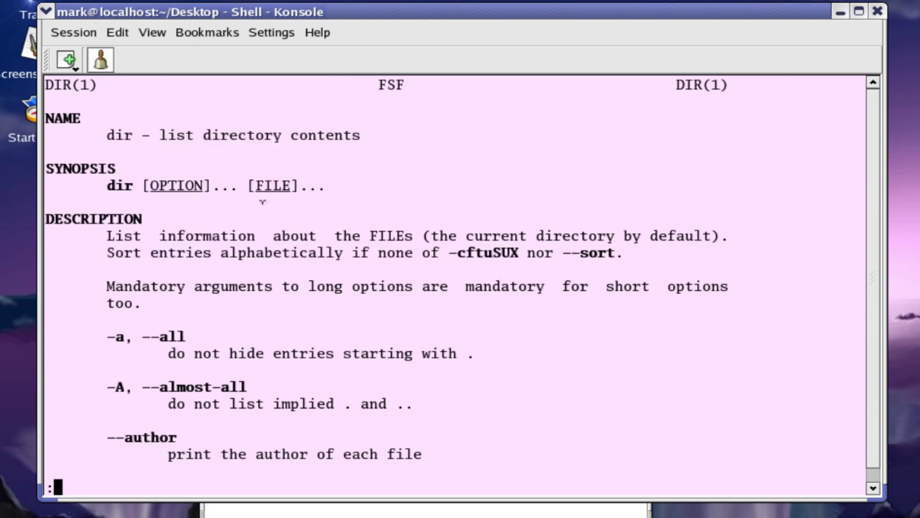
pyautogui.write('q')
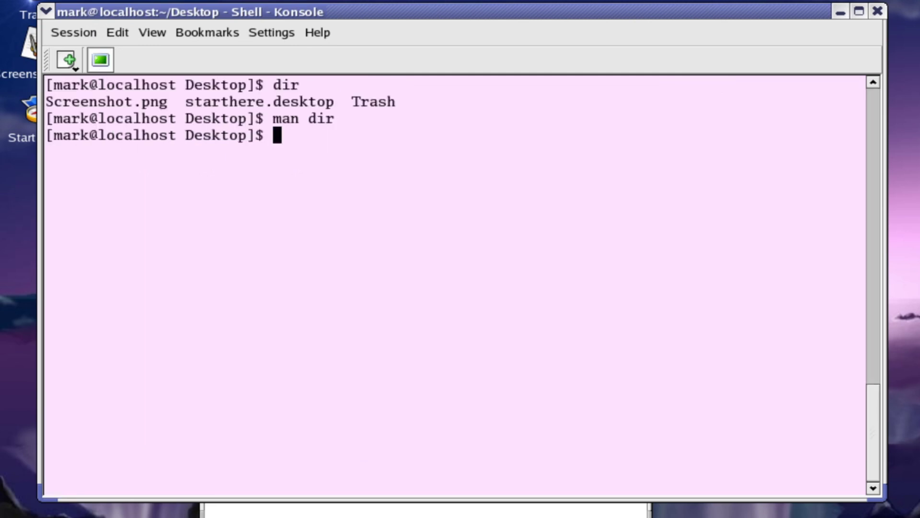
# Step: Go up to the home directory with cd .. and list all its files with ls -hal
pyautogui.write('cd..')
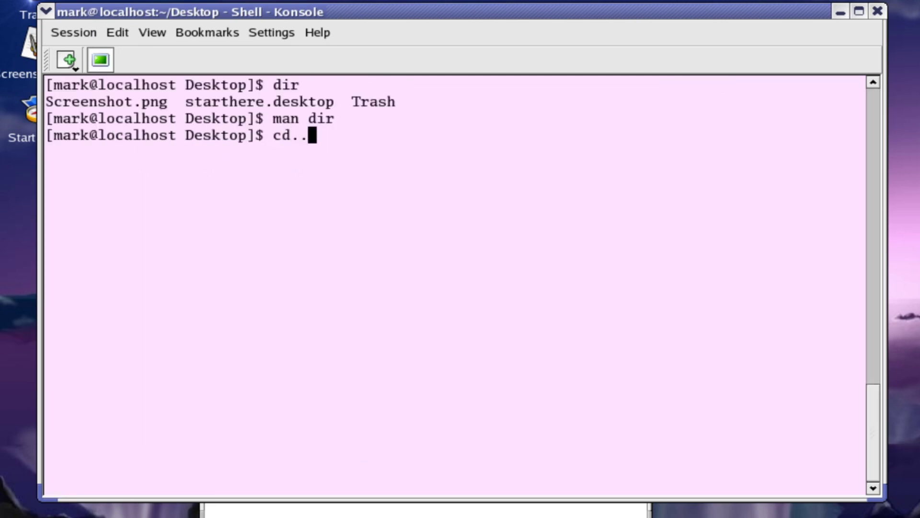
pyautogui.press('Return')
pyautogui.write('cd ..')
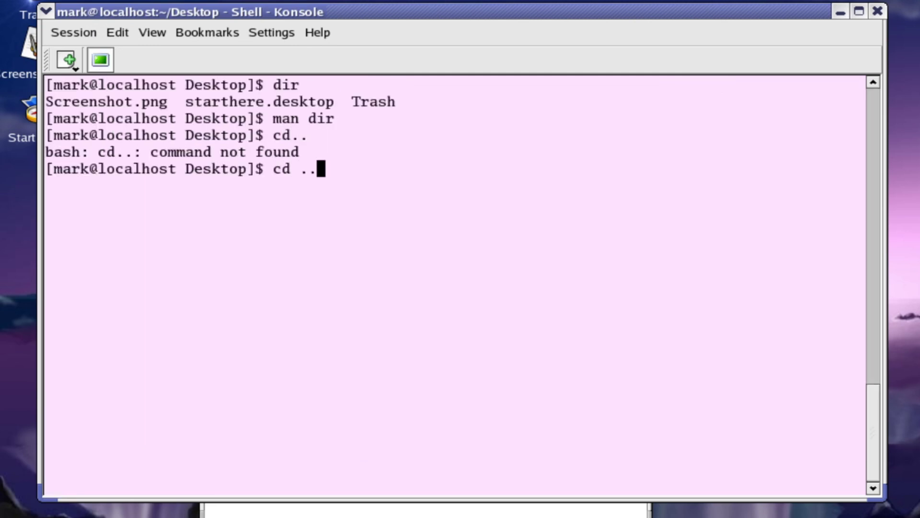
pyautogui.press('Return')
pyautogui.write('ls -hal')
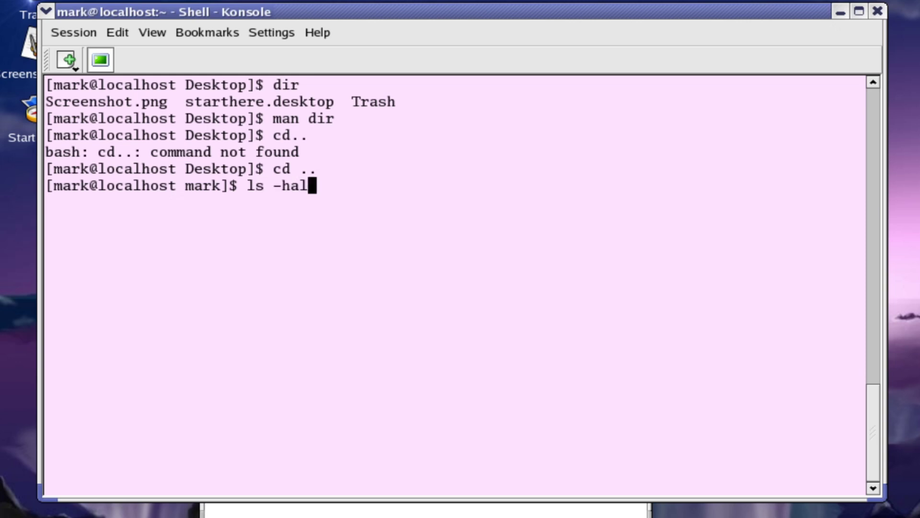
pyautogui.press('Return')
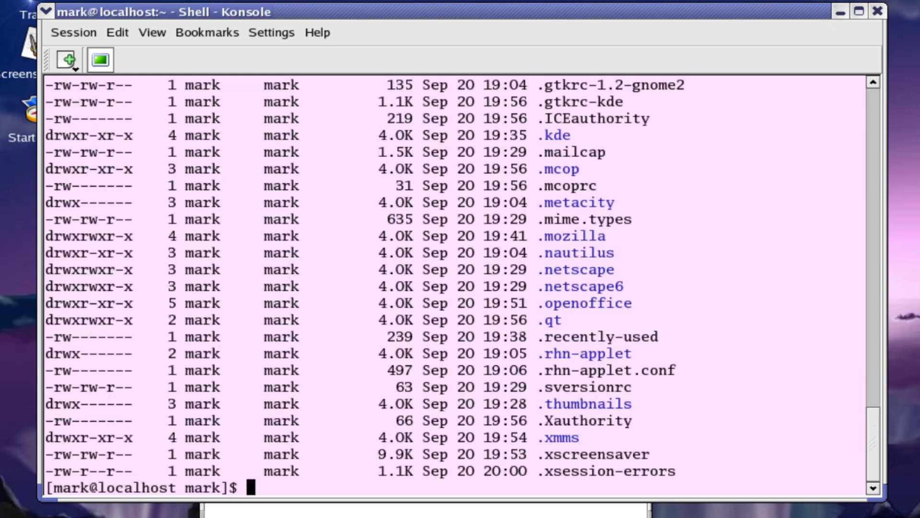
# Step: Clear the terminal and list the home directory with dir, pasting the copied options and adding a to make -cftuSUXa
pyautogui.write('clear')
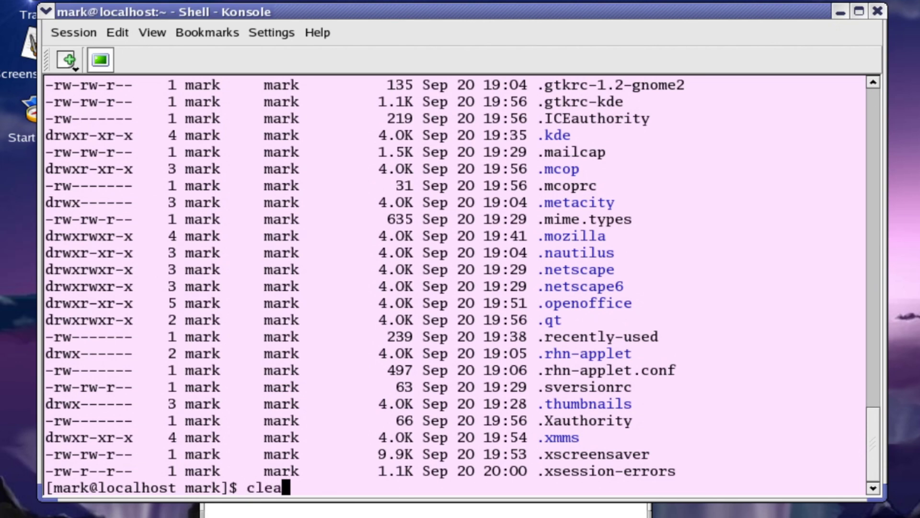
pyautogui.press('Return')
pyautogui.write('dir')
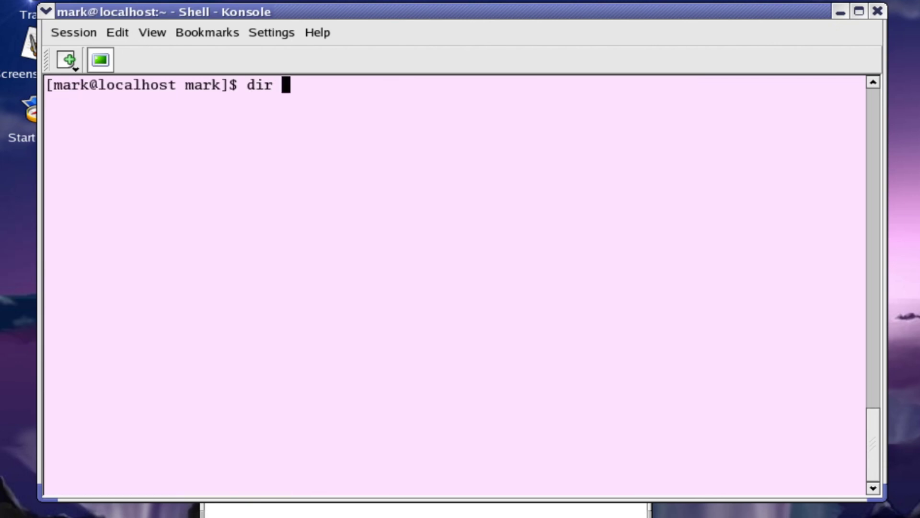
pyautogui.click(126, 33)
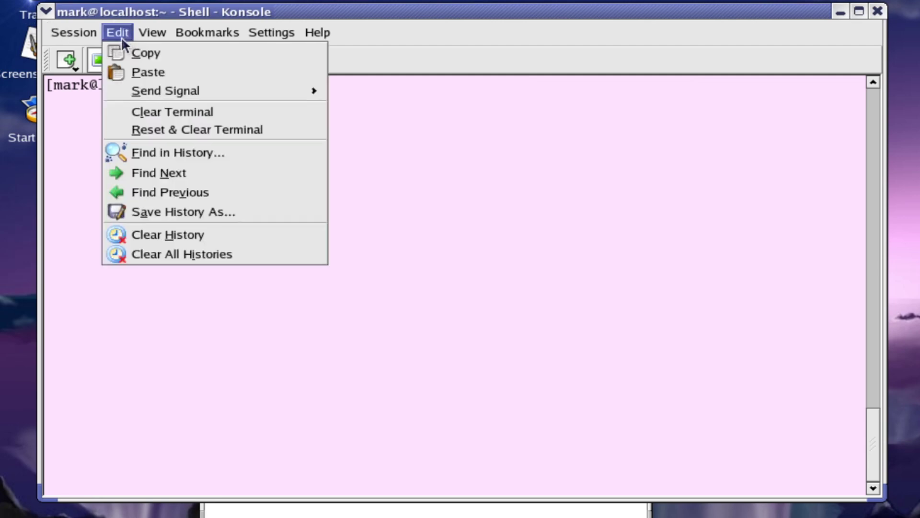
pyautogui.click(144, 70)
pyautogui.write('a')
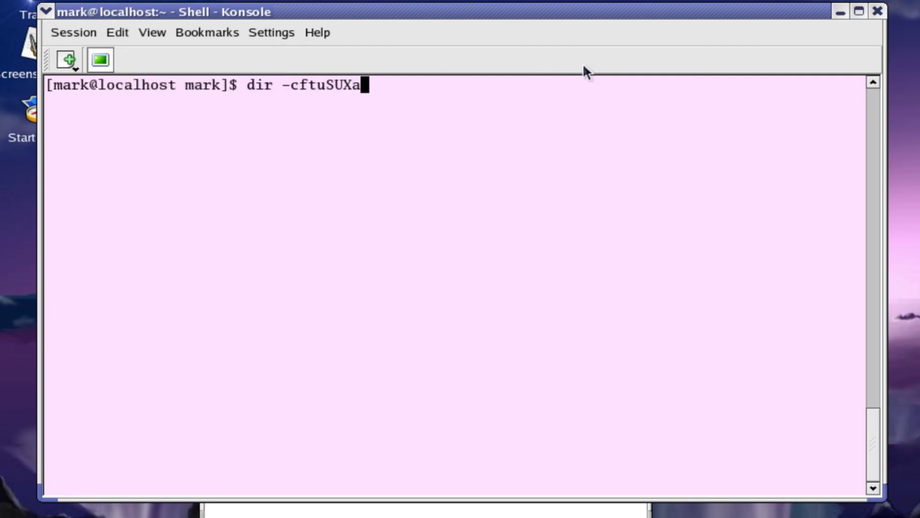
pyautogui.press('Return')
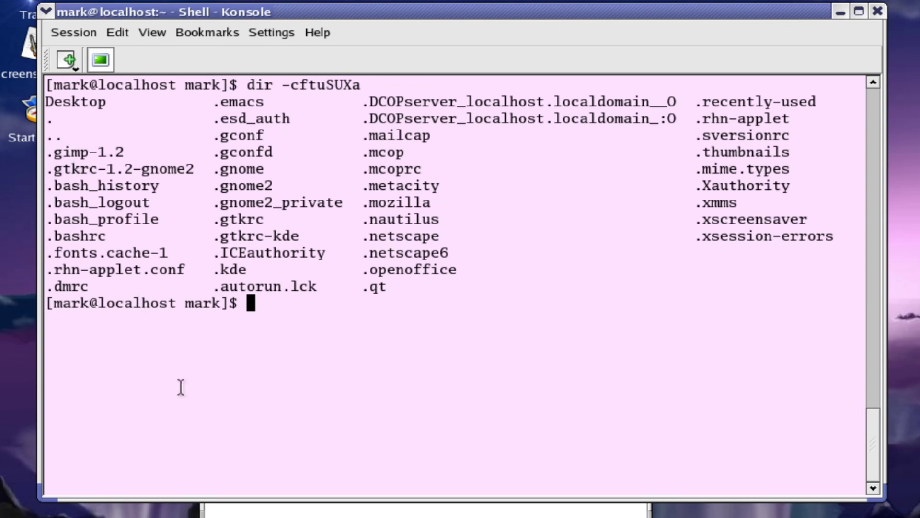
# Step: Clear the terminal and list the home directory's visible contents with plain ls
pyautogui.write('clear')
pyautogui.press('Return')
pyautogui.write('ls')
pyautogui.press('Return')
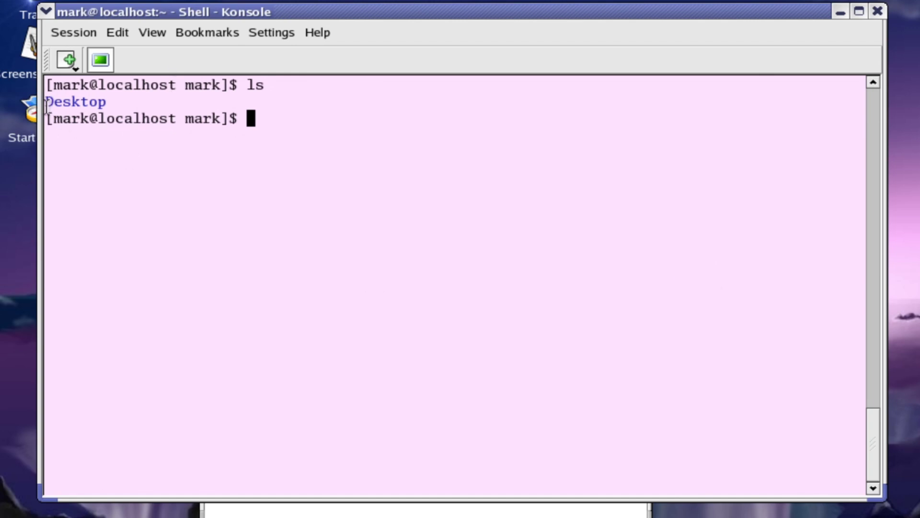
pyautogui.moveTo(46, 100); pyautogui.dragTo(142, 108)
pyautogui.click(137, 210)
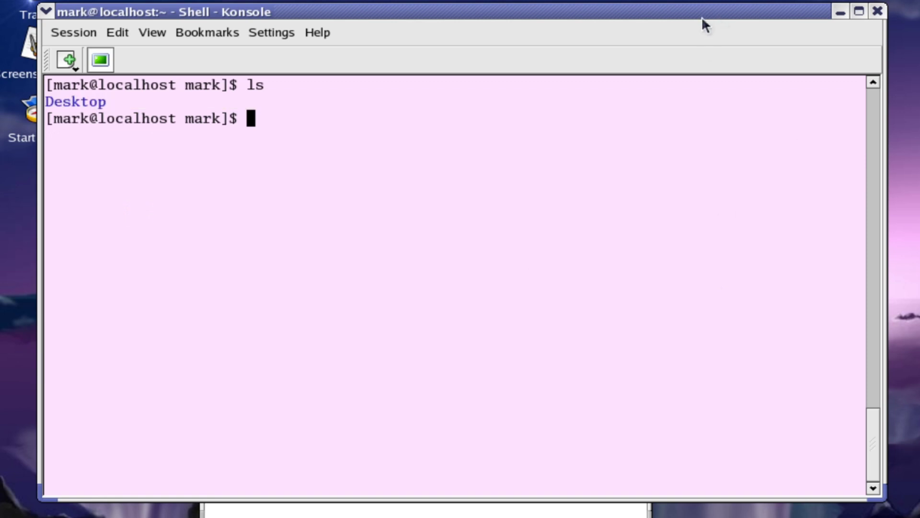
# Step: Look through the installed application categories from System Settings up to Internet, and launch the Messaging Client
pyautogui.hotkey('alt', 'F1')
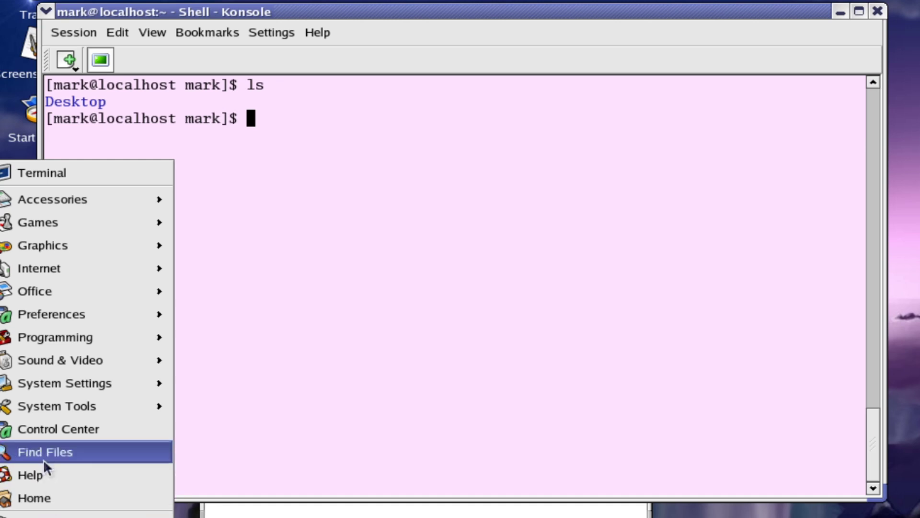
pyautogui.moveTo(76, 375)
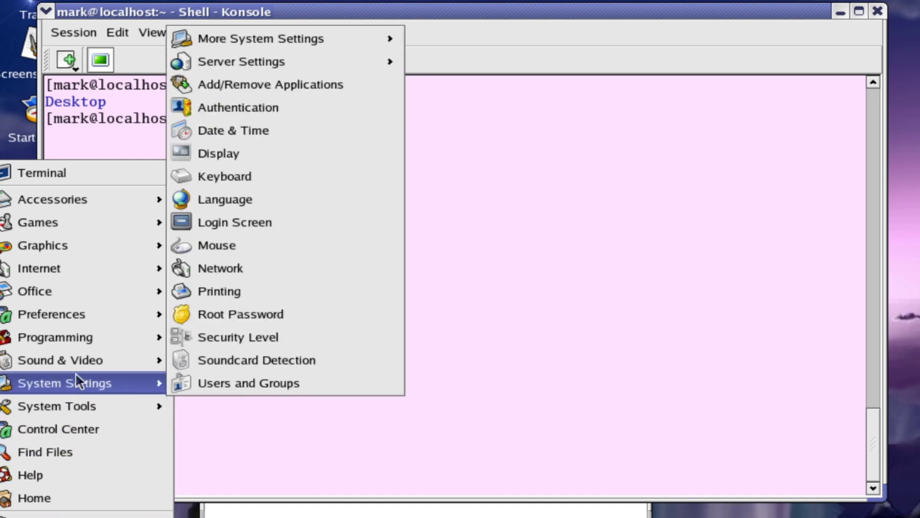
pyautogui.moveTo(63, 407)
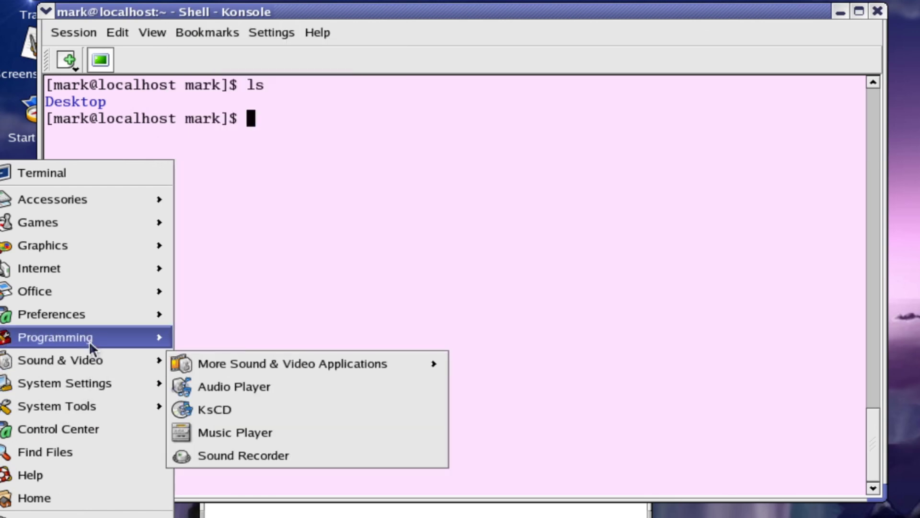
pyautogui.moveTo(89, 342)
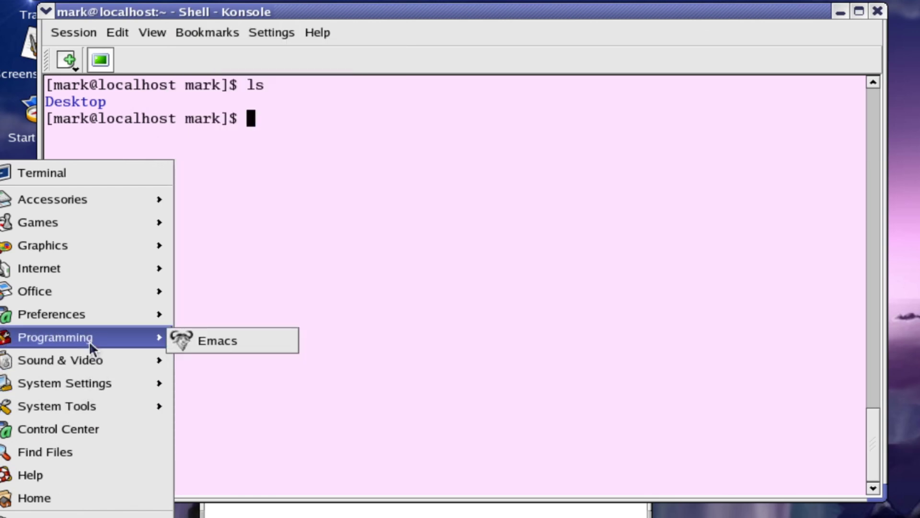
pyautogui.moveTo(99, 315)
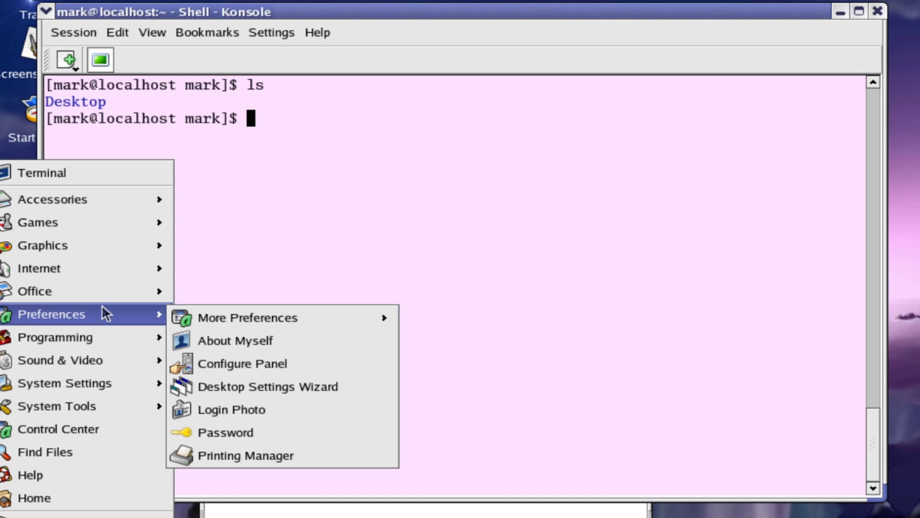
pyautogui.moveTo(109, 294)
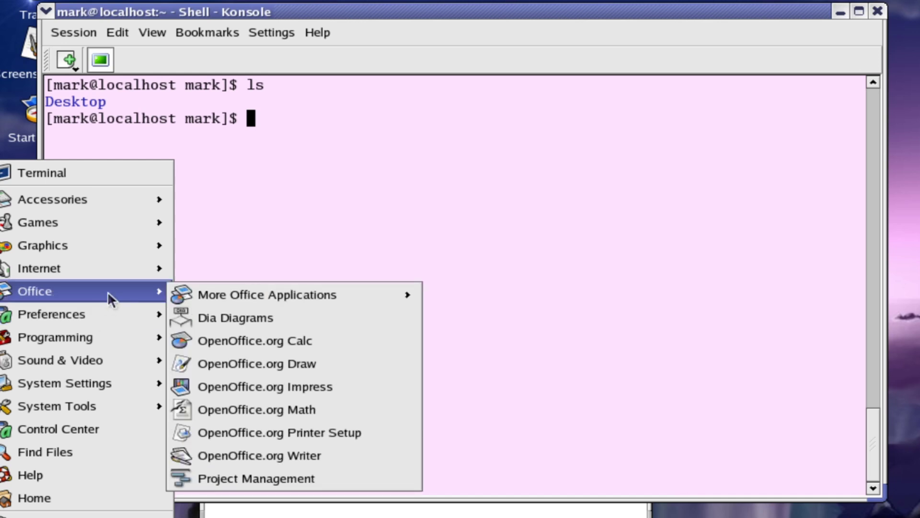
pyautogui.moveTo(108, 269)
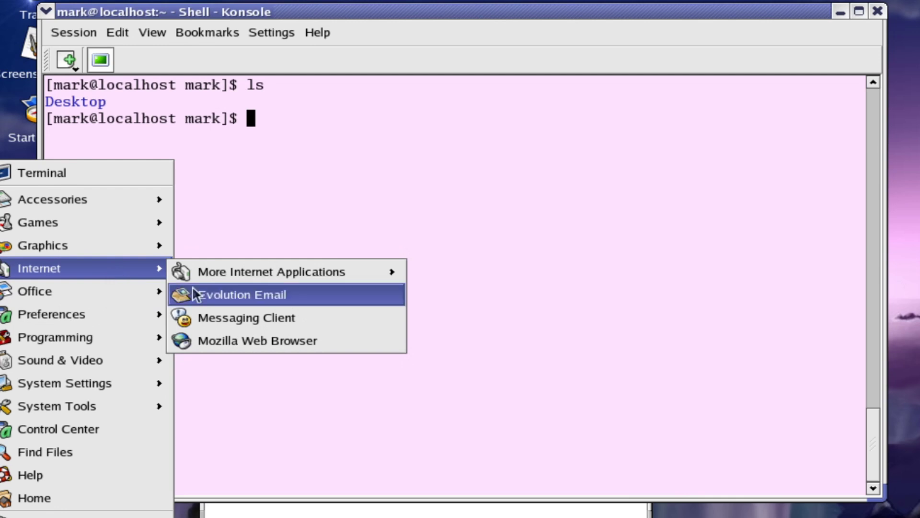
pyautogui.click(214, 317)
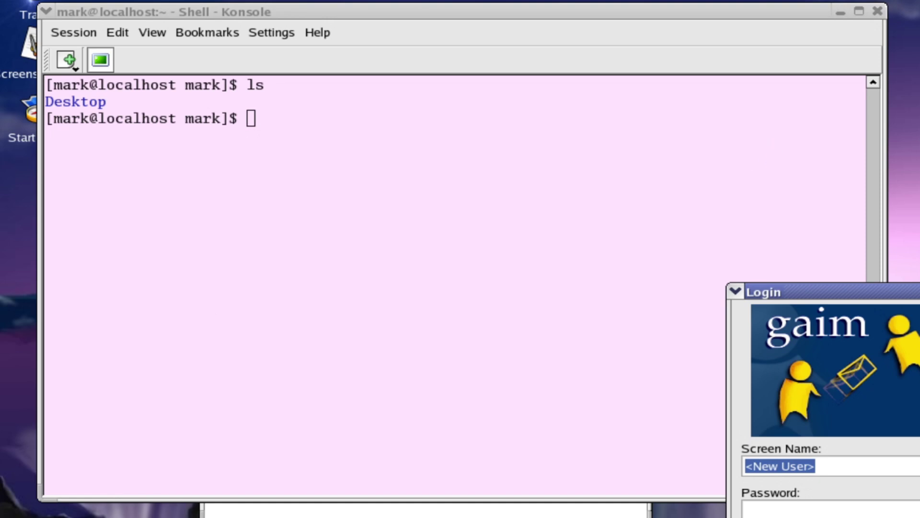
# Step: Bring the gaim Login window fully into view, check its Screen Name choices and Accounts option, and close it
pyautogui.moveTo(864, 296); pyautogui.dragTo(228, 16)
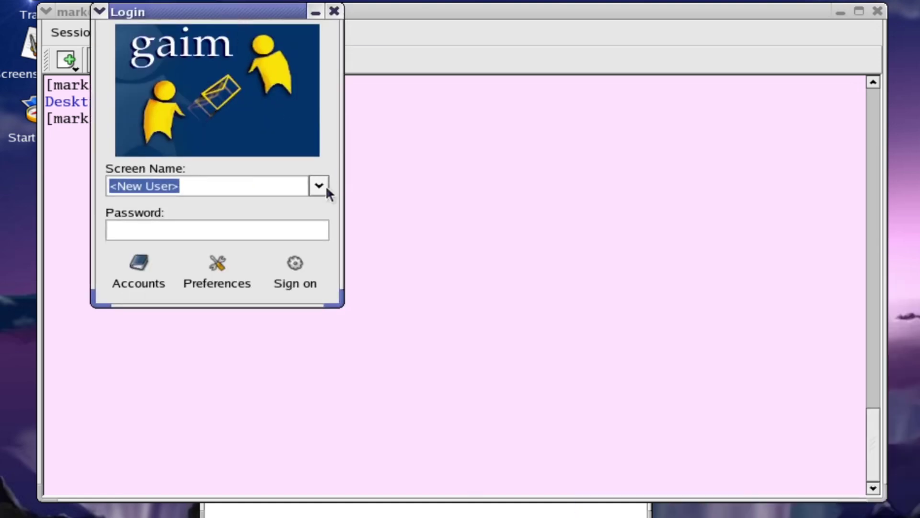
pyautogui.click(319, 186)
pyautogui.click(320, 187)
pyautogui.click(133, 275)
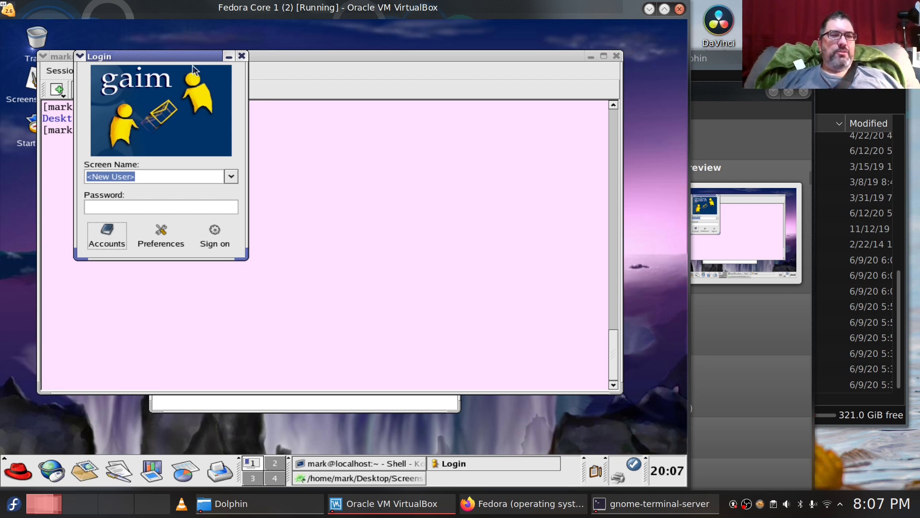
pyautogui.moveTo(192, 63); pyautogui.dragTo(384, 50)
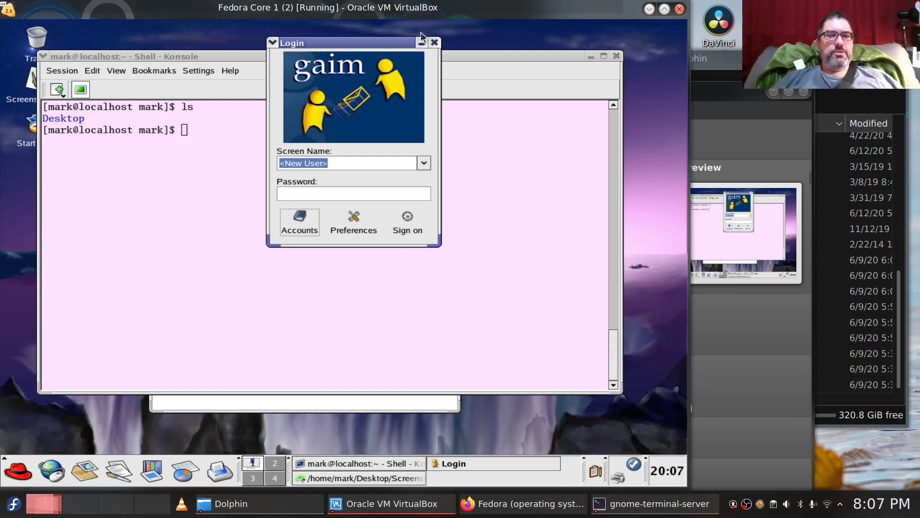
pyautogui.click(434, 42)
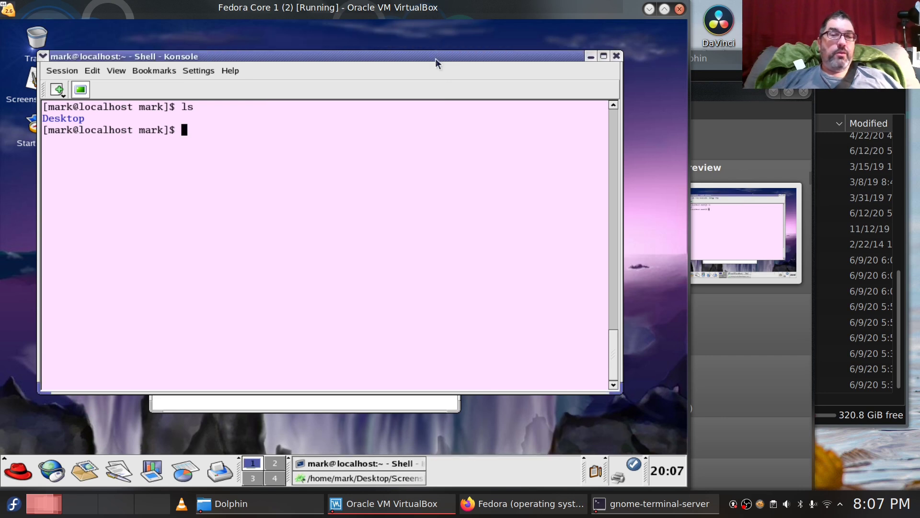
# Step: Move the Konsole window clear of the desktop icons, and briefly check the Sound & Video applications without launching any
pyautogui.moveTo(435, 57); pyautogui.dragTo(470, 47)
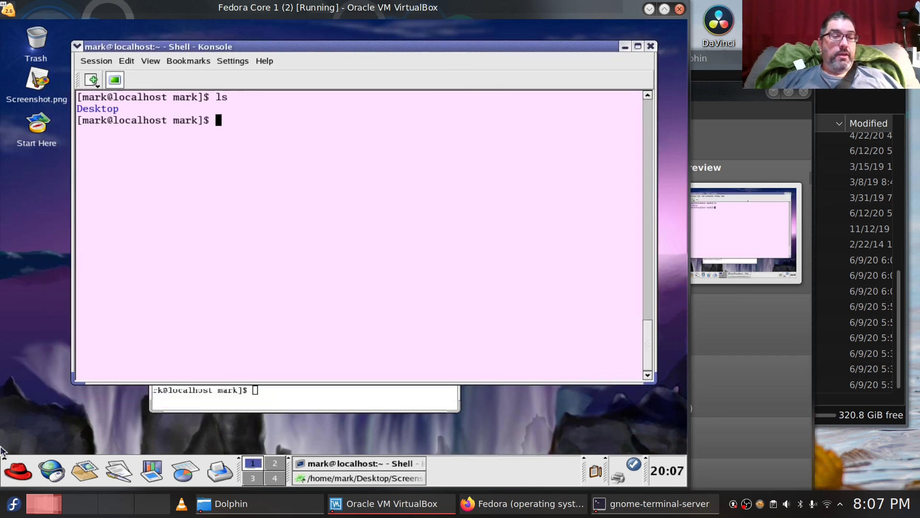
pyautogui.click(21, 474)
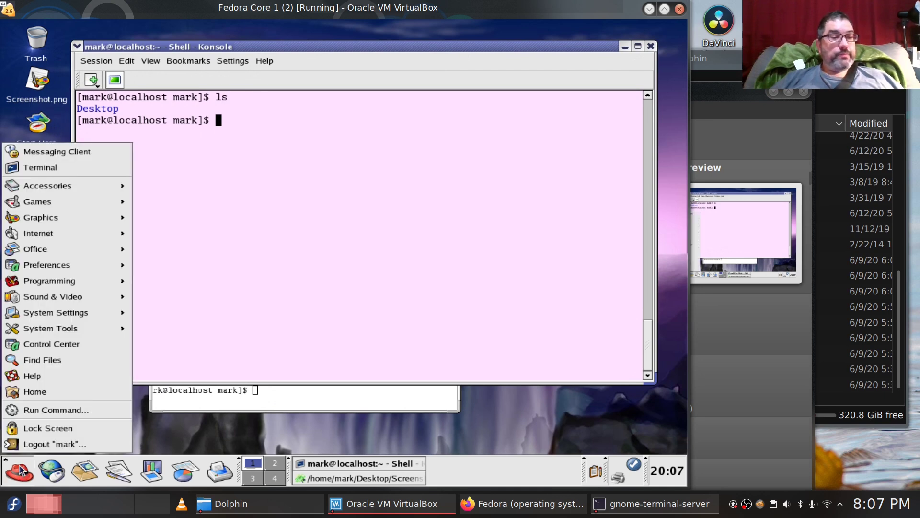
pyautogui.moveTo(77, 326)
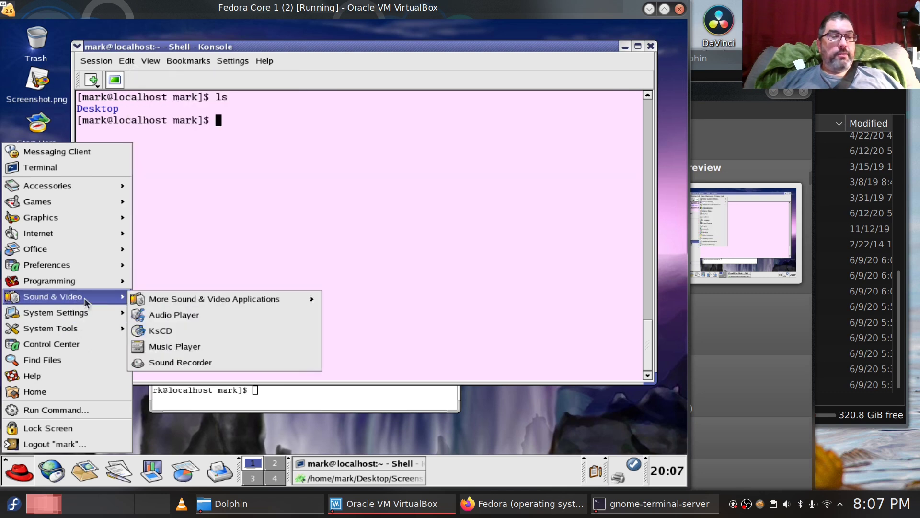
pyautogui.click(360, 209)
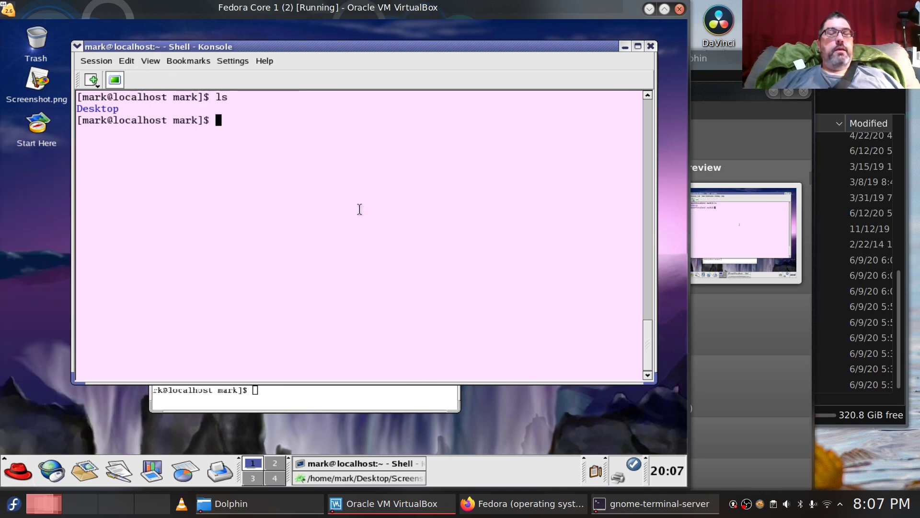